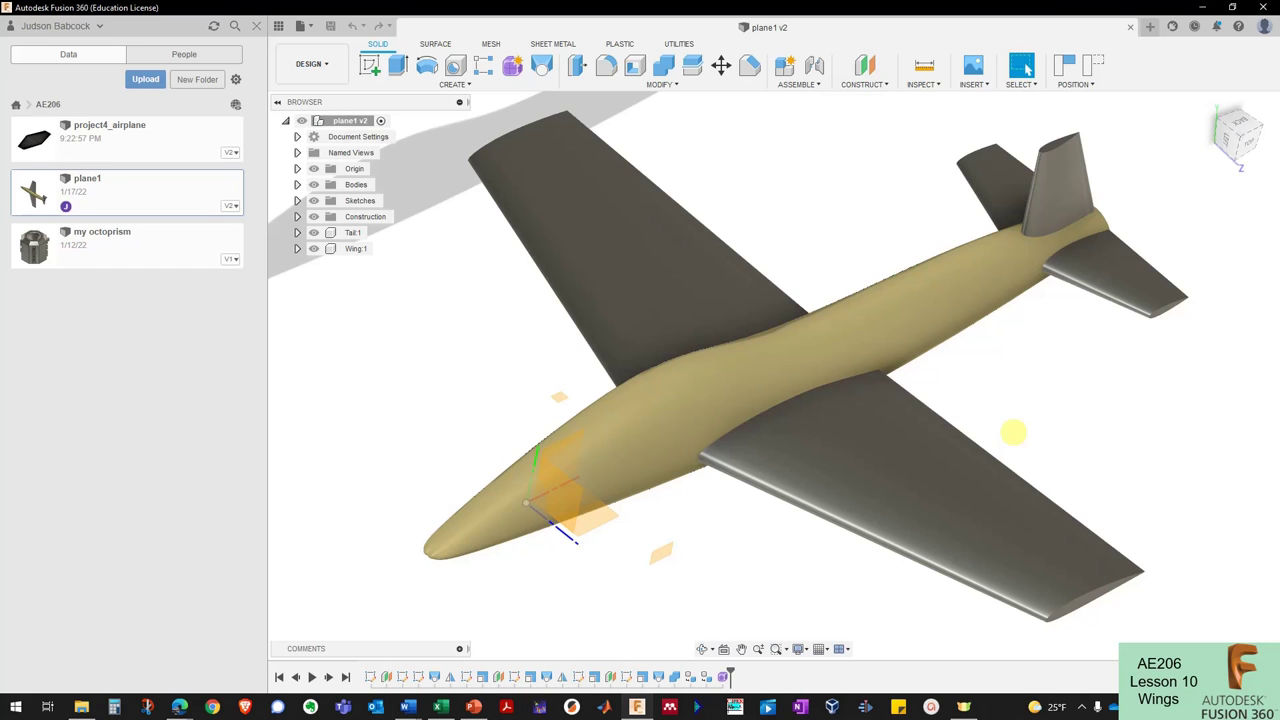
# Look over the finished plane1 model and skim the Project 4 - Airplane CAD instructions in Word before returning to Fusion 360.
pyautogui.moveTo(1051, 383)
pyautogui.keyDown('shift'); pyautogui.mouseDown(button='middle')
pyautogui.moveTo(1055, 393)
pyautogui.moveTo(1030, 396)
pyautogui.mouseUp(button='middle'); pyautogui.keyUp('shift')
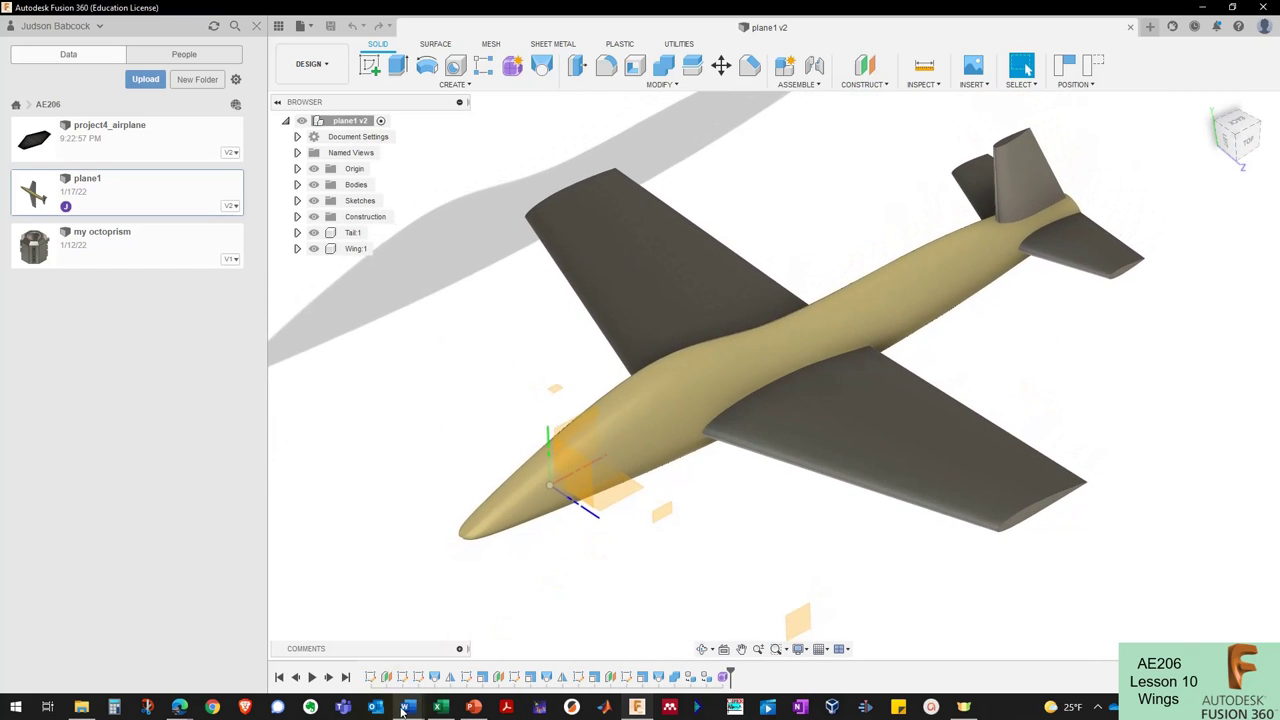
pyautogui.moveTo(405, 710)
pyautogui.click(424, 640)
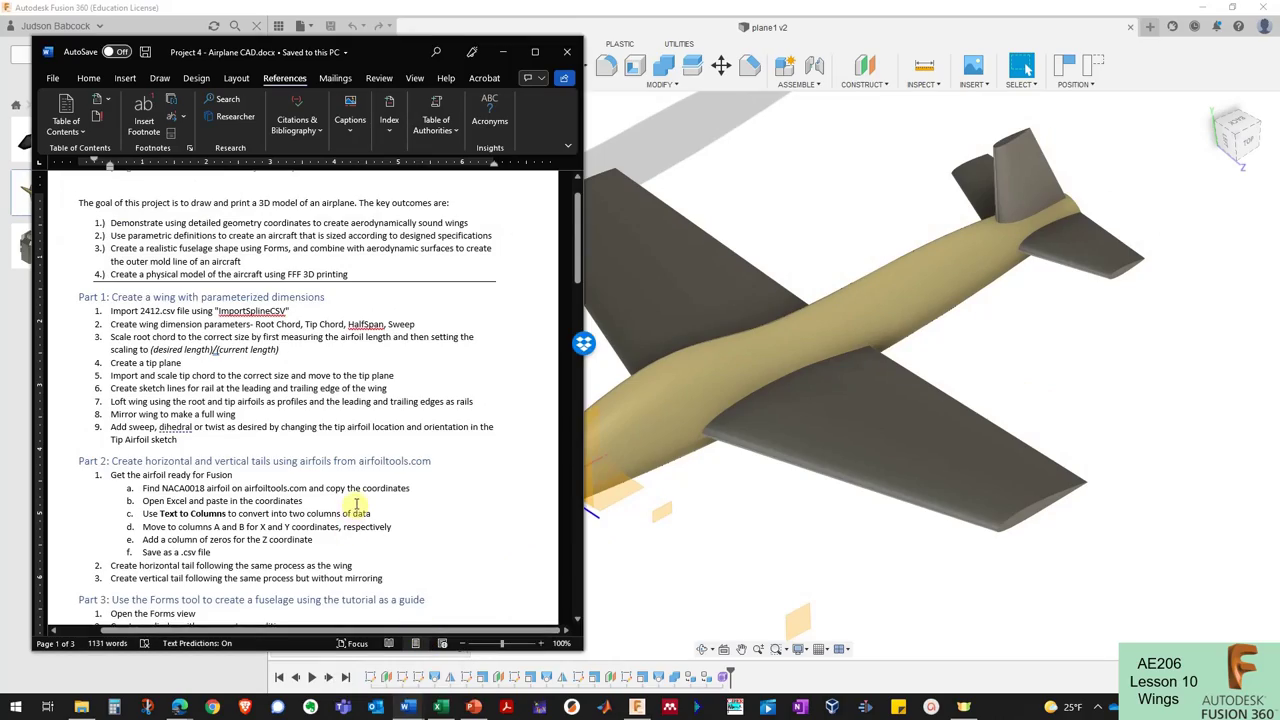
pyautogui.scroll(-15, 356, 505)
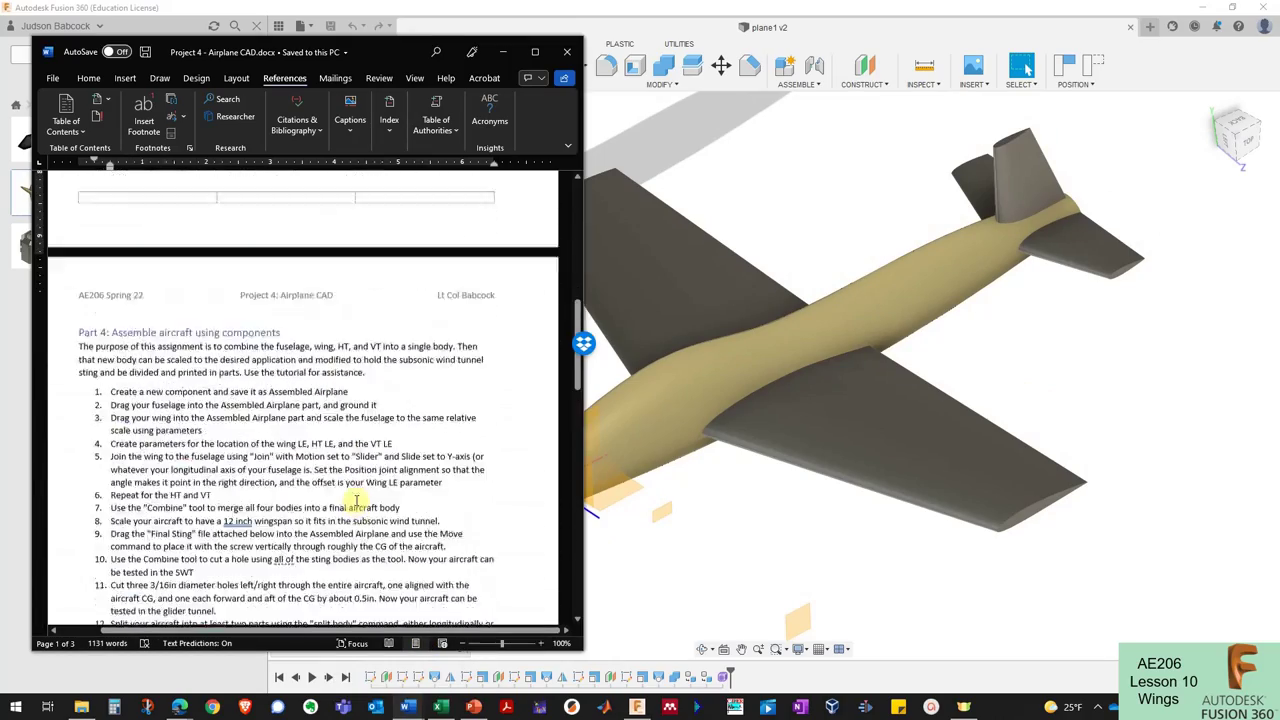
pyautogui.scroll(15, 356, 500)
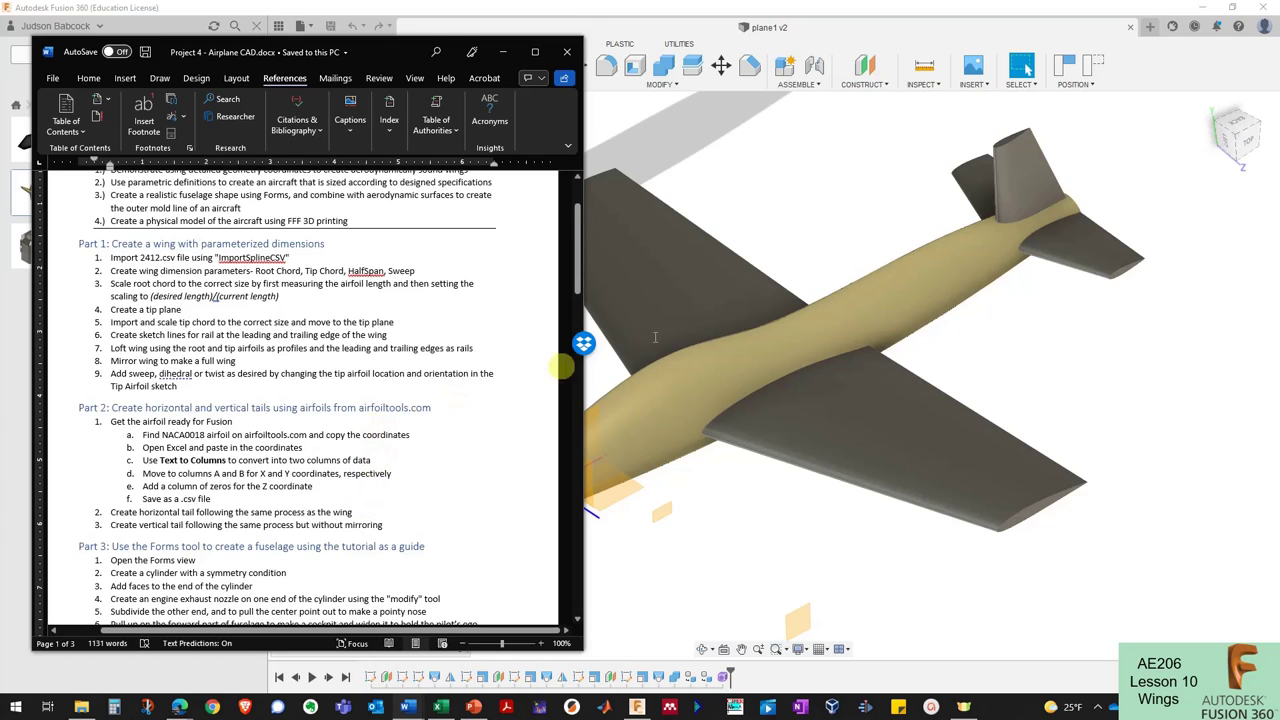
pyautogui.click(864, 194)
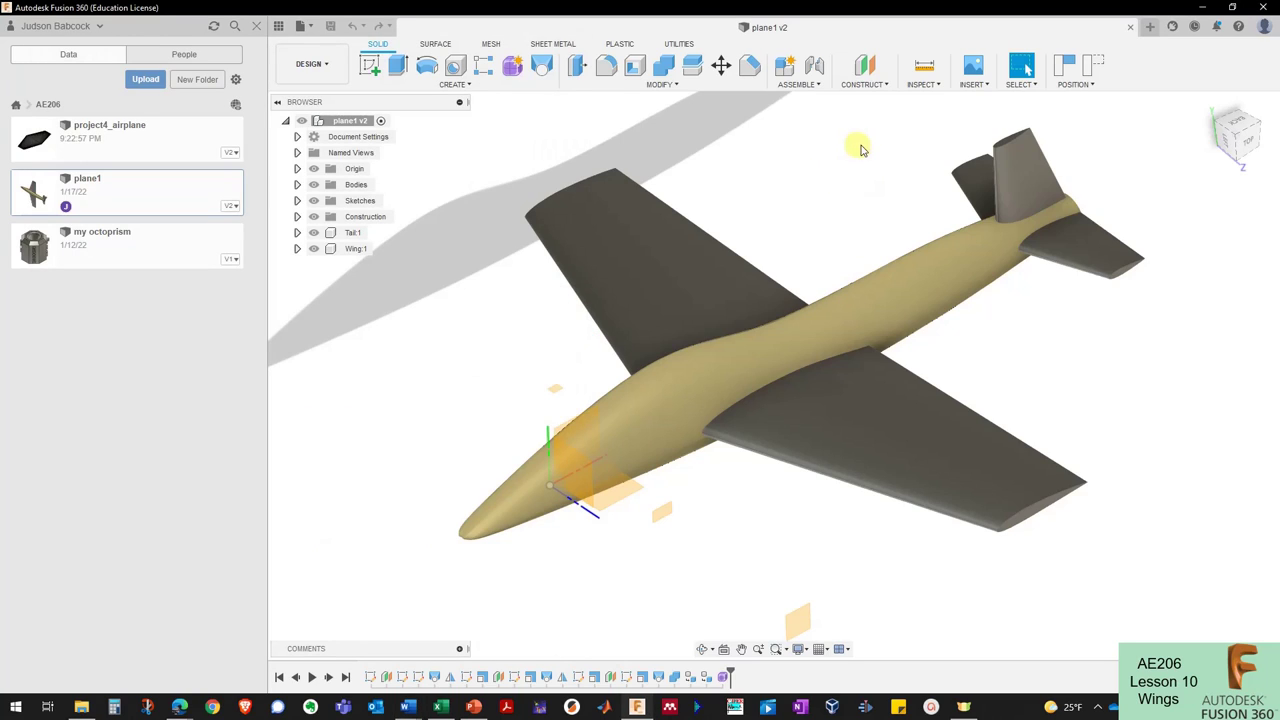
# Create a new design with the origin shown, save it as project4 in AE206, and hide the project file list.
pyautogui.click(1151, 30)
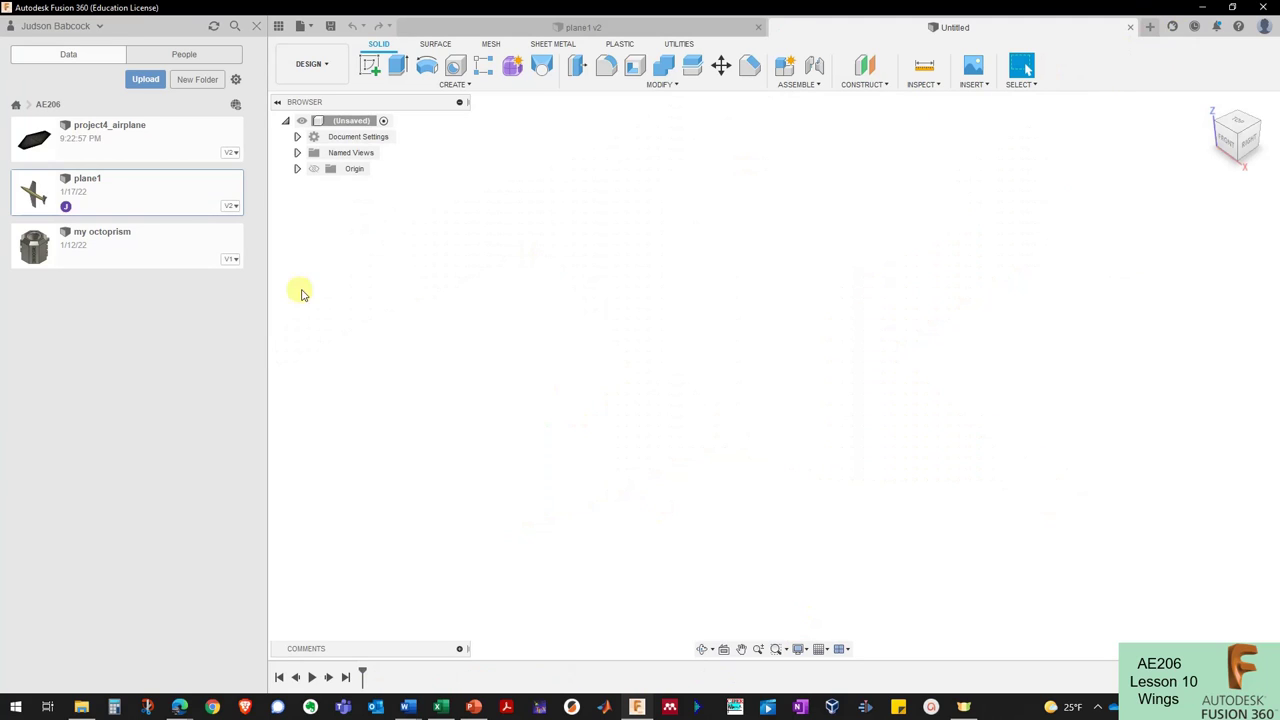
pyautogui.click(313, 168)
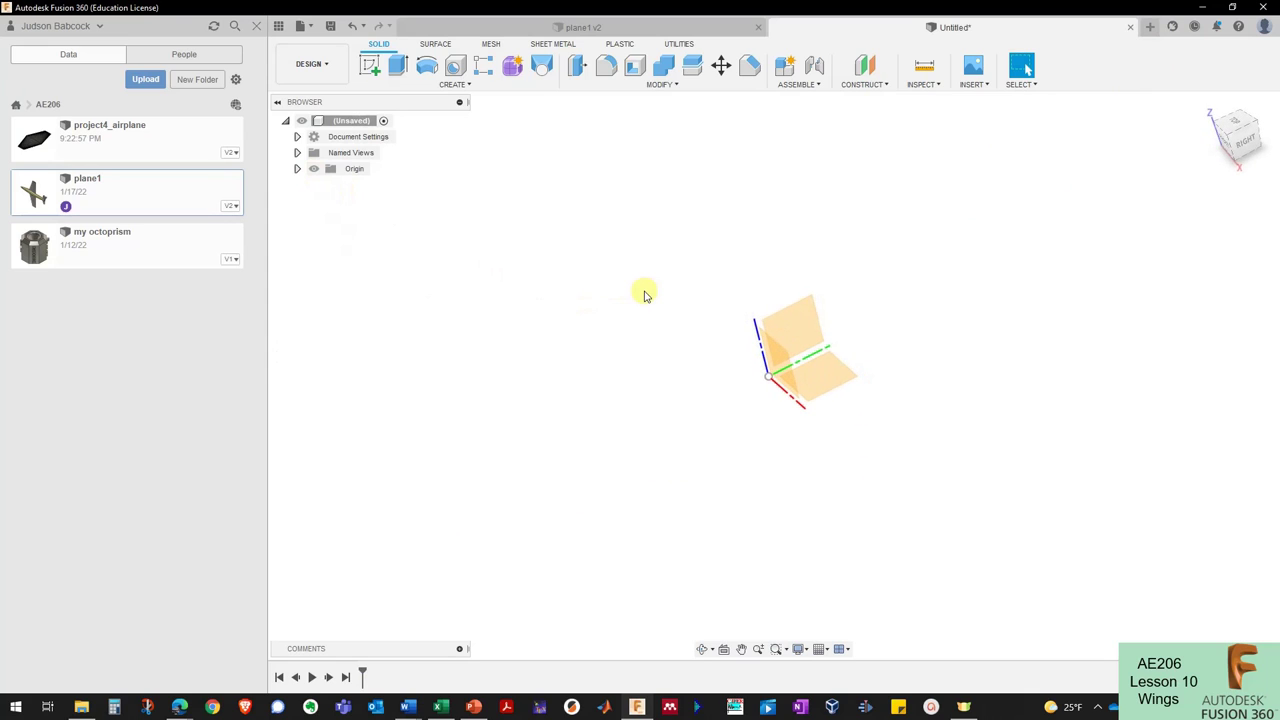
pyautogui.hotkey('ctrl', 's')
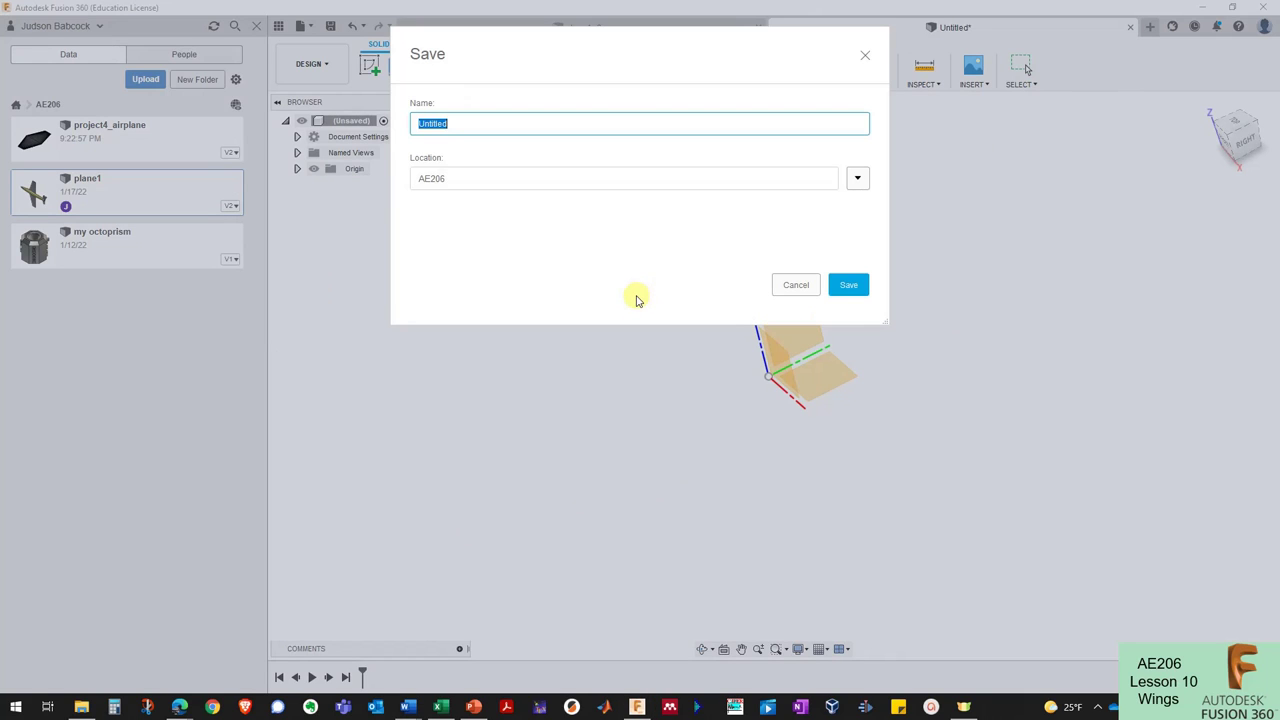
pyautogui.write('project4')
pyautogui.press('Return')
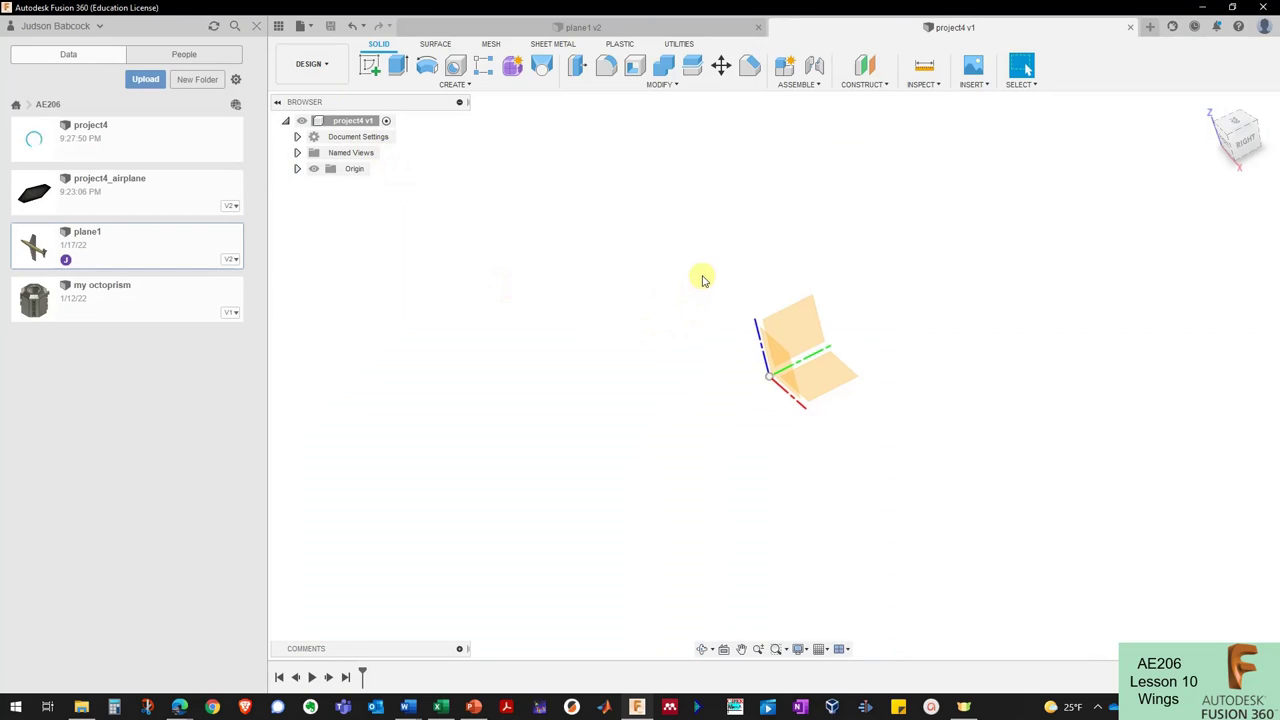
pyautogui.click(278, 30)
pyautogui.keyDown('shift'); pyautogui.moveTo(691, 303); pyautogui.dragTo(795, 294, button='middle'); pyautogui.keyUp('shift')
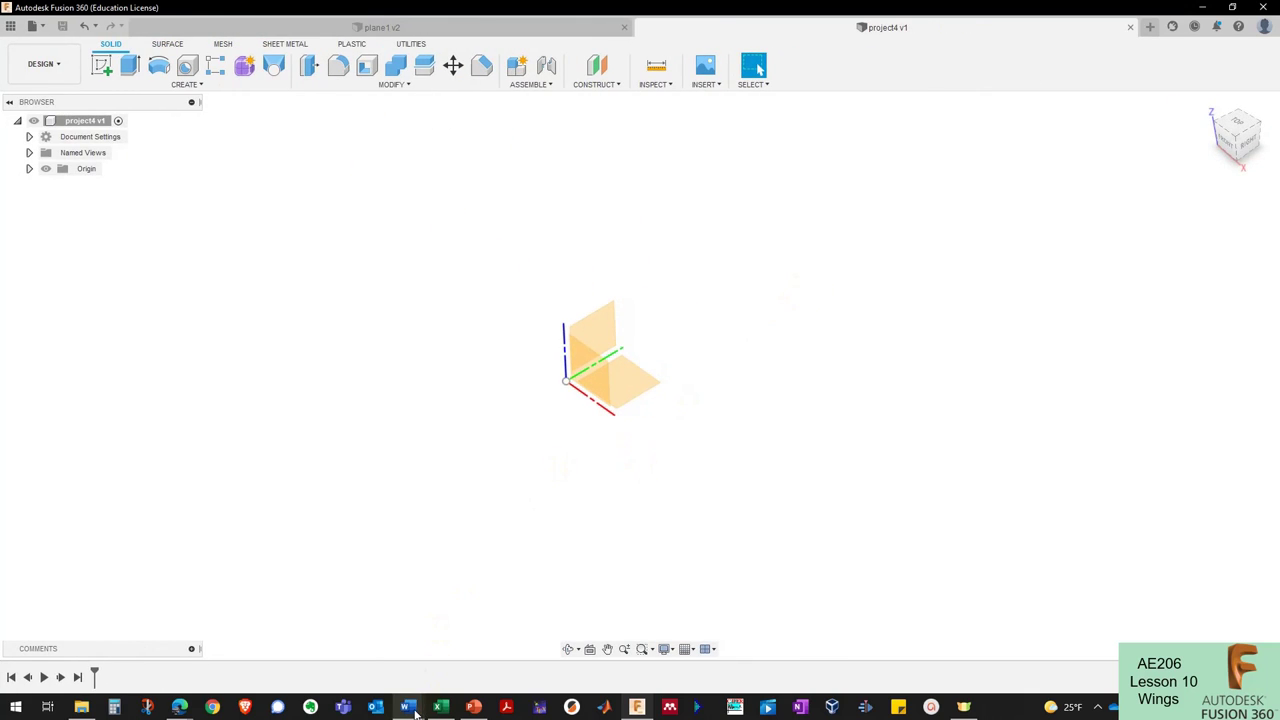
# Switch to the Word instructions, review Part 1 on creating a wing with parameterized dimensions, and return to Fusion 360.
pyautogui.moveTo(415, 712)
pyautogui.click(445, 640)
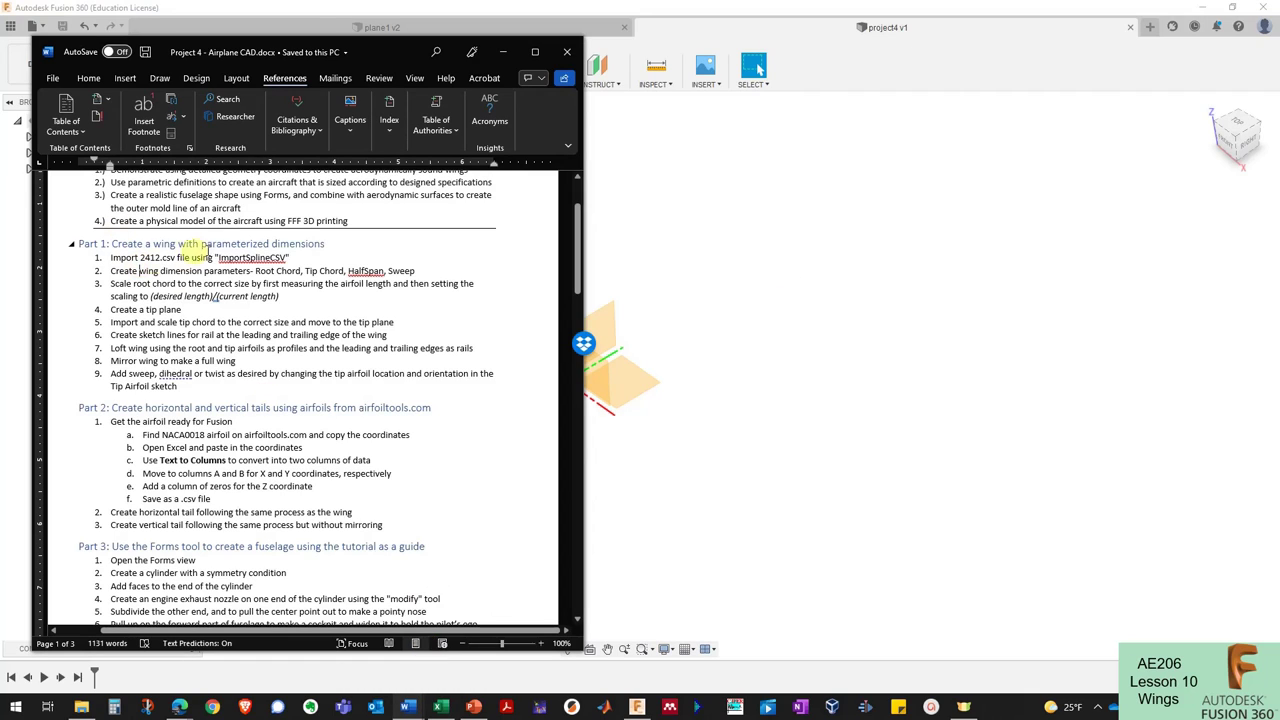
pyautogui.moveTo(179, 244); pyautogui.dragTo(325, 243)
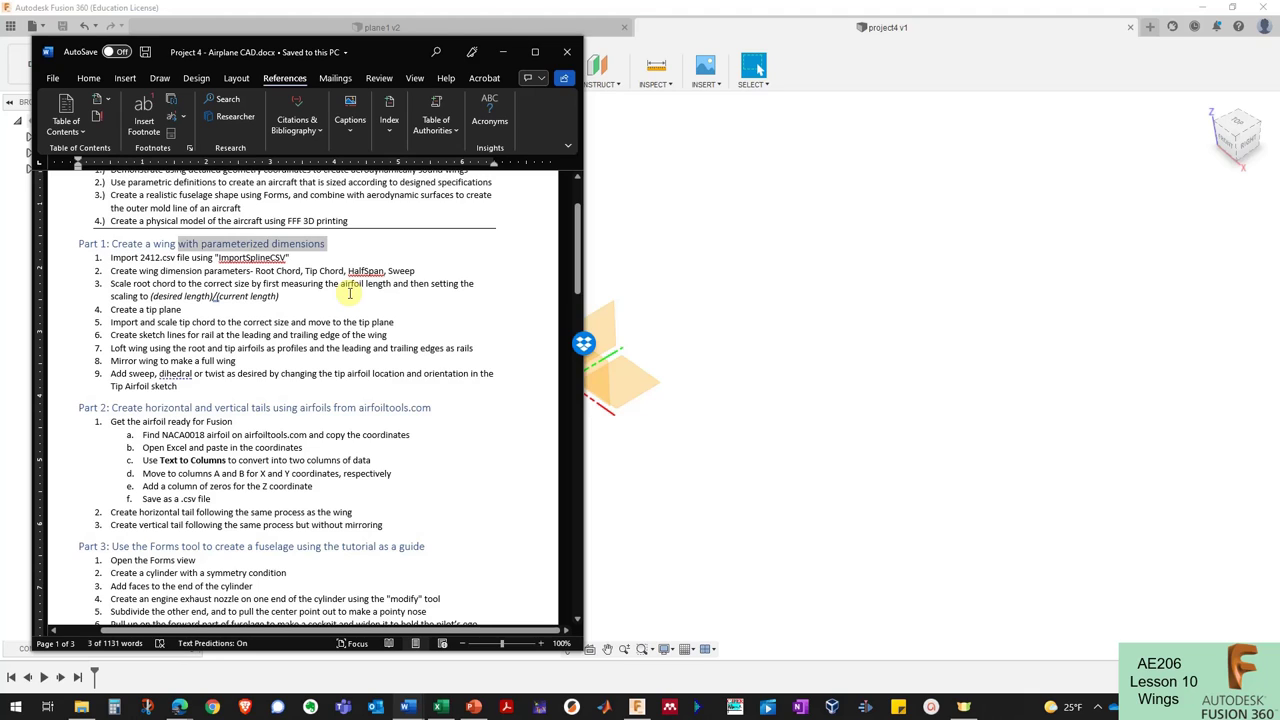
pyautogui.click(680, 257)
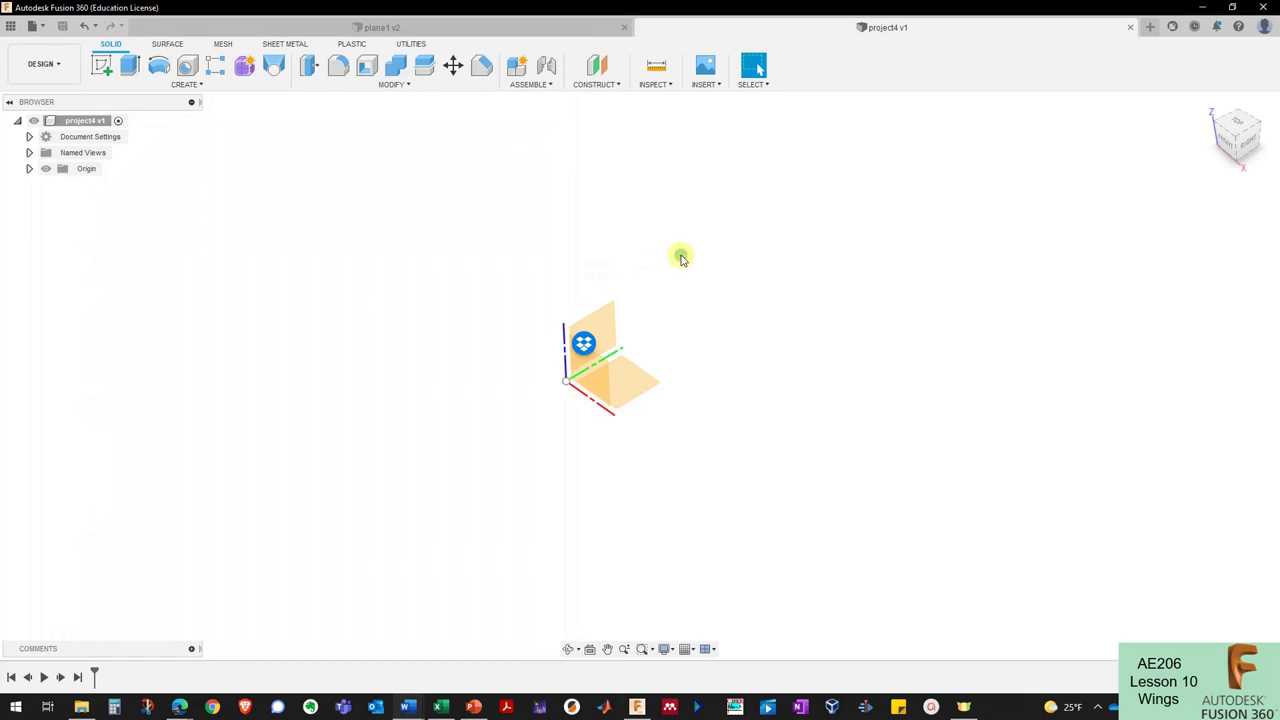
# Add a user parameter c_r in feet with the expression 12.3 for the root chord.
pyautogui.click(406, 86)
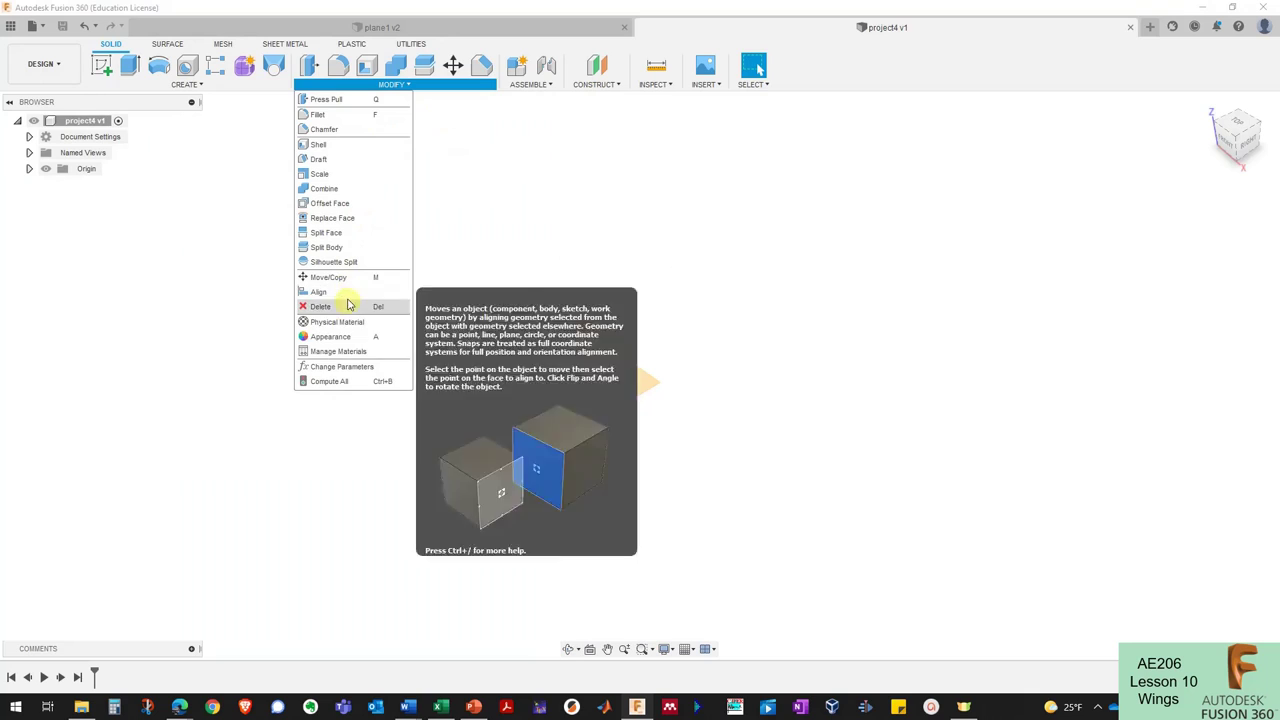
pyautogui.click(352, 367)
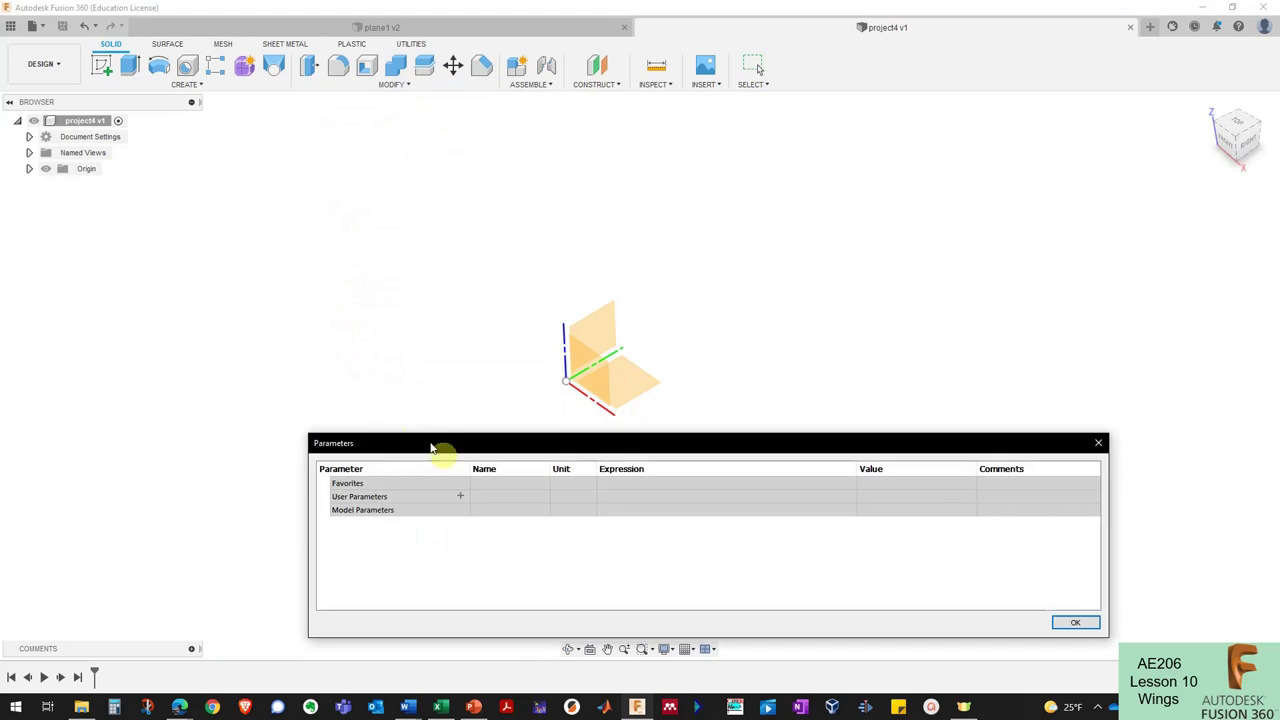
pyautogui.click(462, 488)
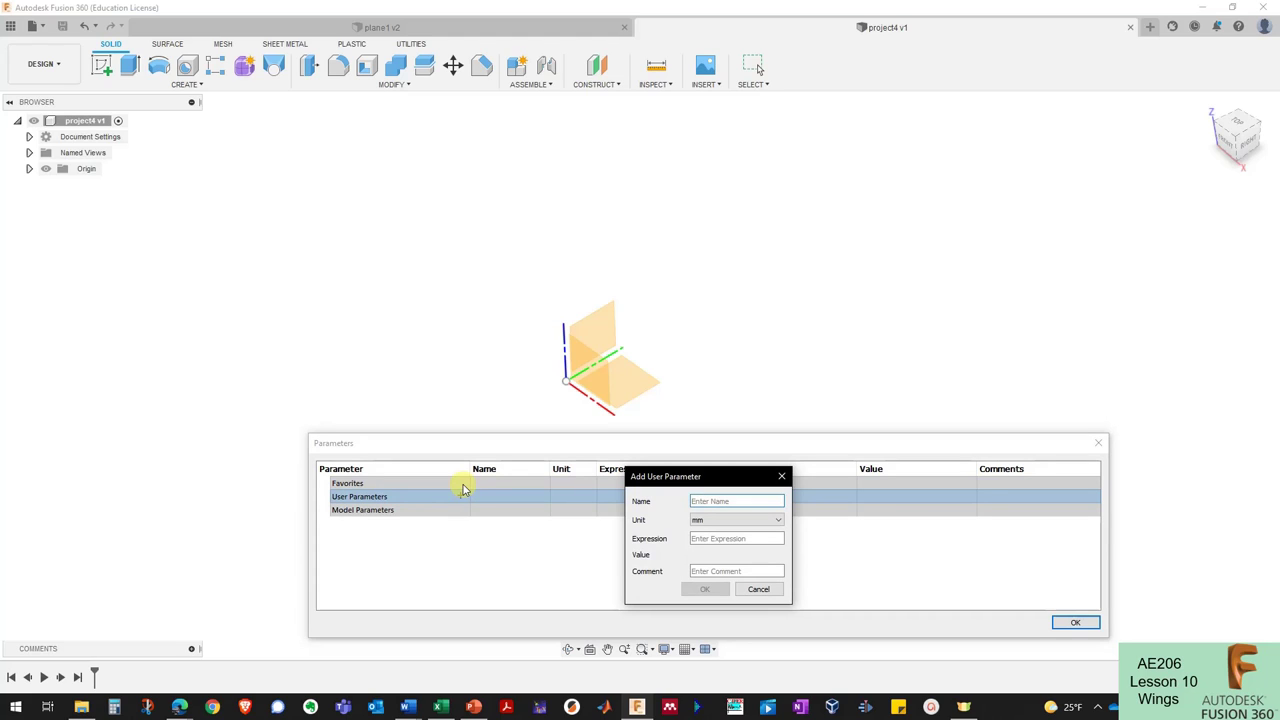
pyautogui.write('c_r')
pyautogui.press('Tab')
pyautogui.press('Tab')
pyautogui.write('12.3')
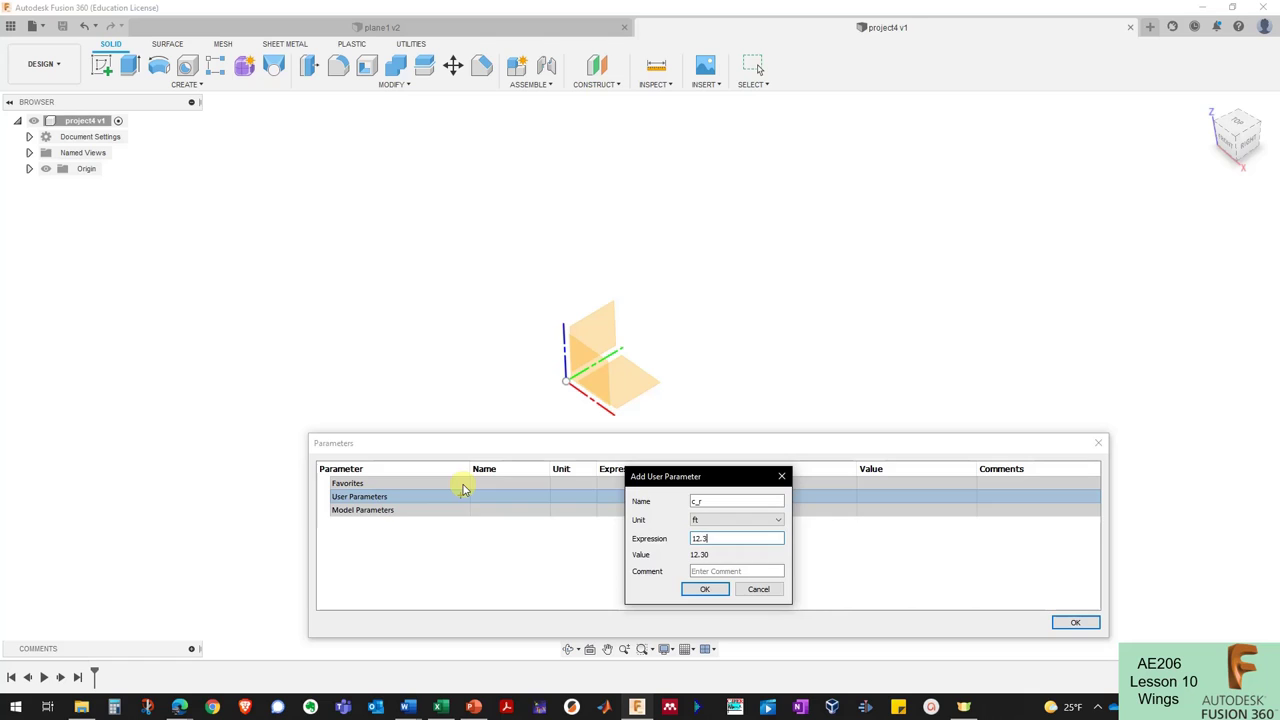
pyautogui.press('Return')
# Add a user parameter c_t in feet with the expression 5 for the tip chord.
pyautogui.click(463, 497)
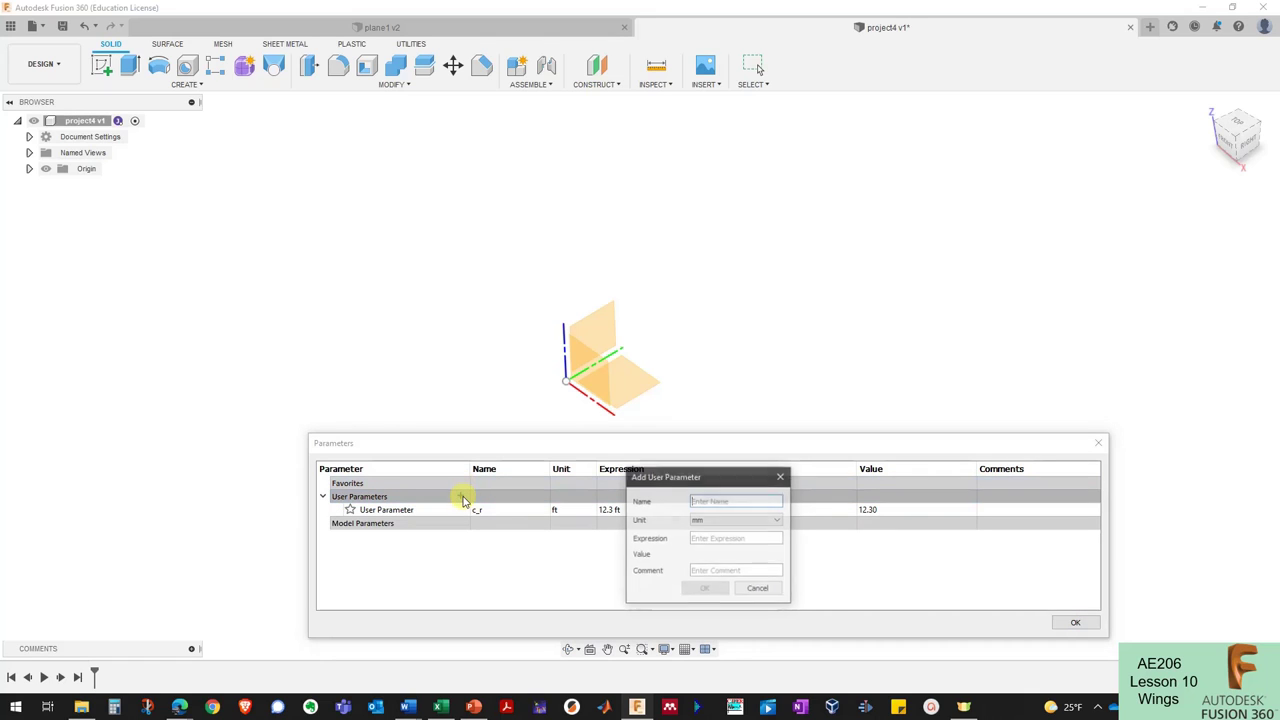
pyautogui.write('c_t')
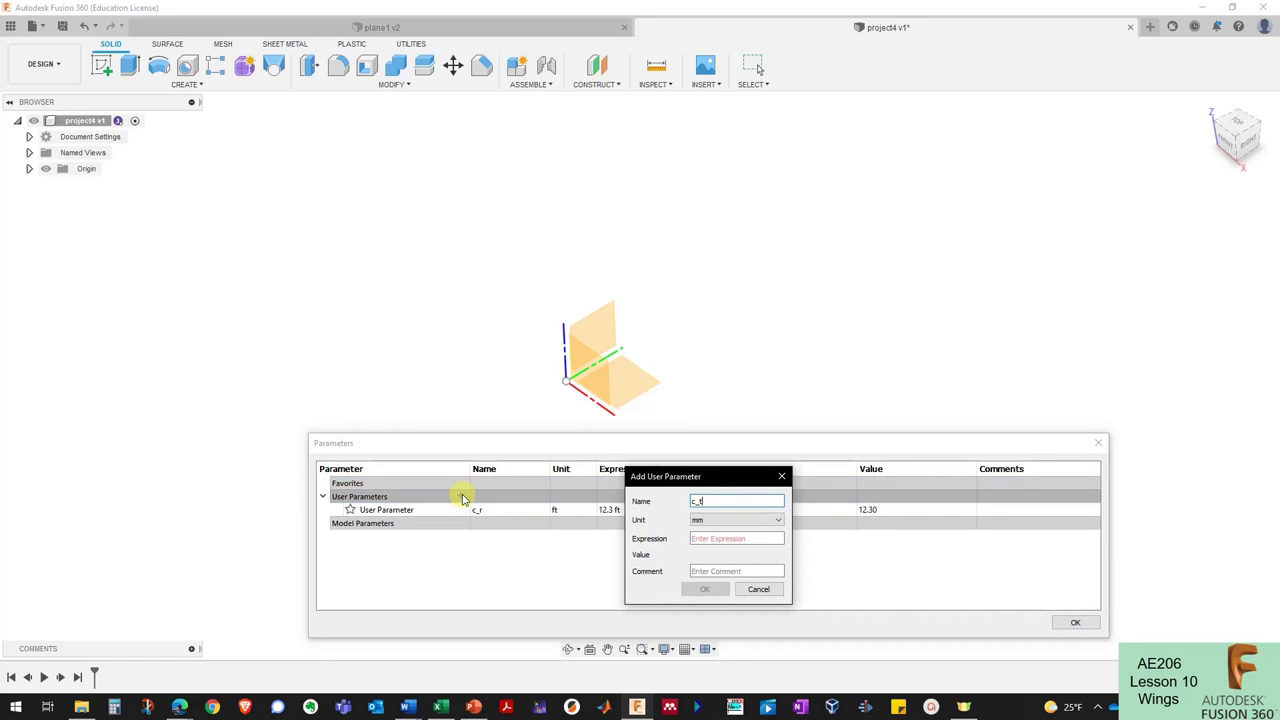
pyautogui.press('Tab')
pyautogui.write('ft')
pyautogui.press('Tab')
pyautogui.write('5')
pyautogui.press('Return')
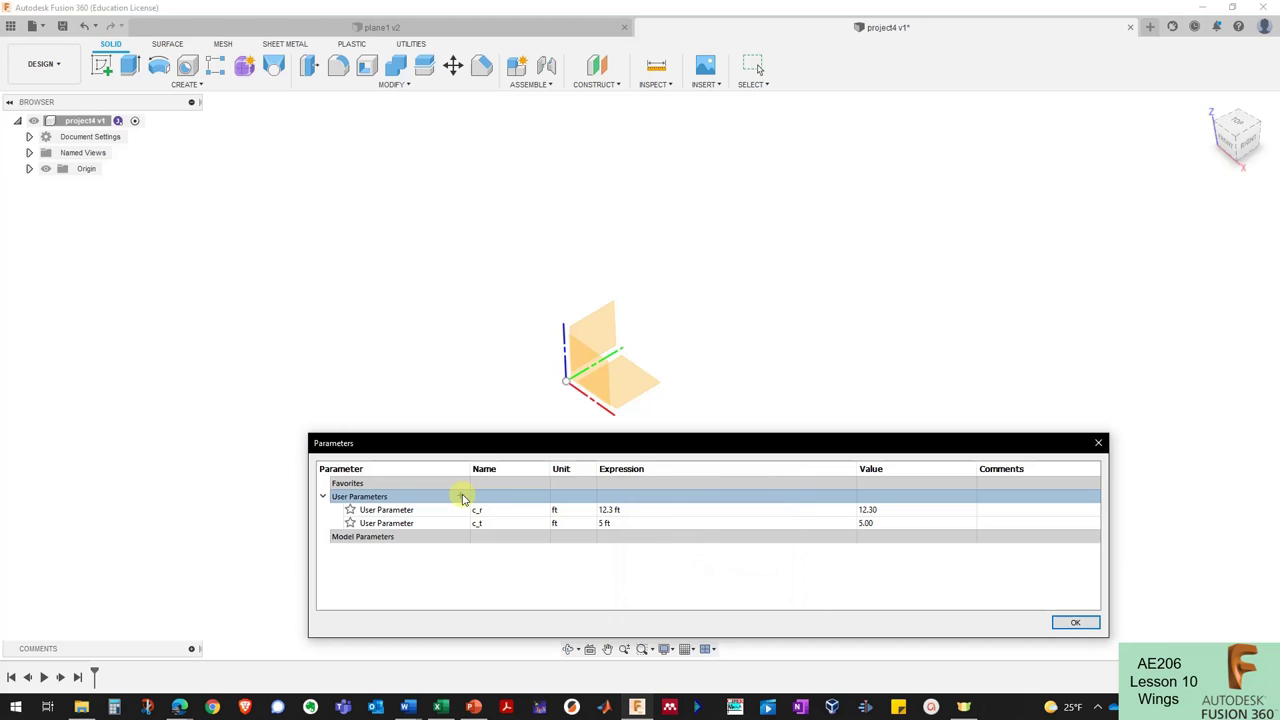
# Add a user parameter halfspan in feet with the expression 11.
pyautogui.click(463, 498)
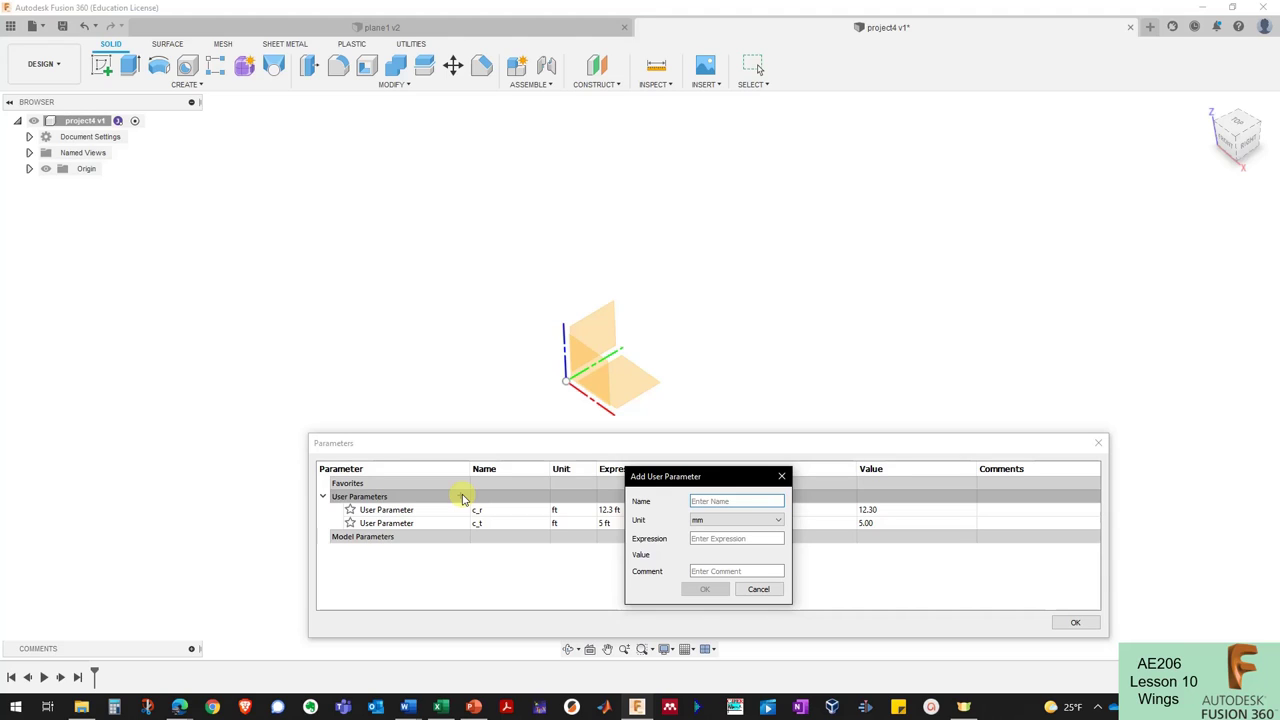
pyautogui.write('halfspan')
pyautogui.press('Tab')
pyautogui.press('f')
pyautogui.press('Tab')
pyautogui.write('11')
pyautogui.press('Return')
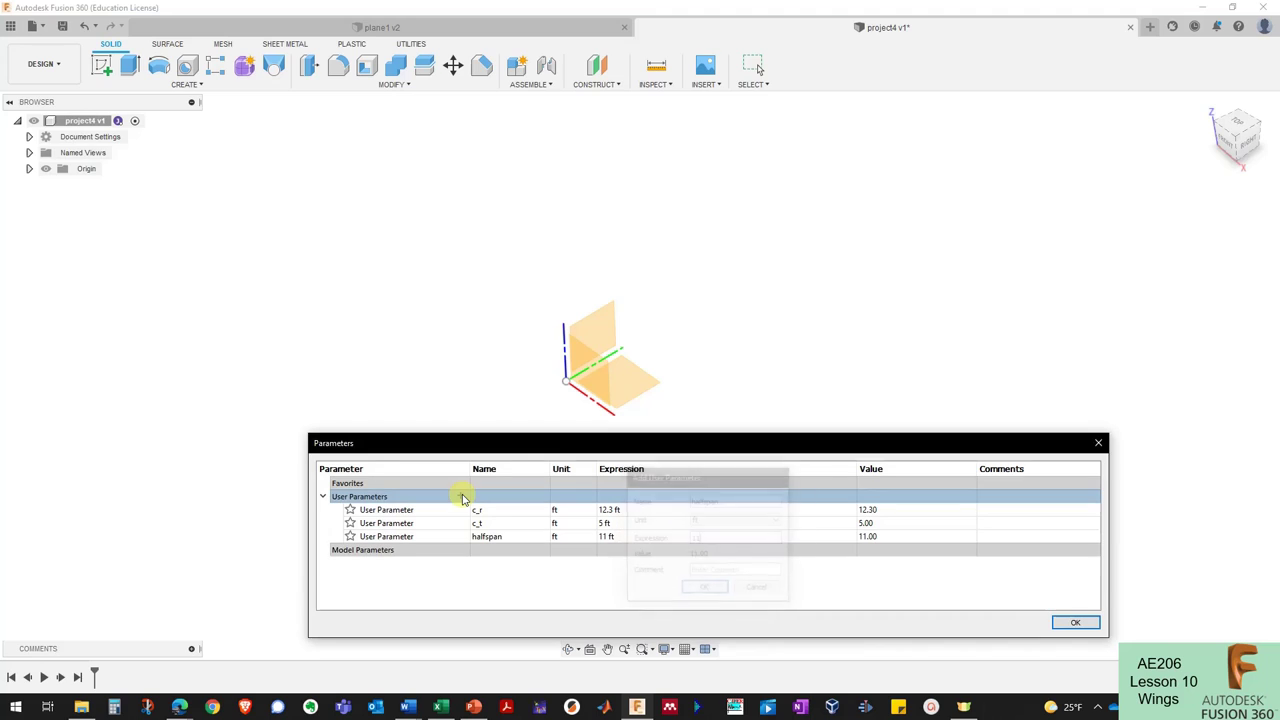
# Add a user parameter LEsweep in degrees with the expression 18 and finish editing the parameters.
pyautogui.click(463, 497)
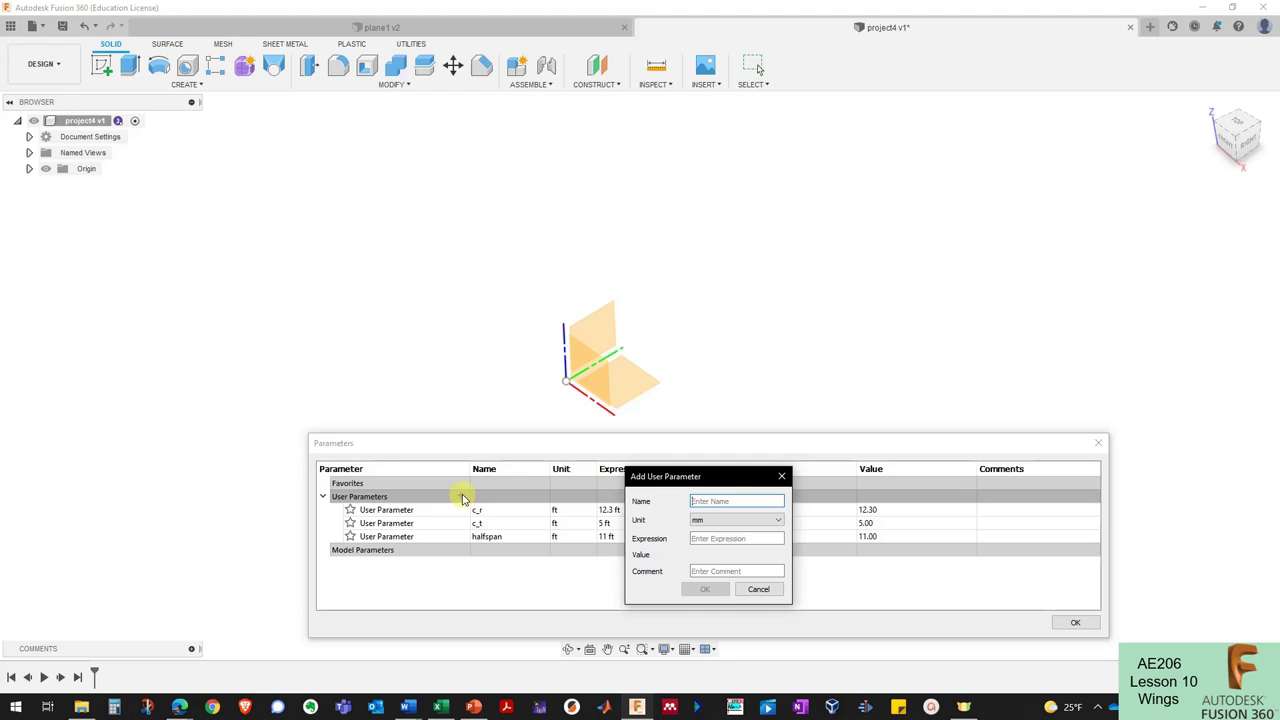
pyautogui.write('LEsweep')
pyautogui.press('Tab')
pyautogui.press('d')
pyautogui.press('Tab')
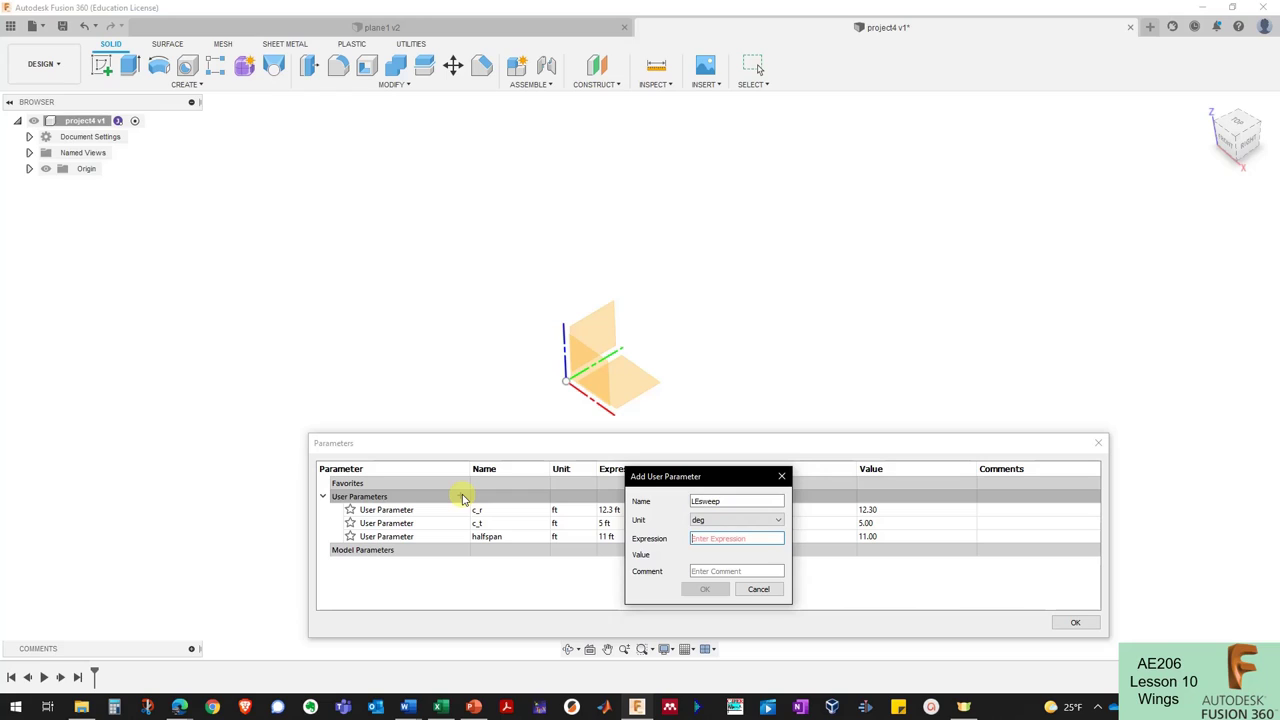
pyautogui.write('18')
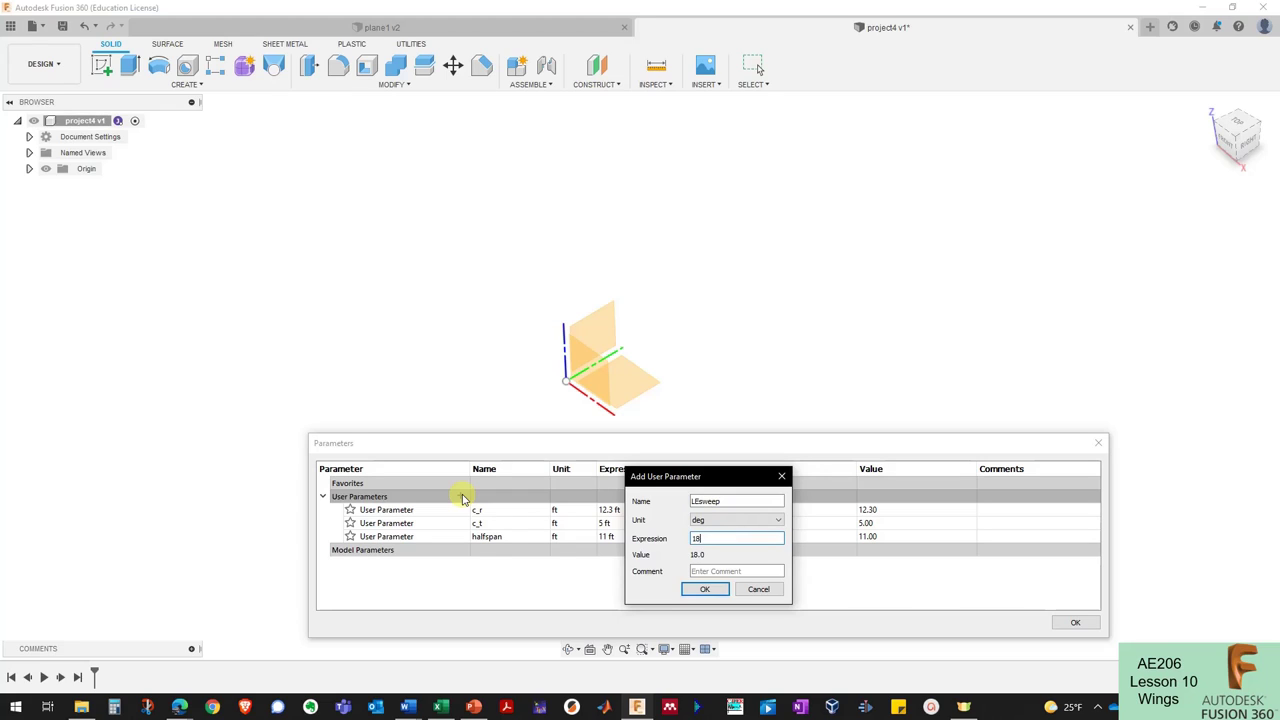
pyautogui.press('Return')
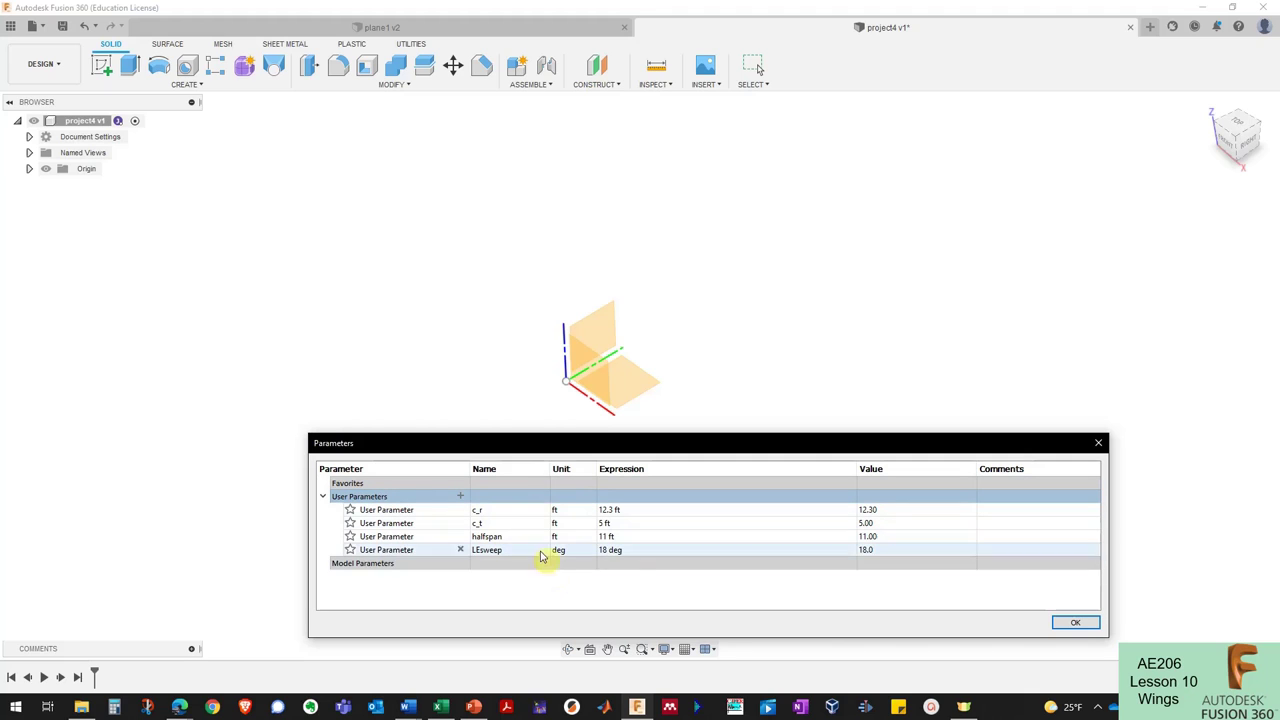
pyautogui.click(1068, 624)
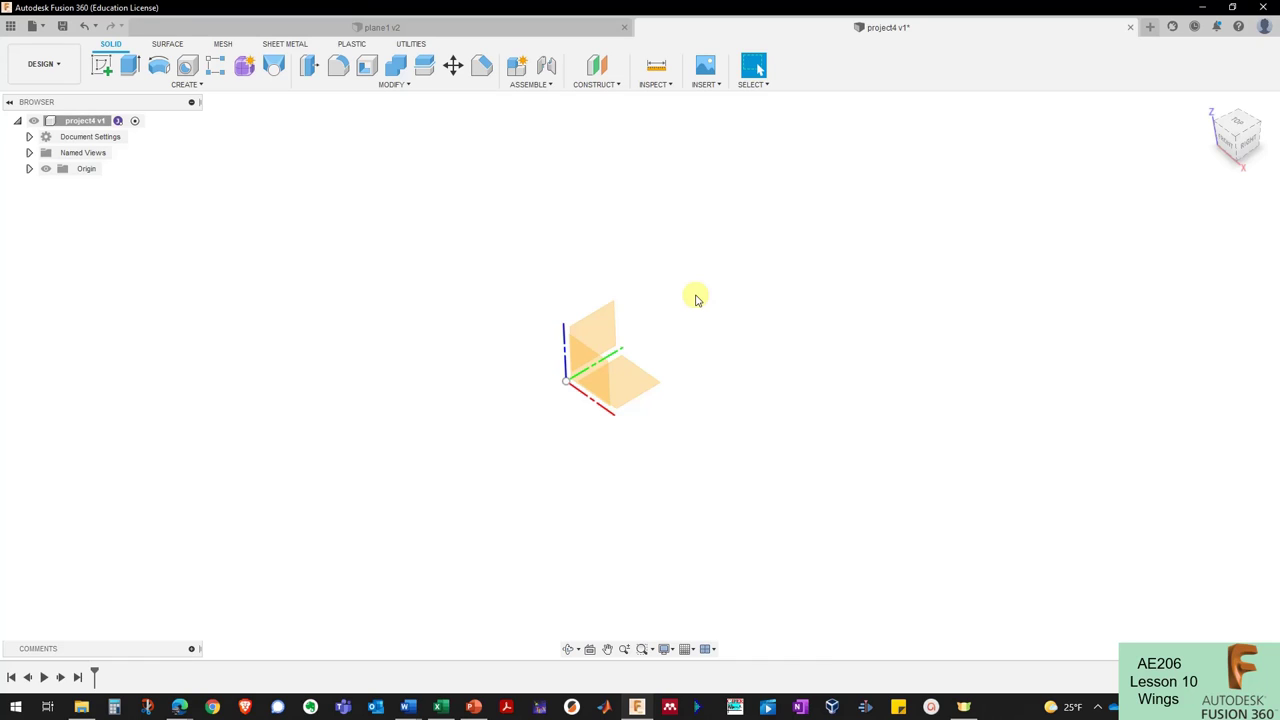
# Locate the ImportSplineCSV script among the sample scripts in Scripts and Add-Ins and leave without running it.
pyautogui.click(414, 45)
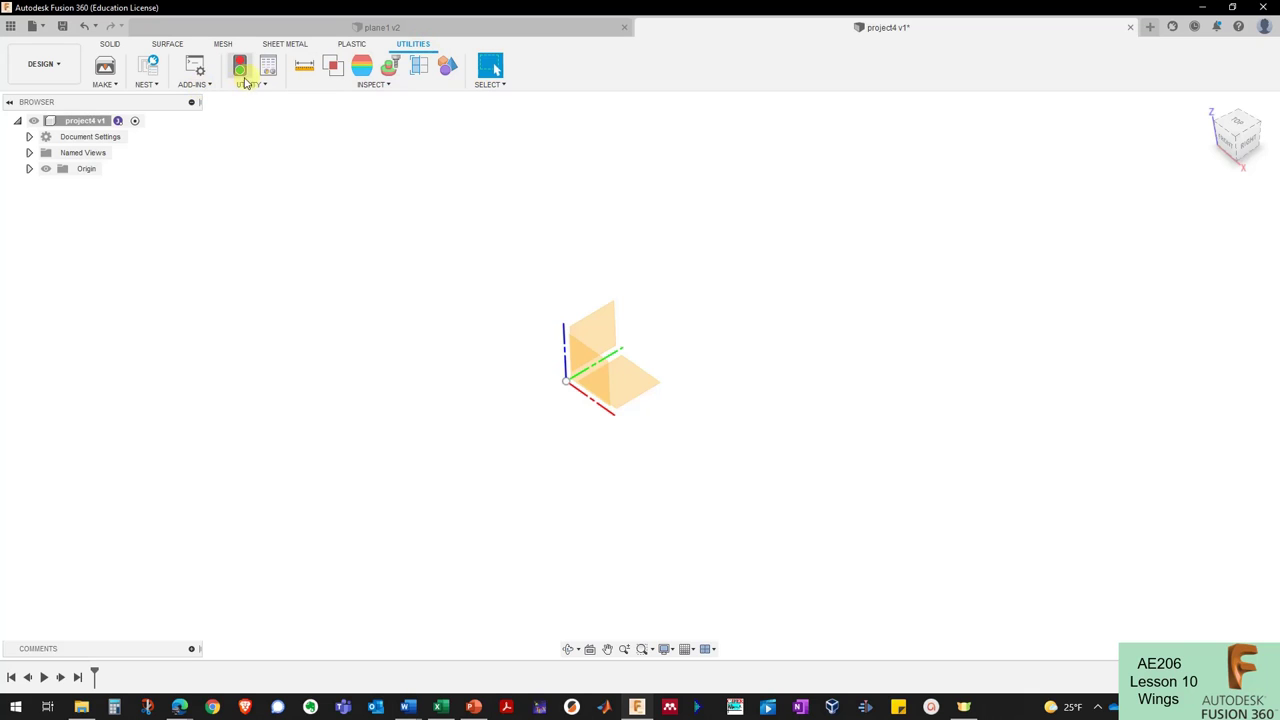
pyautogui.click(207, 88)
pyautogui.click(224, 97)
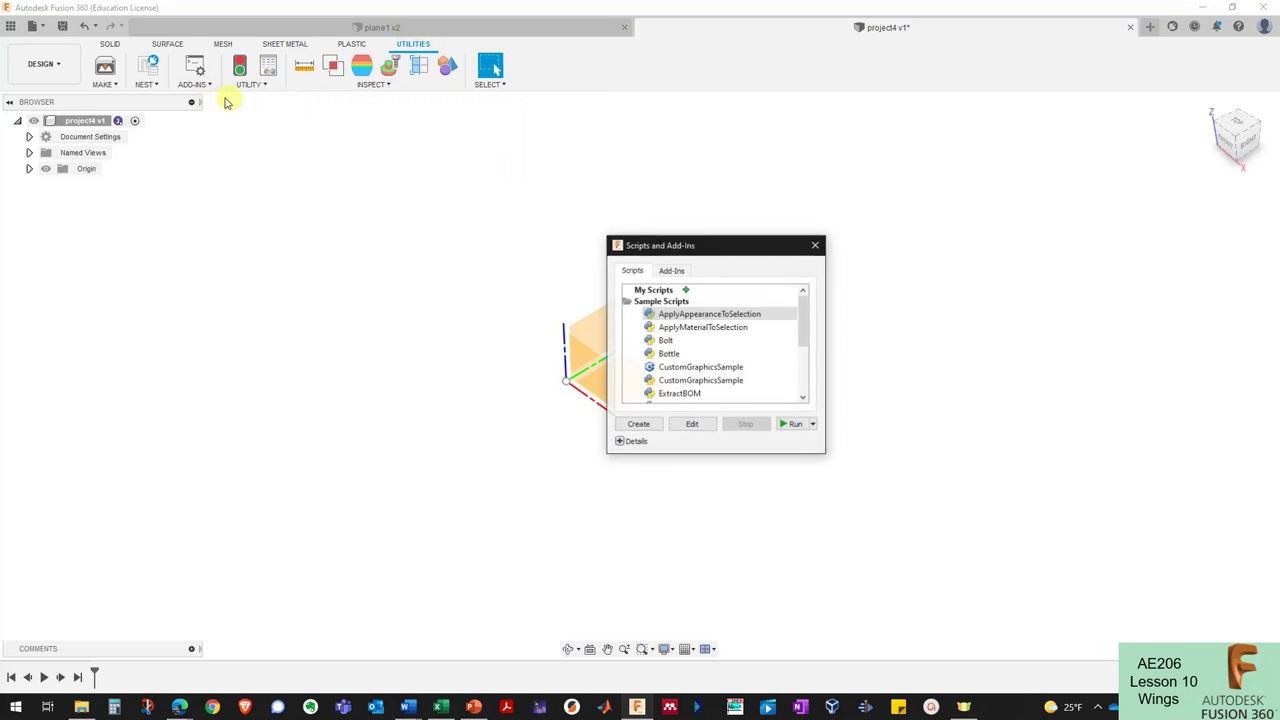
pyautogui.moveTo(803, 320); pyautogui.dragTo(803, 343)
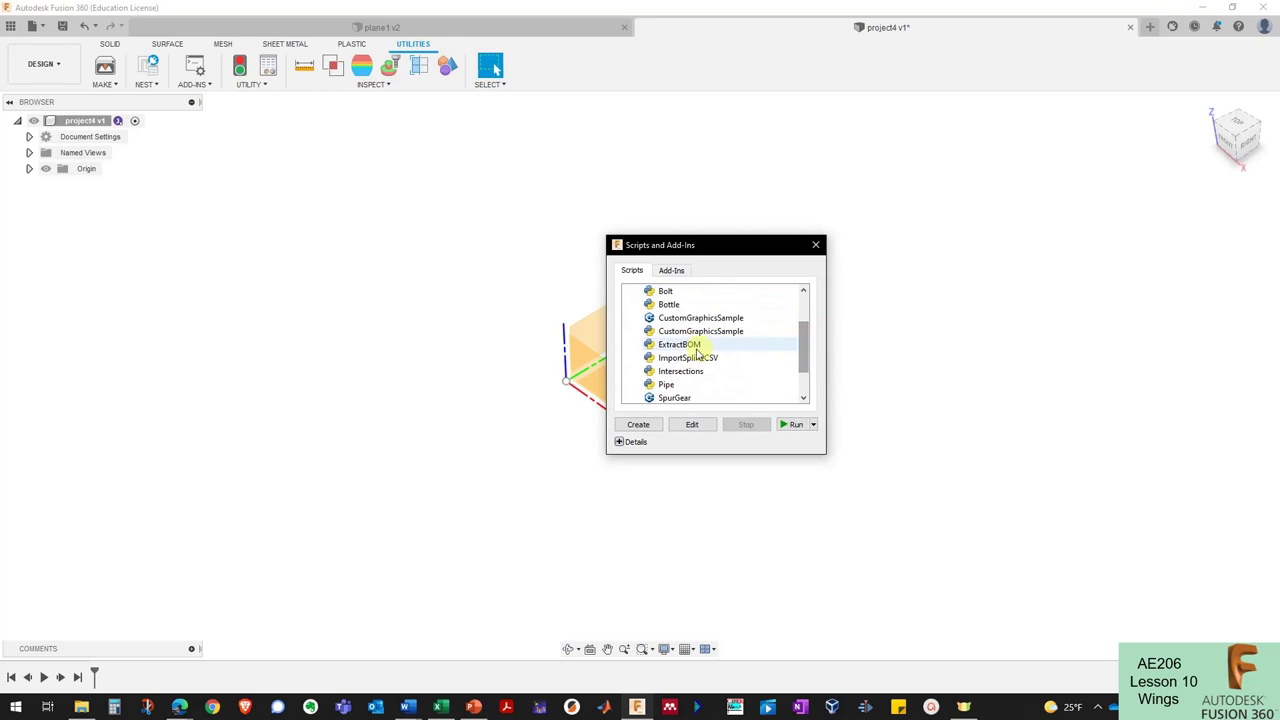
pyautogui.click(686, 358)
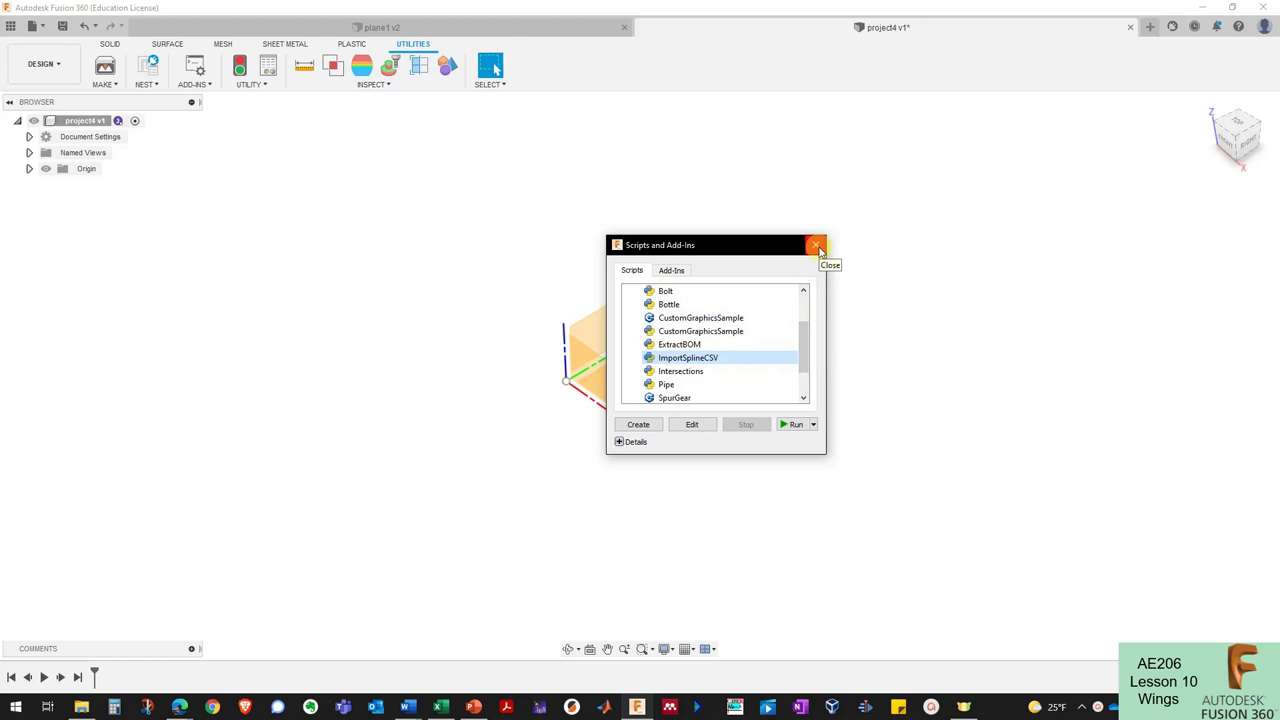
pyautogui.click(816, 246)
# Switch to the Airfoil Tools website in the browser and search it for the 0006 airfoil.
pyautogui.moveTo(179, 705)
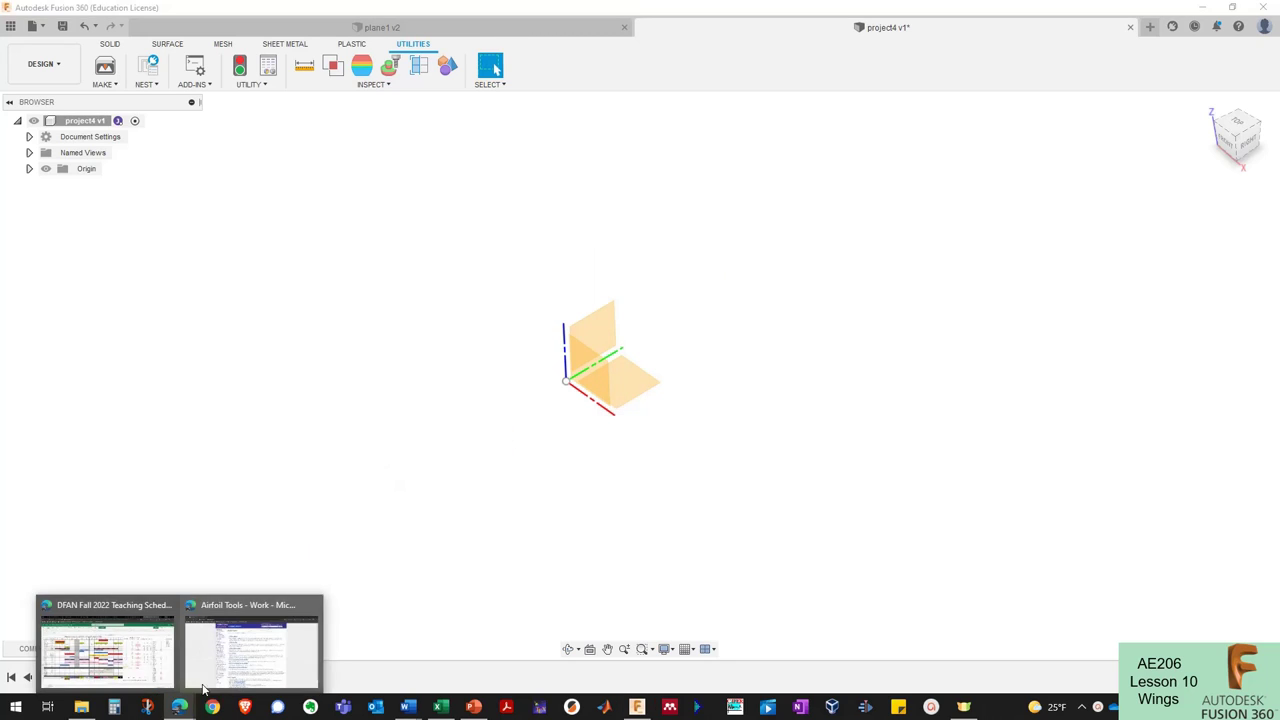
pyautogui.click(254, 650)
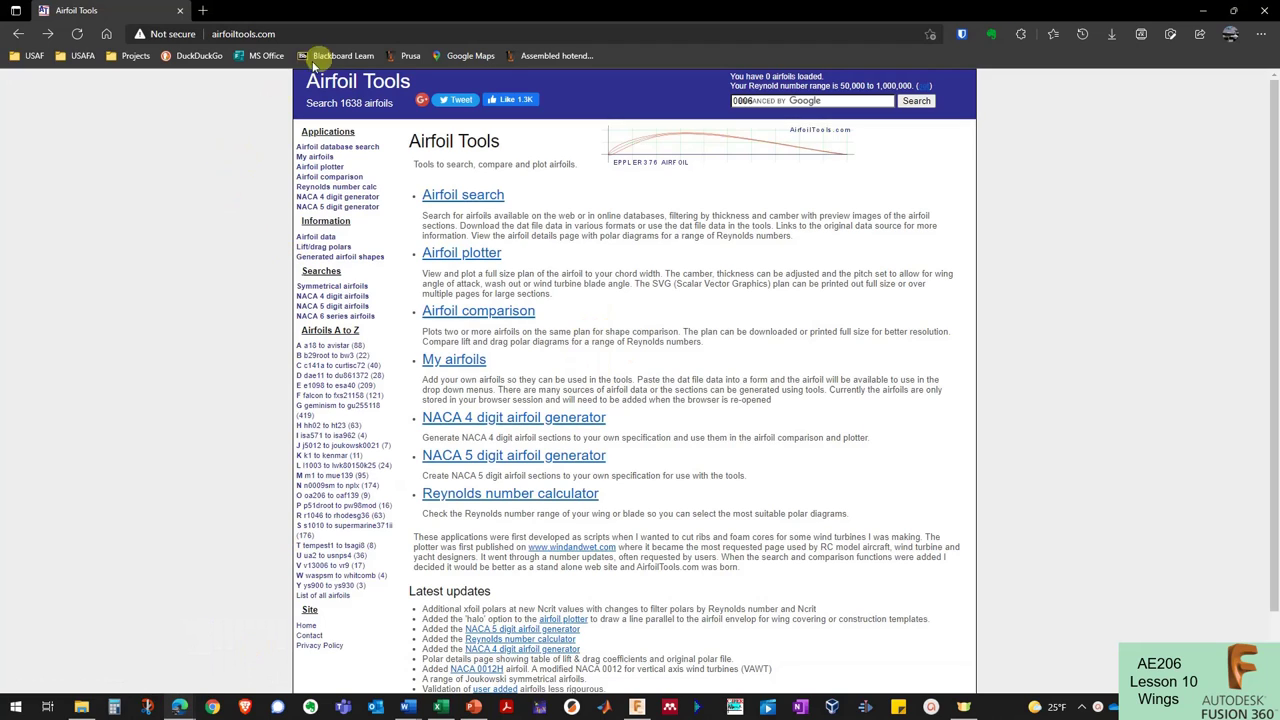
pyautogui.click(798, 102)
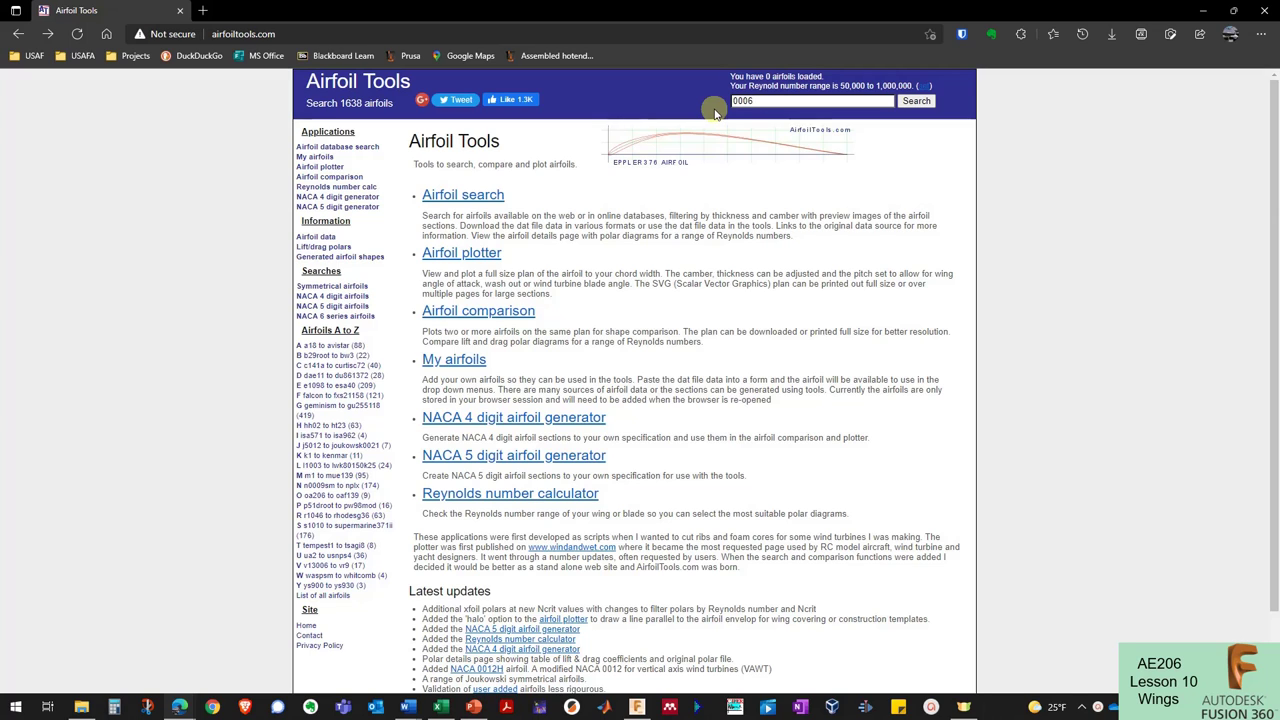
pyautogui.click(916, 101)
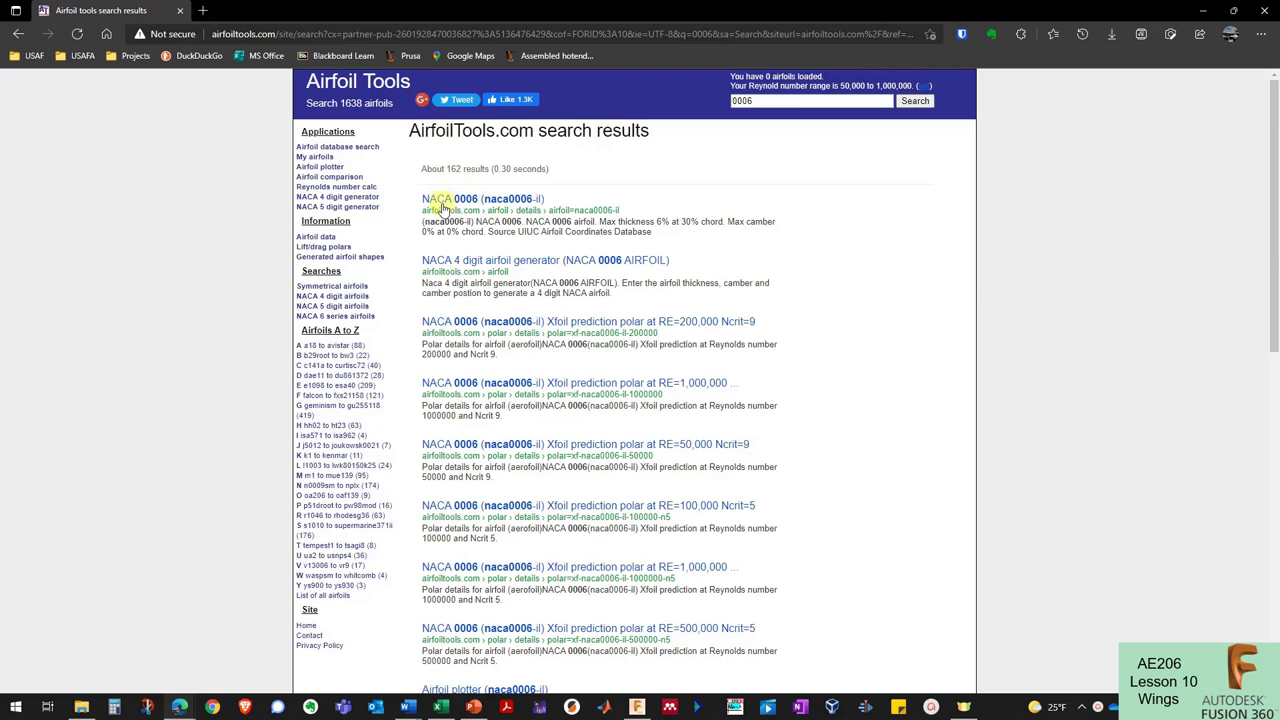
# Open the details page of the NACA 0006 (naca0006-il) airfoil and look over its polar plots.
pyautogui.click(467, 199)
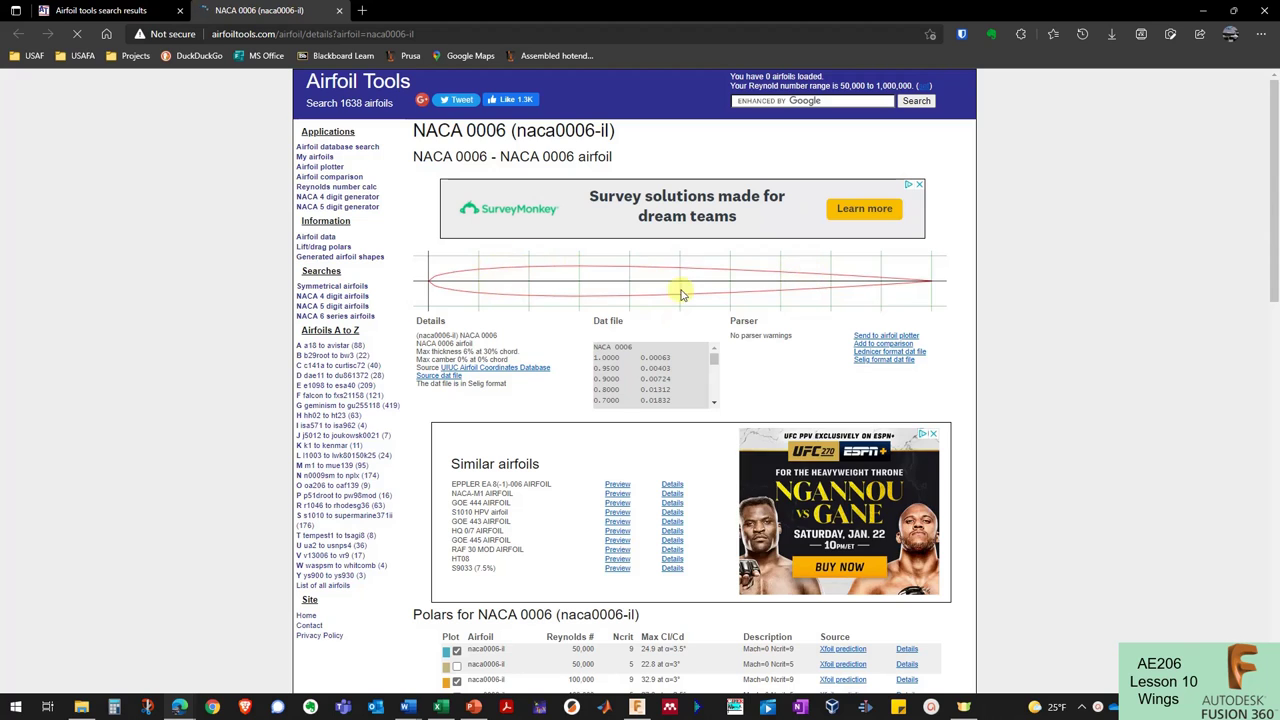
pyautogui.moveTo(1277, 122); pyautogui.dragTo(1277, 337)
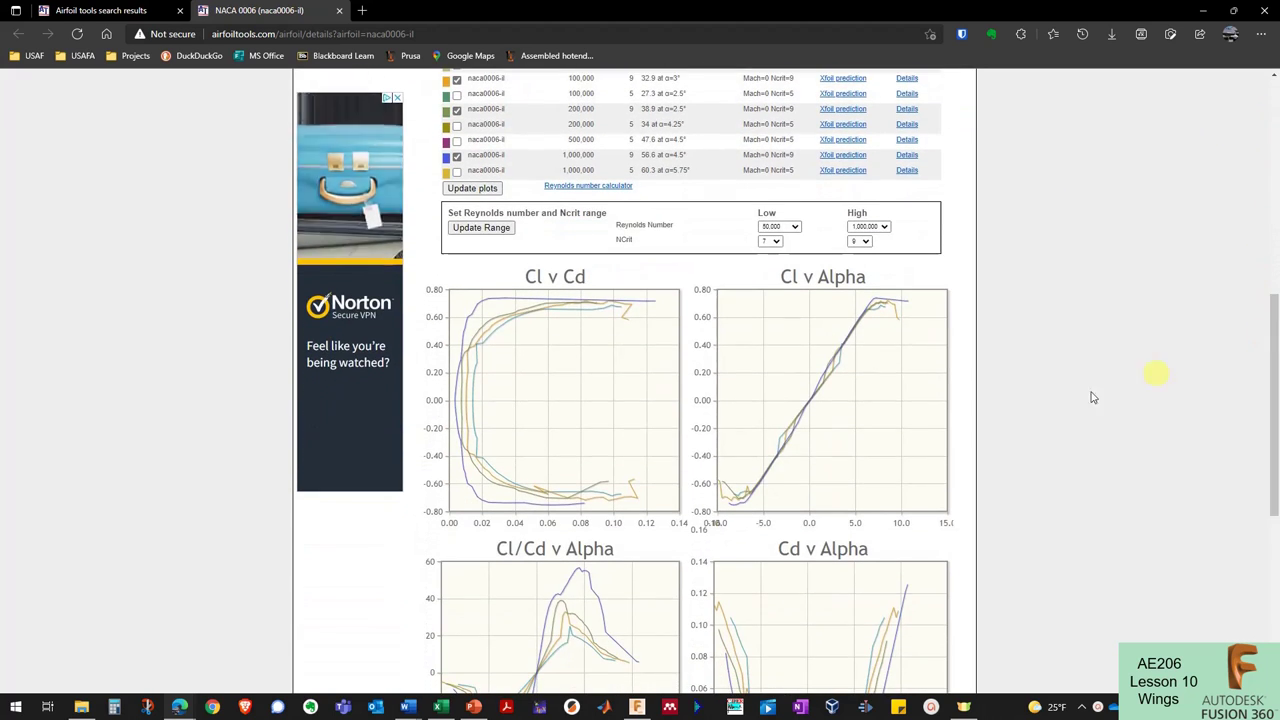
pyautogui.scroll(-5, 648, 556)
pyautogui.scroll(3, 606, 523)
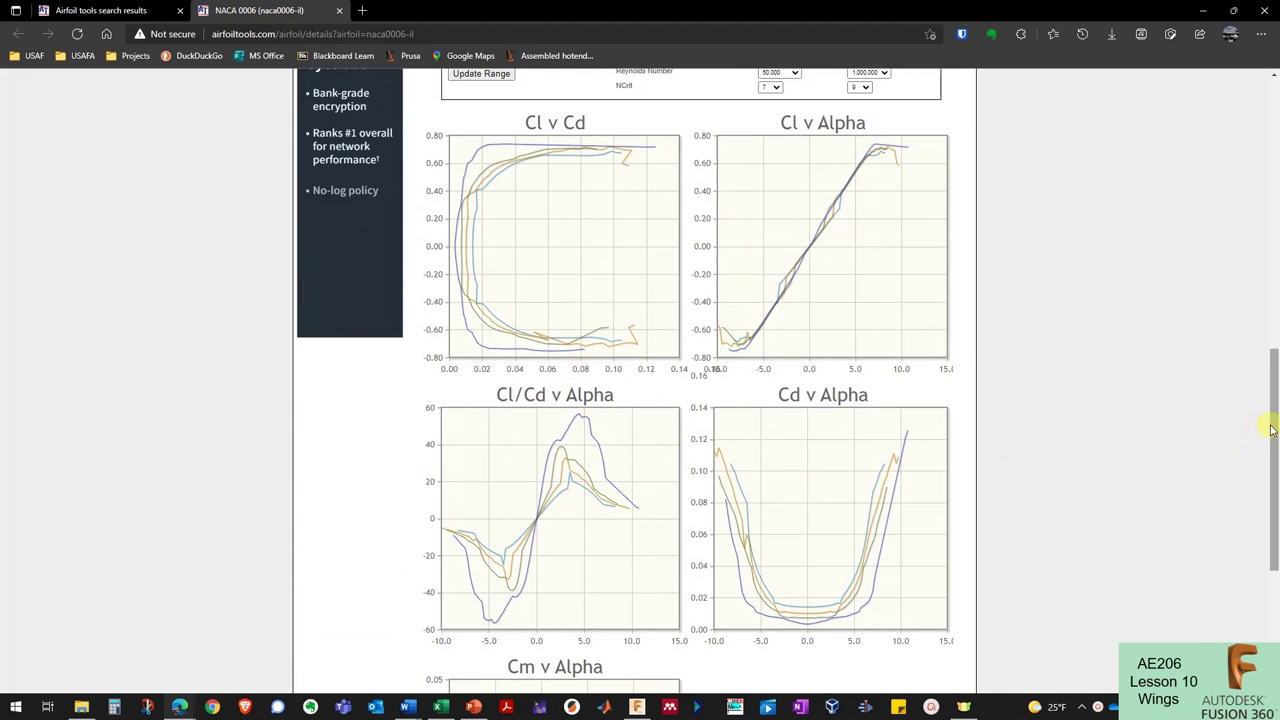
pyautogui.moveTo(1273, 433); pyautogui.dragTo(1276, 352)
pyautogui.scroll(1, 1265, 188)
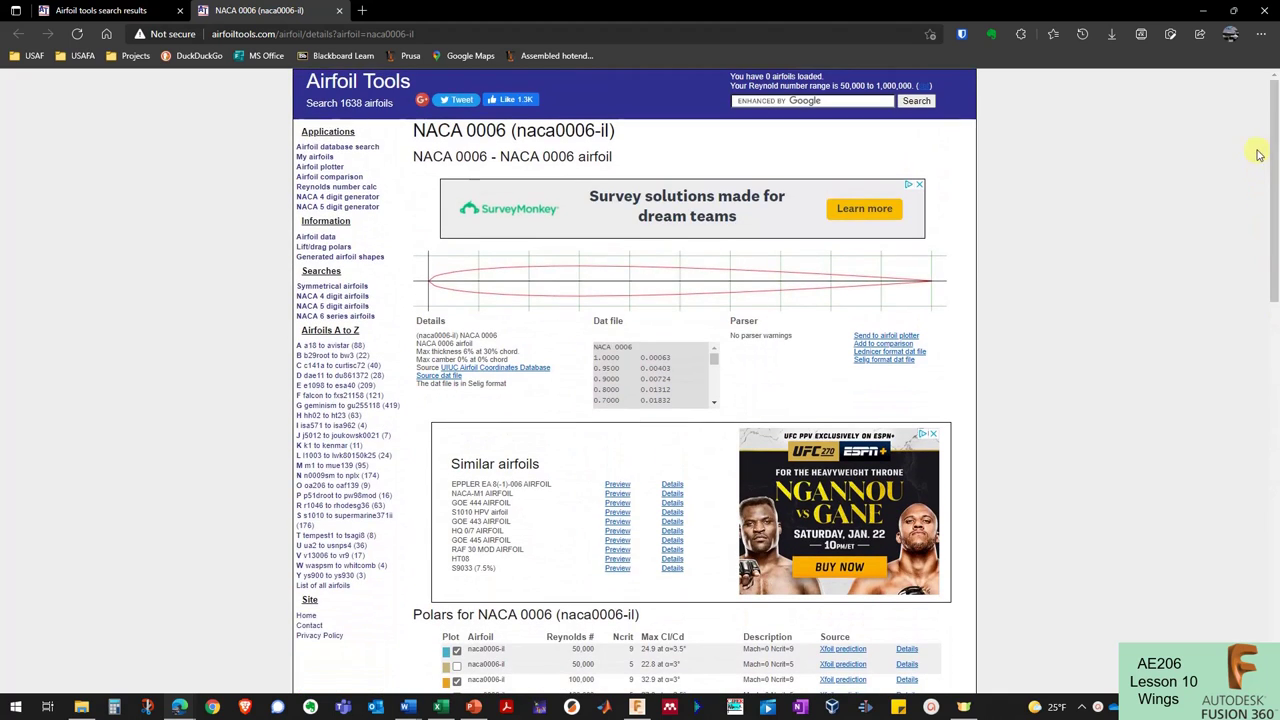
# Copy the complete NACA 0006 dat file text and paste it into the NACA0006.csv sheet in Excel, starting at cell A1.
pyautogui.moveTo(595, 347); pyautogui.dragTo(676, 408)
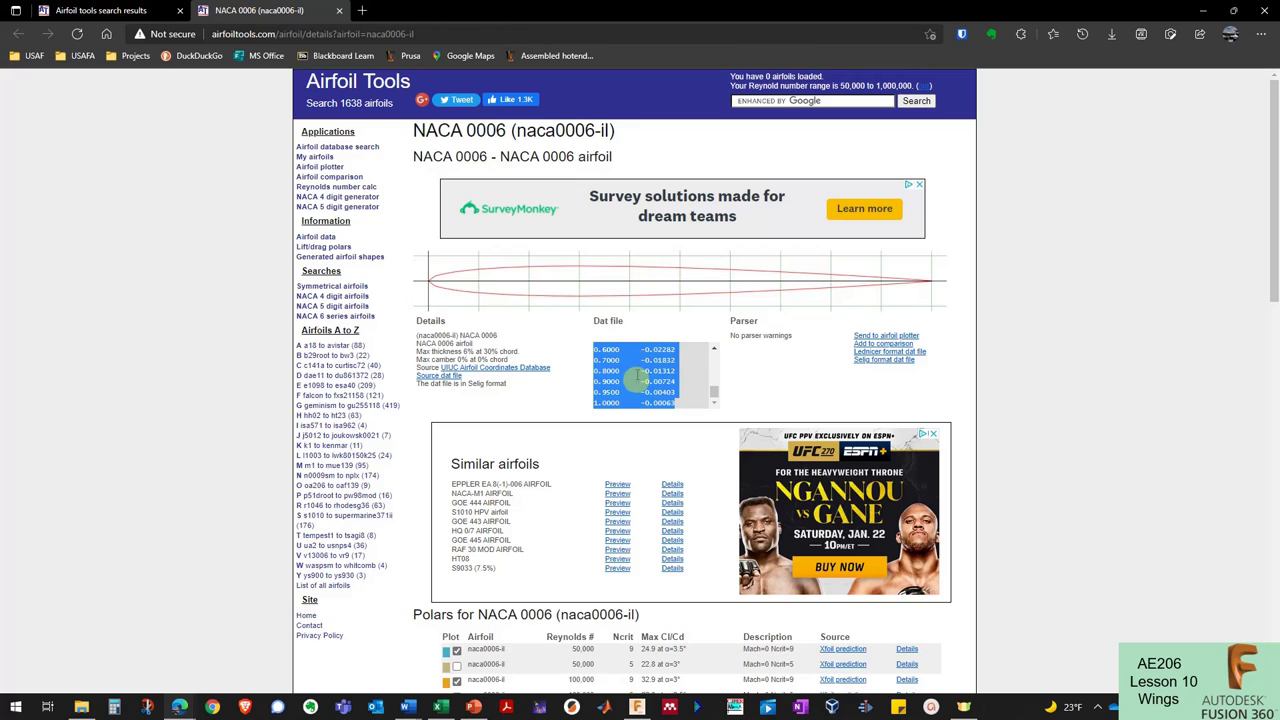
pyautogui.click(440, 707)
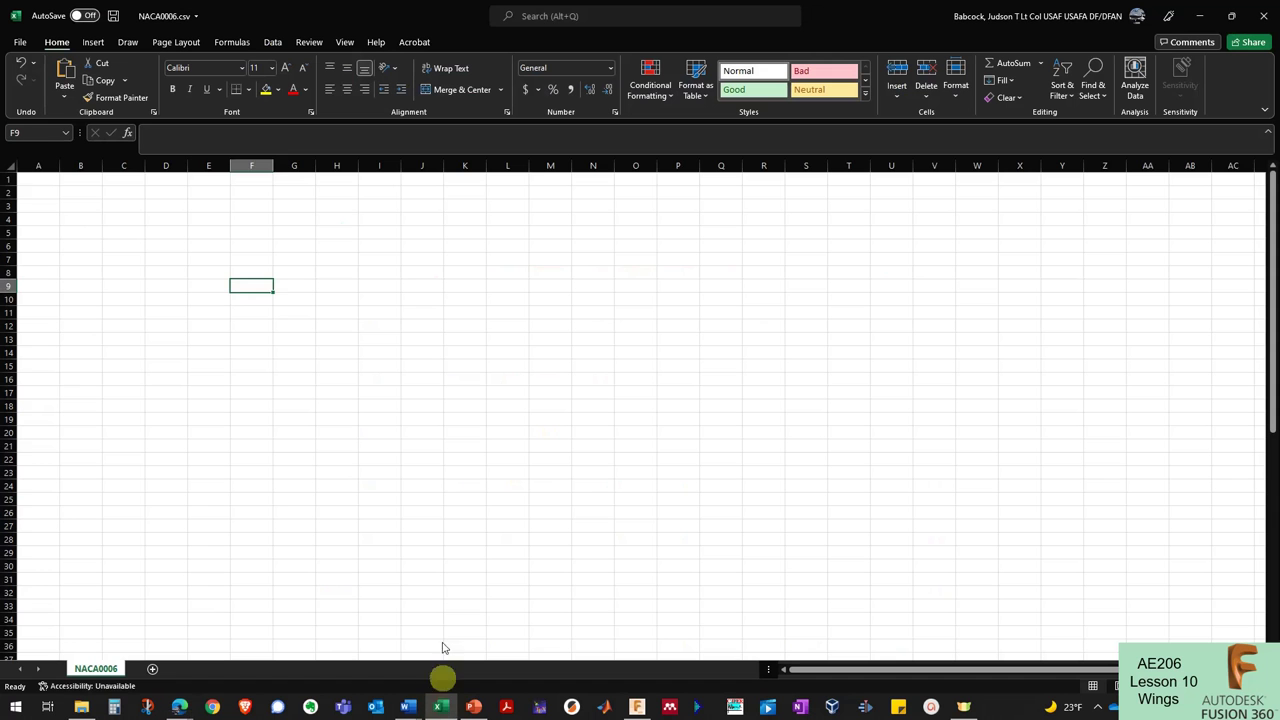
pyautogui.click(44, 183)
pyautogui.write('NACA 0006 1.0000\t0.00063 0.9500\t0.00403 0.9000\t0.00724 0.8000\t0.01312 0.7000\t0.01832 0.6000\t0.02282 0.5000\t0.02647 0.4000\t0.02902 0.3000\t0.03001 0.2500\t0.02971 0.2000\t0.02869 0.1500\t0.02673 0.1000\t0.02341 0.0750\t0.02100 0.0500\t0.01777 0.0250\t0.01307 0.0125\t0.00947 0.0000\t0.00000 0.0125\t-0.00947 0.0250\t-0.01307 0.0500\t-0.01777 0.0750\t-0.02100 0.1000\t-0.02341 0.1500\t-0.02673 0.2000\t-0.02869 0.2500\t-0.02971 0.3000\t-0.03001 0.4000\t-0.02902 0.5000\t-0.02647 0.6000\t-0.02282 0.7000\t-0.01832 0.8000\t-0.01312 0.9000\t-0.00724 0.9500\t-0.00403 1.0000\t-0.00063')
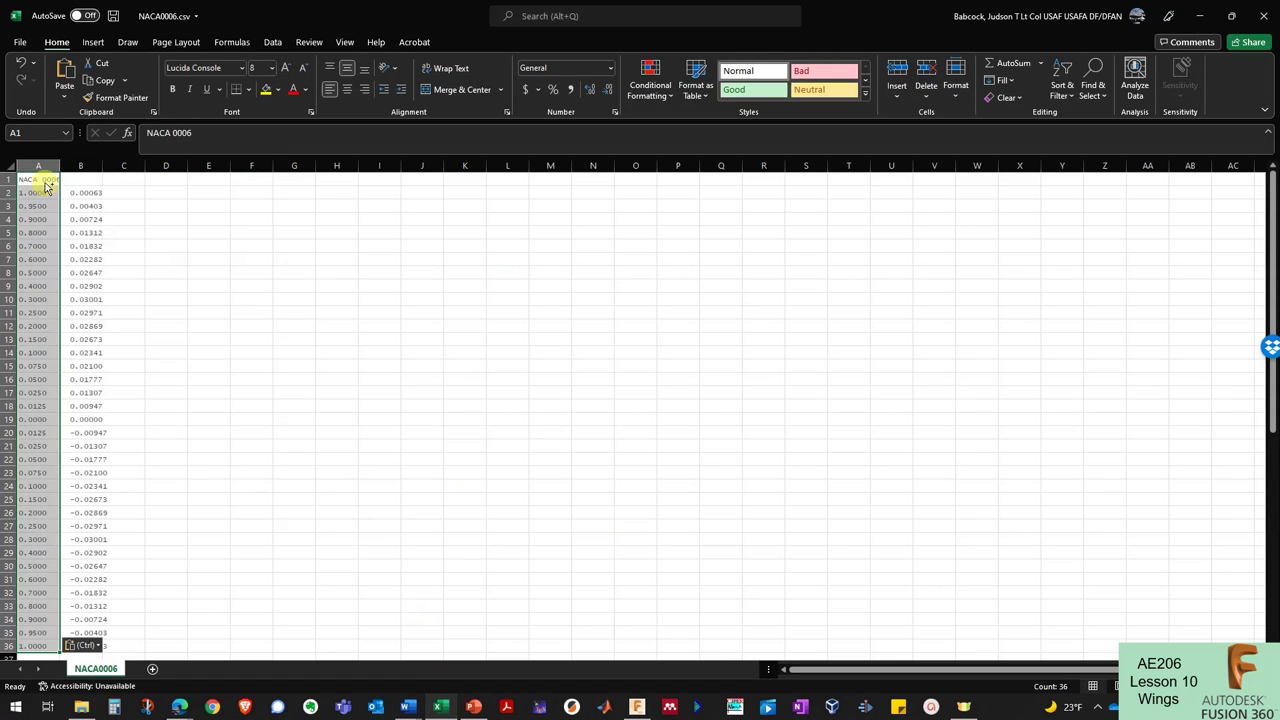
# Split the pasted coordinates in column A into two columns with Text to Columns, using the Fixed width option.
pyautogui.click(110, 231)
pyautogui.click(43, 194)
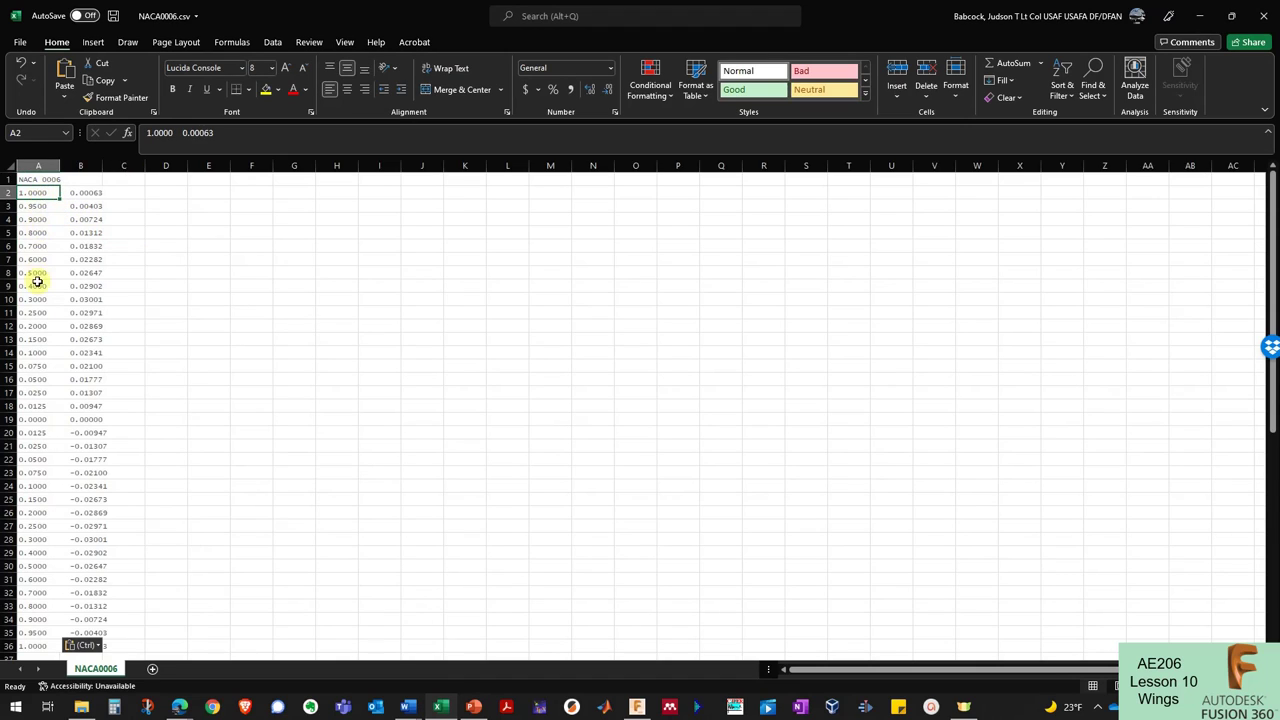
pyautogui.click(37, 284)
pyautogui.click(38, 165)
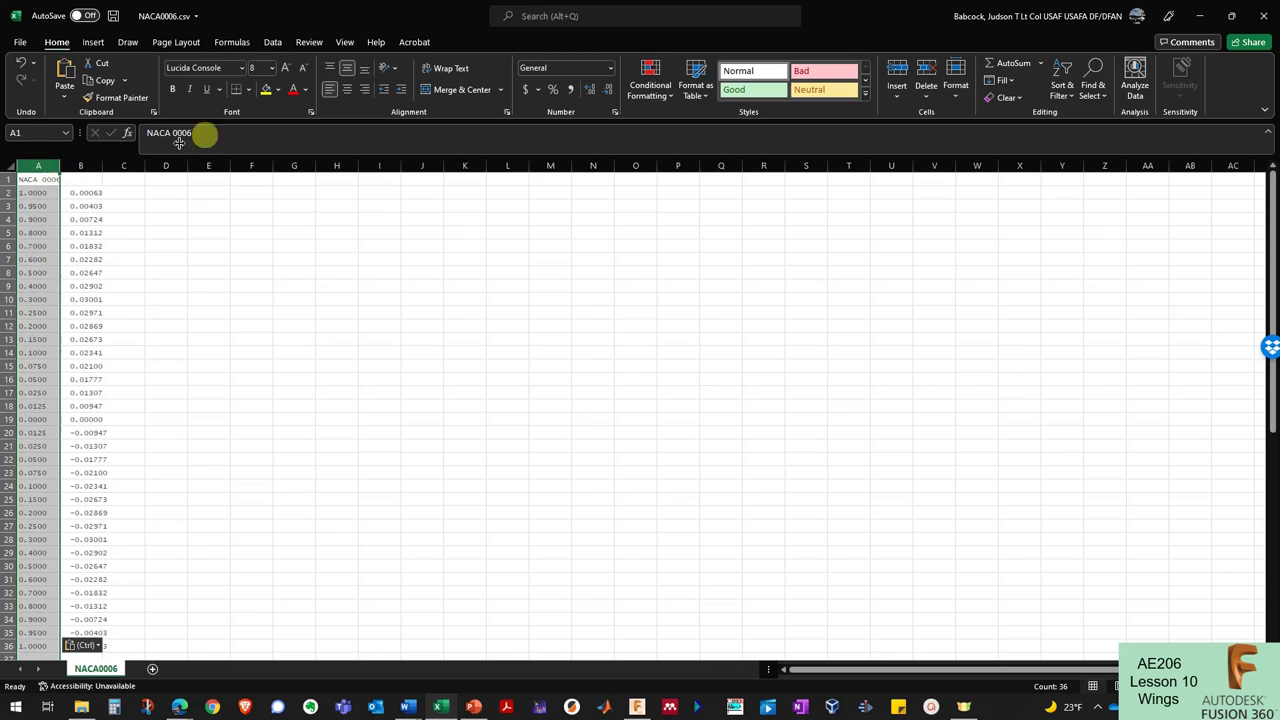
pyautogui.click(275, 44)
pyautogui.click(835, 82)
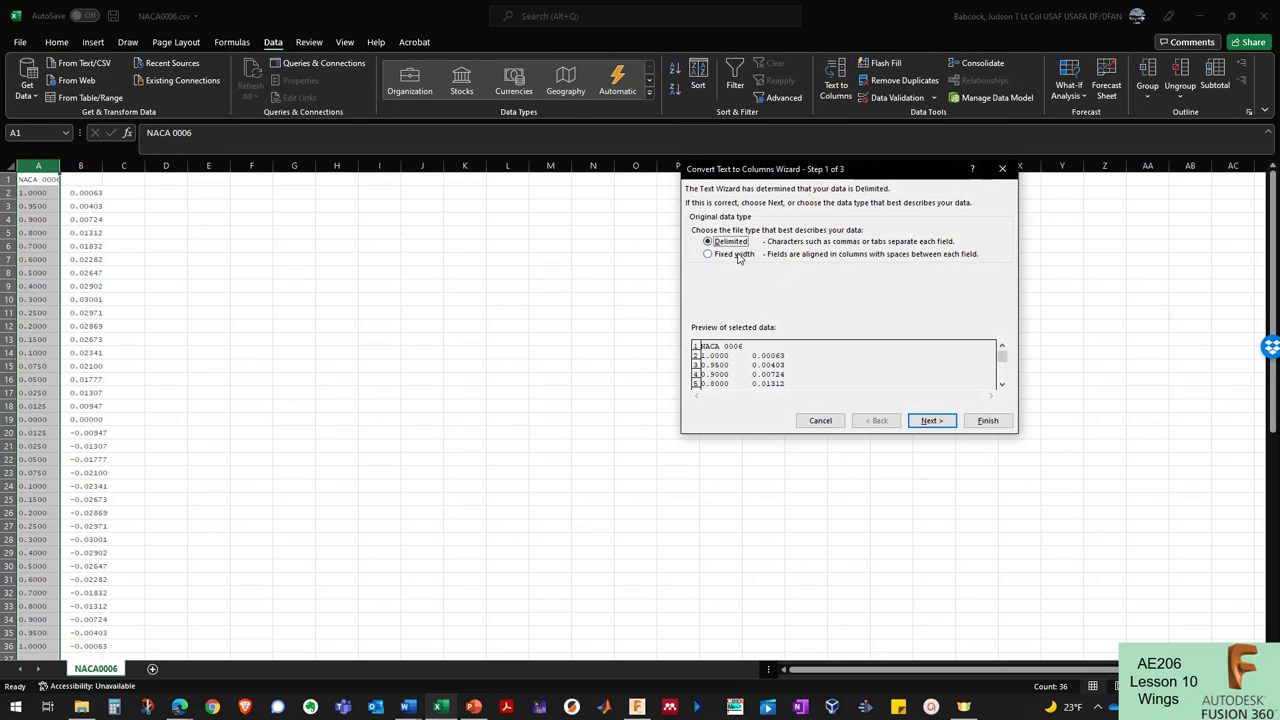
pyautogui.press('Return')
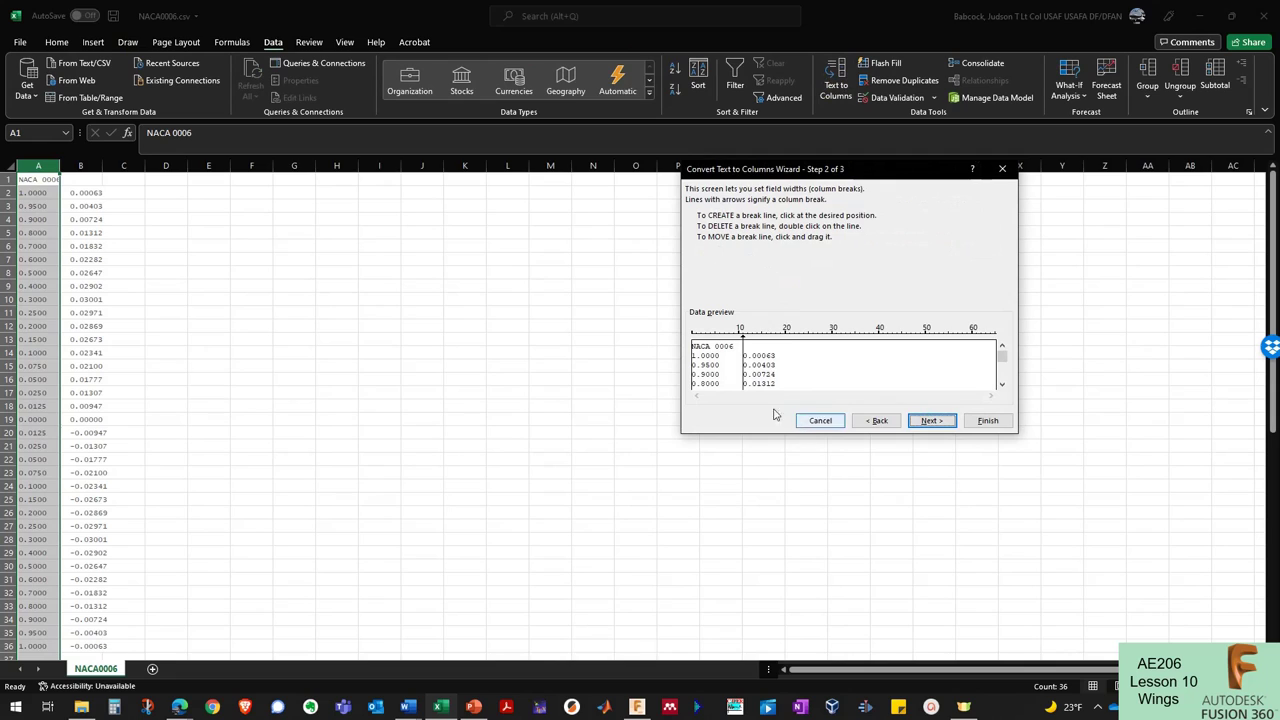
pyautogui.click(987, 420)
pyautogui.click(294, 337)
pyautogui.moveTo(88, 286); pyautogui.dragTo(35, 286)
# Delete the header row containing the NACA 0006 title so the data starts in row 1.
pyautogui.click(9, 179)
pyautogui.rightClick(9, 179)
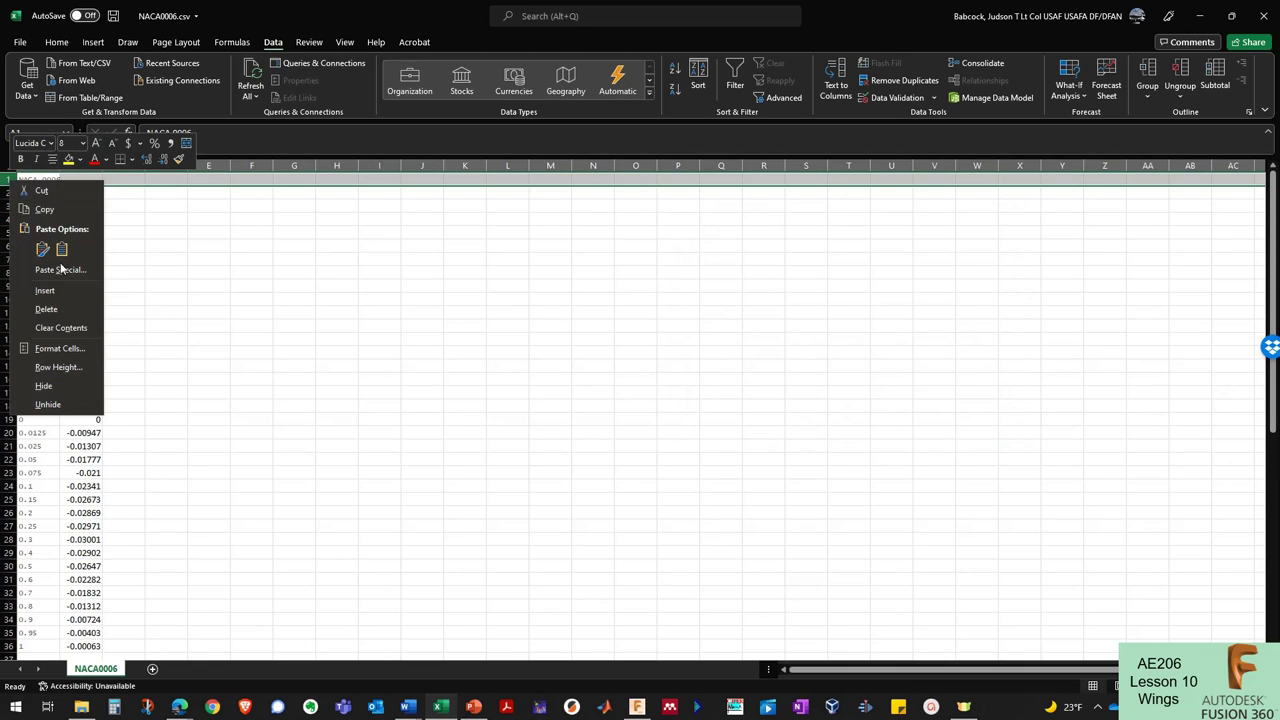
pyautogui.click(46, 309)
pyautogui.click(114, 240)
pyautogui.click(97, 218)
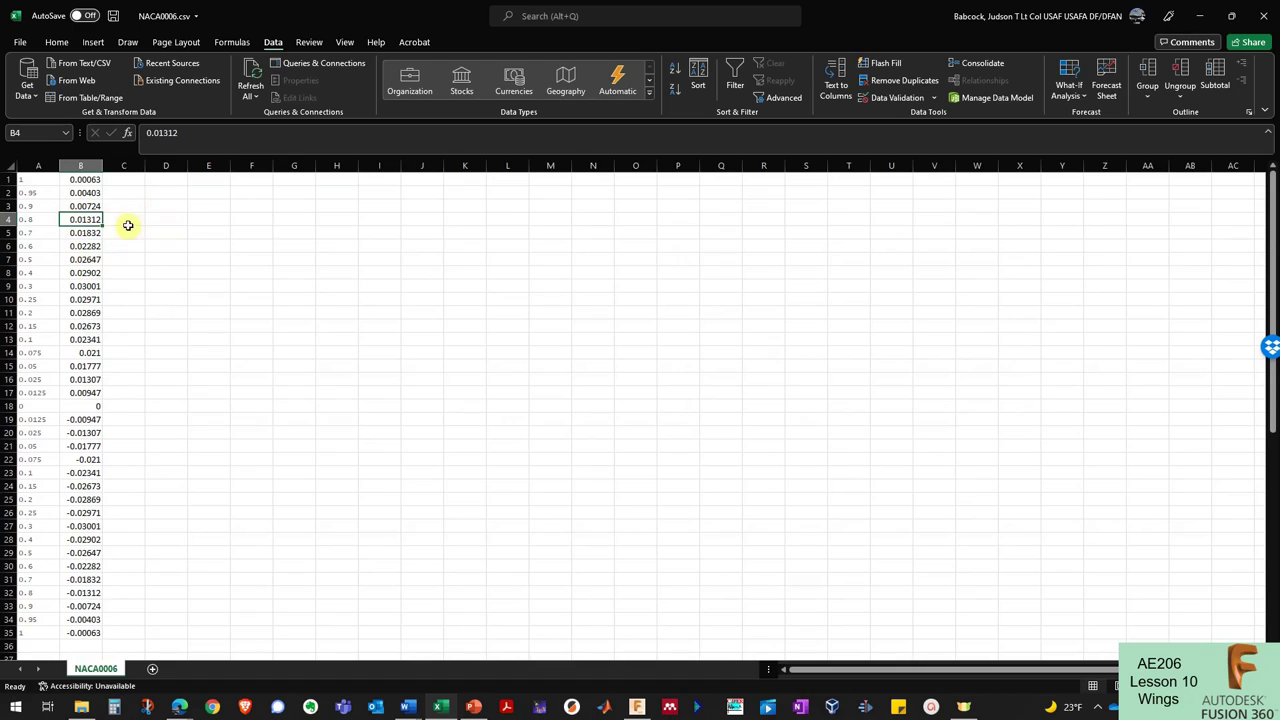
# Enter 0 in cell C1 and fill it down column C for every coordinate row.
pyautogui.click(122, 178)
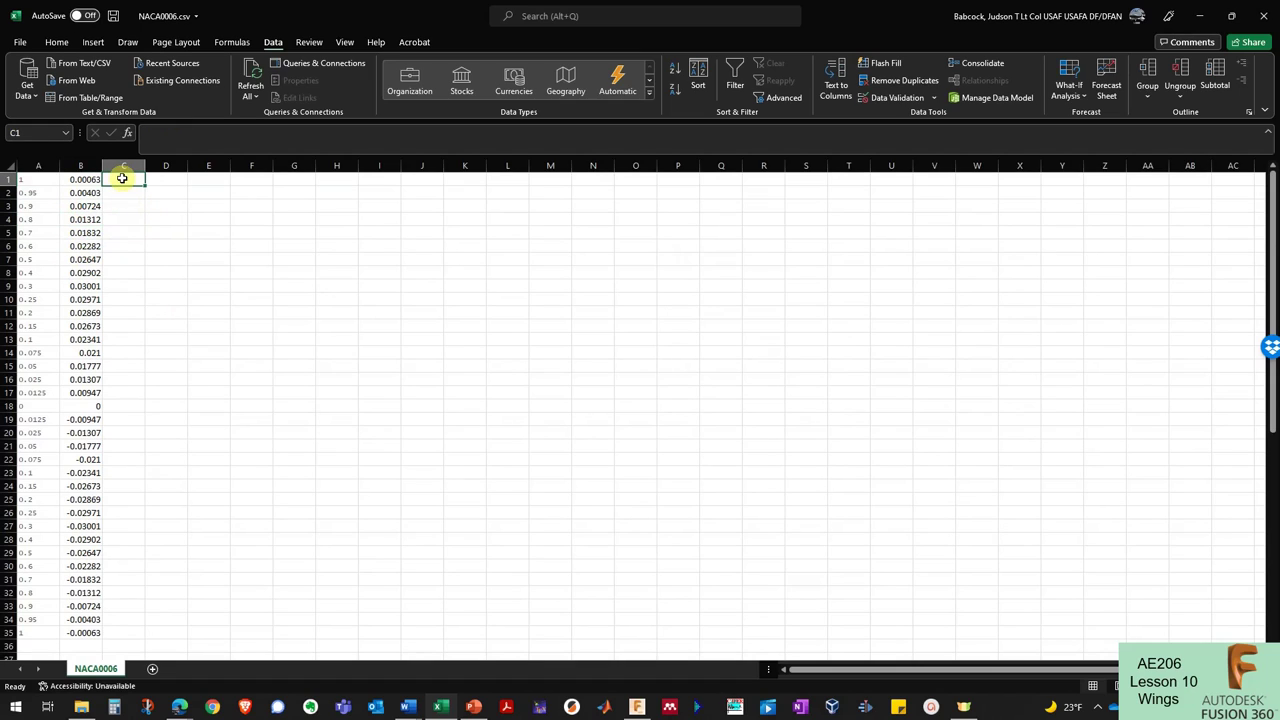
pyautogui.write('0')
pyautogui.press('Return')
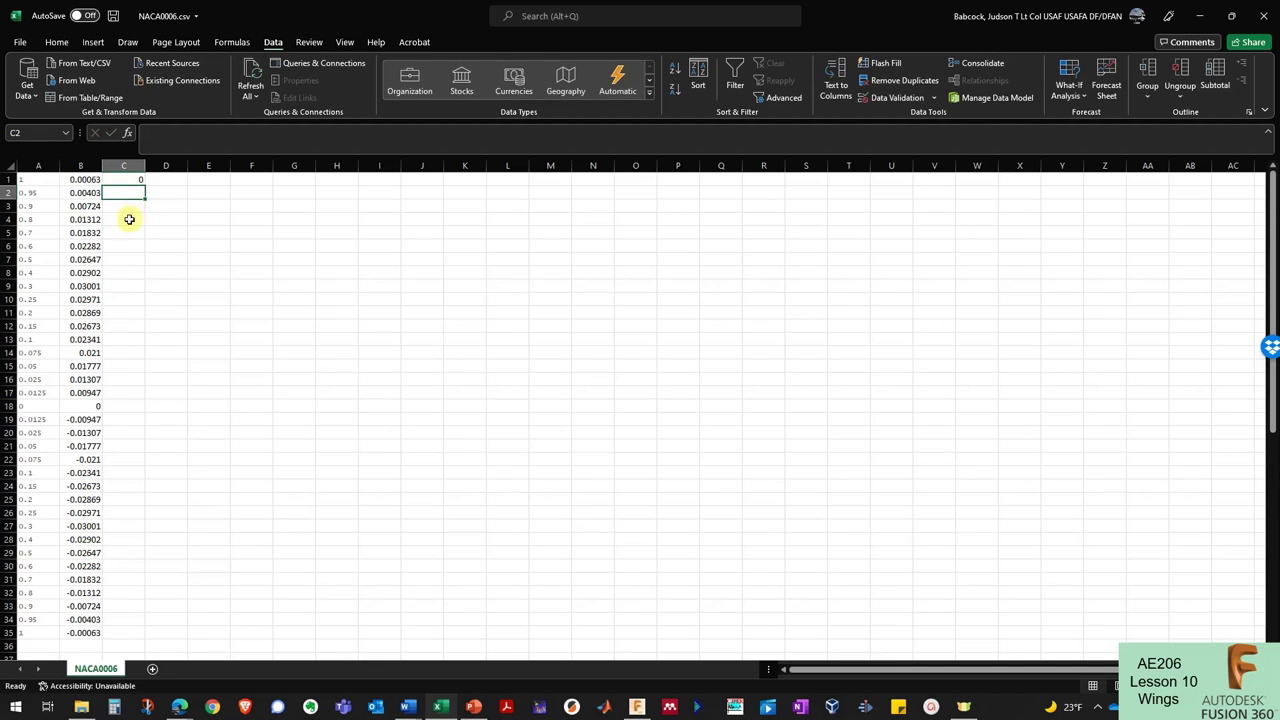
pyautogui.press('Down')
pyautogui.press('Down')
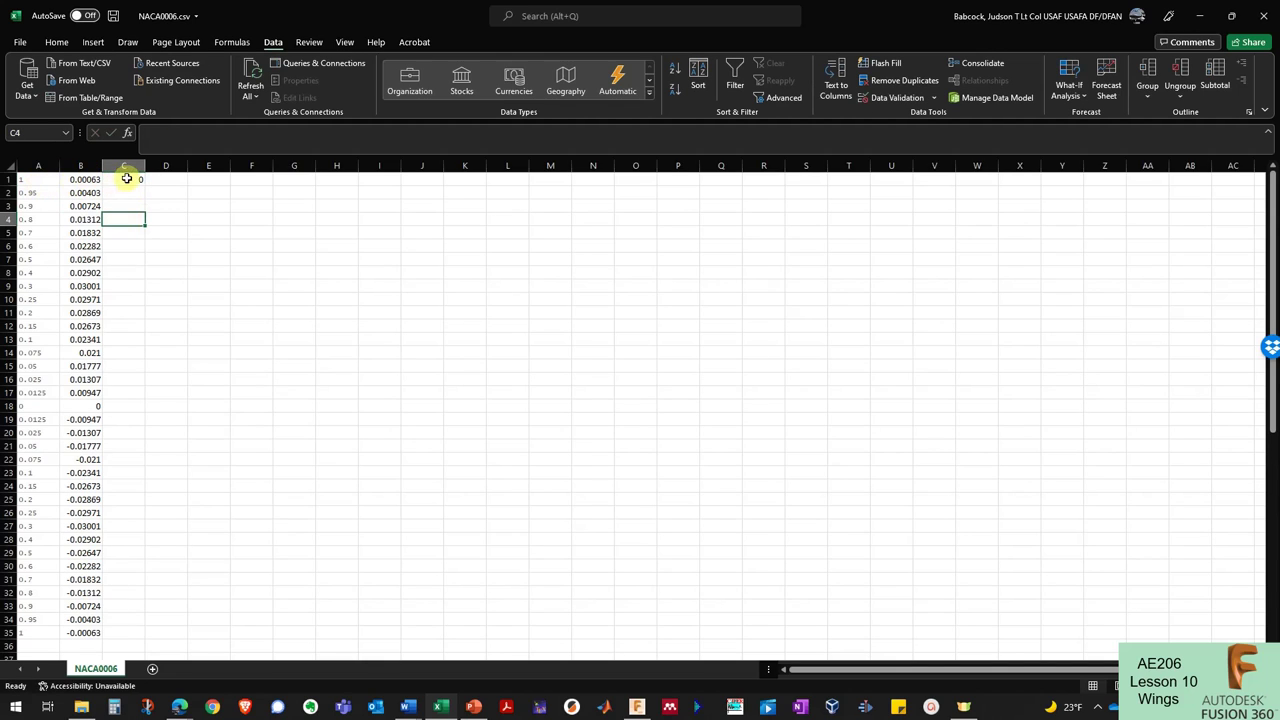
pyautogui.click(128, 178)
pyautogui.doubleClick(145, 185)
pyautogui.click(182, 221)
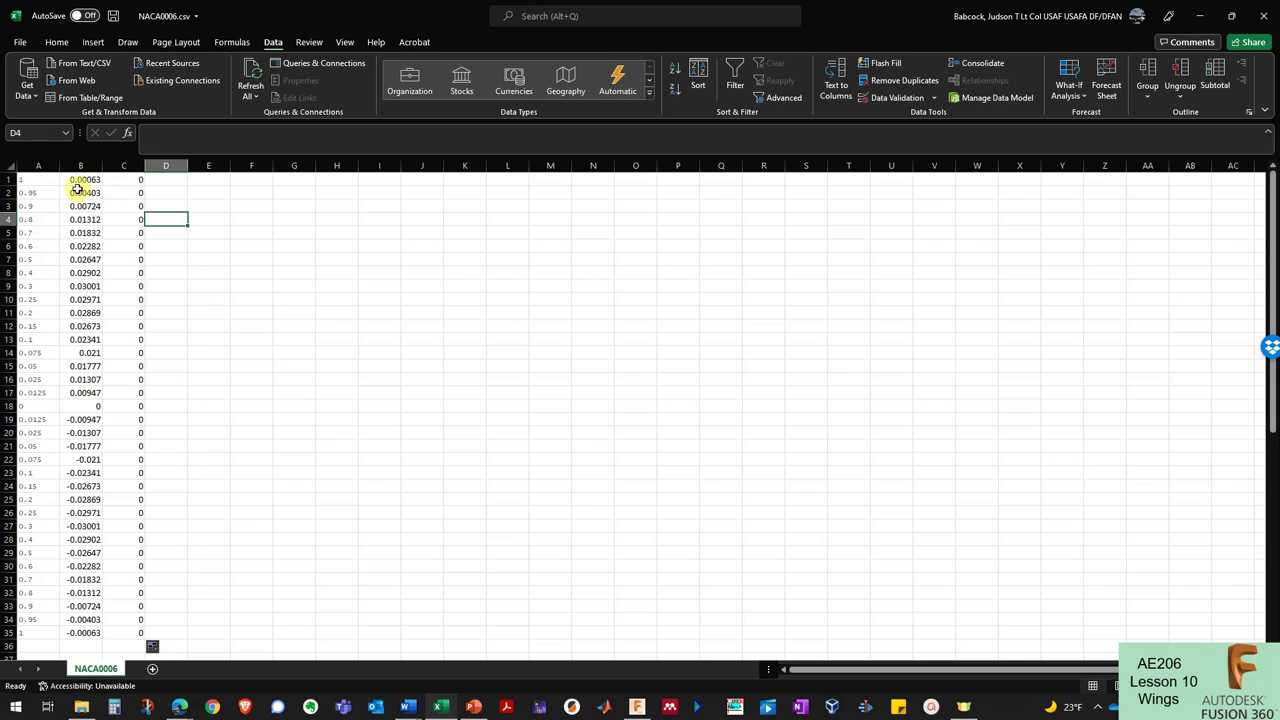
# Insert a scatter chart of the airfoil coordinates in columns A and B.
pyautogui.hotkey('ctrl', 'shift', 'Down')
pyautogui.moveTo(75, 183); pyautogui.dragTo(40, 180)
pyautogui.hotkey('ctrl', 'shift', 'Down')
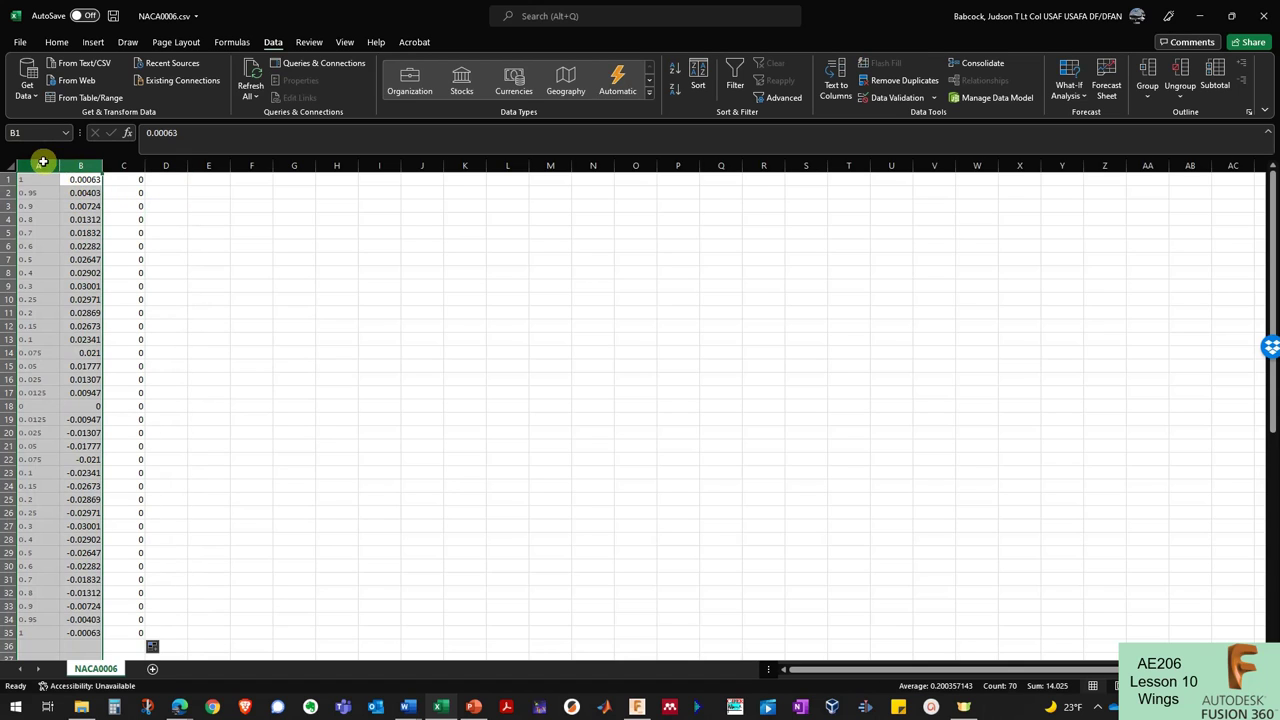
pyautogui.click(92, 42)
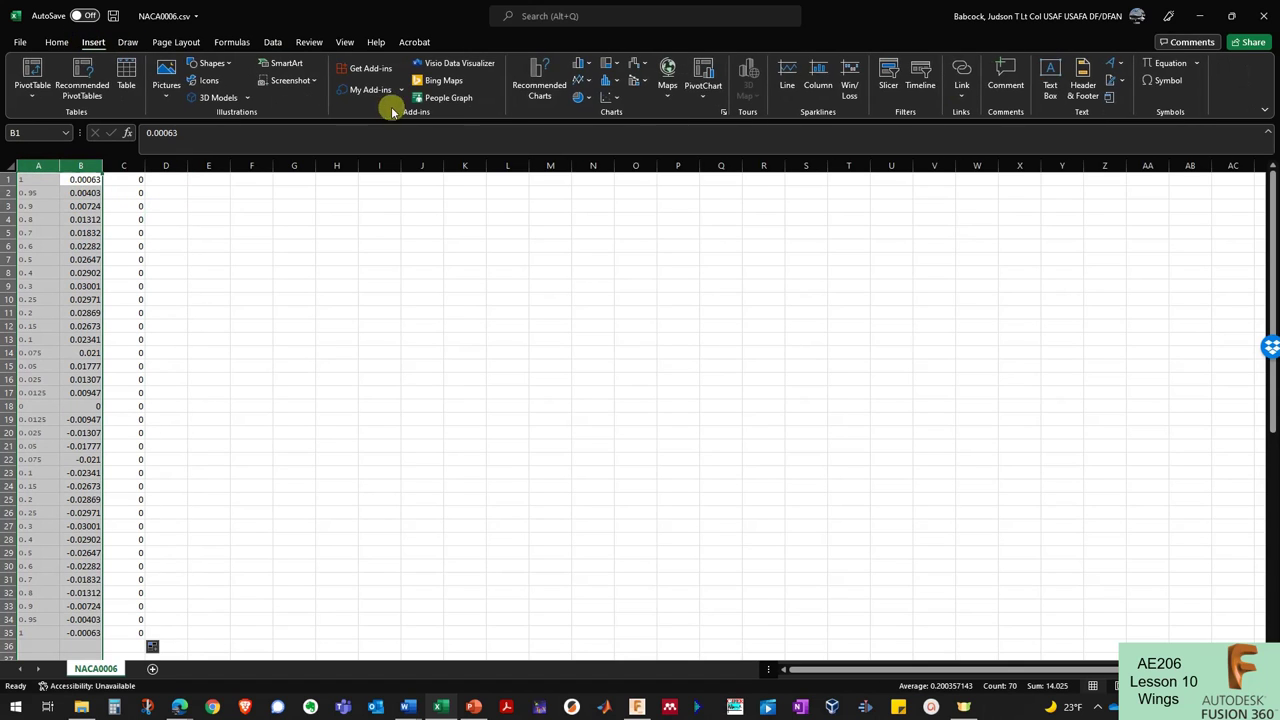
pyautogui.click(609, 97)
pyautogui.click(618, 144)
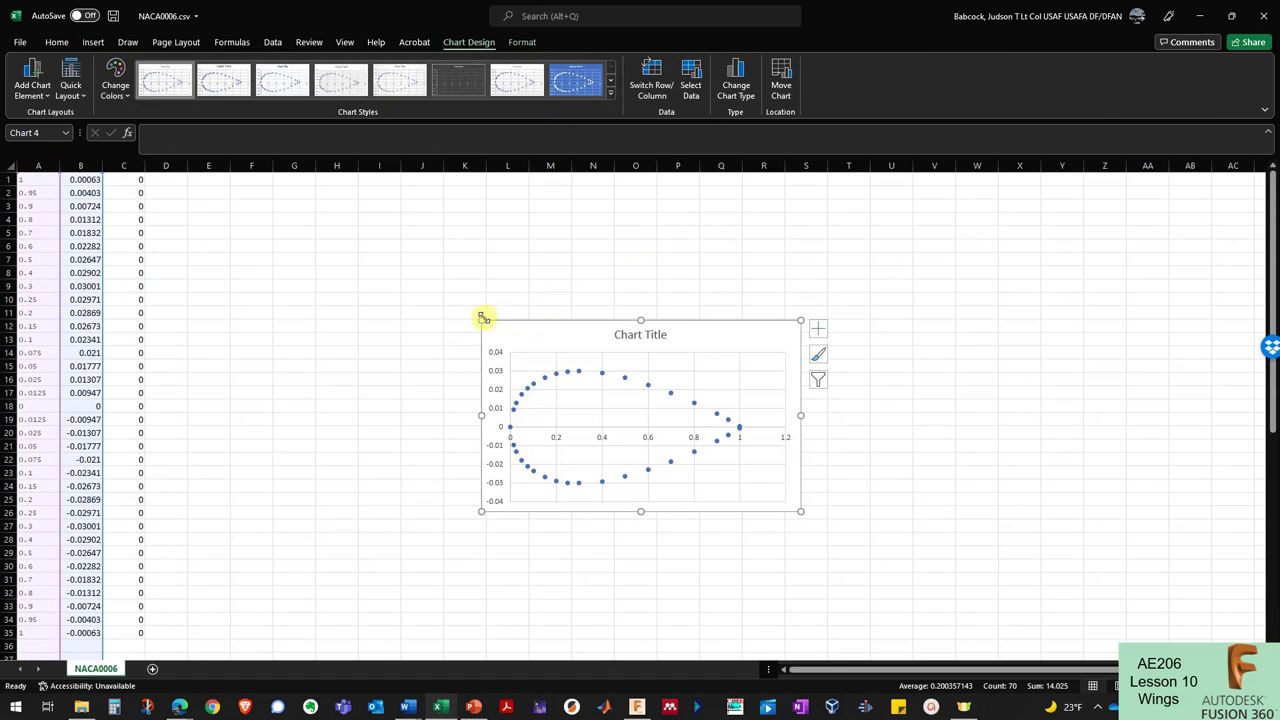
# Enlarge the scatter chart beside the data to span about columns E to Q and rows 2 to 34.
pyautogui.moveTo(481, 320); pyautogui.dragTo(189, 298)
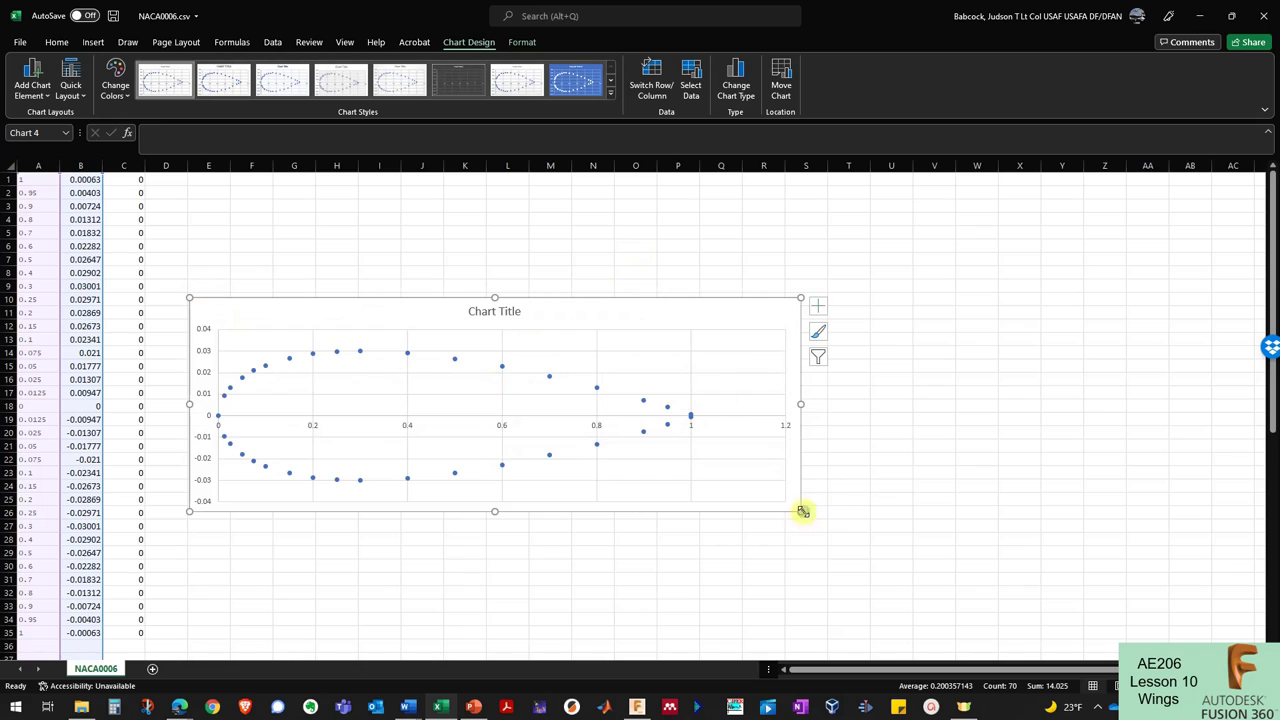
pyautogui.moveTo(801, 511); pyautogui.dragTo(1159, 520)
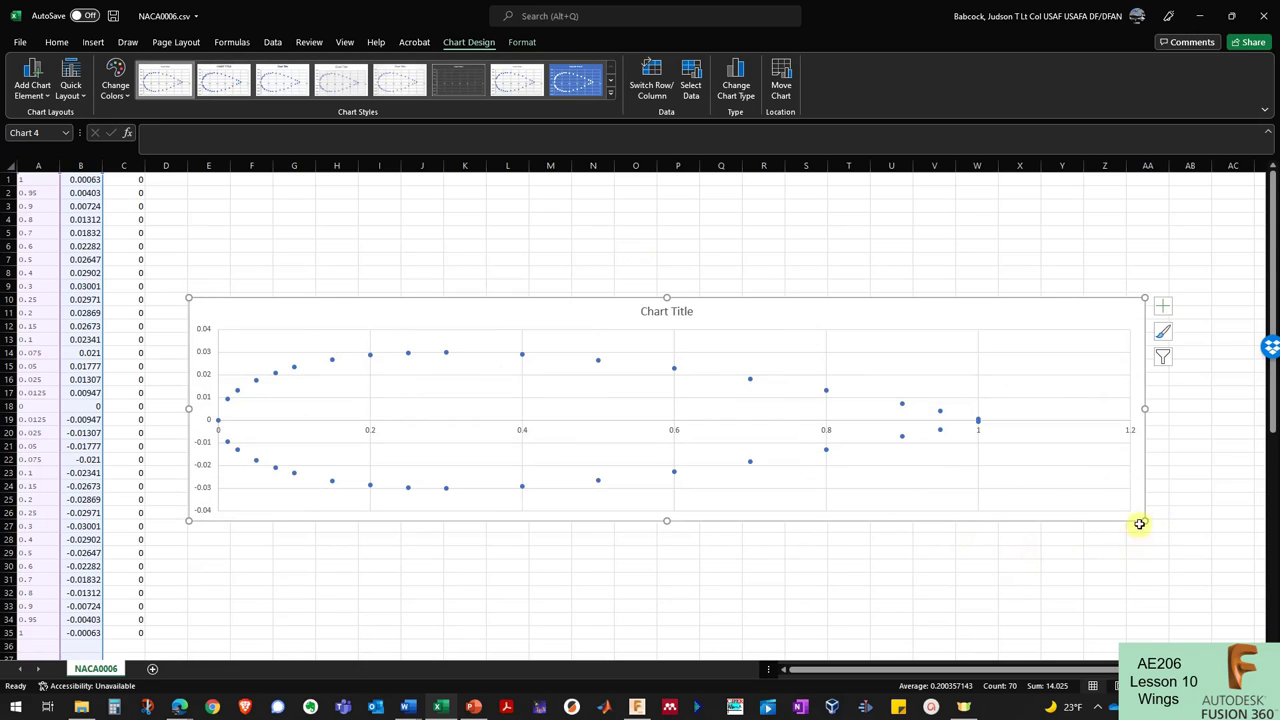
pyautogui.moveTo(1145, 521); pyautogui.dragTo(729, 533)
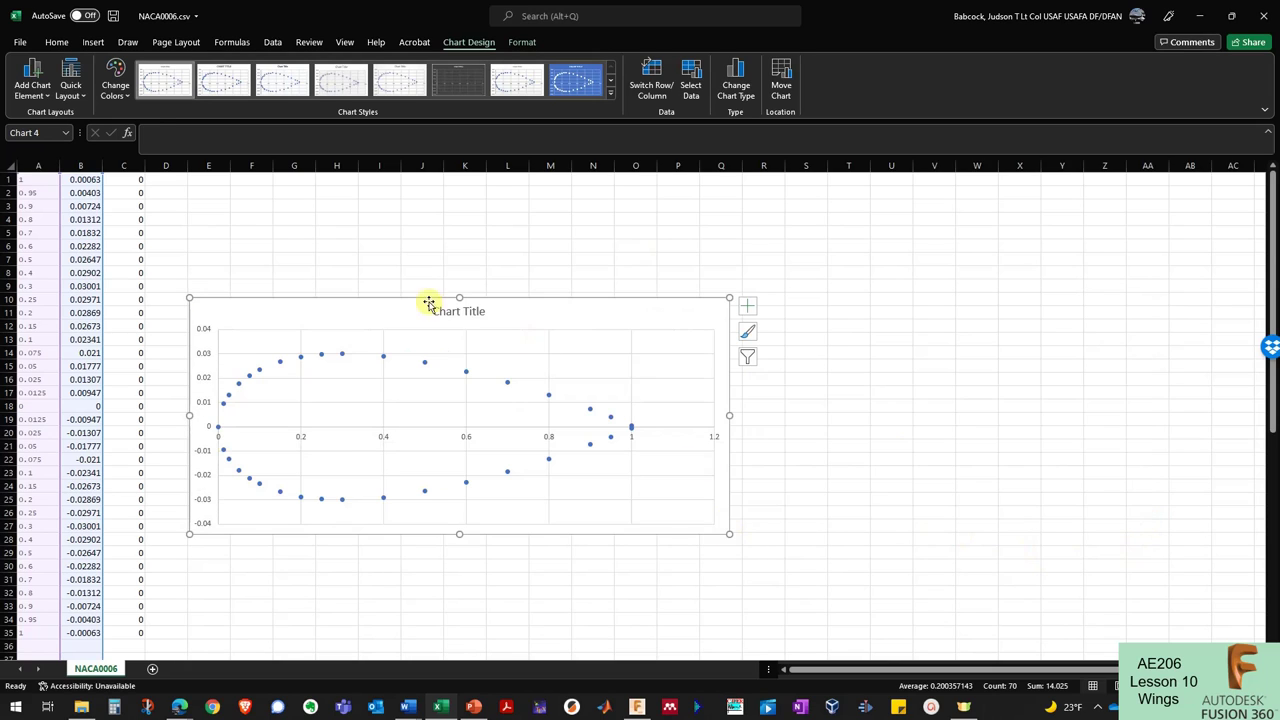
pyautogui.moveTo(459, 296); pyautogui.dragTo(459, 196)
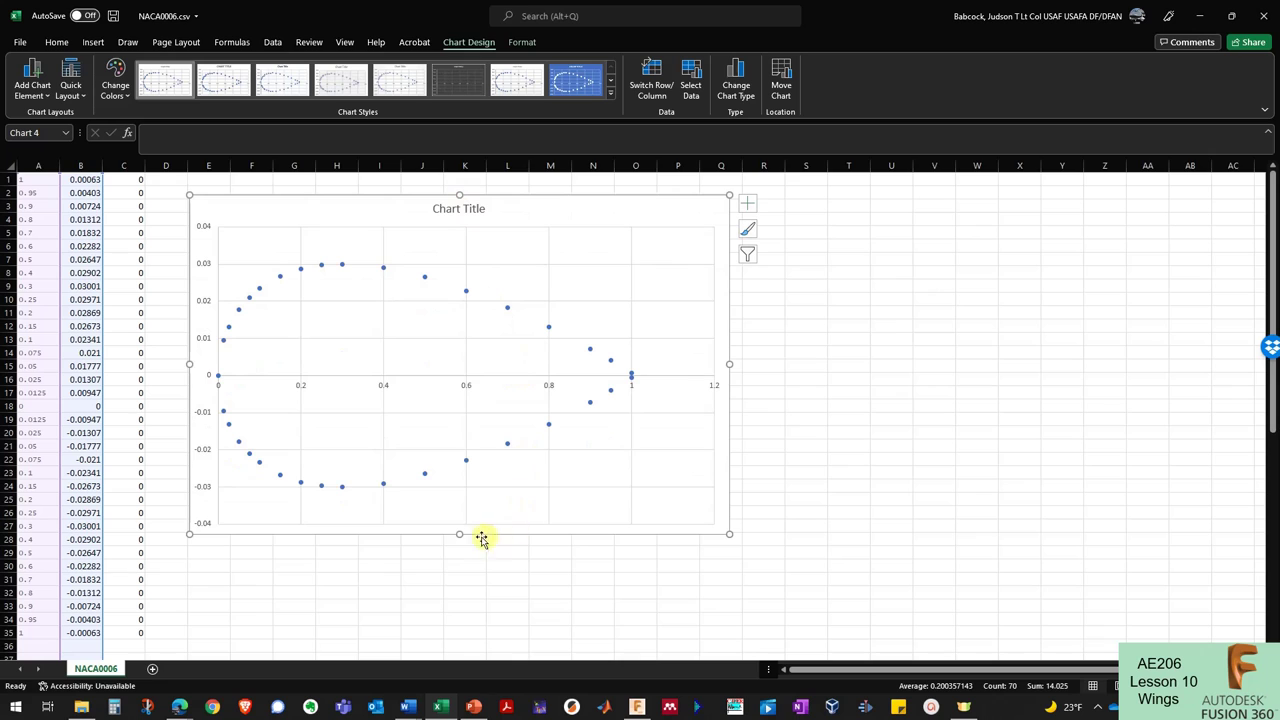
pyautogui.moveTo(460, 537); pyautogui.dragTo(458, 625)
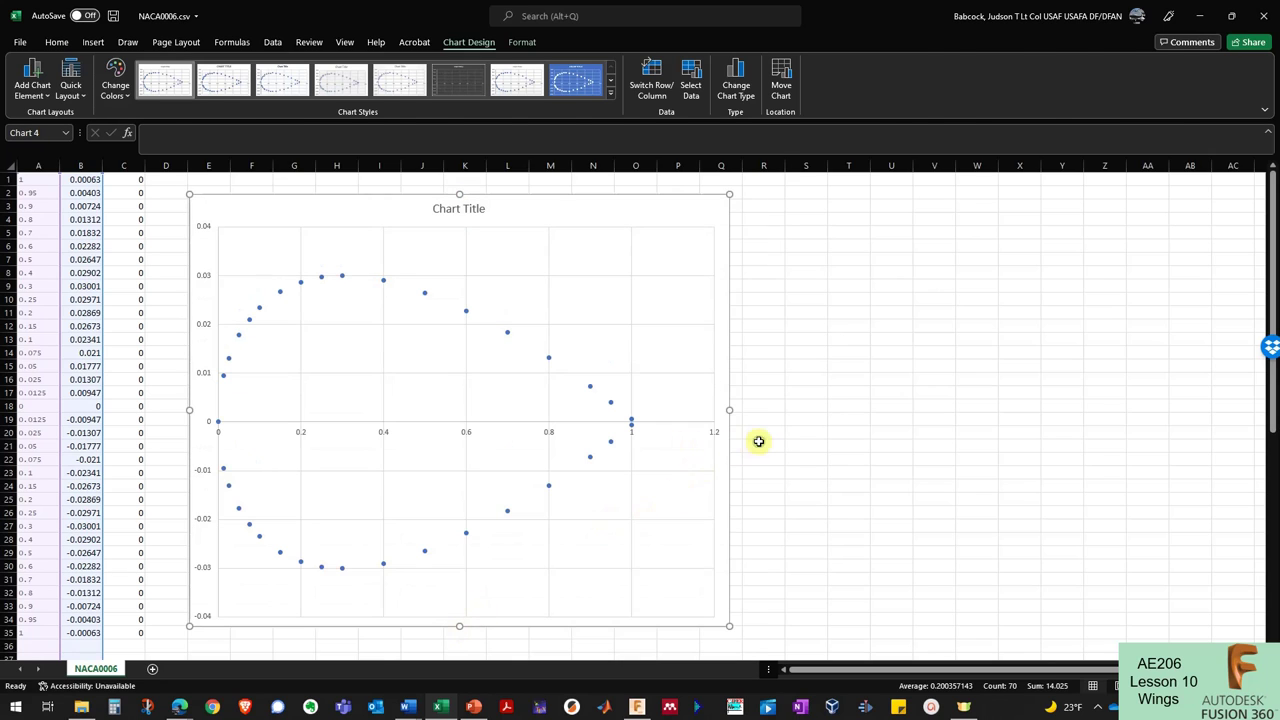
pyautogui.click(757, 442)
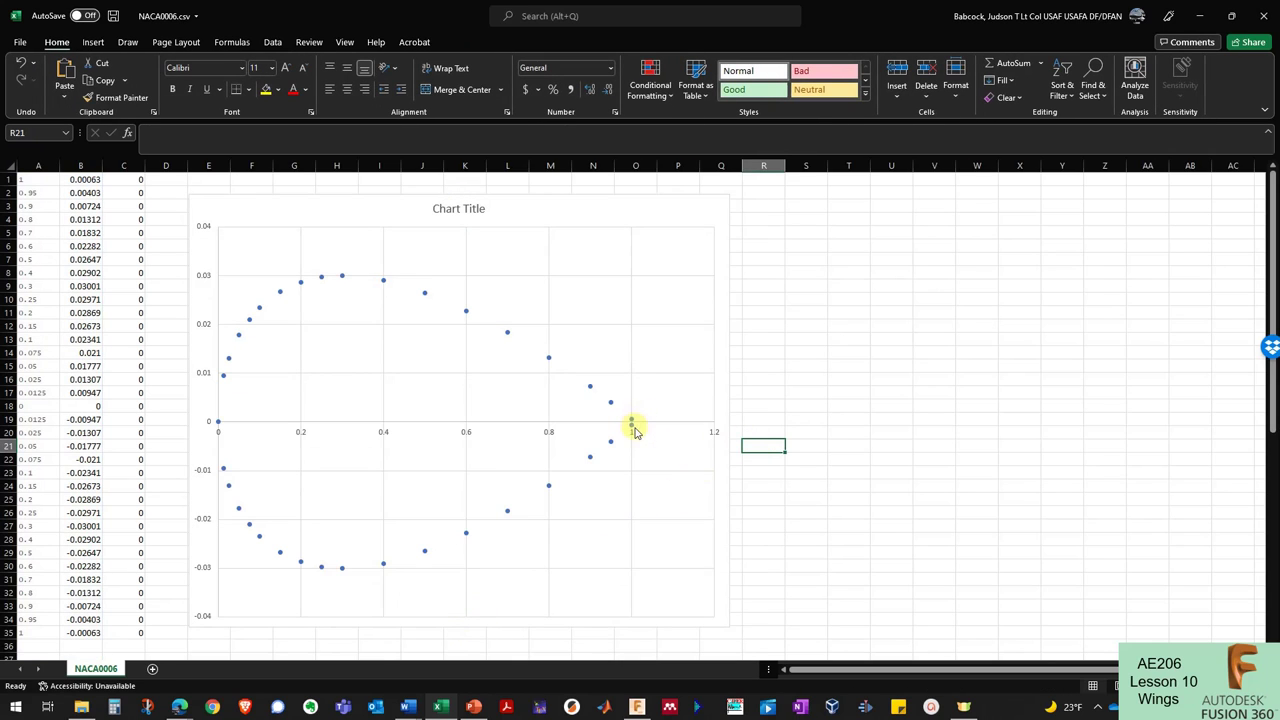
# Examine the first and last coordinate rows and compare them with the trailing-edge points on the chart.
pyautogui.click(101, 285)
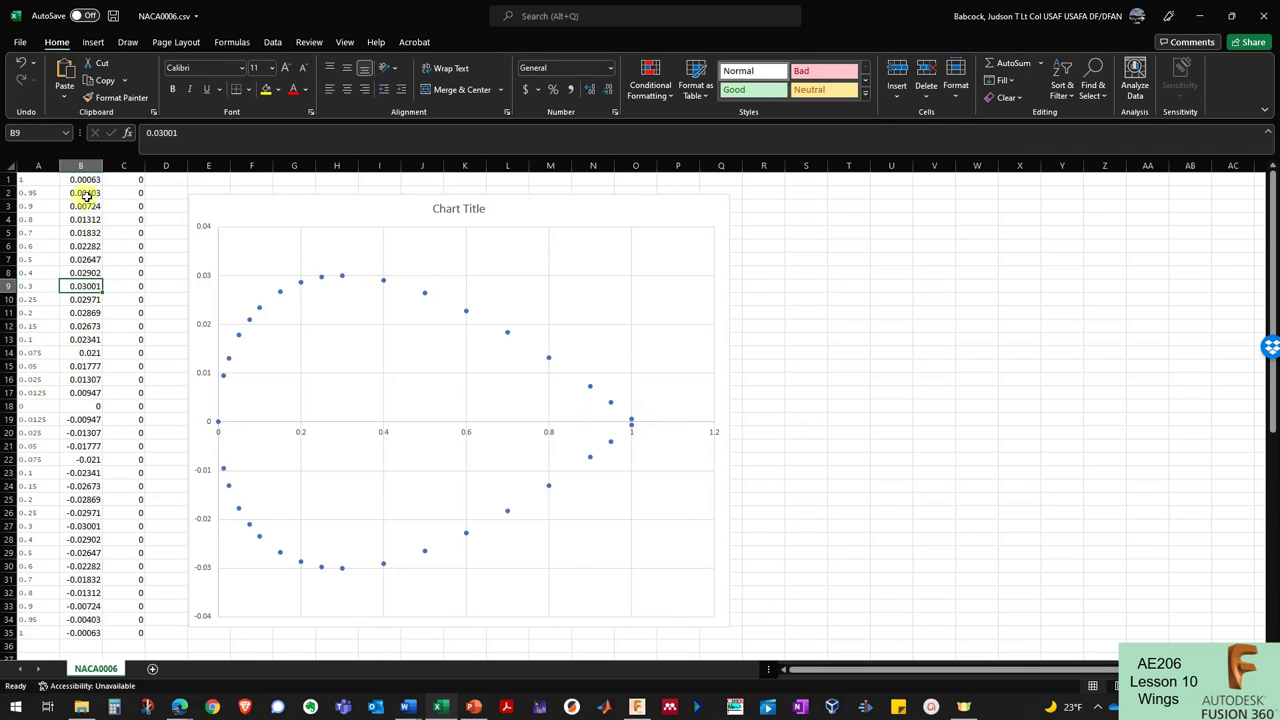
pyautogui.moveTo(29, 180); pyautogui.dragTo(111, 179)
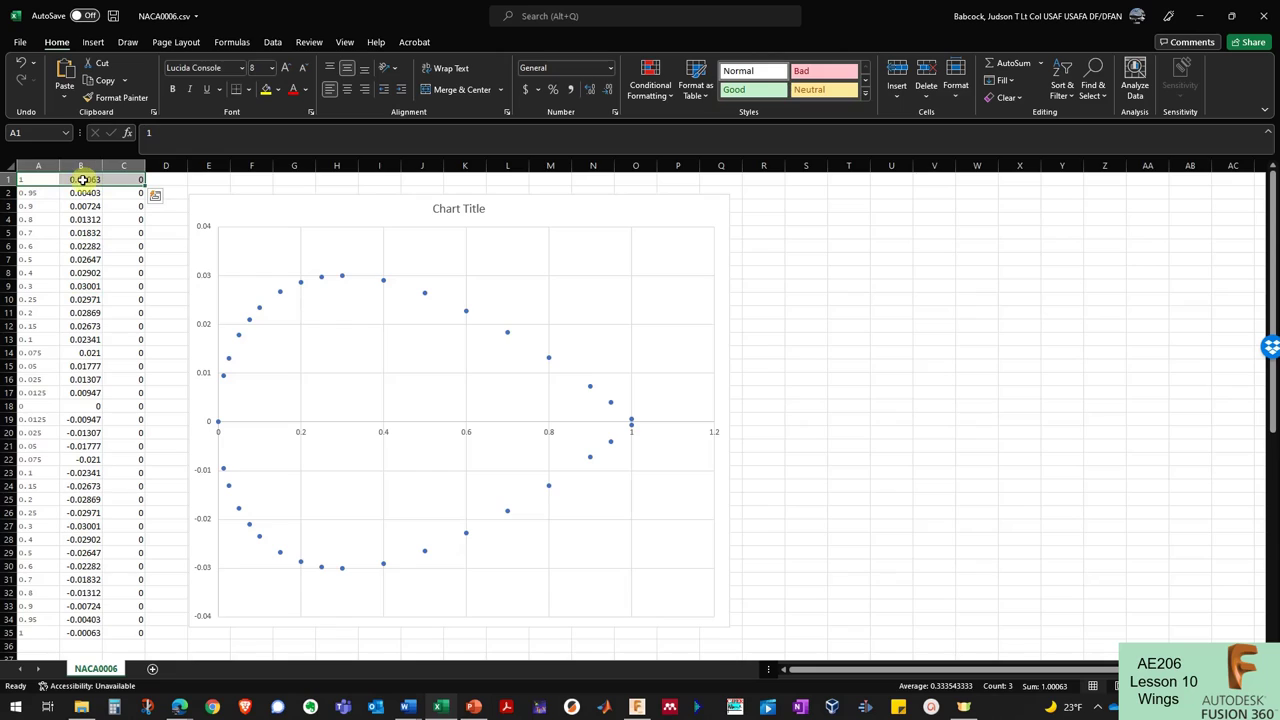
pyautogui.click(83, 179)
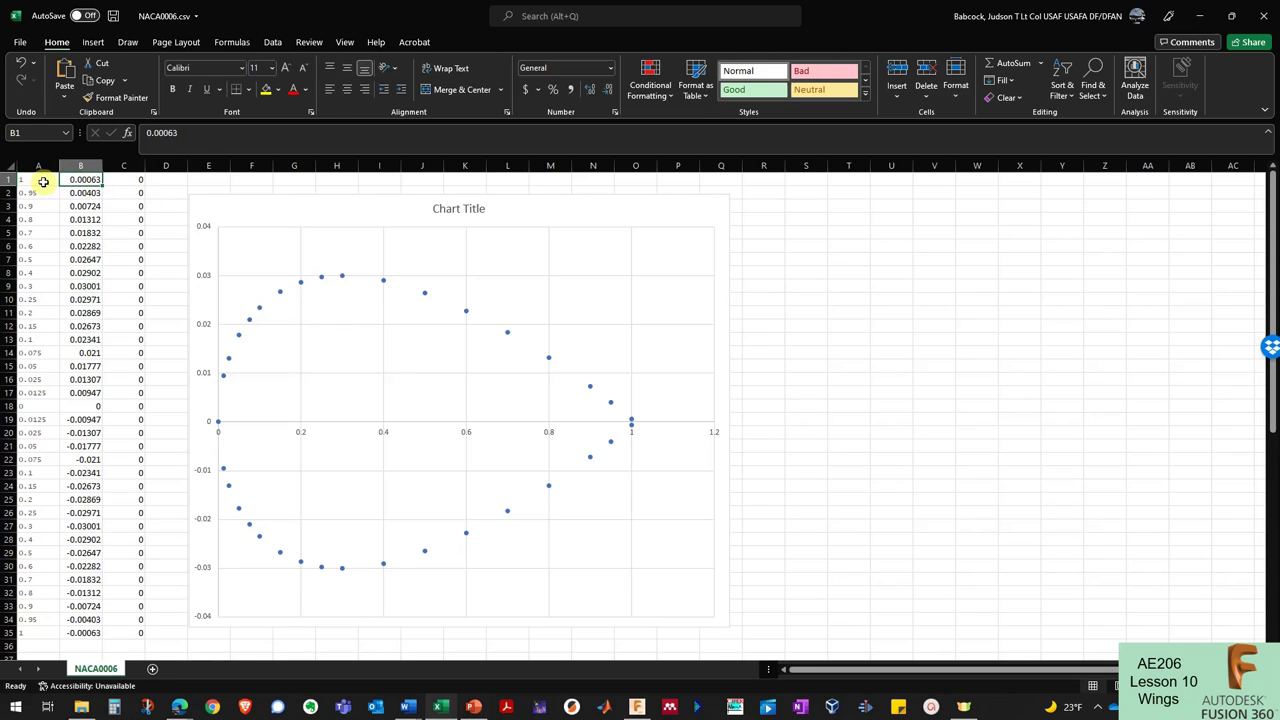
pyautogui.click(40, 182)
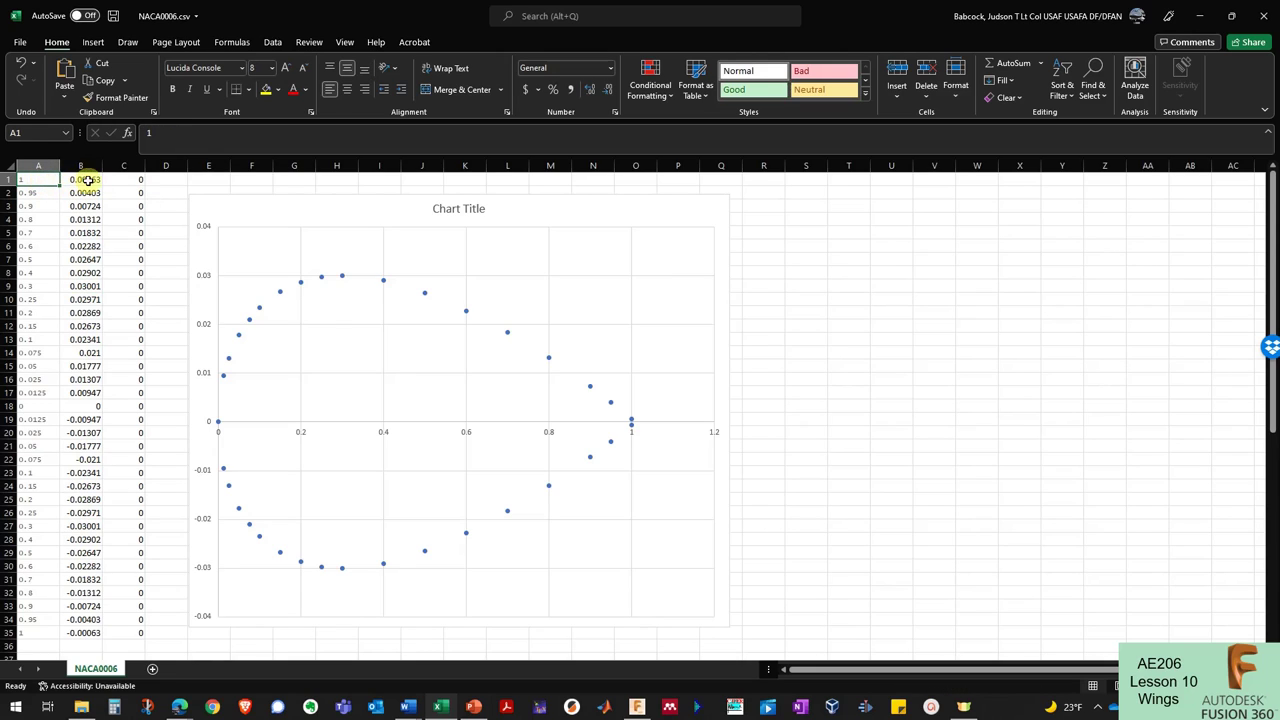
pyautogui.click(88, 180)
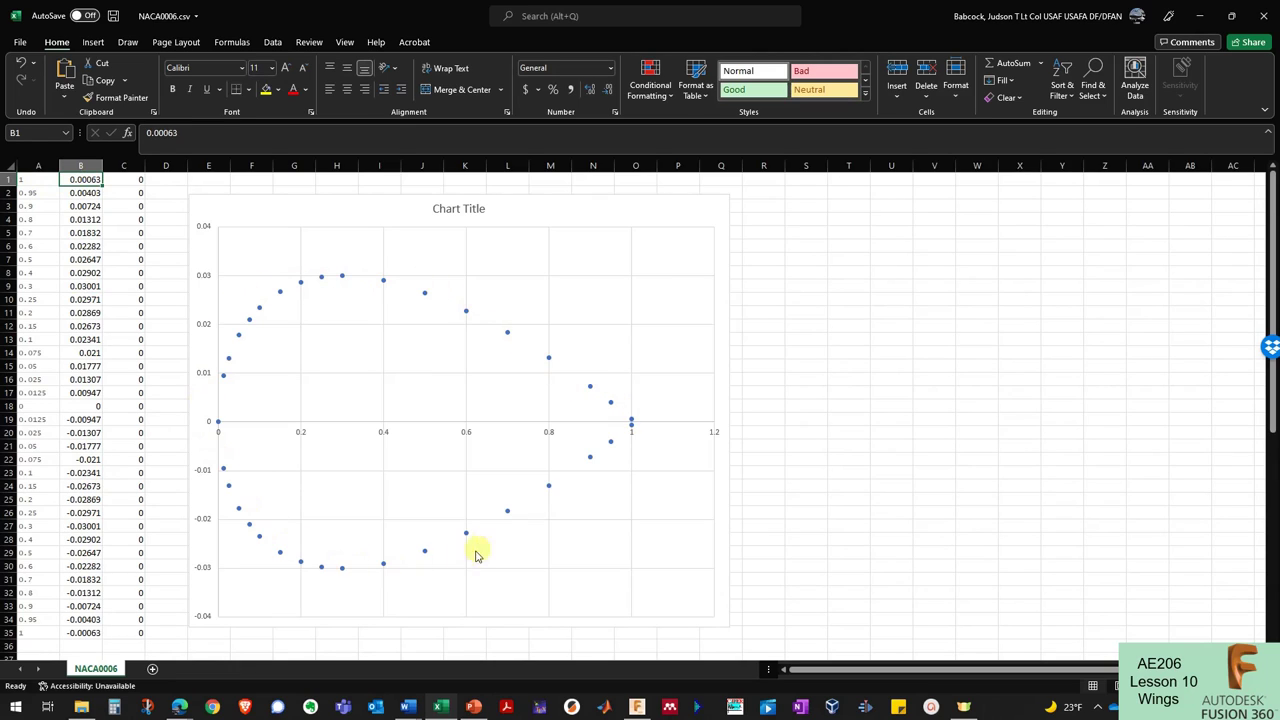
pyautogui.click(75, 581)
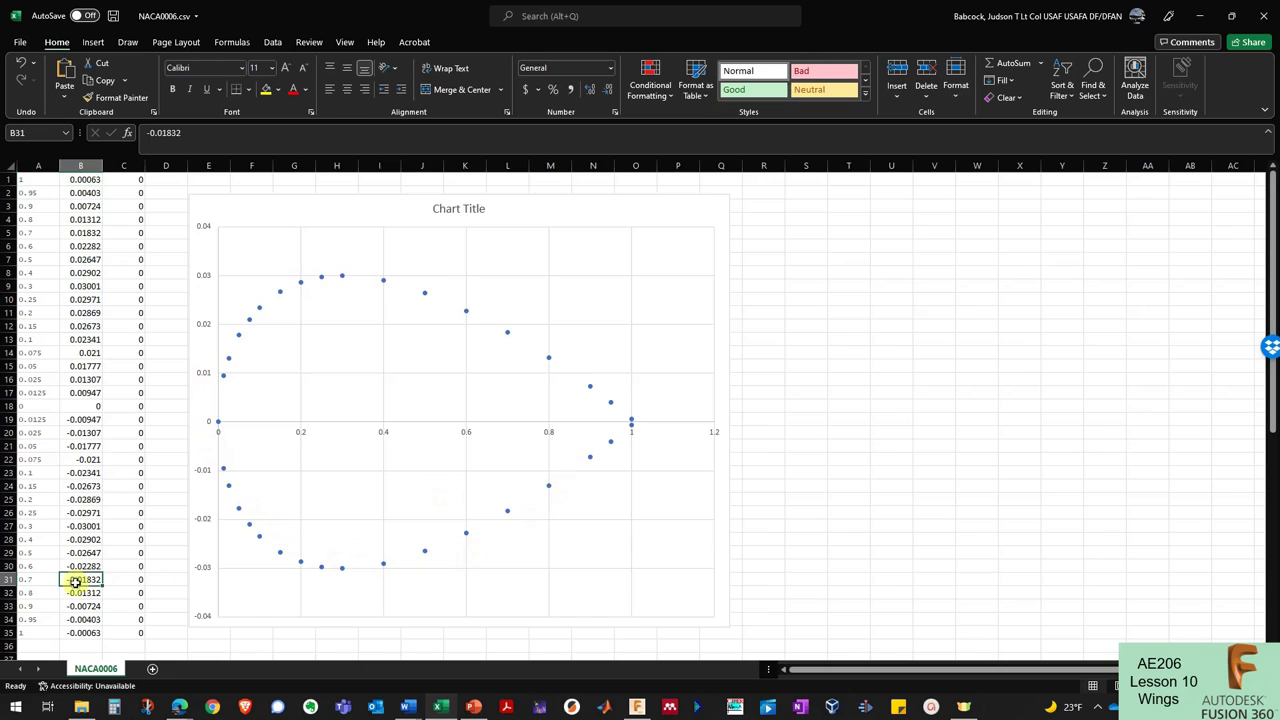
pyautogui.click(32, 632)
pyautogui.click(78, 632)
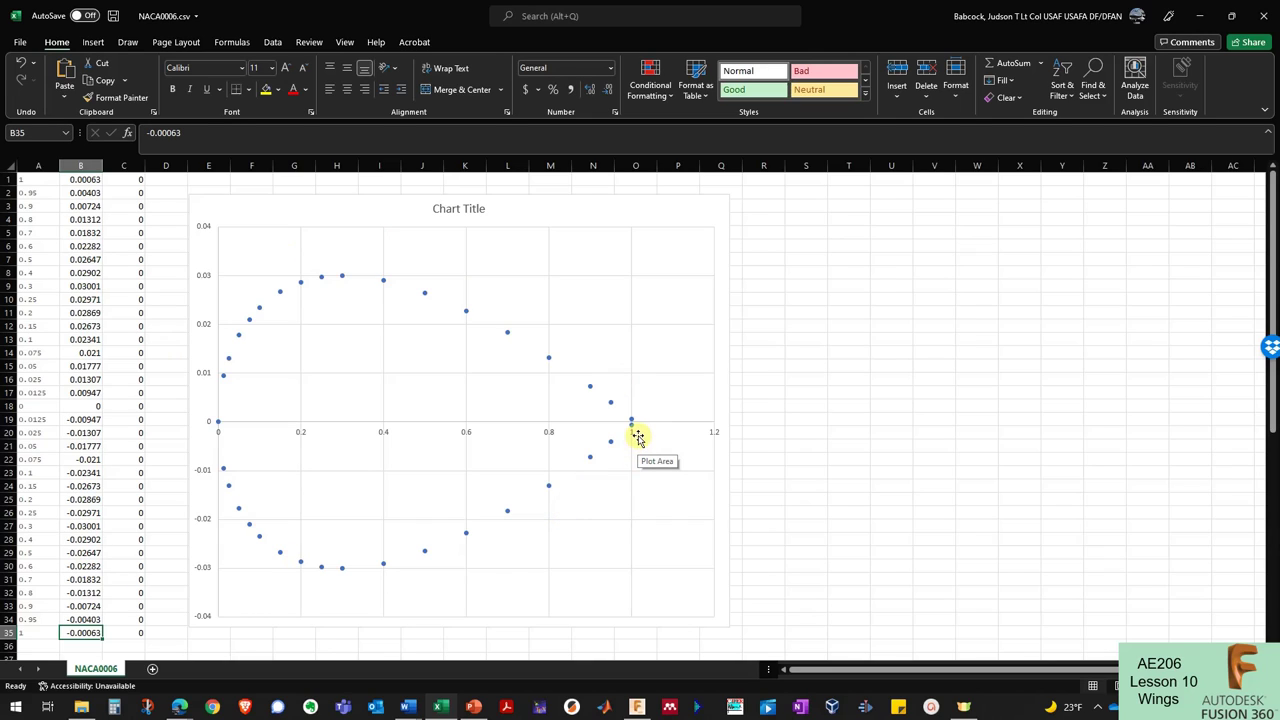
# Set the trailing-edge y values in cells B1 and B35 to 0 and check the closed point on the chart.
pyautogui.click(109, 232)
pyautogui.click(88, 180)
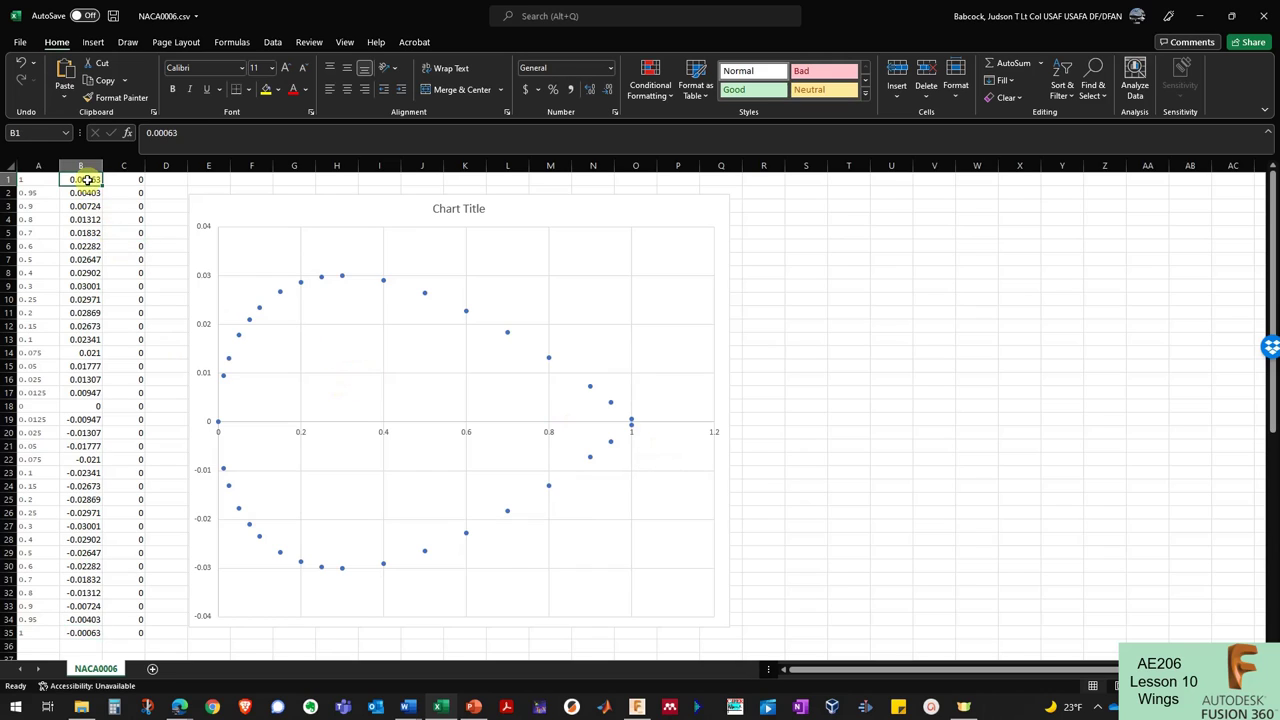
pyautogui.write('0')
pyautogui.click(86, 260)
pyautogui.click(79, 631)
pyautogui.write('0')
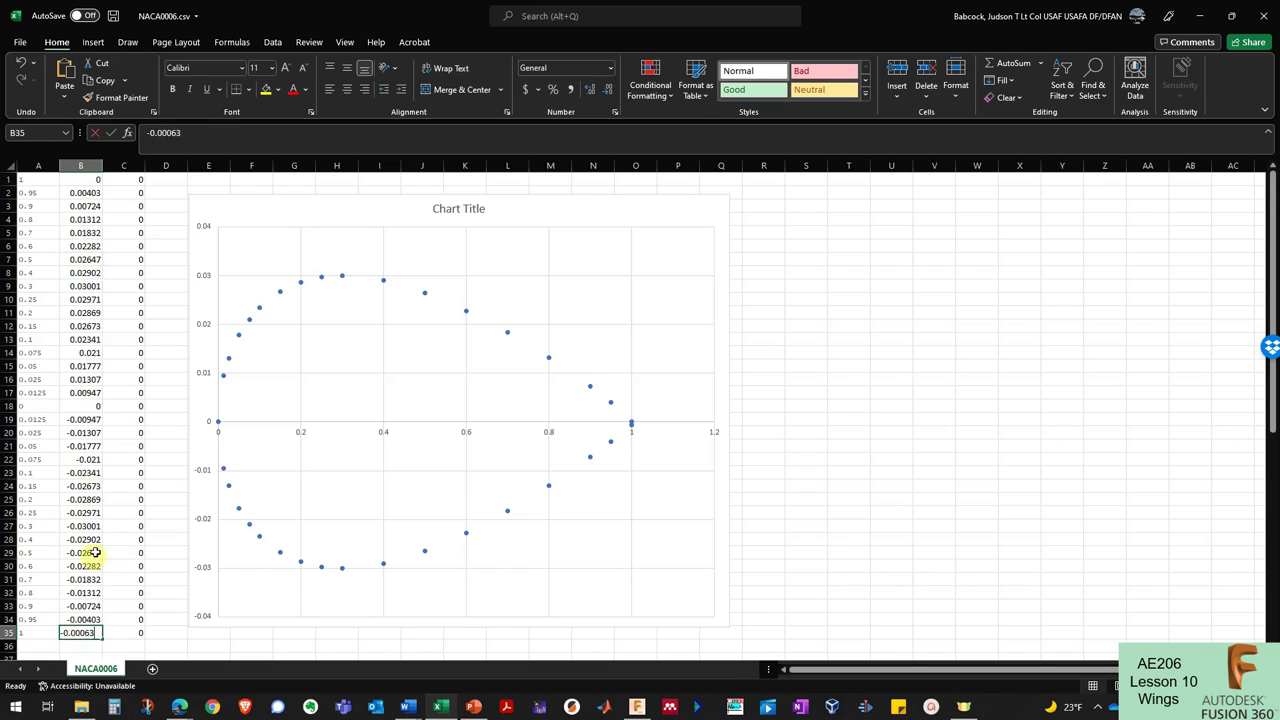
pyautogui.click(101, 527)
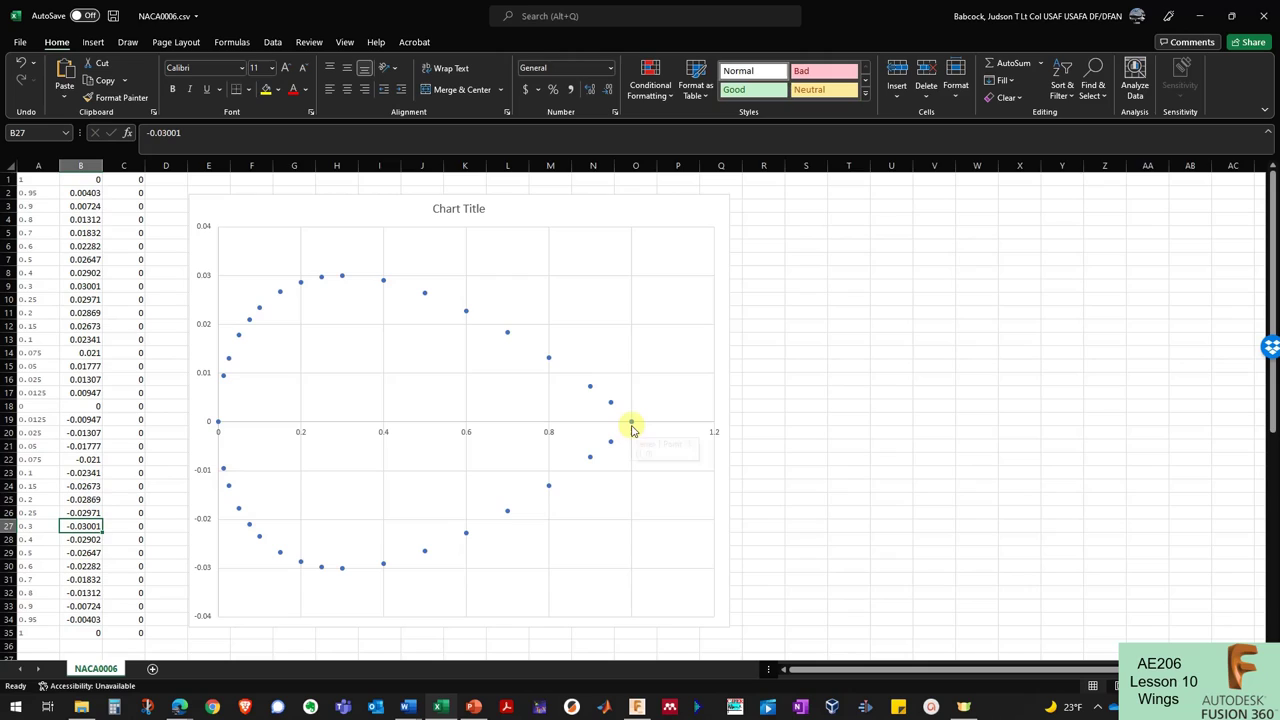
pyautogui.moveTo(632, 428)
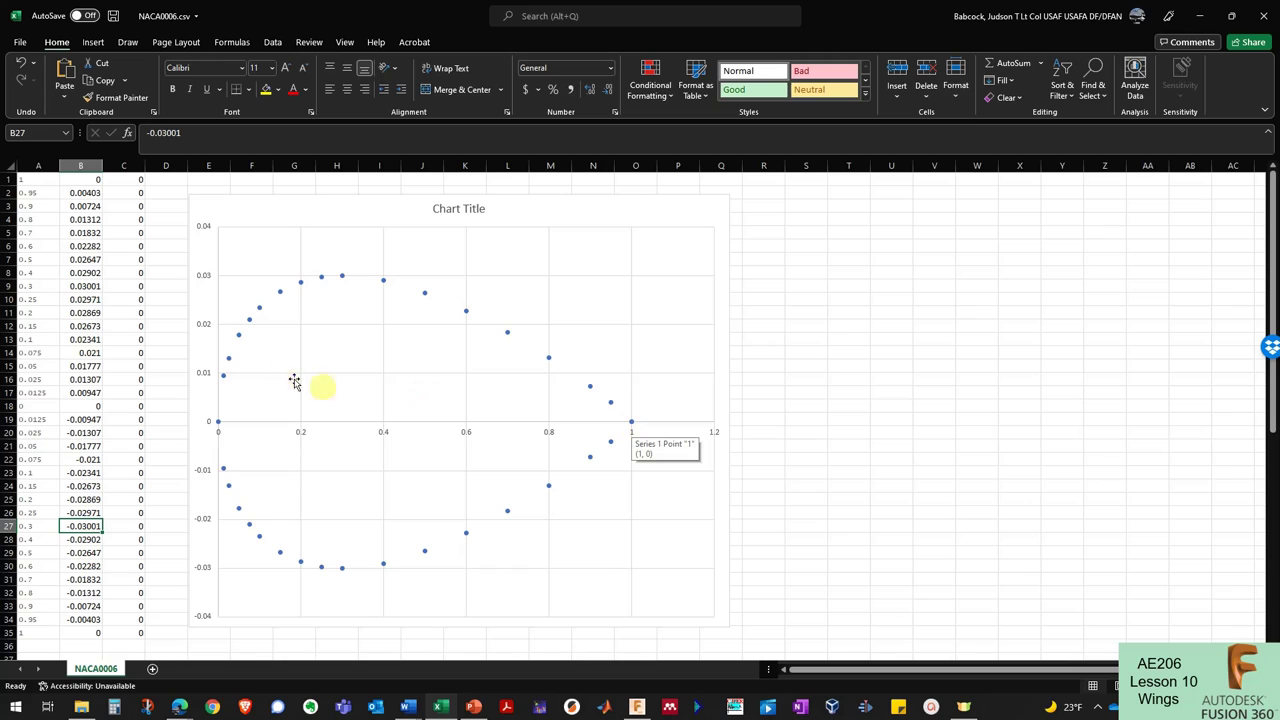
# Save the coordinates as NACA0006 in CSV UTF-8 format in the Project 4 - airplane folder, replacing the existing file.
pyautogui.click(79, 298)
pyautogui.hotkey('alt', 'f')
pyautogui.press('a')
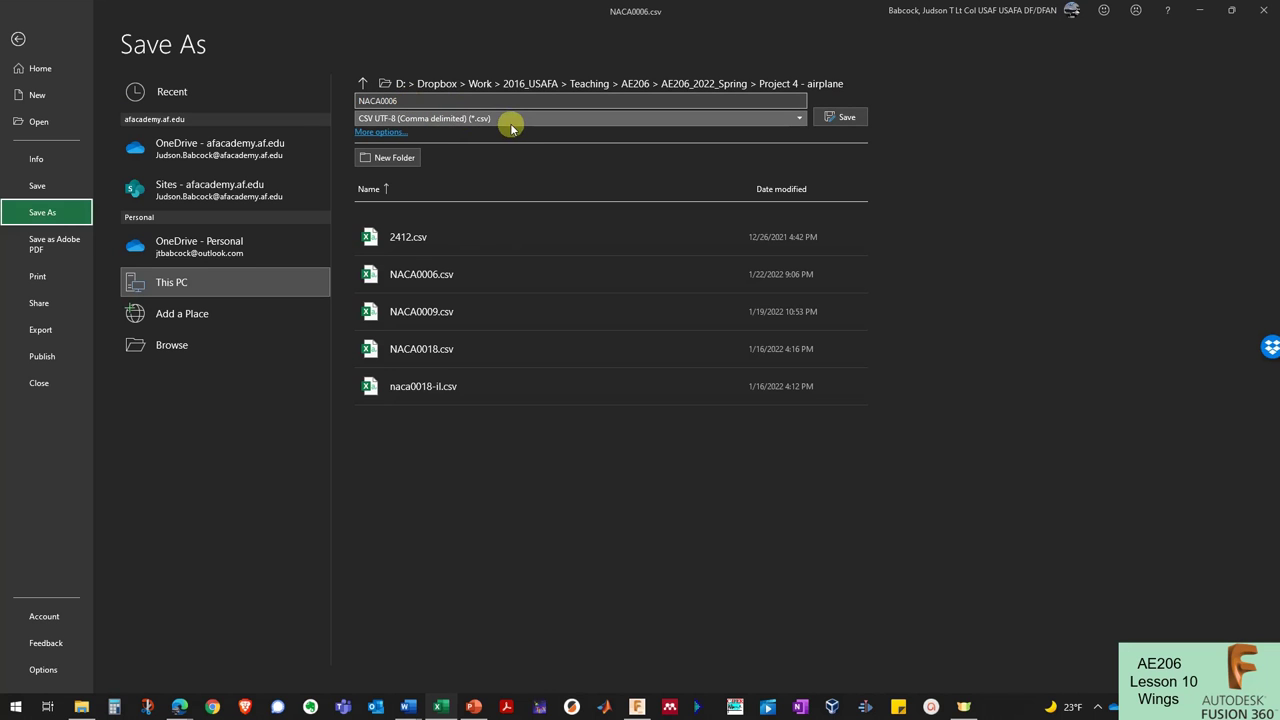
pyautogui.click(820, 130)
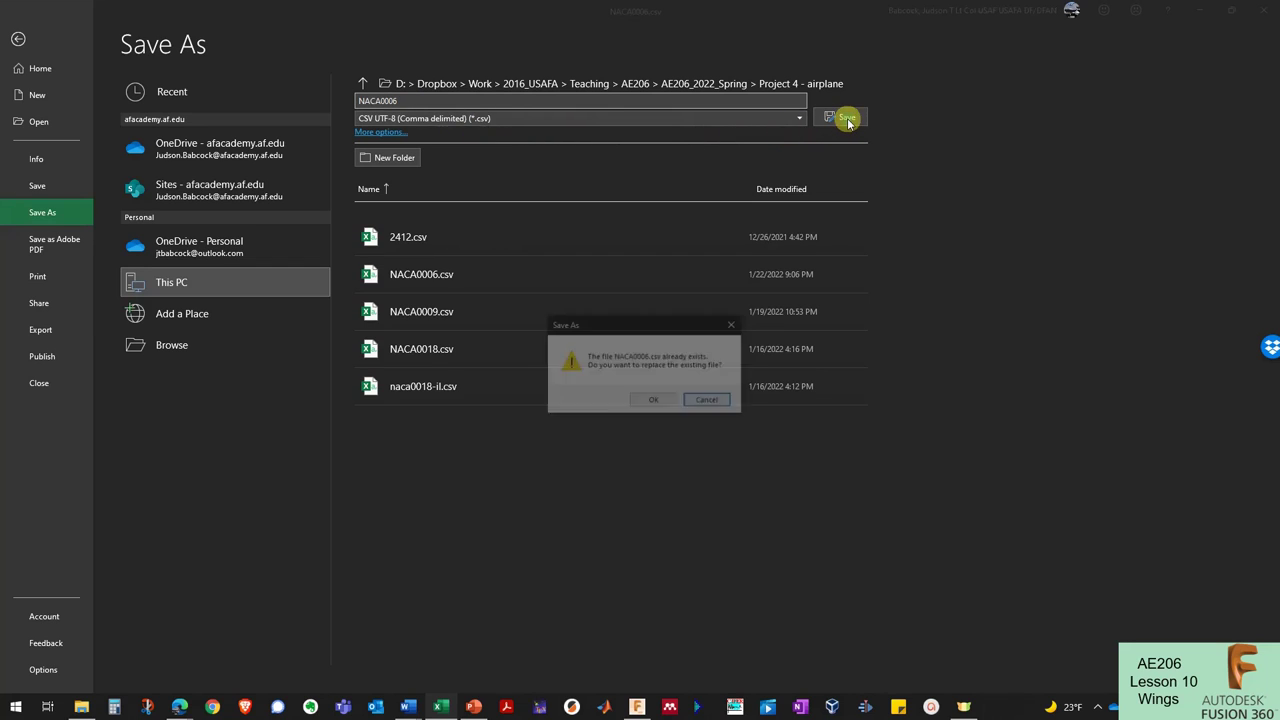
pyautogui.click(655, 401)
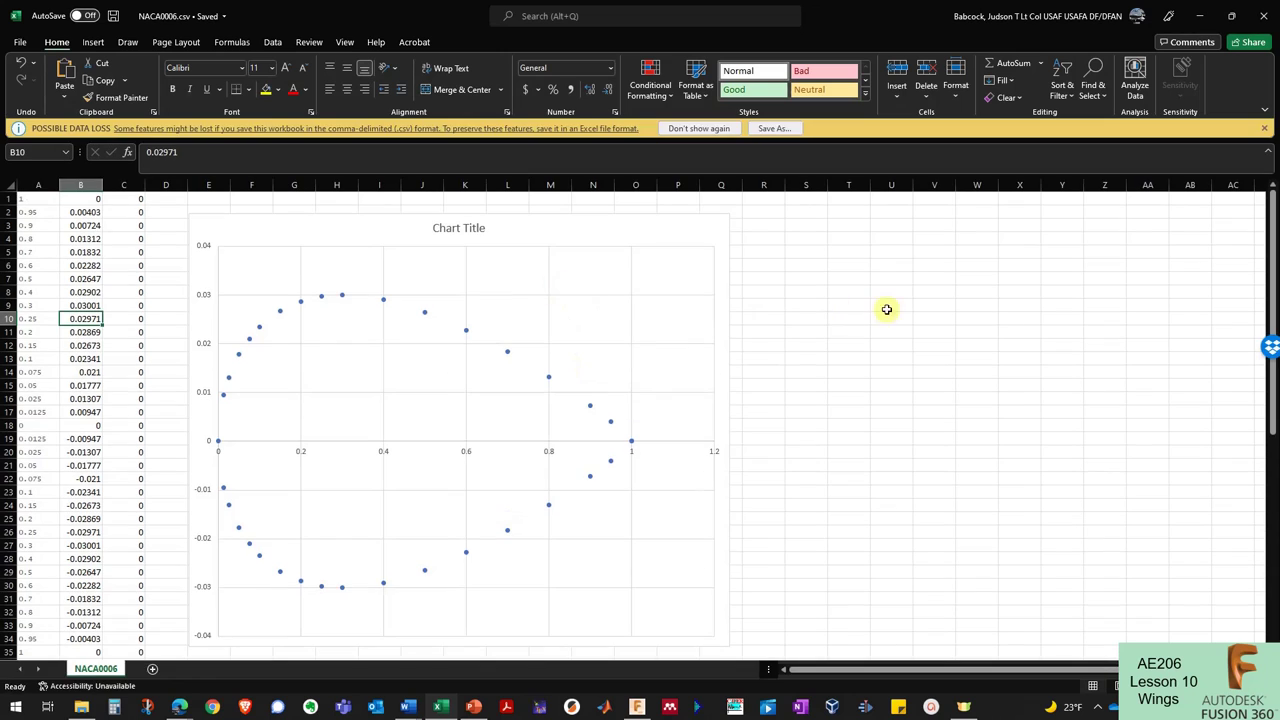
pyautogui.click(854, 304)
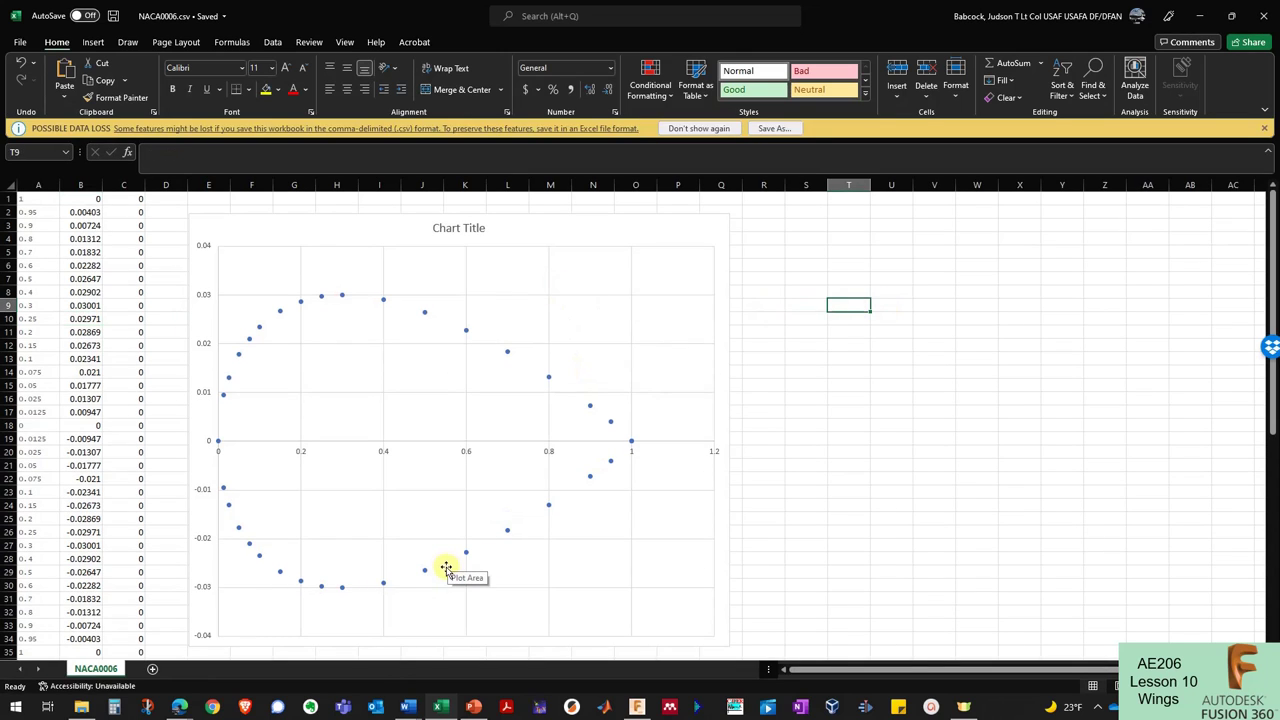
# Switch to Fusion 360 and run the ImportSplineCSV script on NACA0006.csv.
pyautogui.click(637, 706)
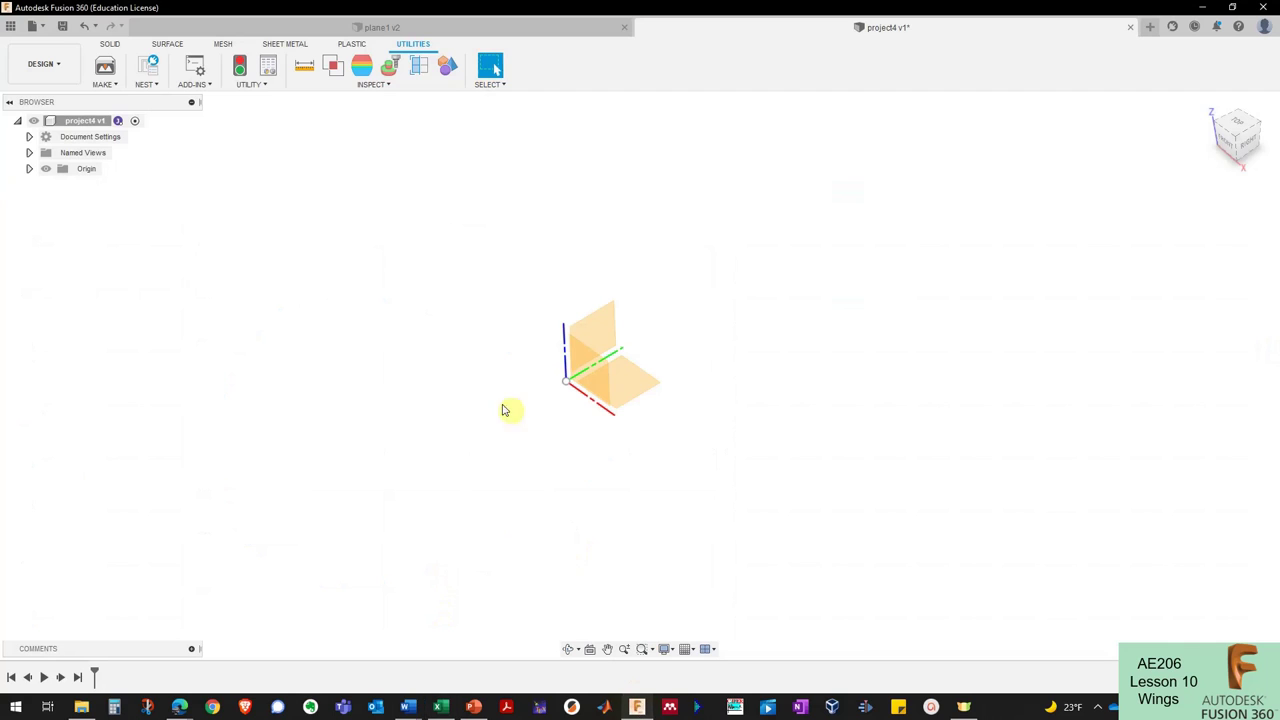
pyautogui.click(198, 86)
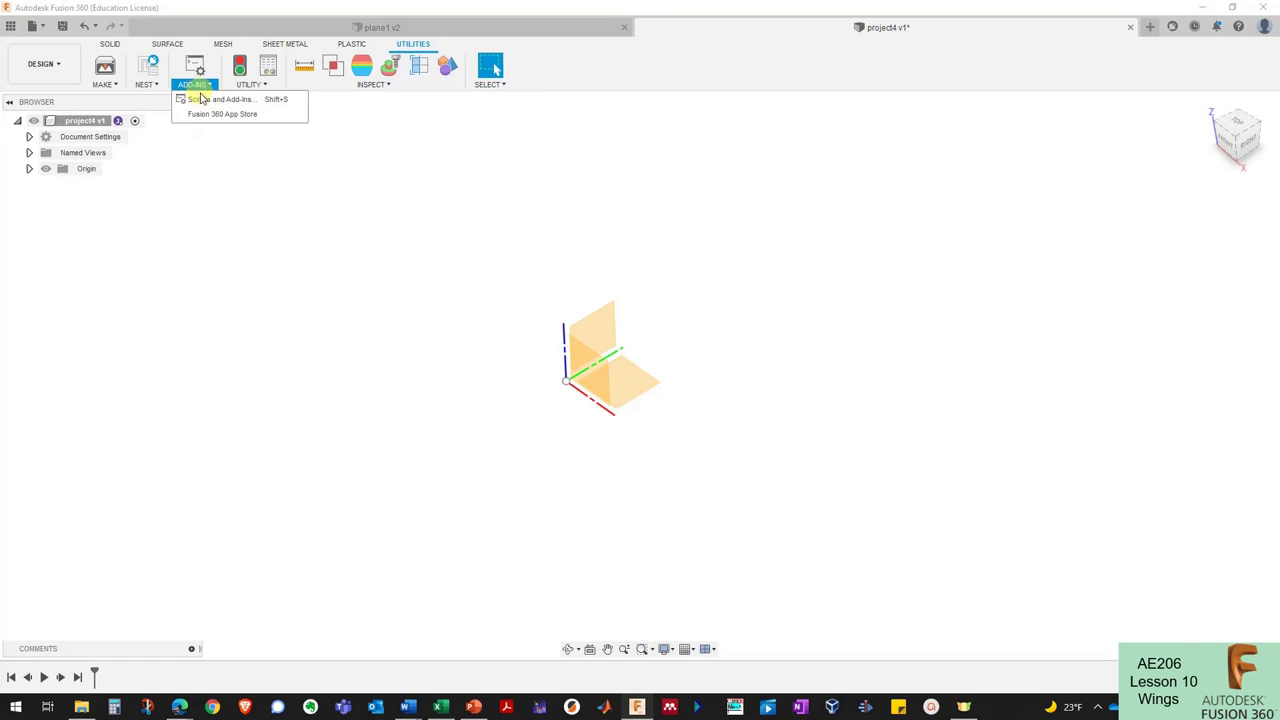
pyautogui.click(209, 103)
pyautogui.scroll(-2, 800, 337)
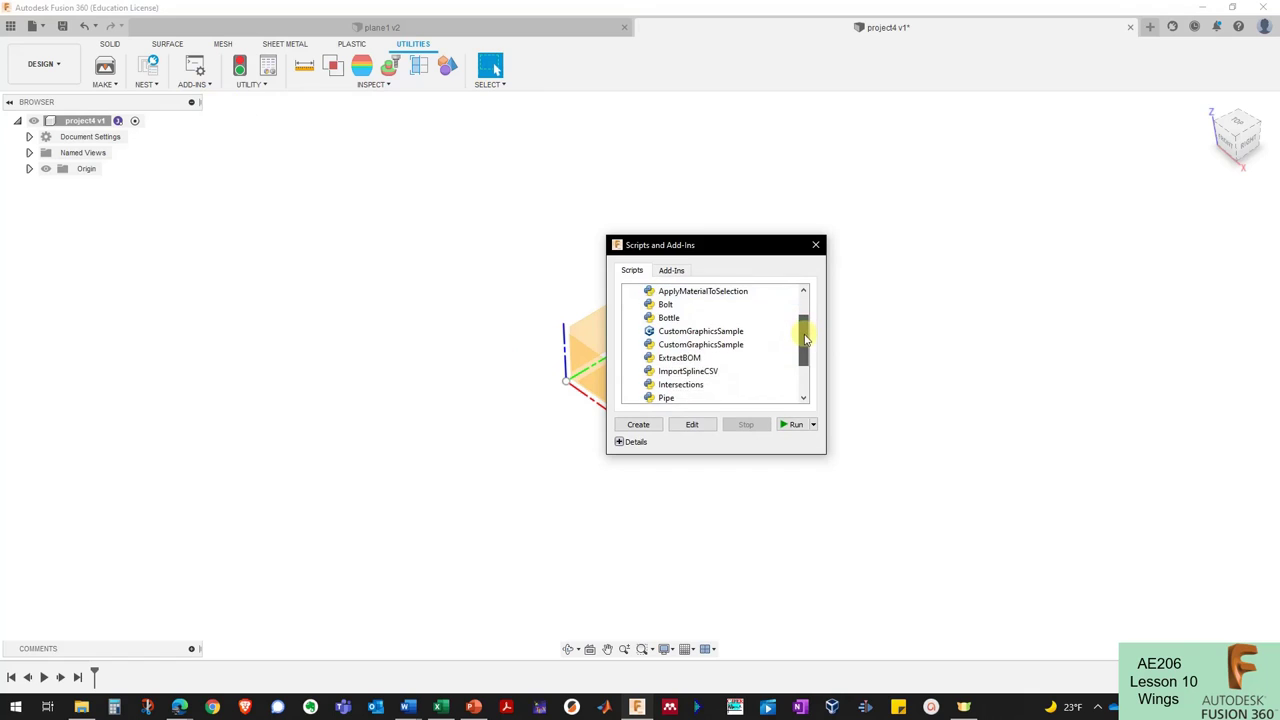
pyautogui.click(714, 359)
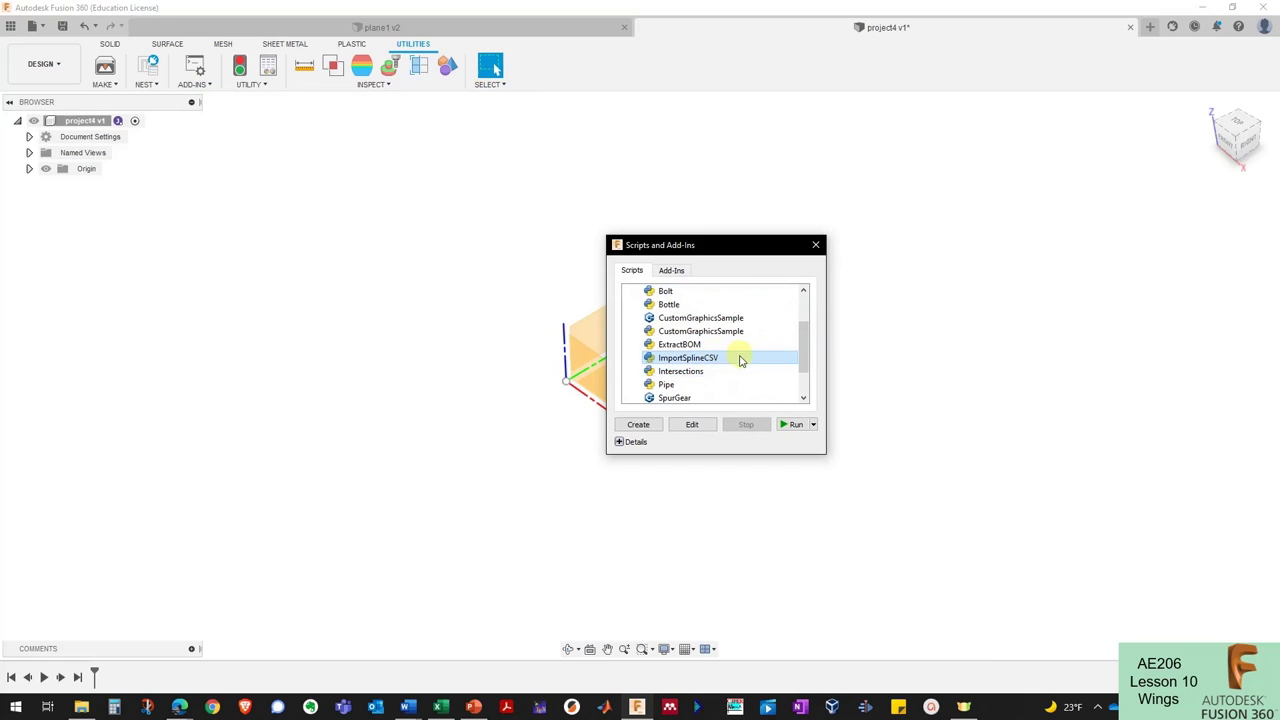
pyautogui.click(795, 426)
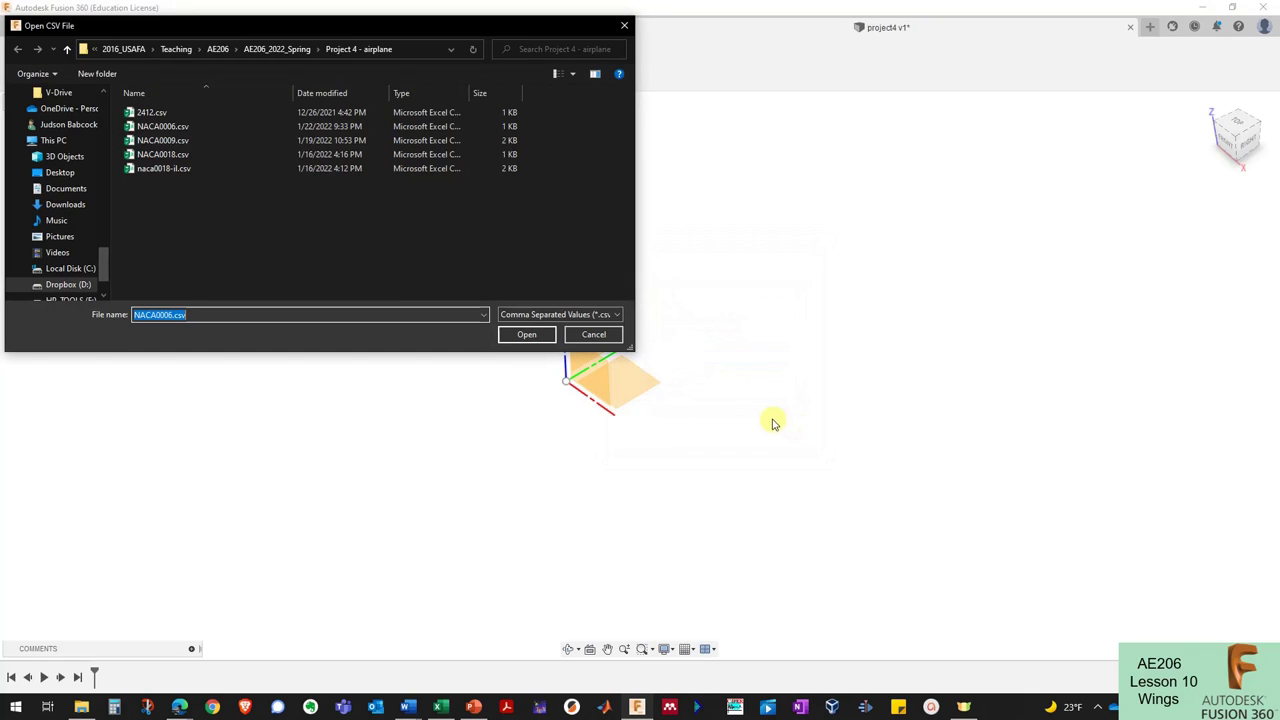
pyautogui.doubleClick(165, 127)
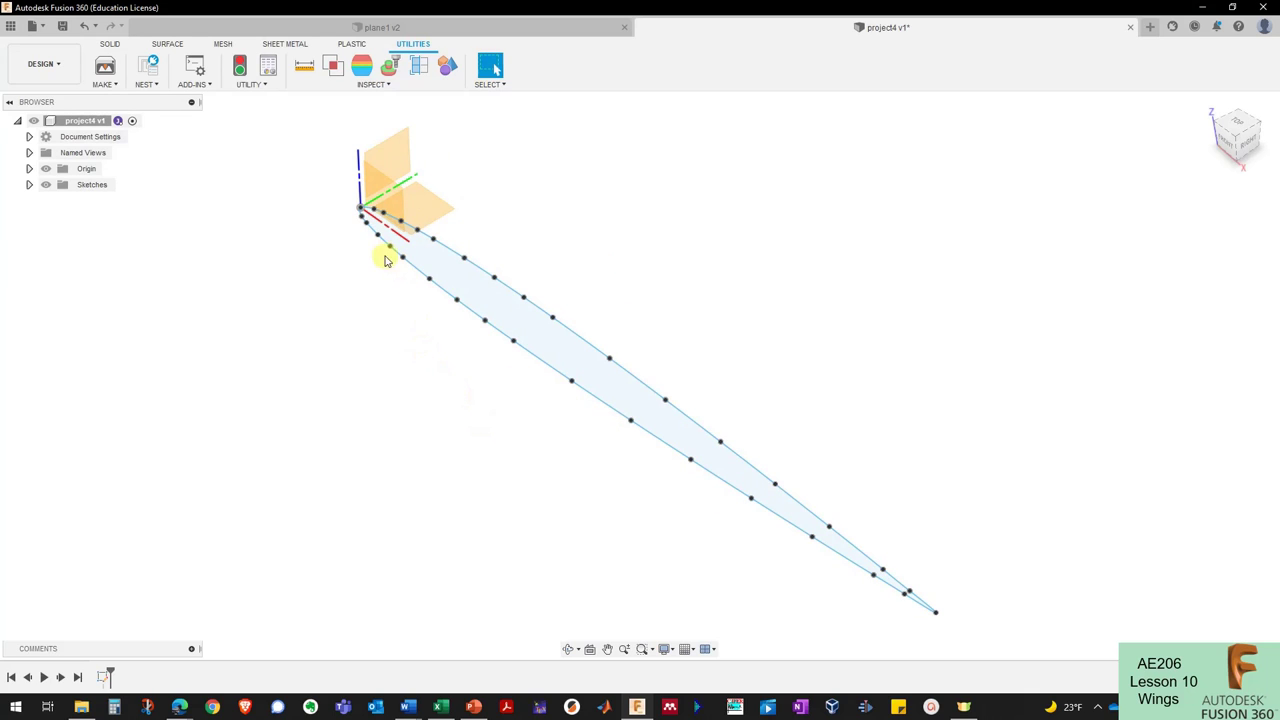
# Redefine the sketch plane of the imported airfoil spline, Sketch1, to the XZ origin plane.
pyautogui.moveTo(411, 294)
pyautogui.keyDown('shift'); pyautogui.mouseDown(button='middle')
pyautogui.moveTo(408, 305)
pyautogui.moveTo(437, 305)
pyautogui.moveTo(422, 294)
pyautogui.mouseUp(button='middle'); pyautogui.keyUp('shift')
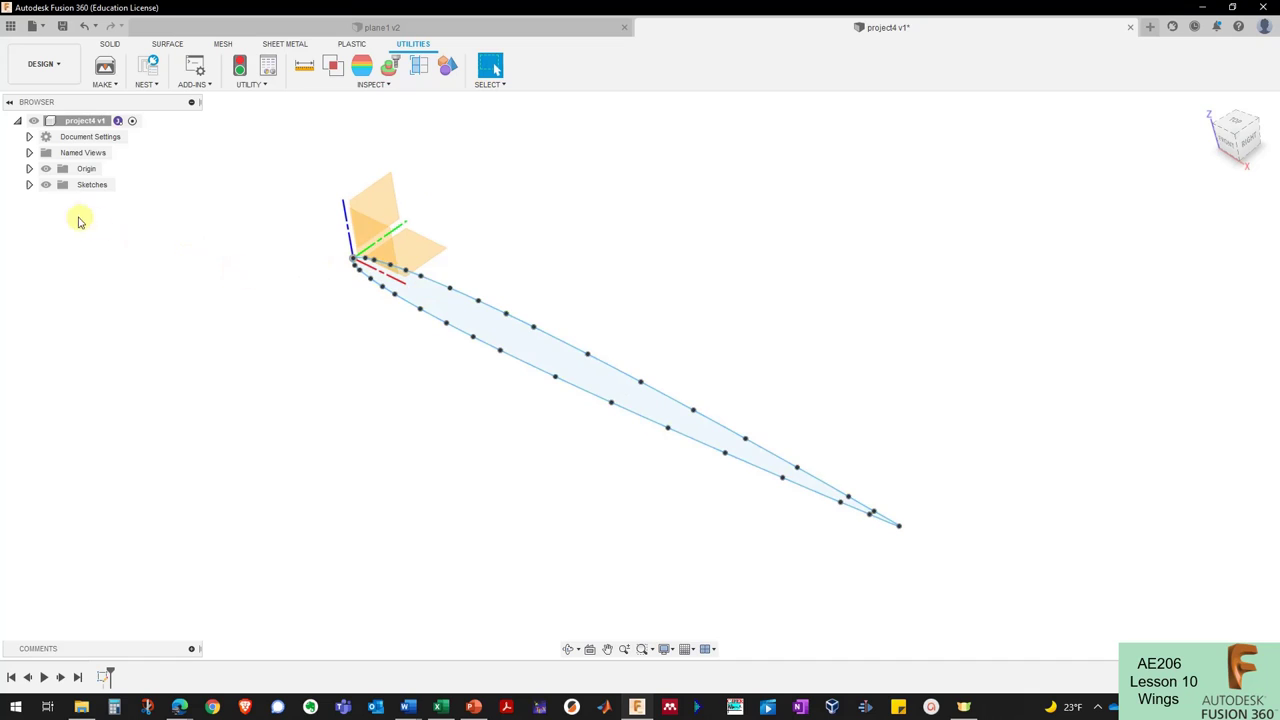
pyautogui.click(29, 184)
pyautogui.rightClick(99, 204)
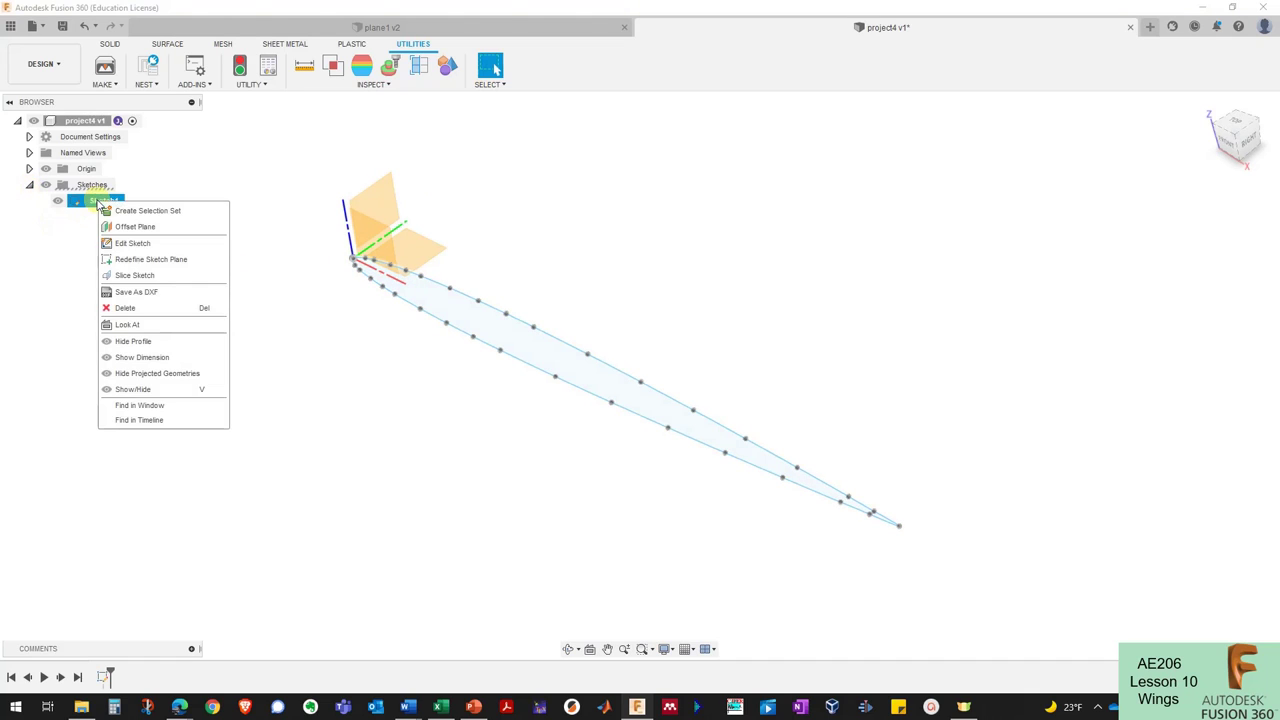
pyautogui.click(157, 260)
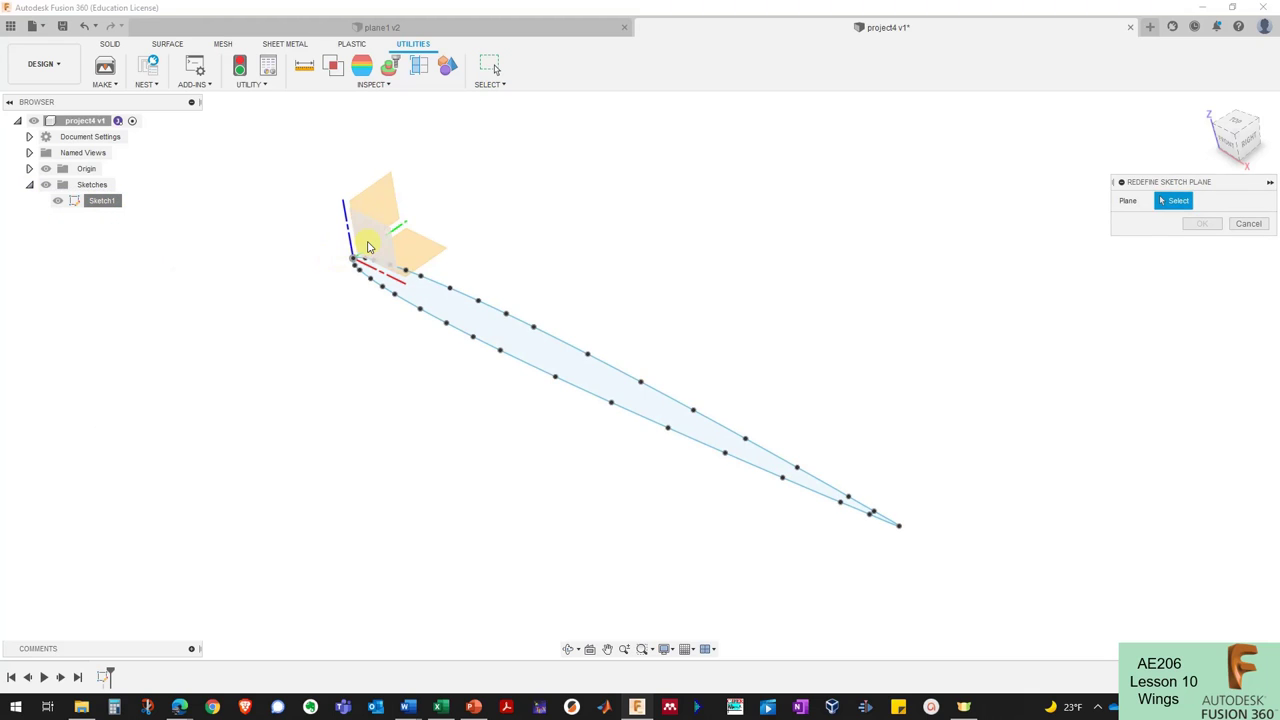
pyautogui.click(367, 243)
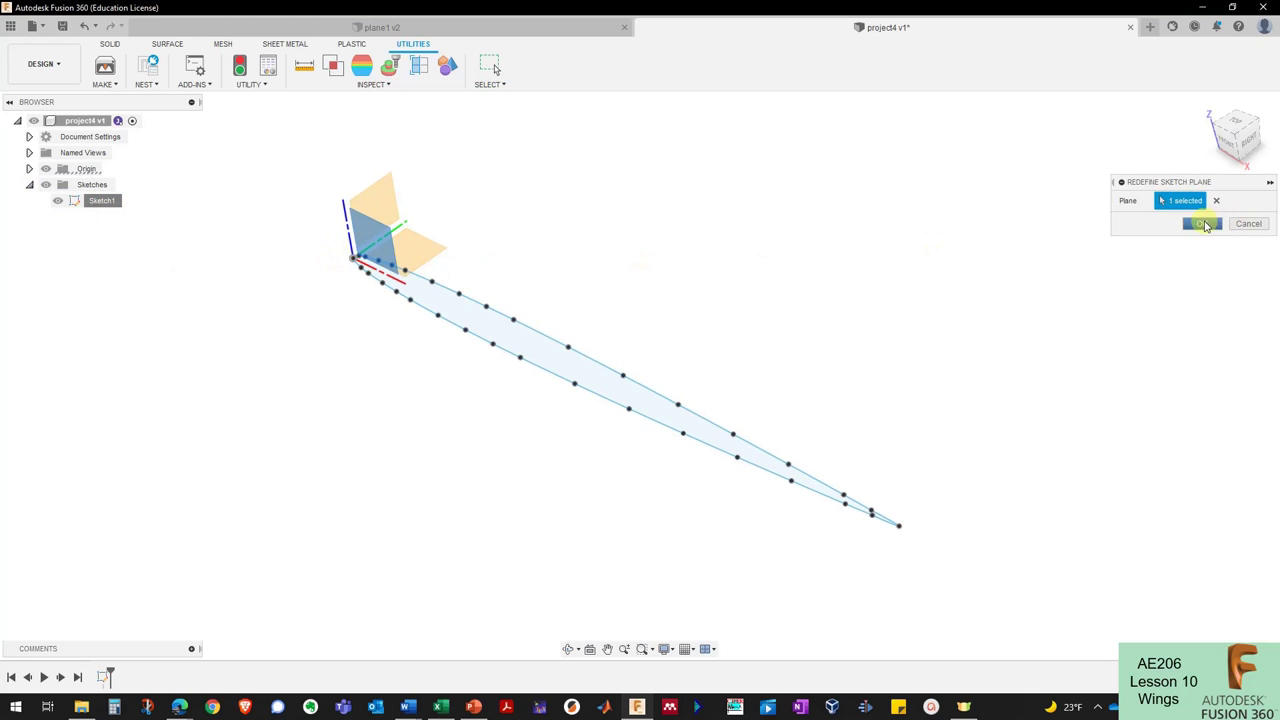
pyautogui.click(1203, 223)
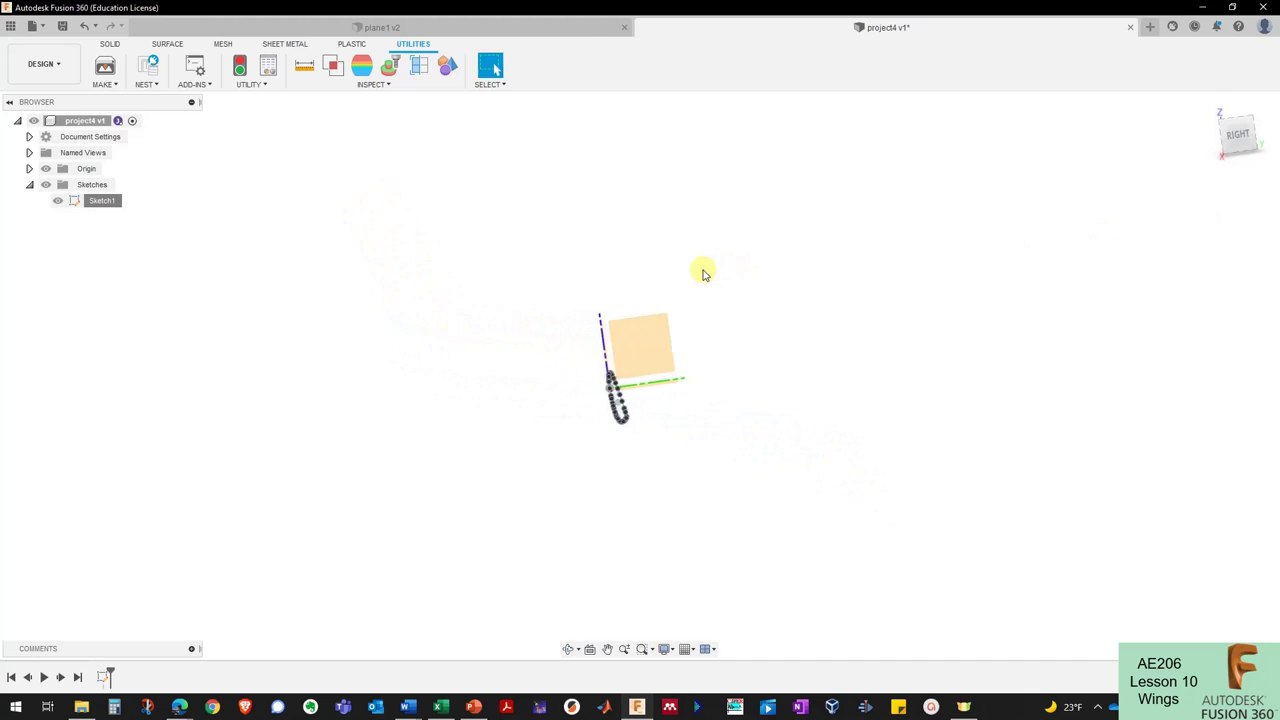
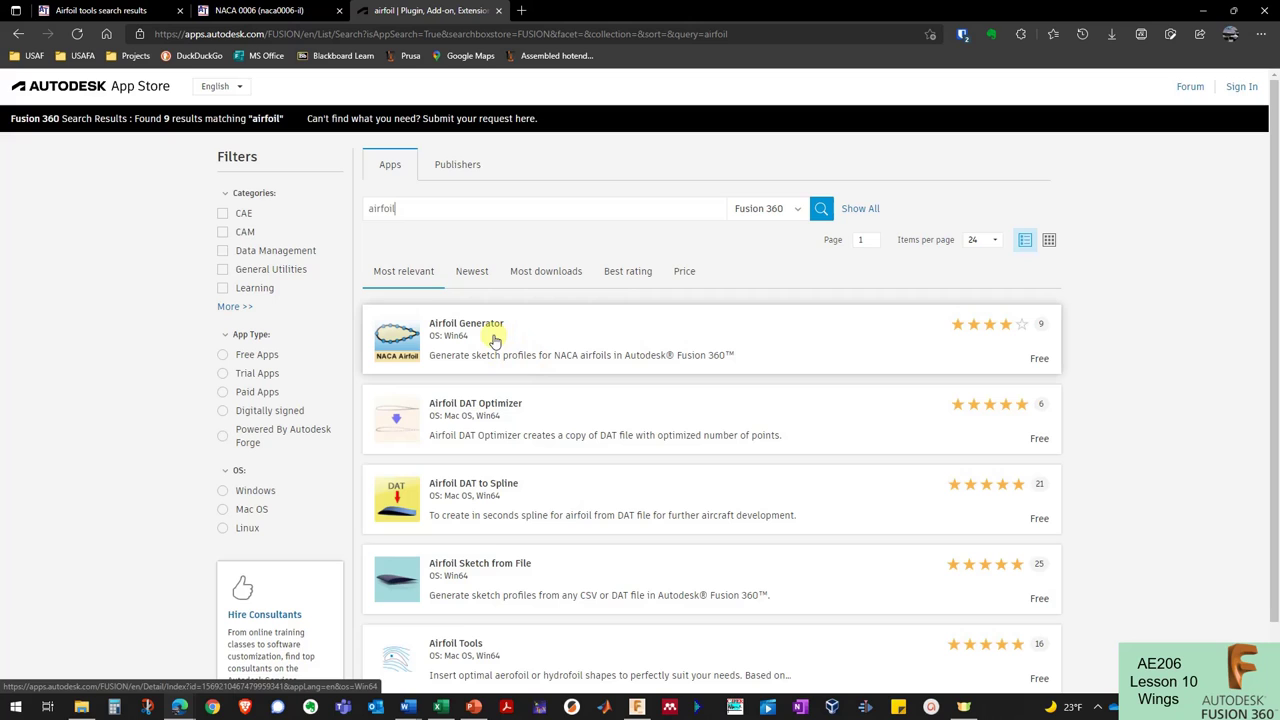
# View the Airfoil Generator details in the Autodesk App Store, and return to Fusion 360.
pyautogui.click(498, 343)
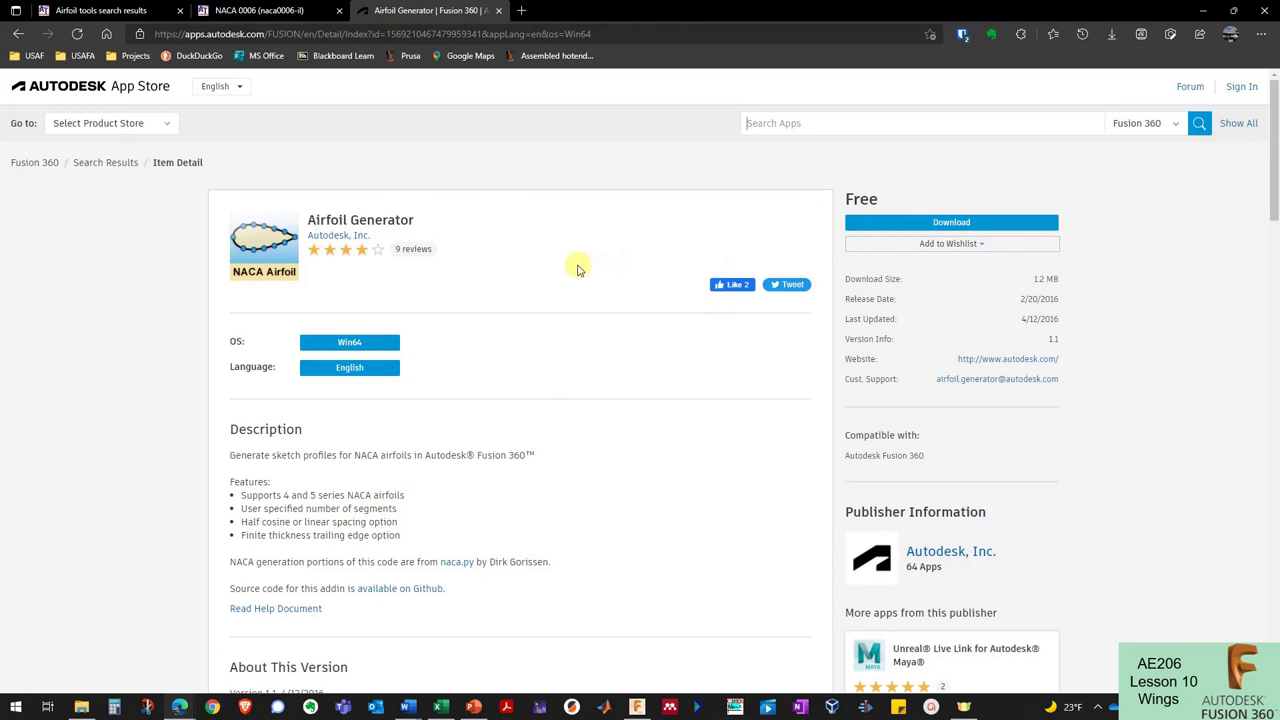
pyautogui.click(1203, 10)
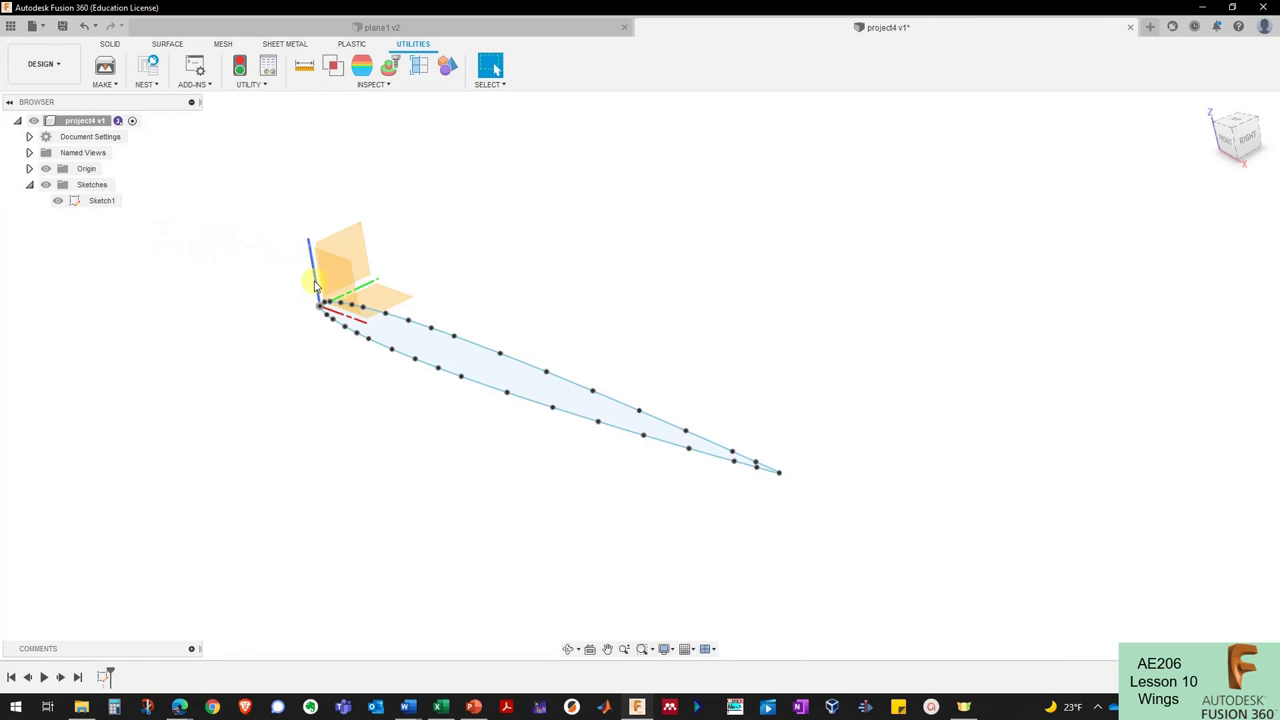
pyautogui.click(116, 47)
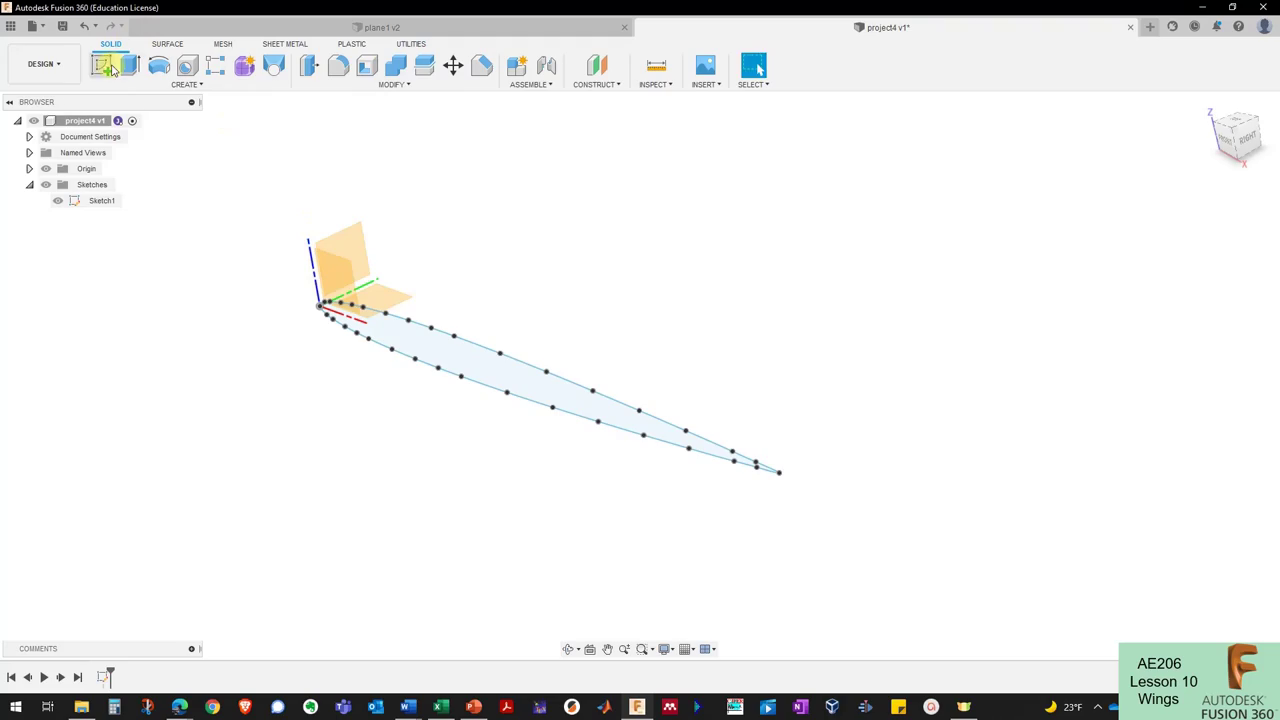
pyautogui.click(112, 68)
pyautogui.click(350, 287)
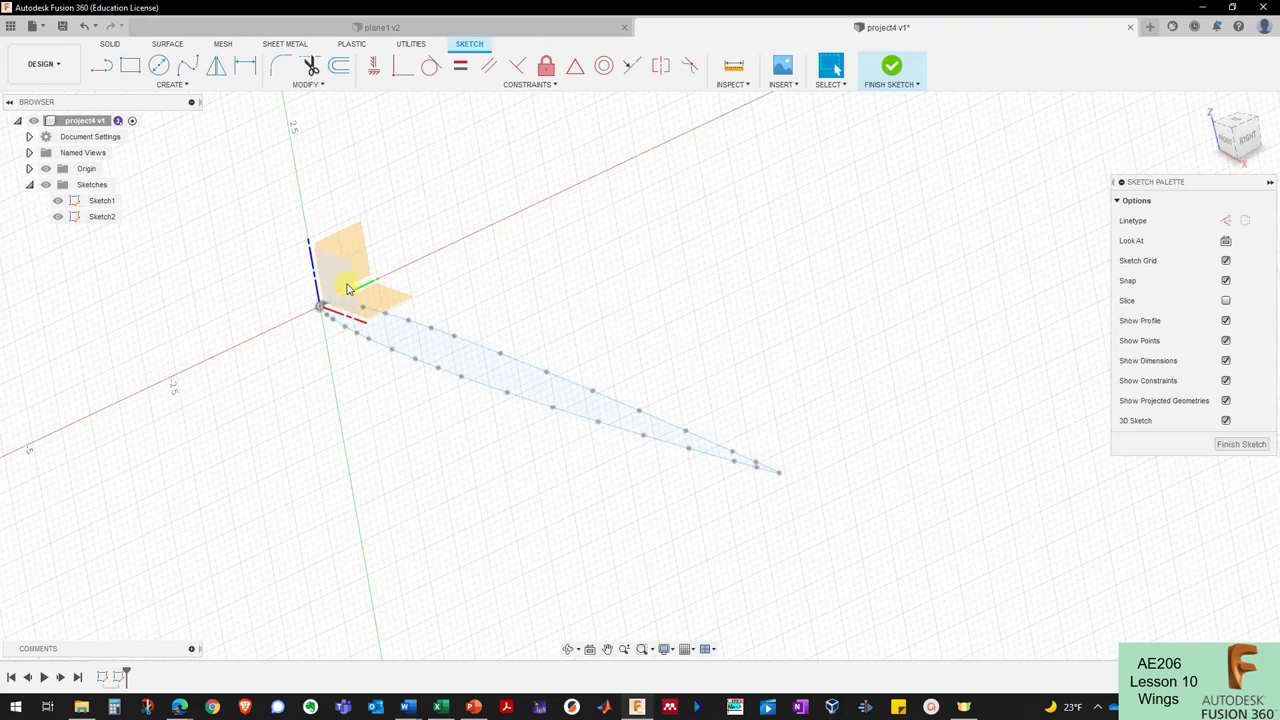
pyautogui.click(892, 88)
pyautogui.rightClick(95, 217)
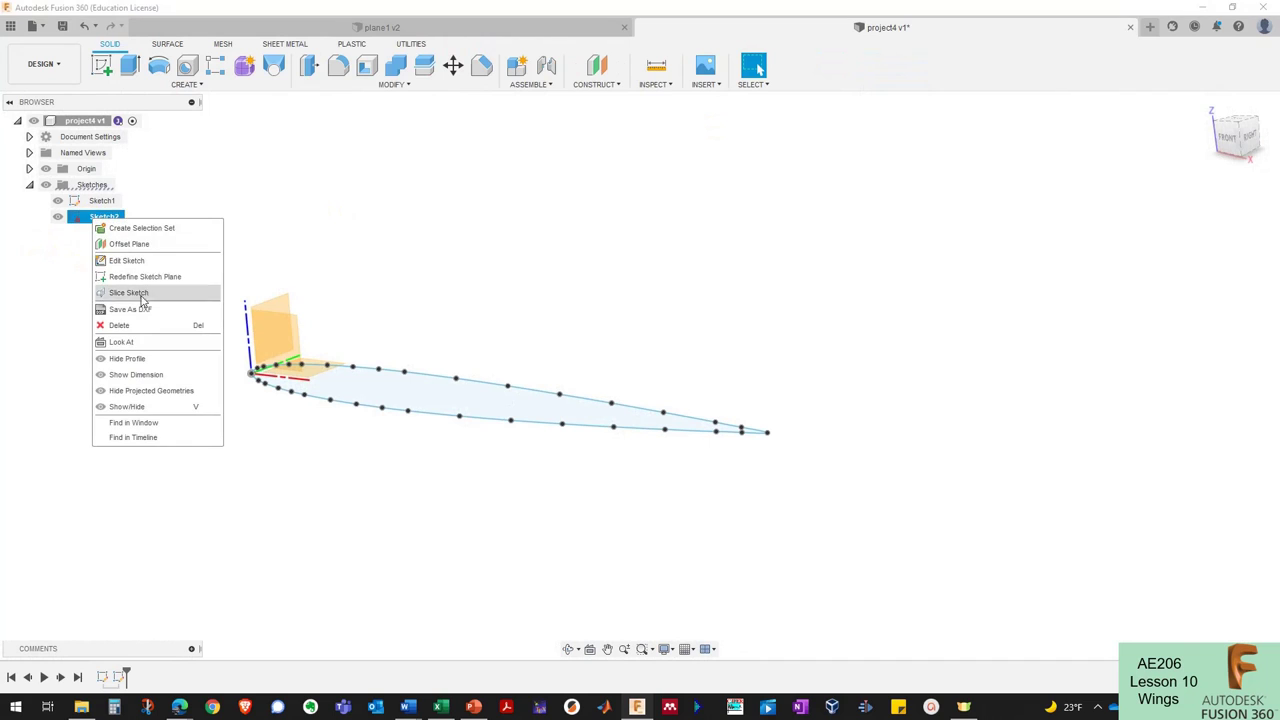
pyautogui.click(119, 325)
# Generate a NACA 0006 airfoil from a new sketch on the XZ plane, with 60 points per side and half cosine spacing.
pyautogui.click(101, 65)
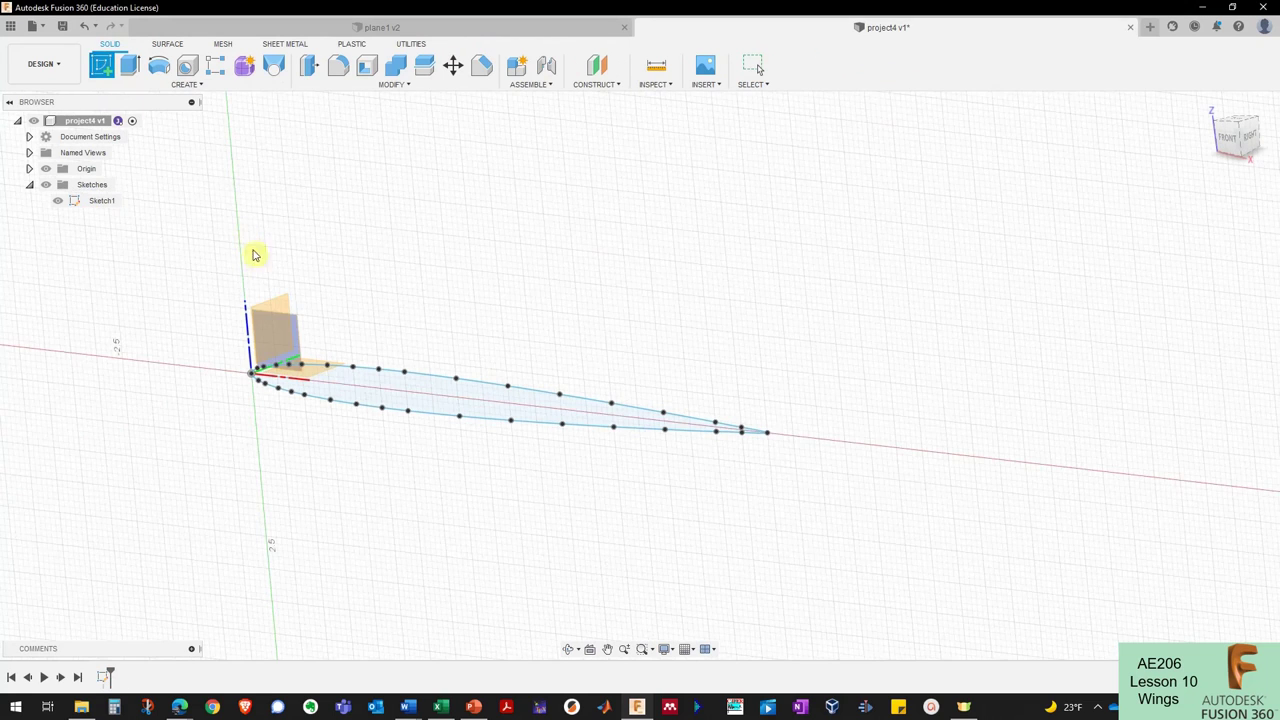
pyautogui.click(284, 329)
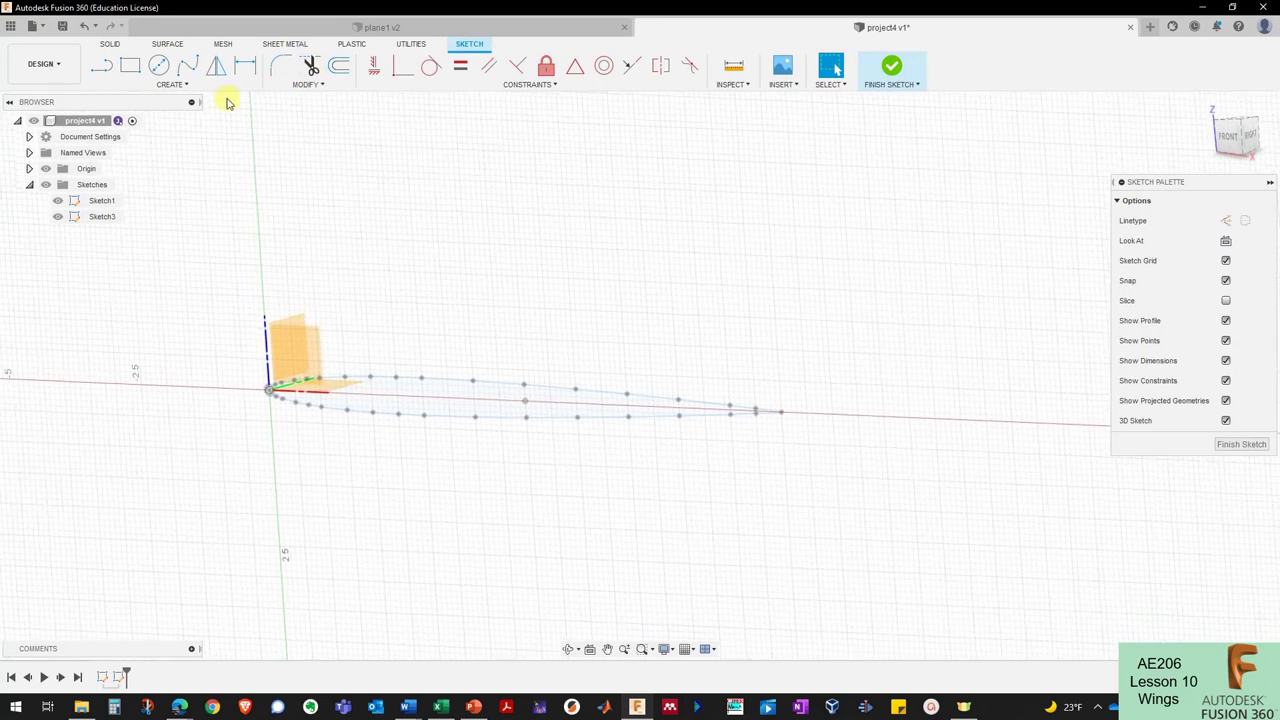
pyautogui.click(172, 84)
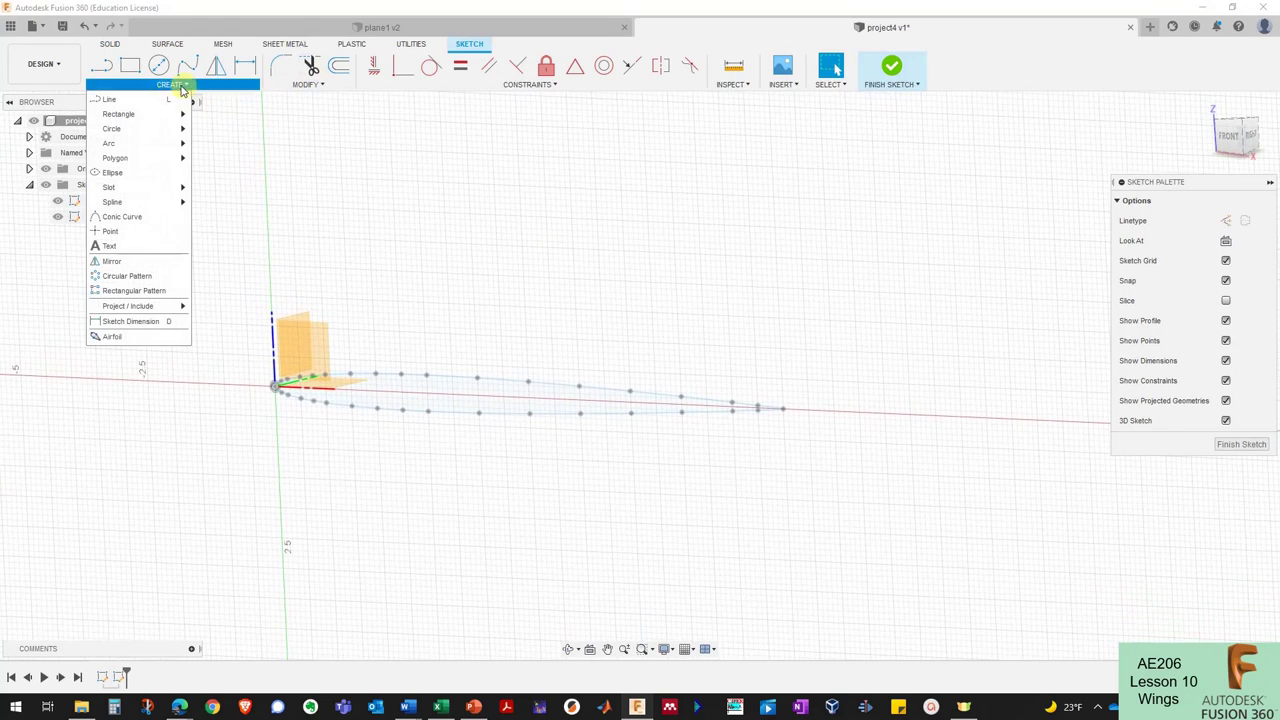
pyautogui.click(113, 338)
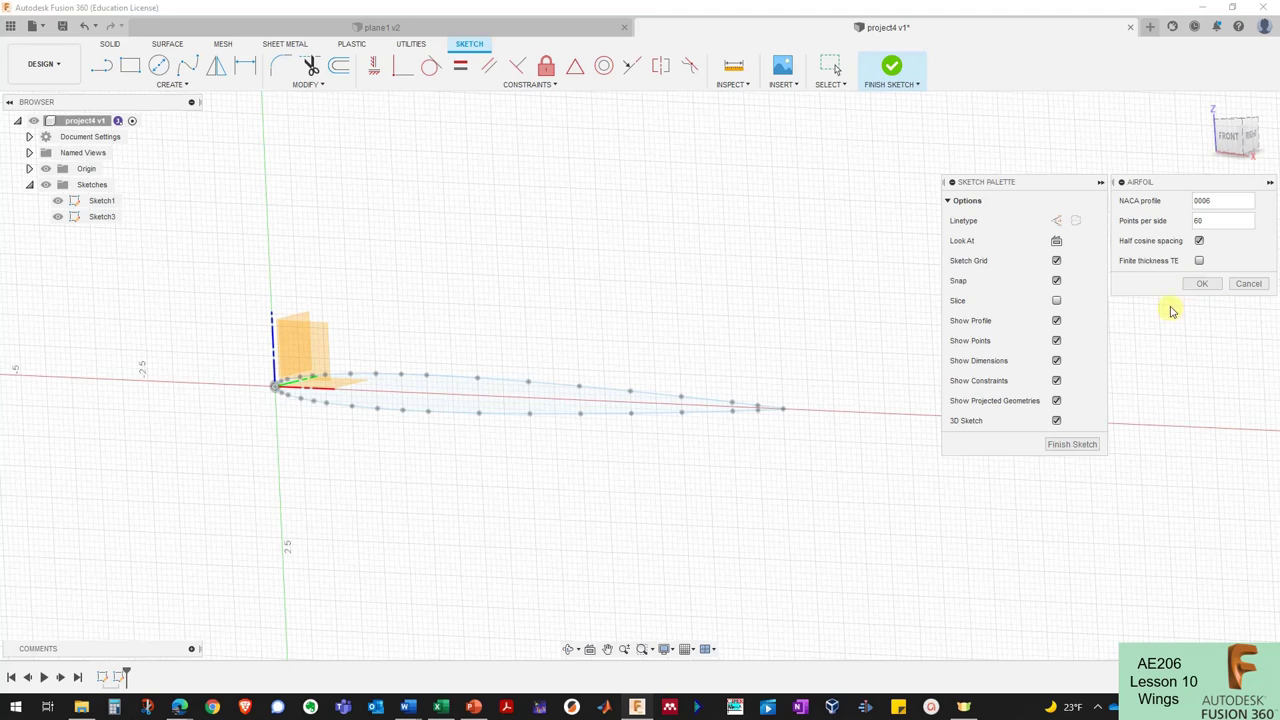
pyautogui.click(1197, 287)
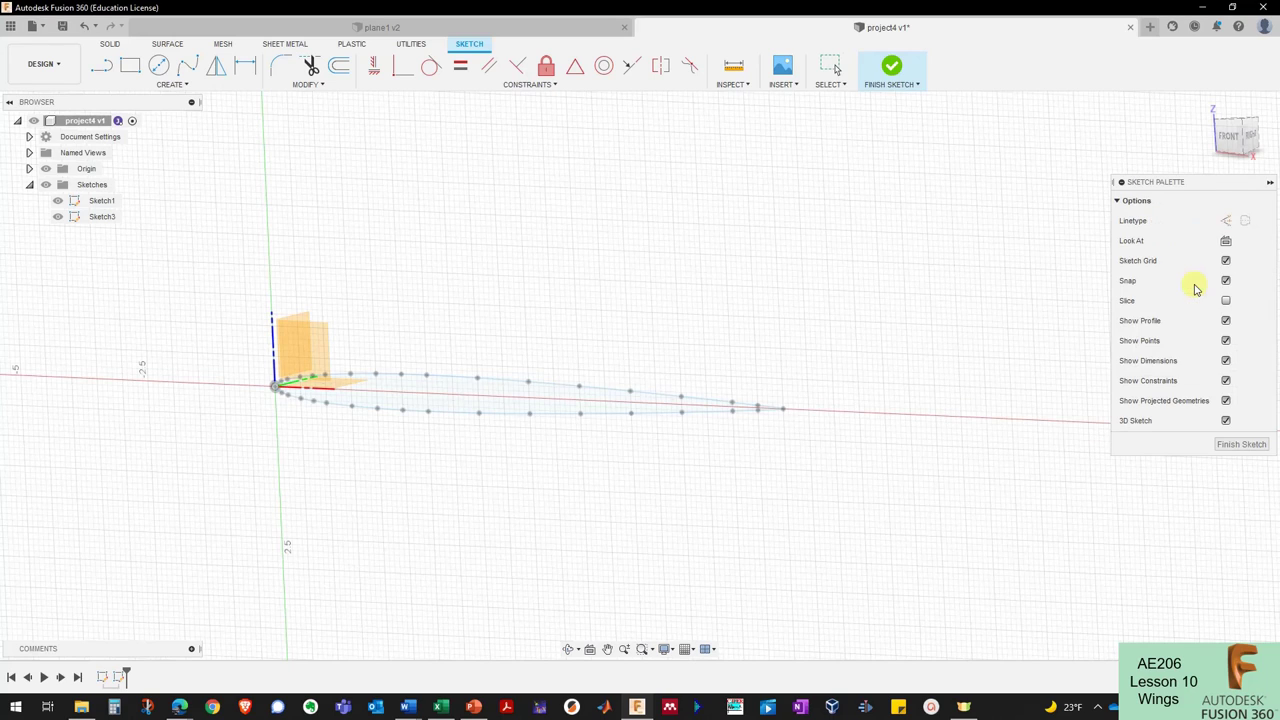
pyautogui.click(891, 66)
# Delete the empty Sketch3, keeping the generated Airfoil NACA 0006 sketch.
pyautogui.moveTo(720, 177)
pyautogui.keyDown('shift'); pyautogui.mouseDown(button='middle')
pyautogui.moveTo(610, 228)
pyautogui.moveTo(532, 298)
pyautogui.moveTo(537, 280)
pyautogui.moveTo(280, 228)
pyautogui.moveTo(112, 220)
pyautogui.mouseUp(button='middle'); pyautogui.keyUp('shift')
pyautogui.rightClick(104, 217)
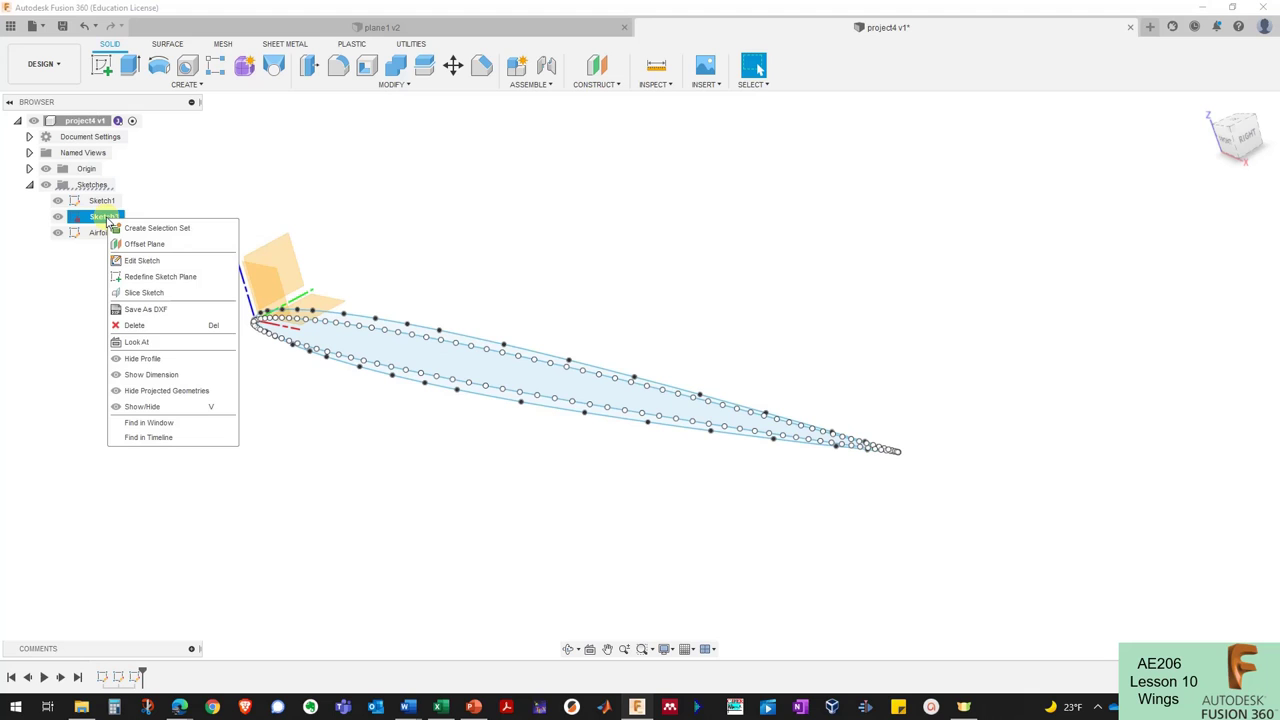
pyautogui.click(134, 325)
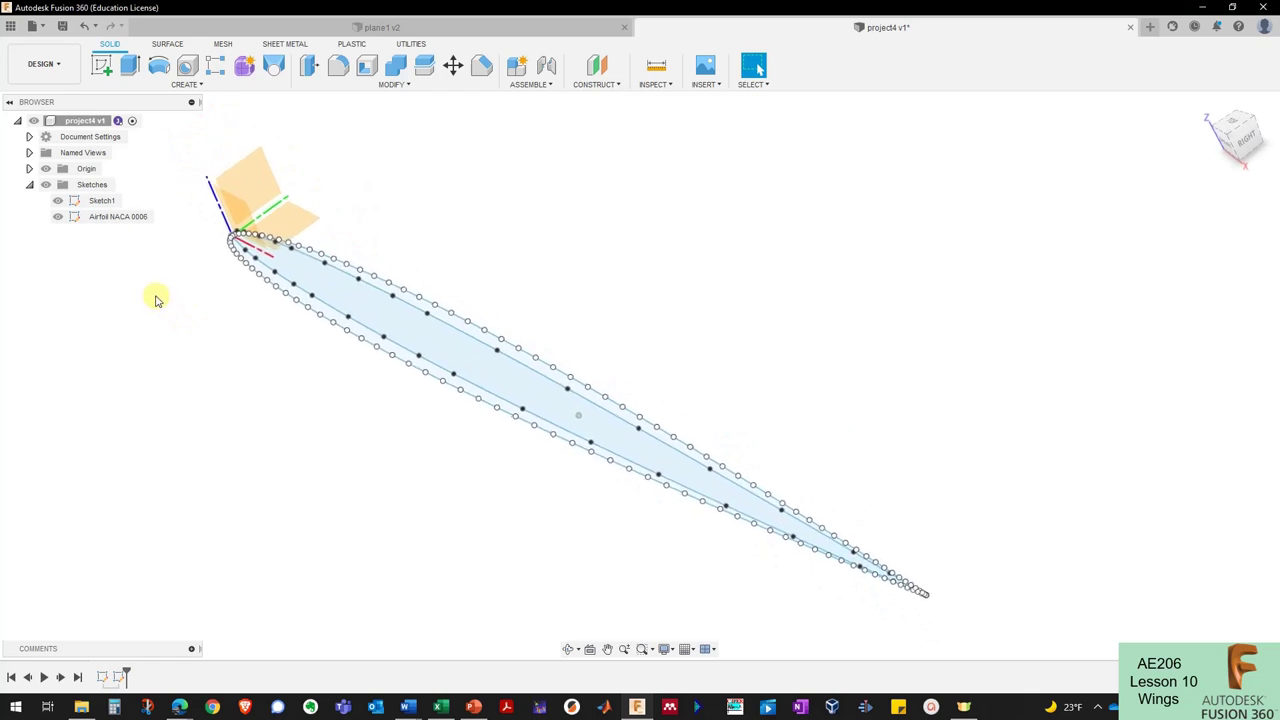
# Redefine the sketch plane of the Airfoil NACA 0006 sketch to the XZ origin plane.
pyautogui.rightClick(135, 220)
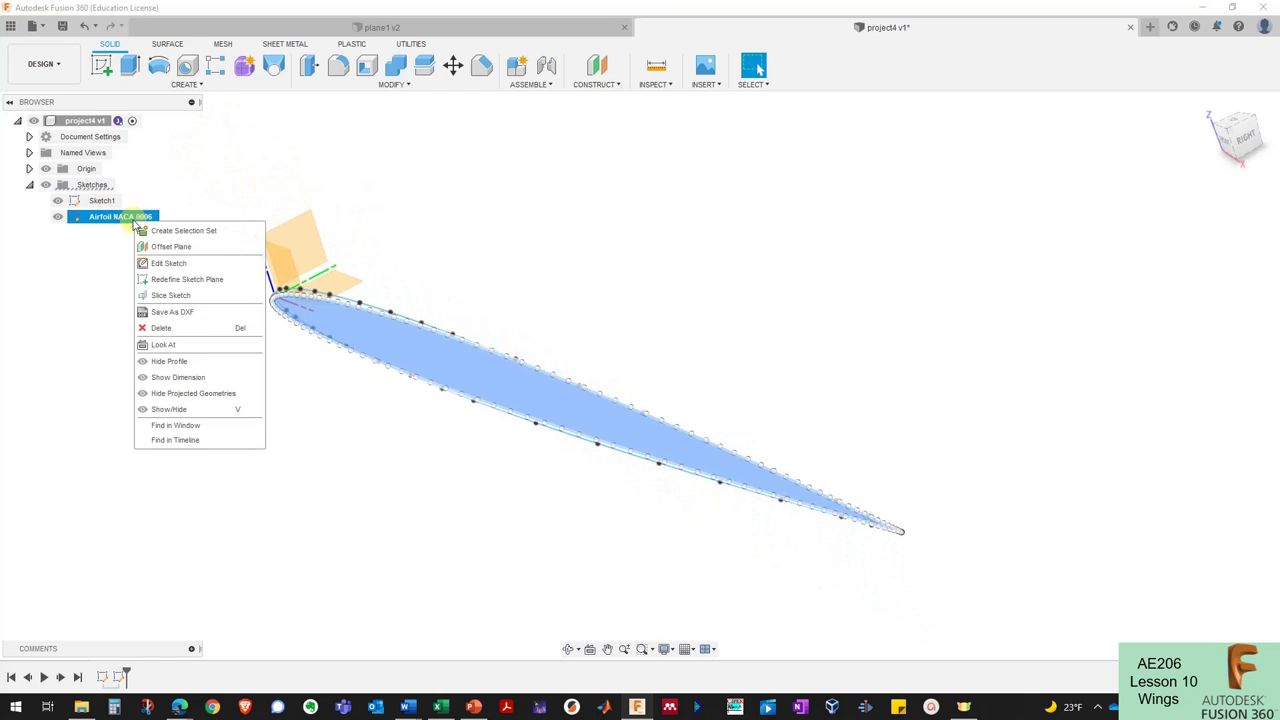
pyautogui.click(187, 279)
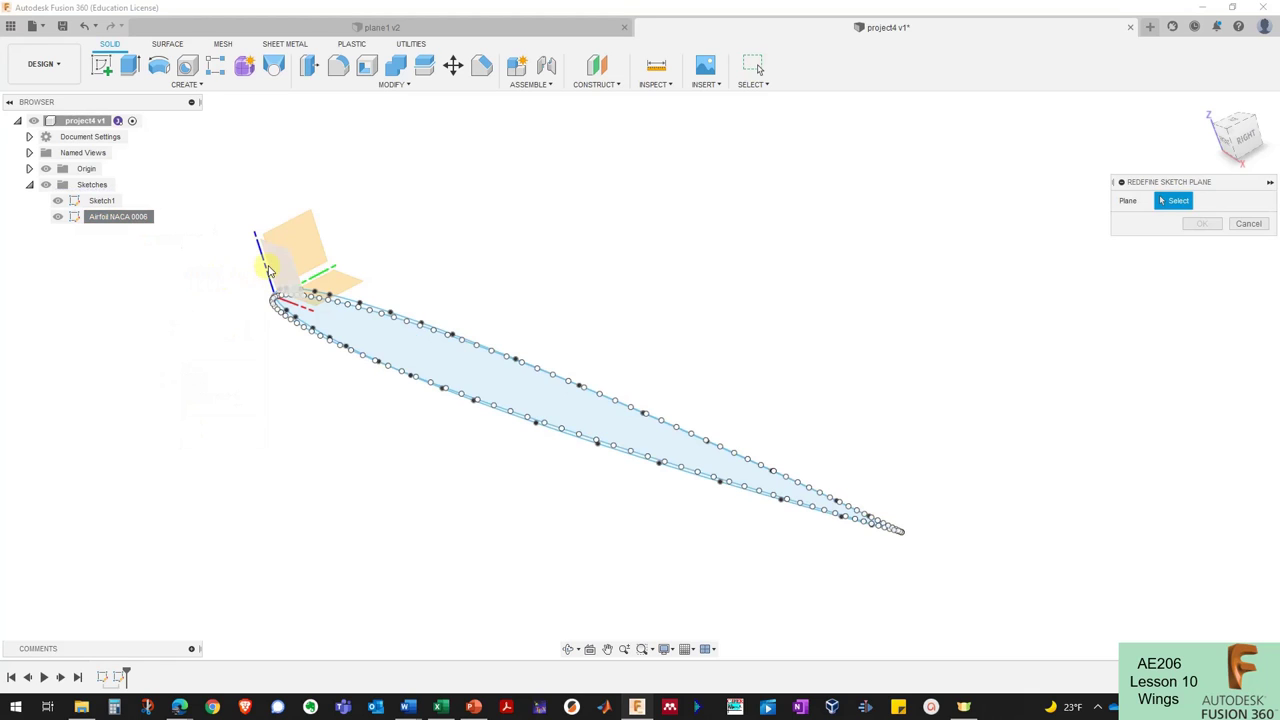
pyautogui.click(1207, 223)
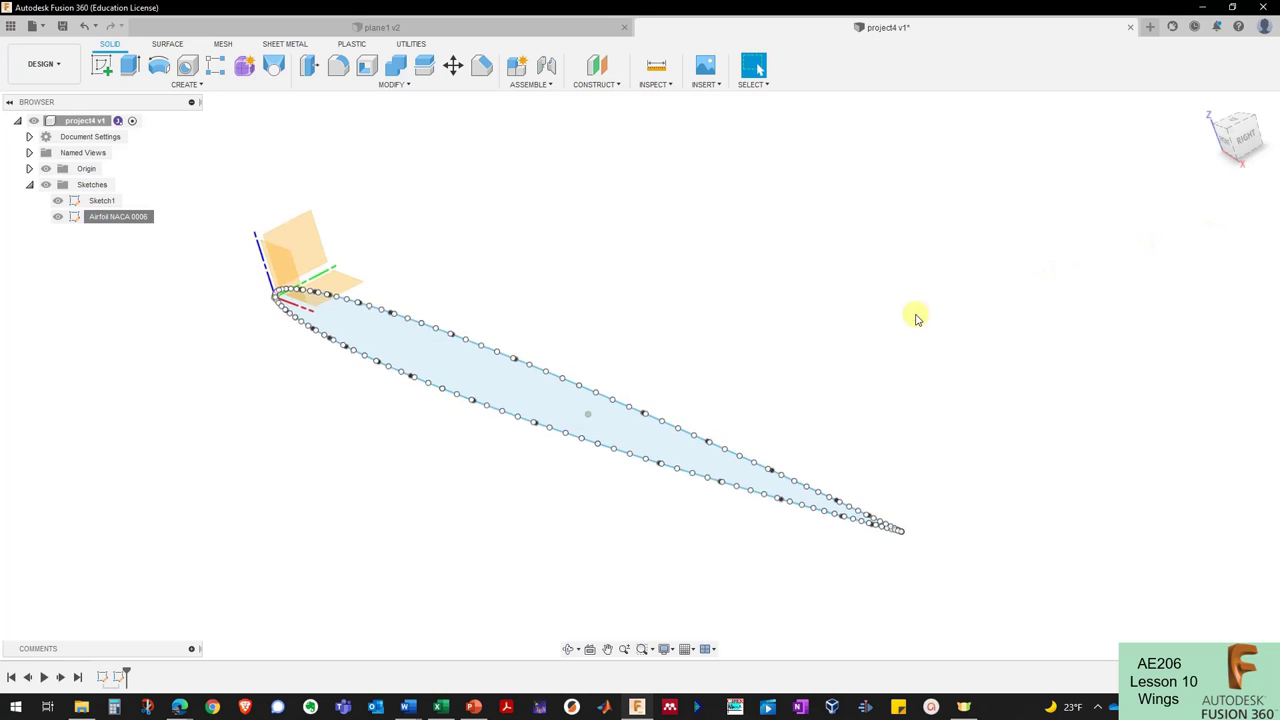
# Compare the Airfoil NACA 0006 and Sketch1 profiles at the leading edge in the front view, toggling the generated airfoil's visibility.
pyautogui.click(1232, 132)
pyautogui.scroll(6, 331, 400)
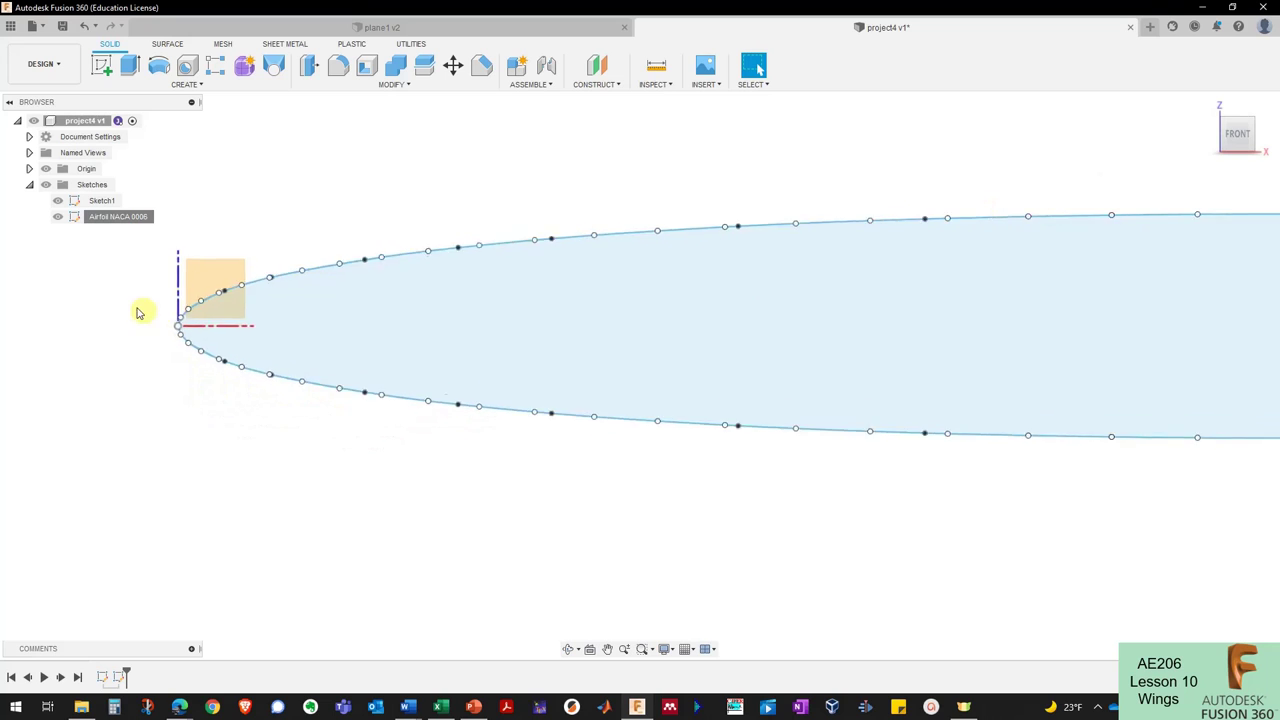
pyautogui.scroll(2, 320, 428)
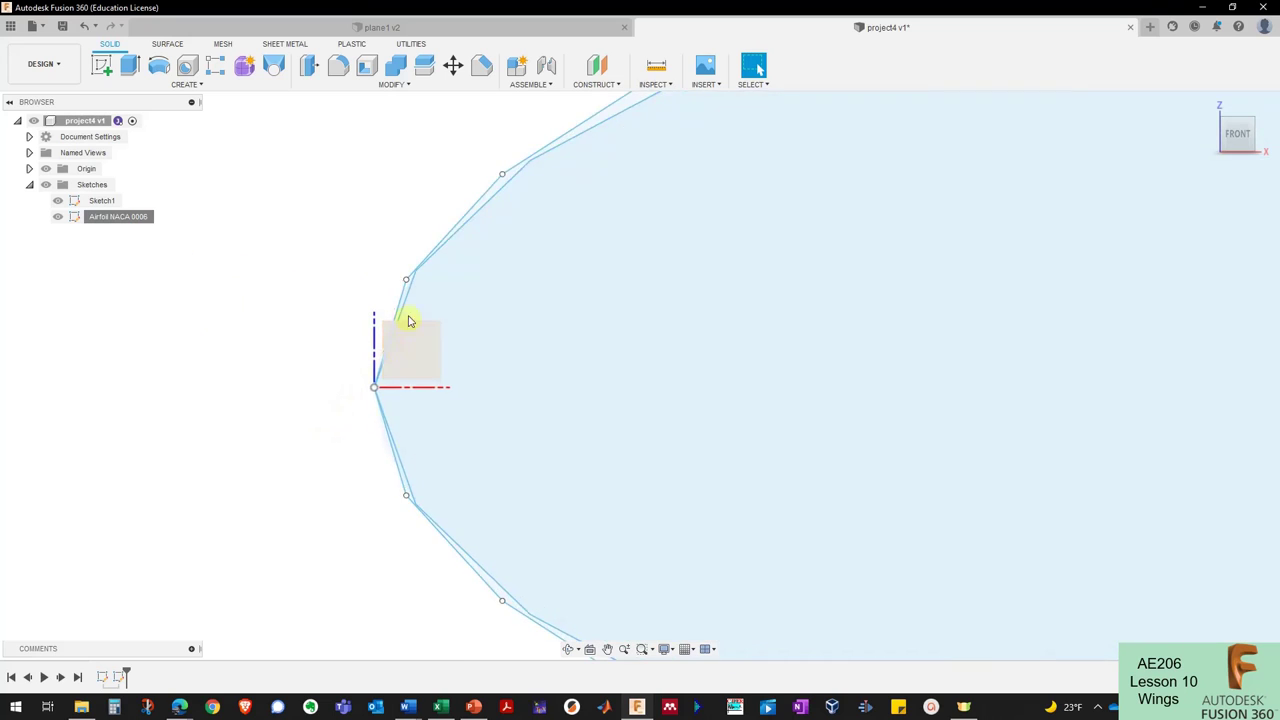
pyautogui.click(57, 218)
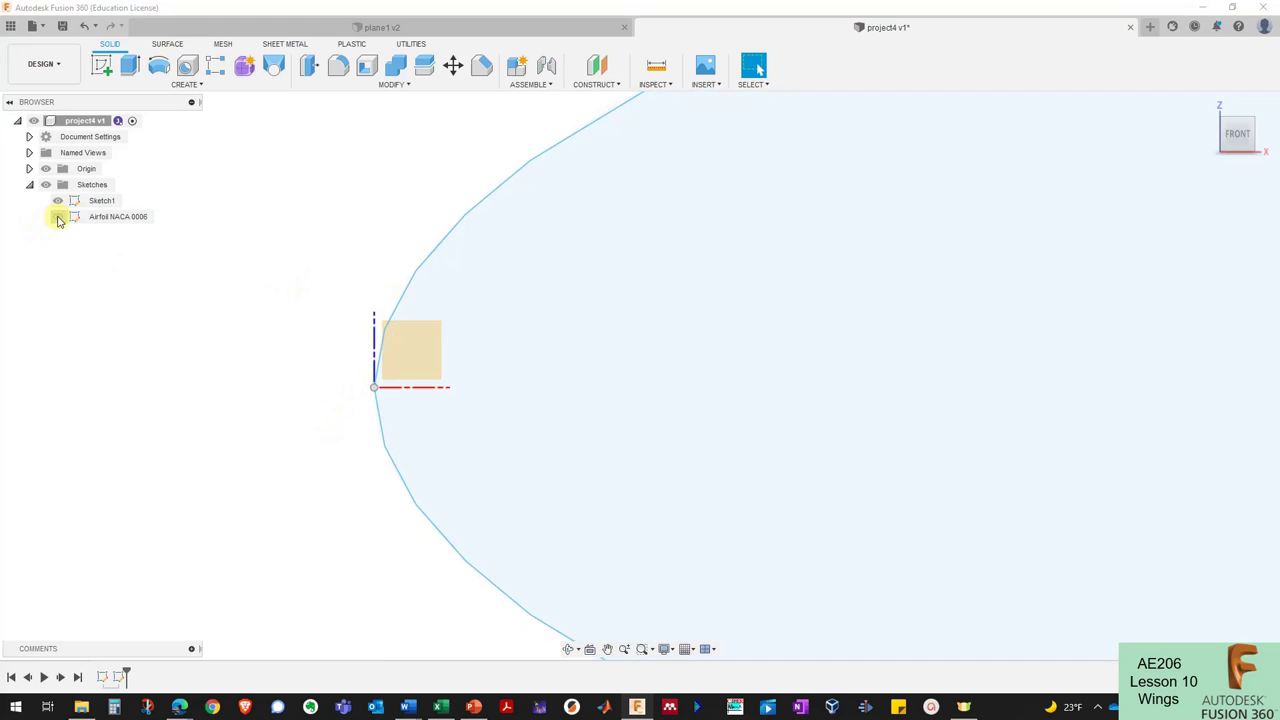
pyautogui.click(57, 218)
pyautogui.click(57, 218)
pyautogui.click(57, 218)
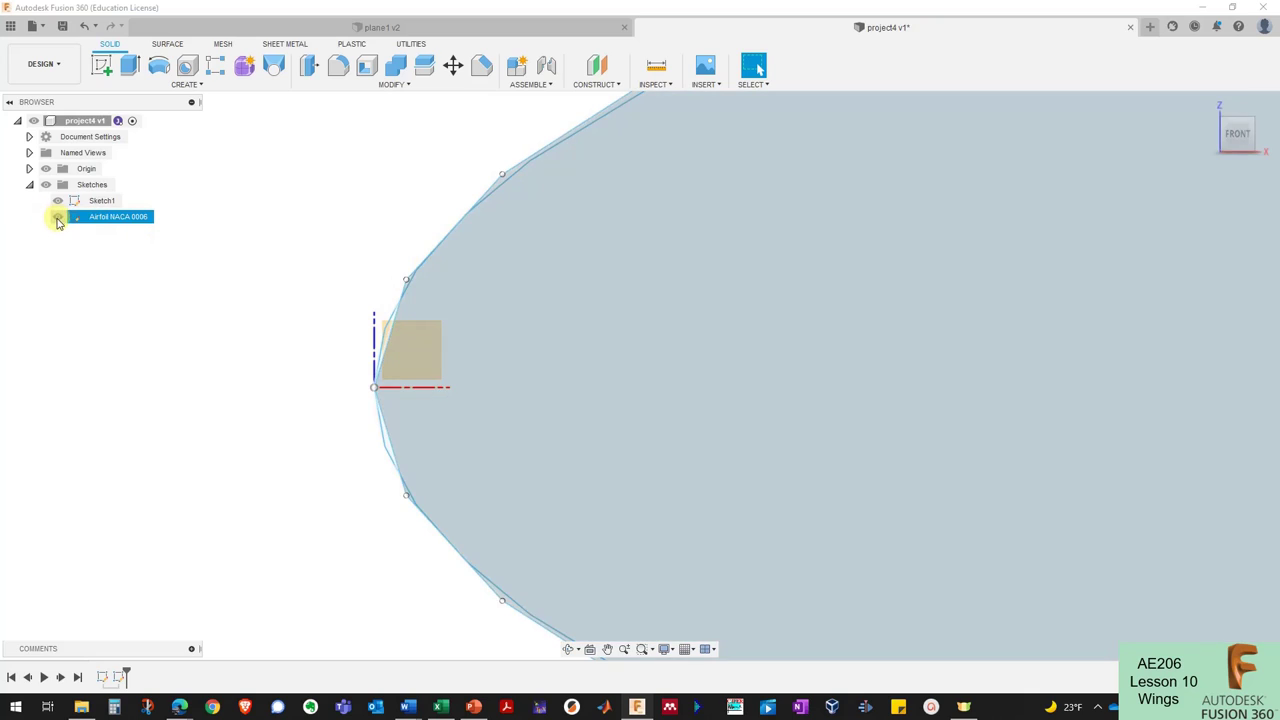
pyautogui.click(57, 218)
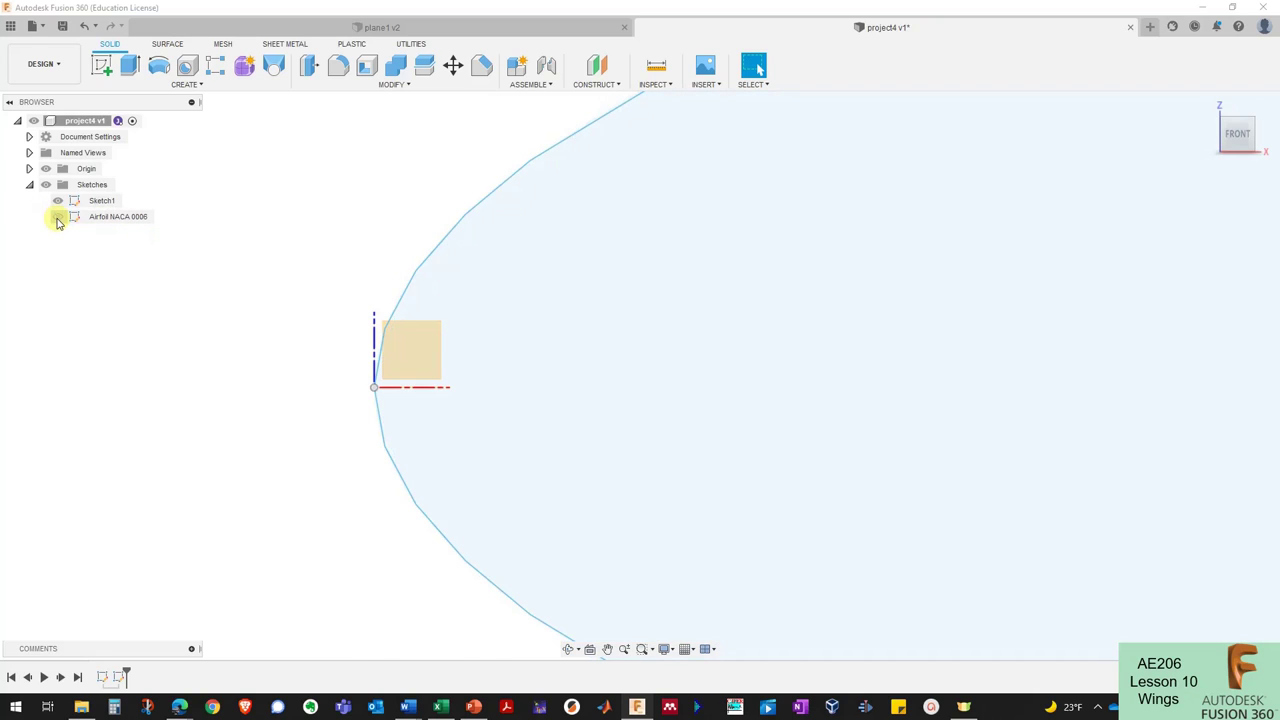
pyautogui.click(57, 218)
pyautogui.scroll(-8, 43, 271)
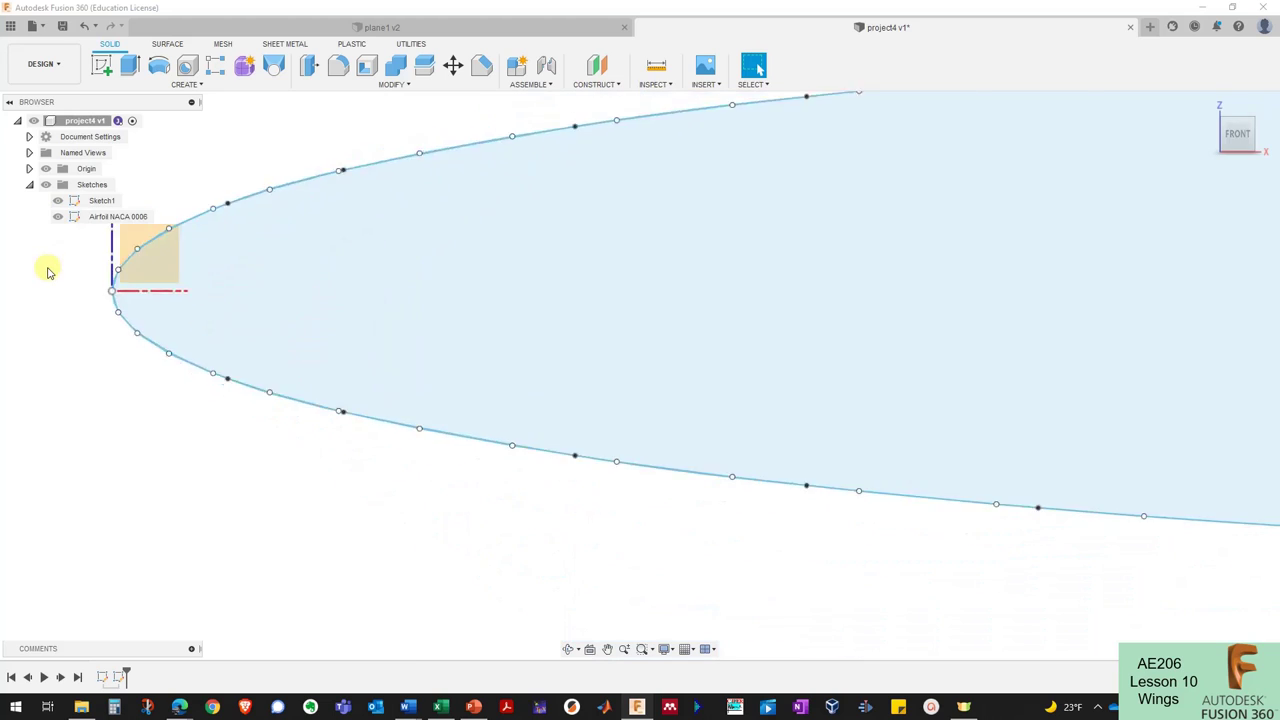
pyautogui.scroll(-3, 130, 285)
# Examine how the two overlaid airfoil profiles differ at the trailing edge.
pyautogui.moveTo(958, 306); pyautogui.dragTo(629, 306, button='middle')
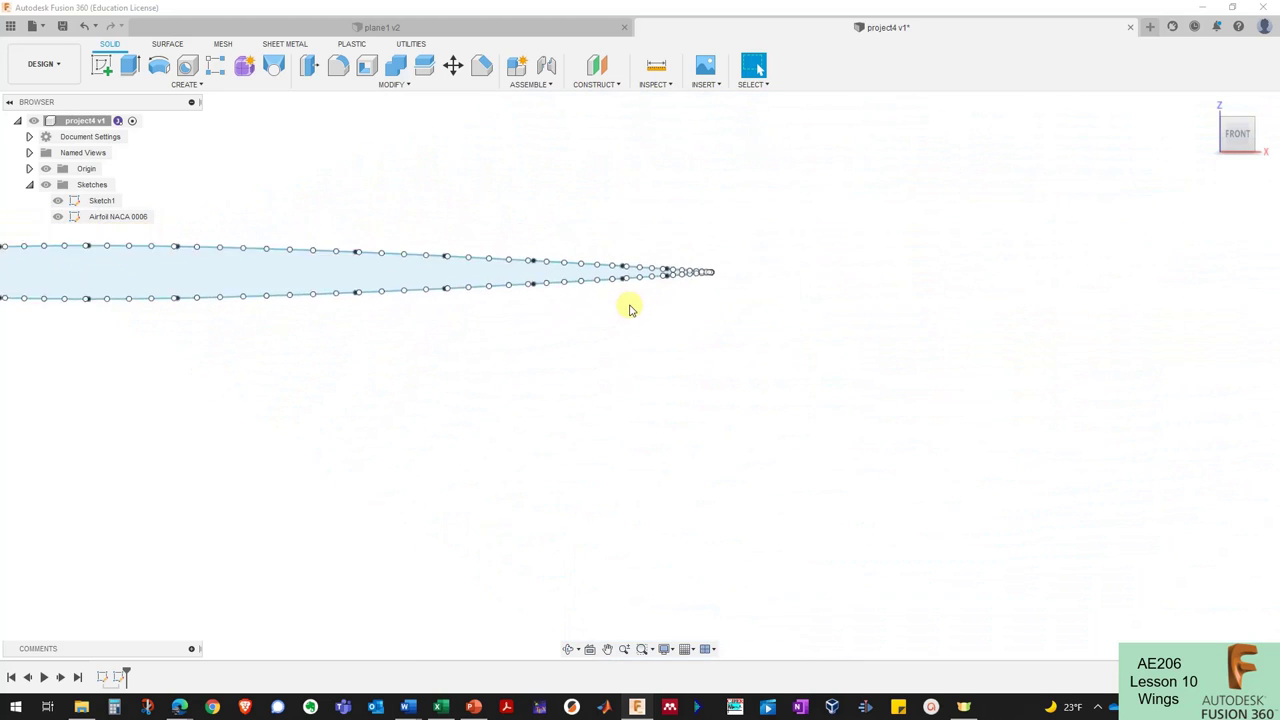
pyautogui.scroll(2, 629, 306)
pyautogui.scroll(2, 735, 270)
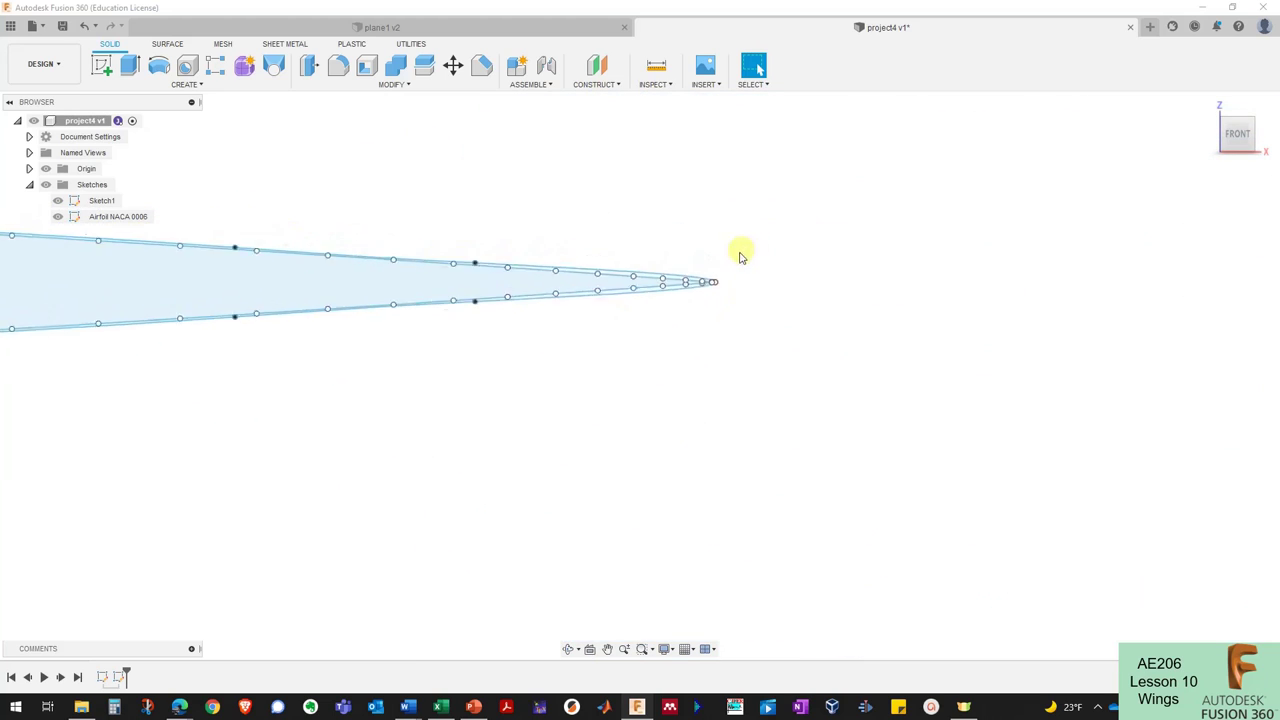
pyautogui.rightClick(731, 286)
pyautogui.click(686, 224)
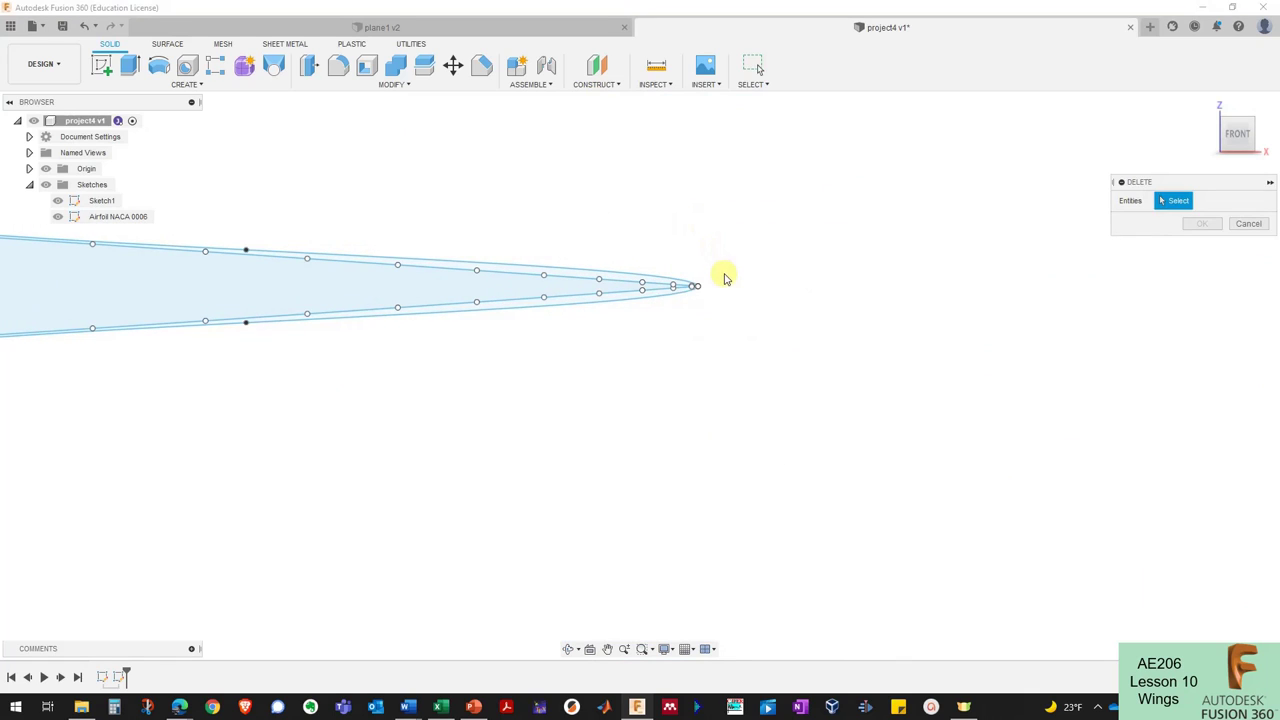
pyautogui.press('Escape')
pyautogui.scroll(-6, 723, 287)
pyautogui.scroll(1, 373, 271)
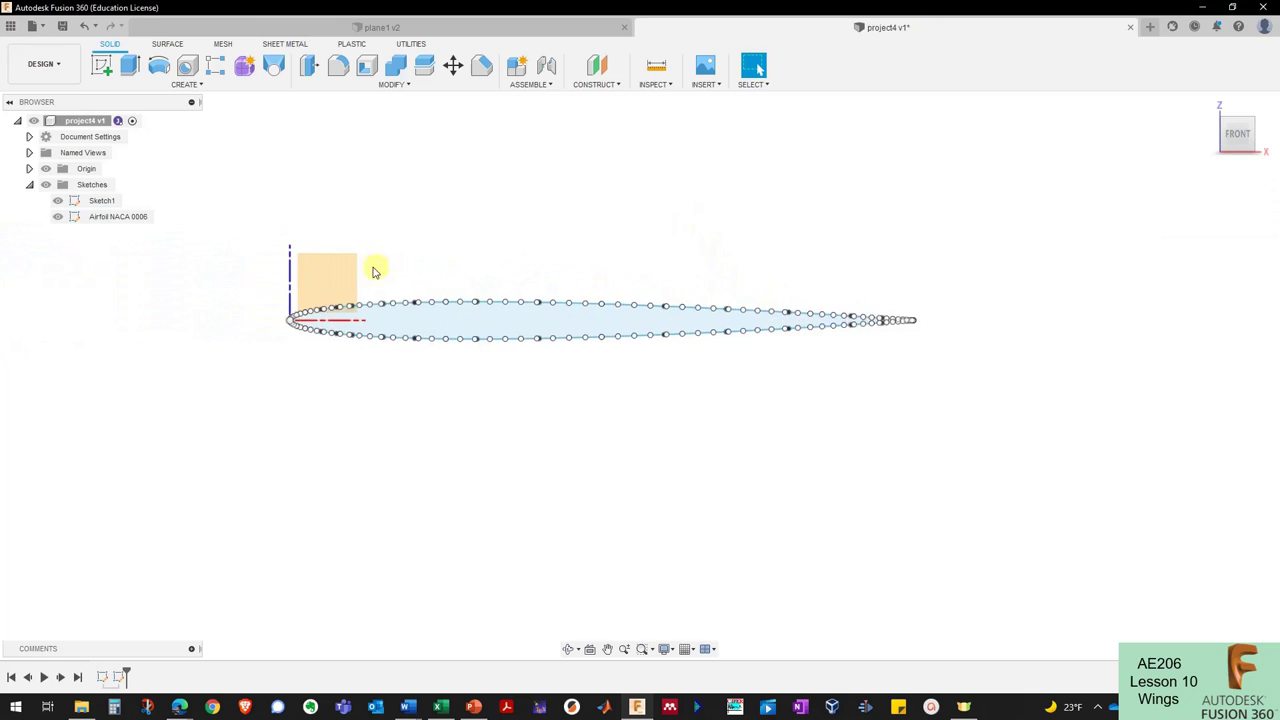
# Delete the Airfoil NACA 0006 sketch, keeping the imported spline airfoil in Sketch1.
pyautogui.scroll(2, 330, 272)
pyautogui.rightClick(118, 216)
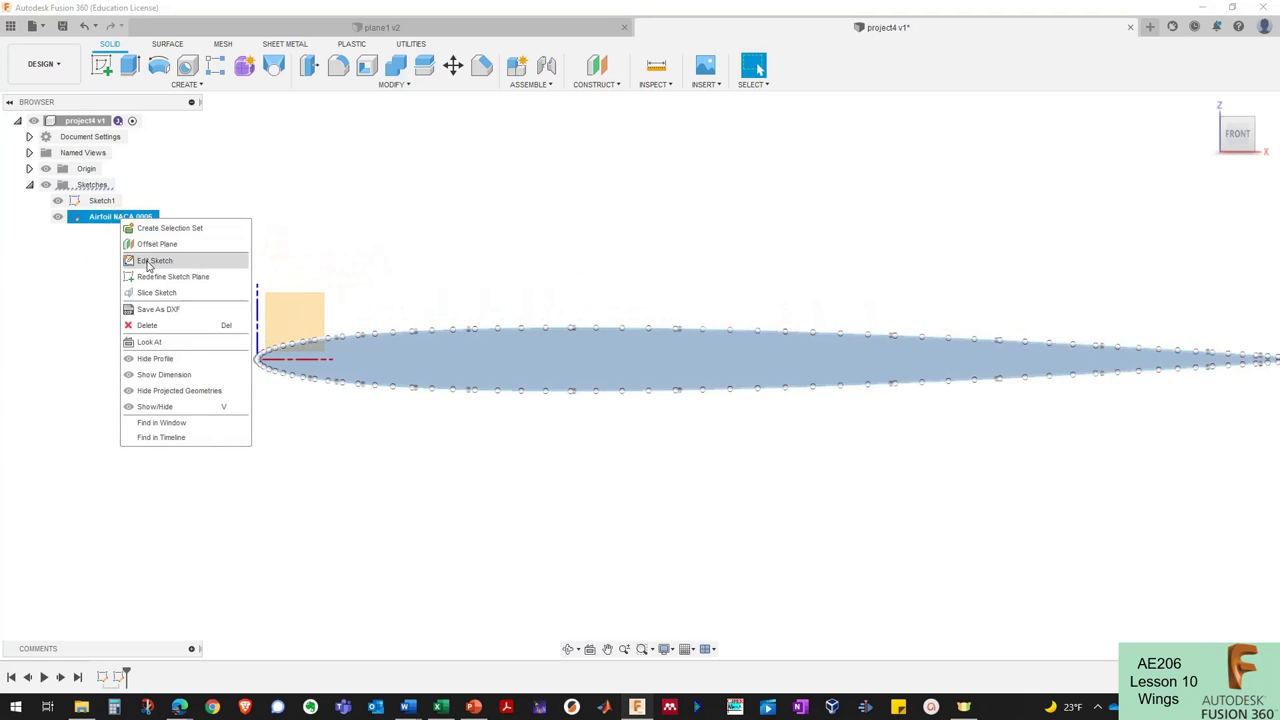
pyautogui.click(146, 327)
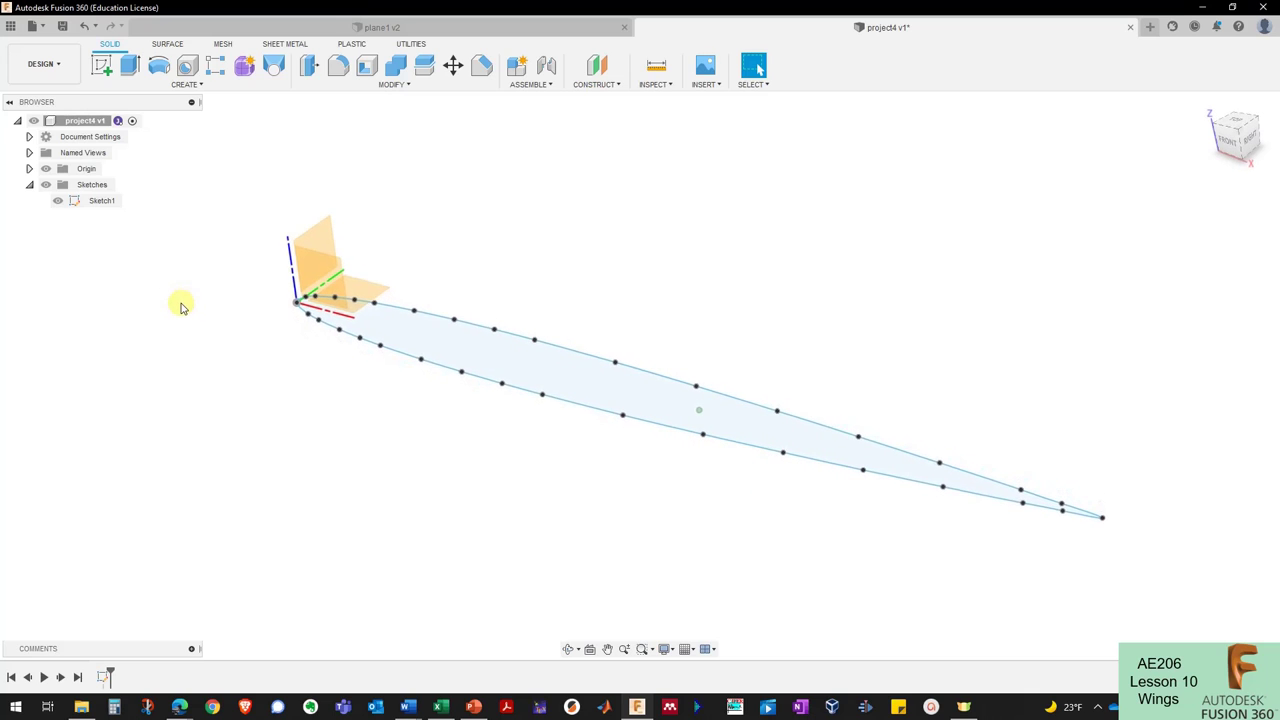
# Rename Sketch1 as "root airfoil", and copy all of its airfoil geometry.
pyautogui.click(103, 203)
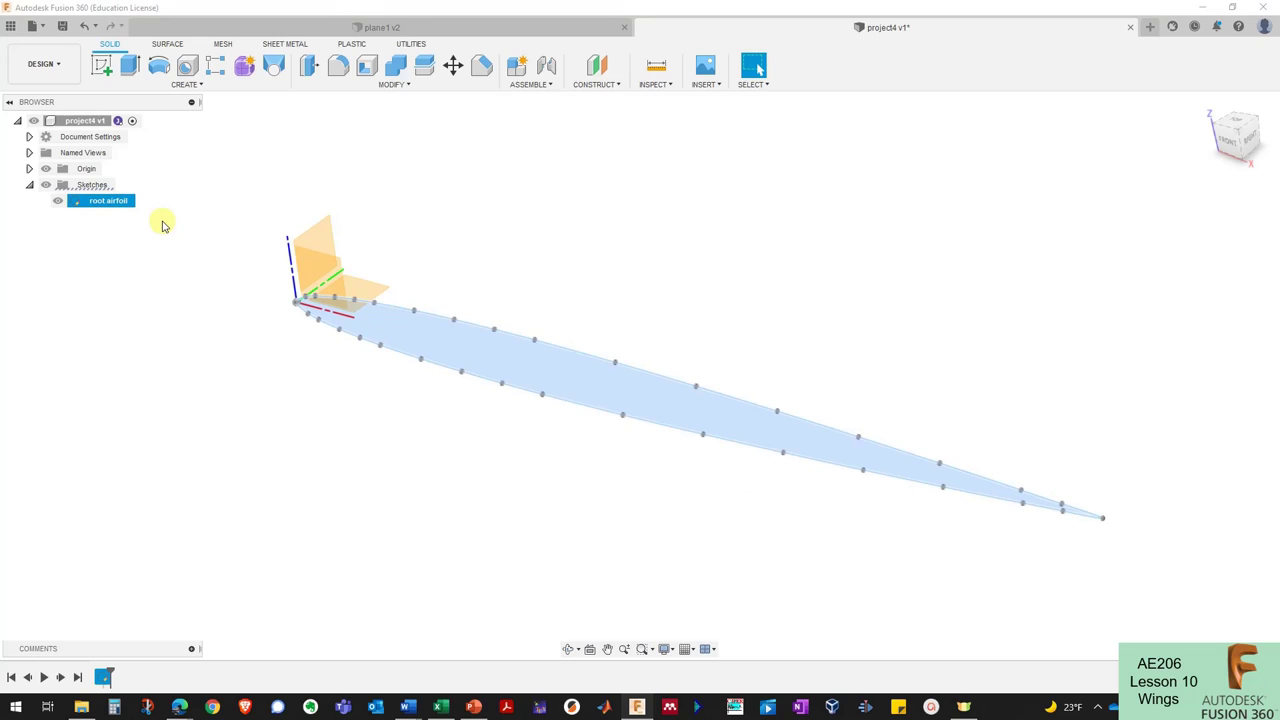
pyautogui.click(163, 225)
pyautogui.doubleClick(105, 201)
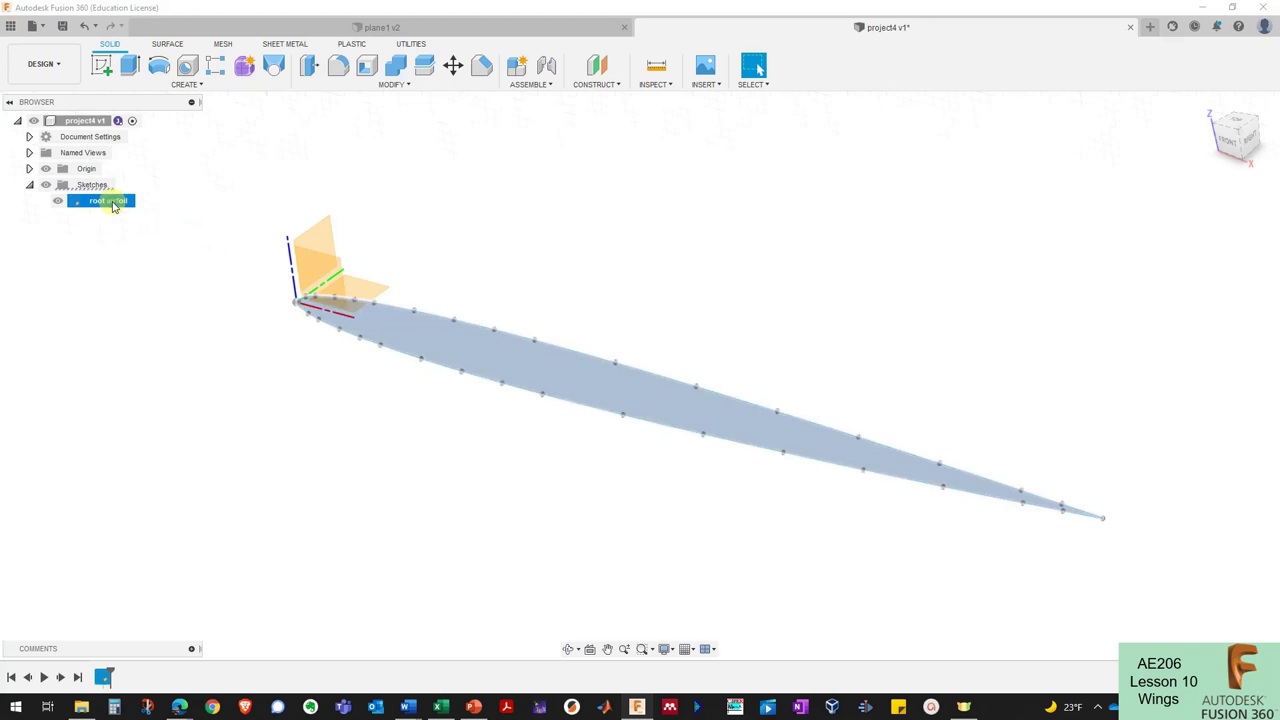
pyautogui.moveTo(857, 254)
pyautogui.mouseDown()
pyautogui.moveTo(86, 434)
pyautogui.moveTo(100, 435)
pyautogui.mouseUp()
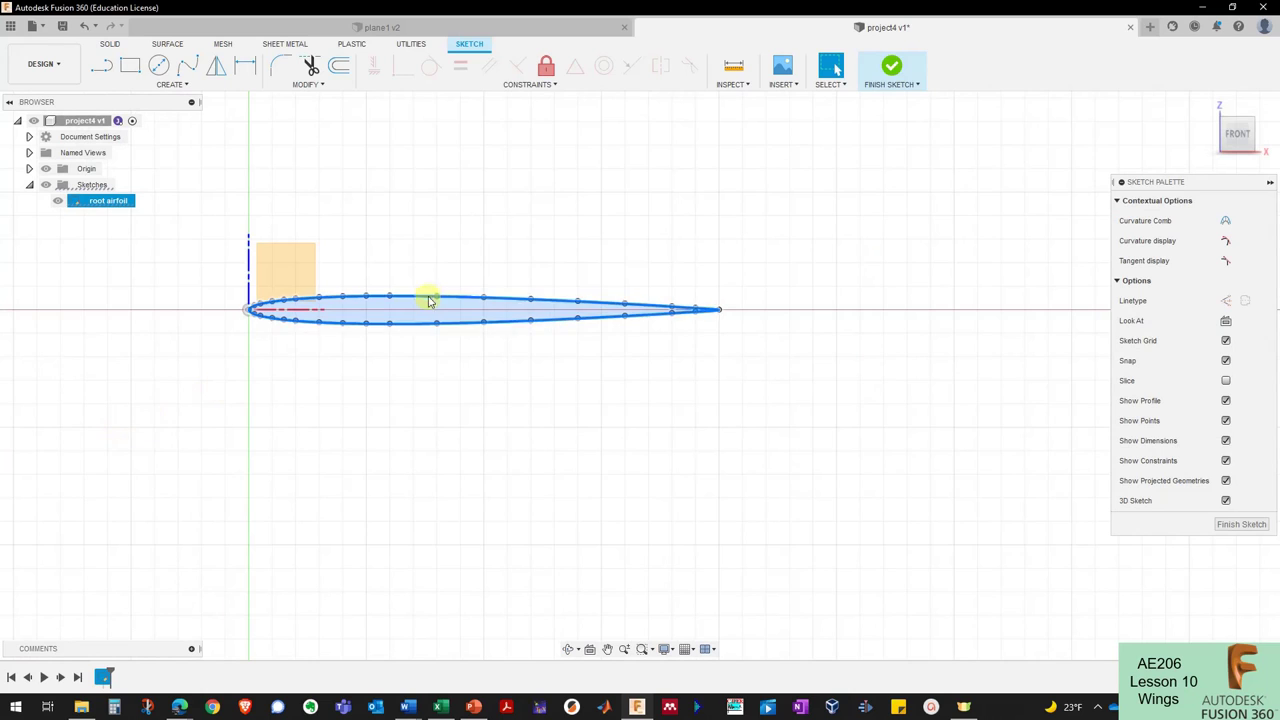
pyautogui.click(891, 68)
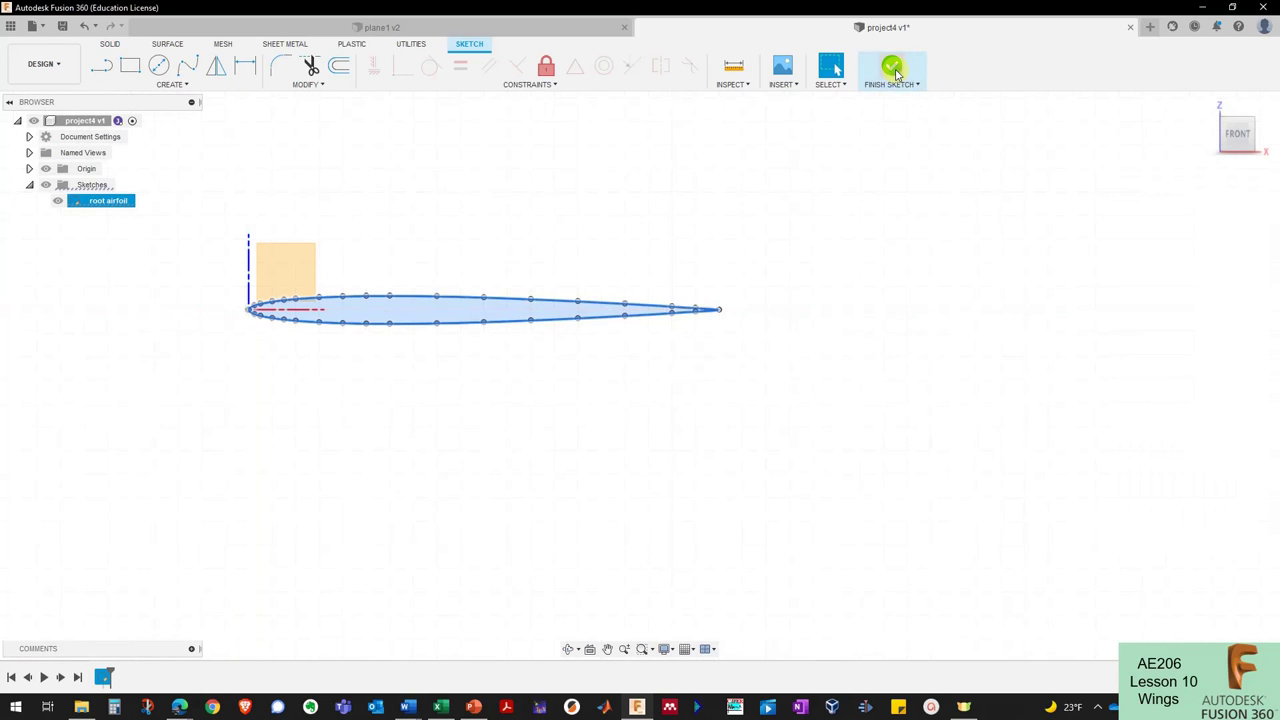
# Paste the copied airfoil, without offset or rotation, into a new sketch on the XZ origin plane and finish the sketch.
pyautogui.click(101, 65)
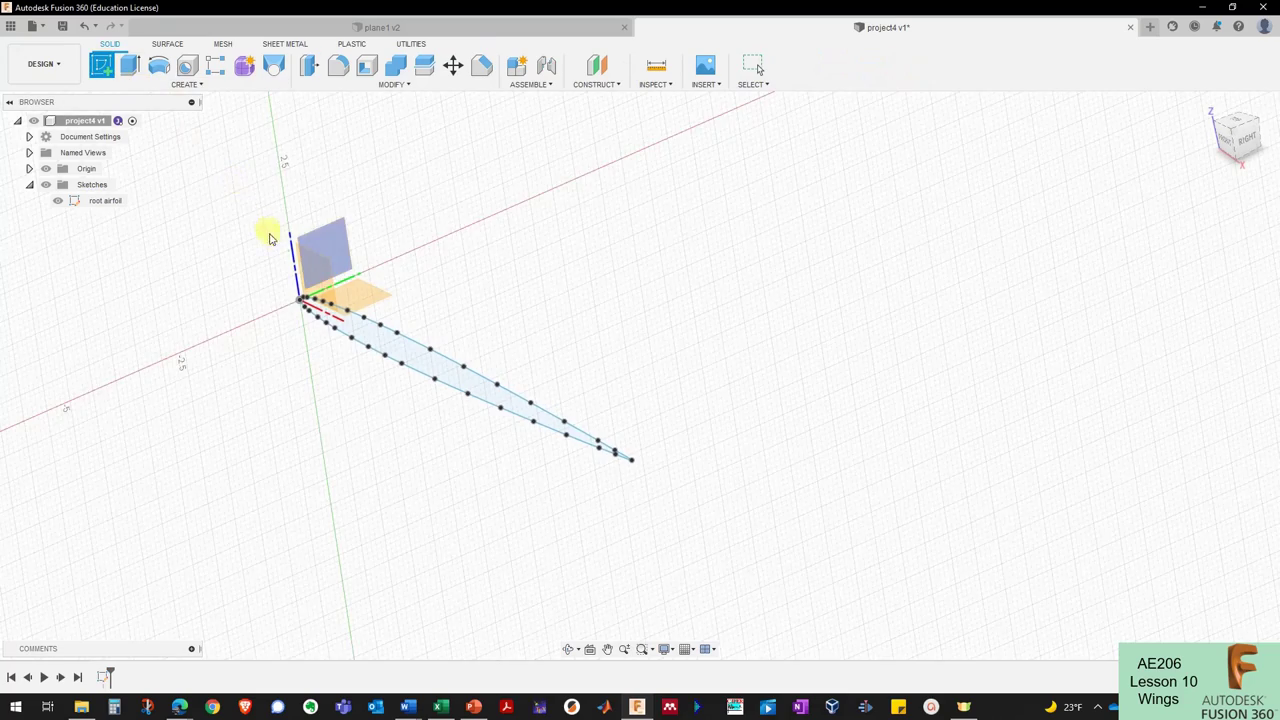
pyautogui.click(311, 271)
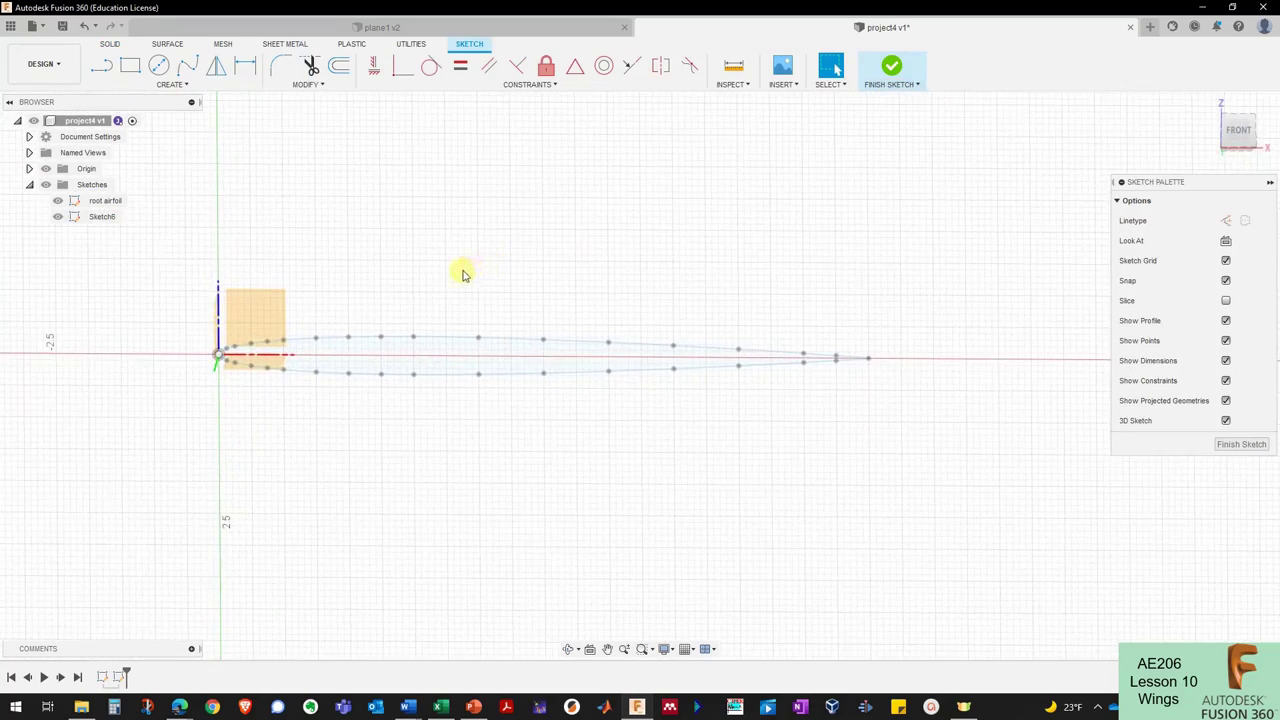
pyautogui.hotkey('ctrl', 'a')
pyautogui.press('m')
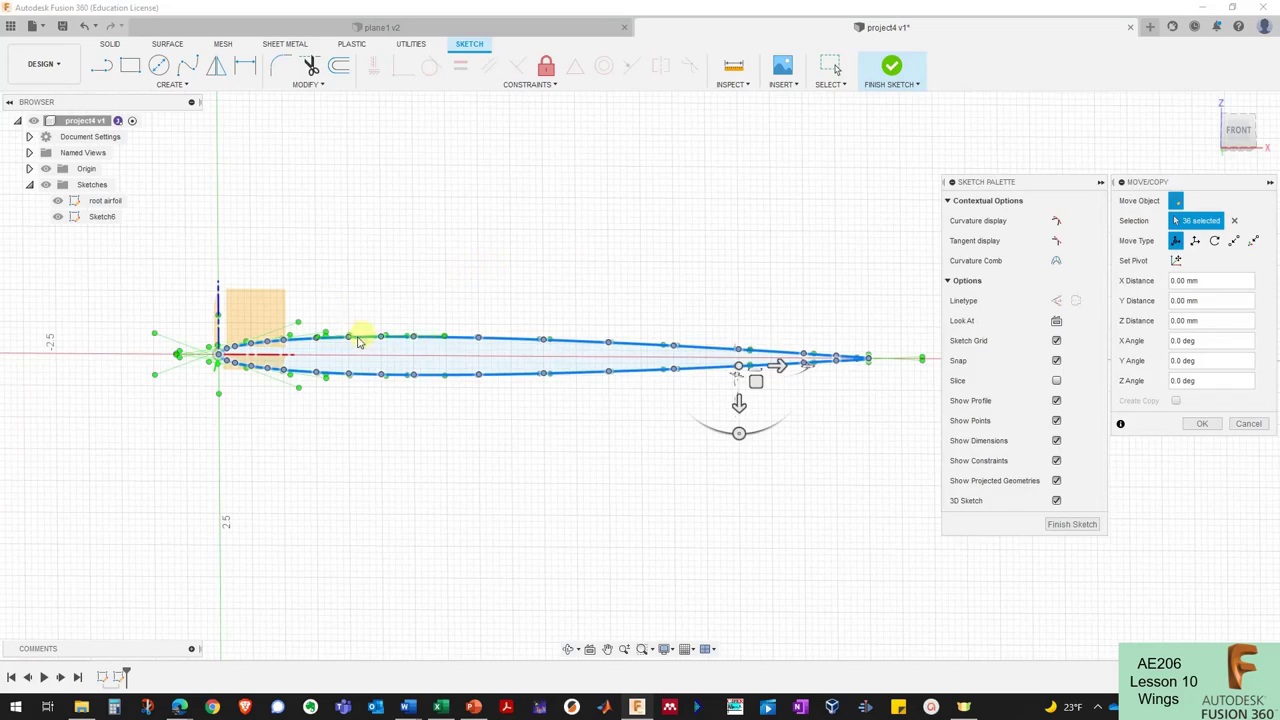
pyautogui.scroll(8, 371, 349)
pyautogui.scroll(-4, 300, 322)
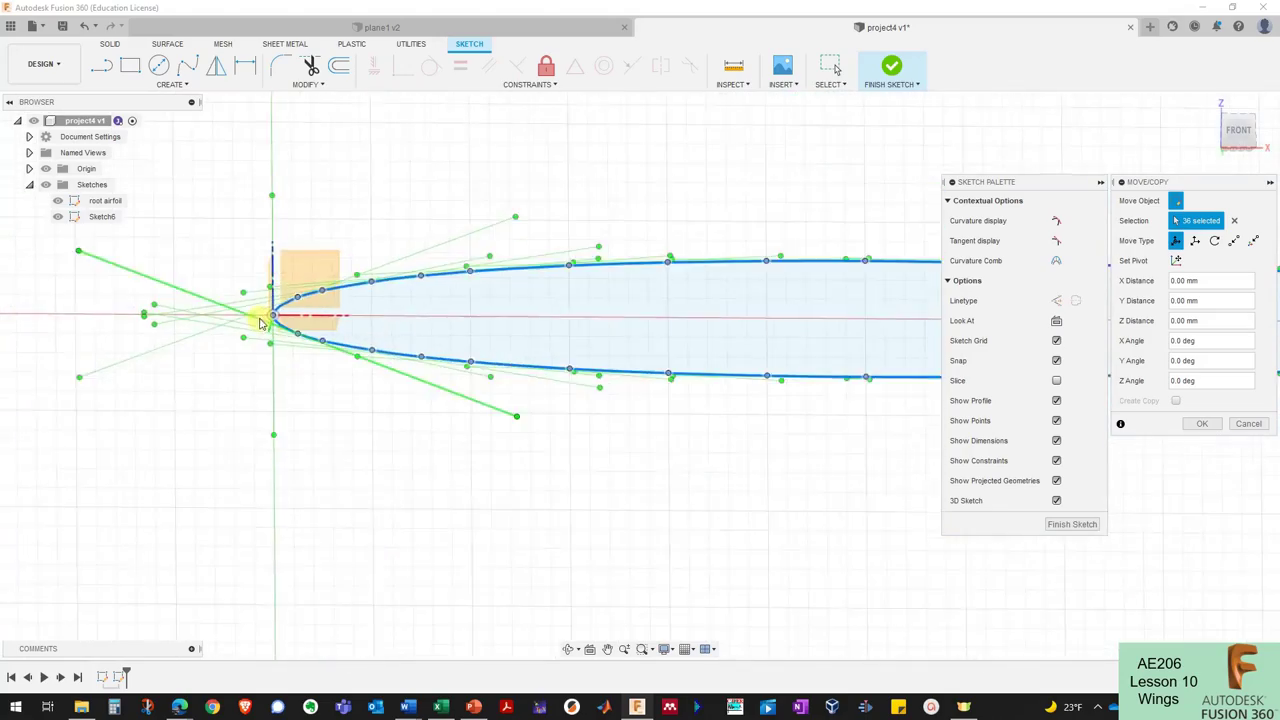
pyautogui.scroll(-4, 500, 315)
pyautogui.scroll(5, 900, 360)
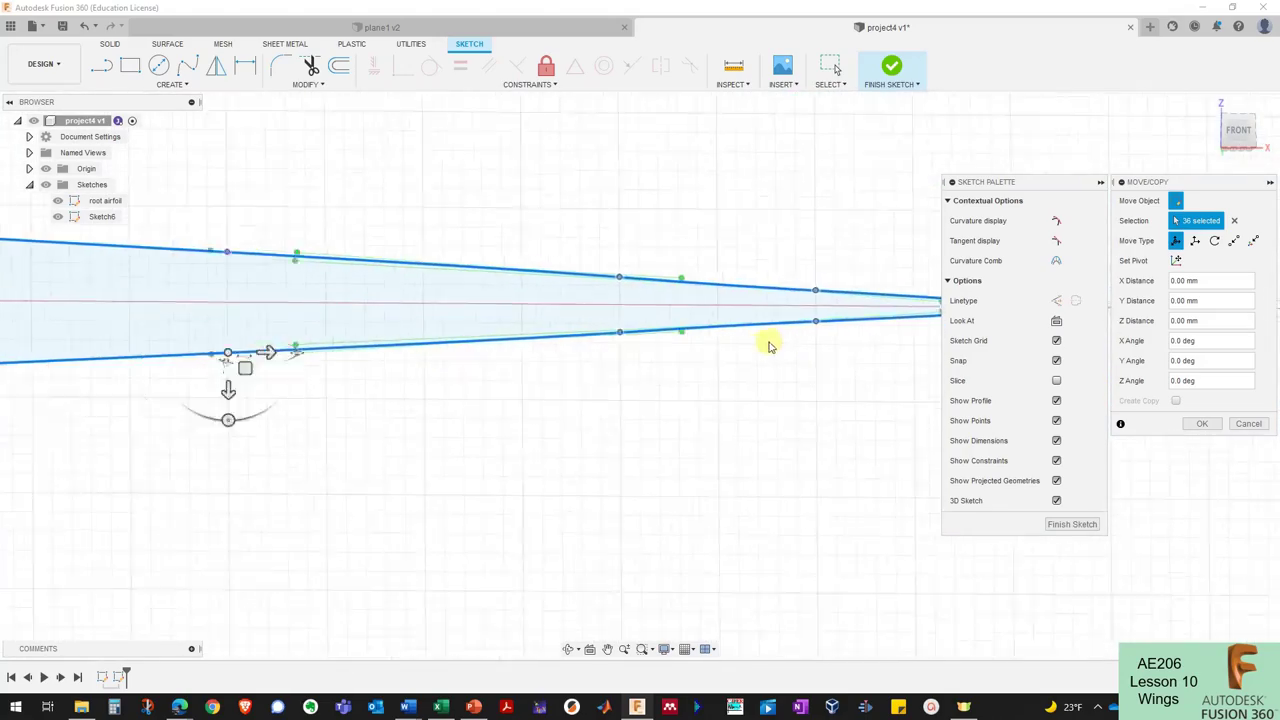
pyautogui.scroll(-4, 770, 346)
pyautogui.scroll(6, 243, 337)
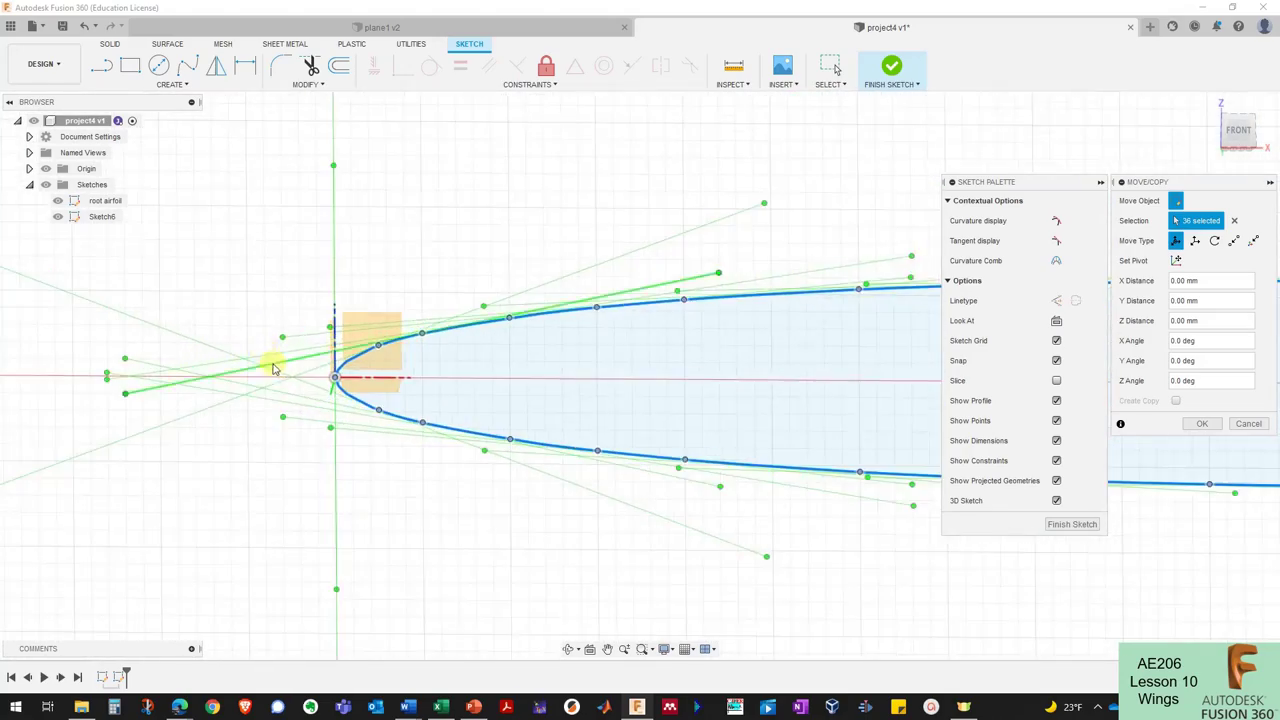
pyautogui.scroll(2, 275, 368)
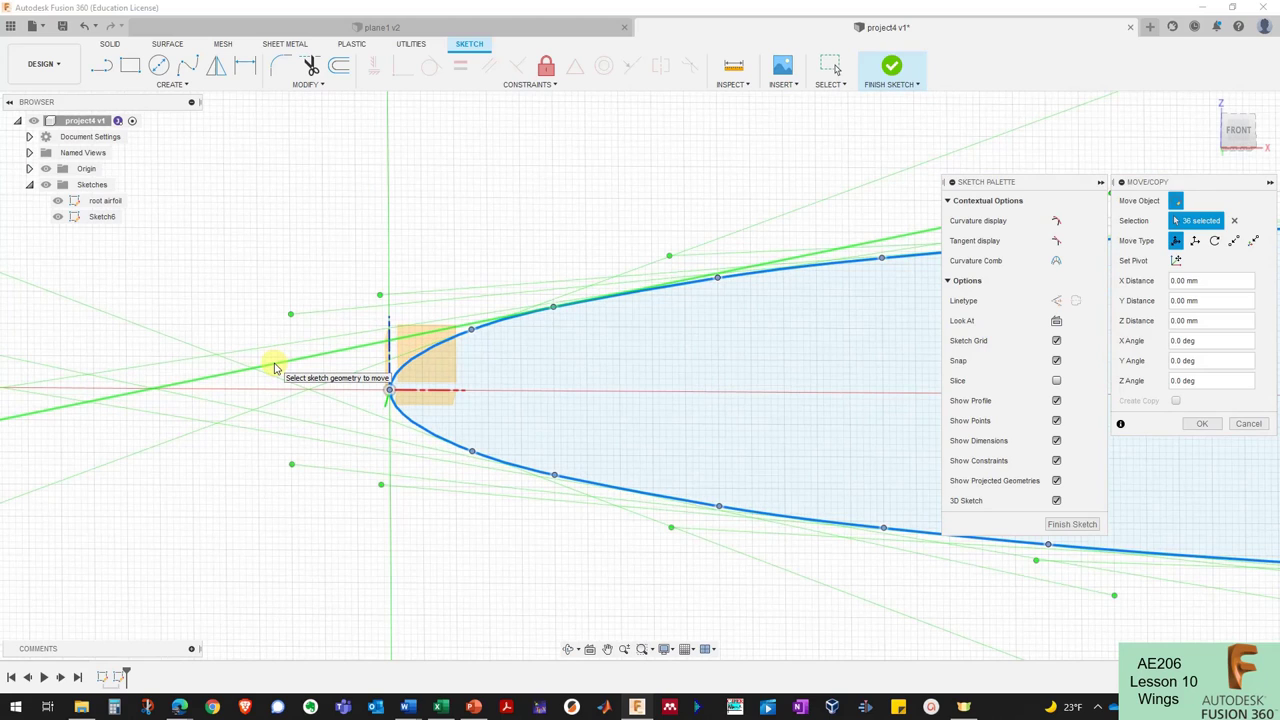
pyautogui.scroll(-5, 275, 368)
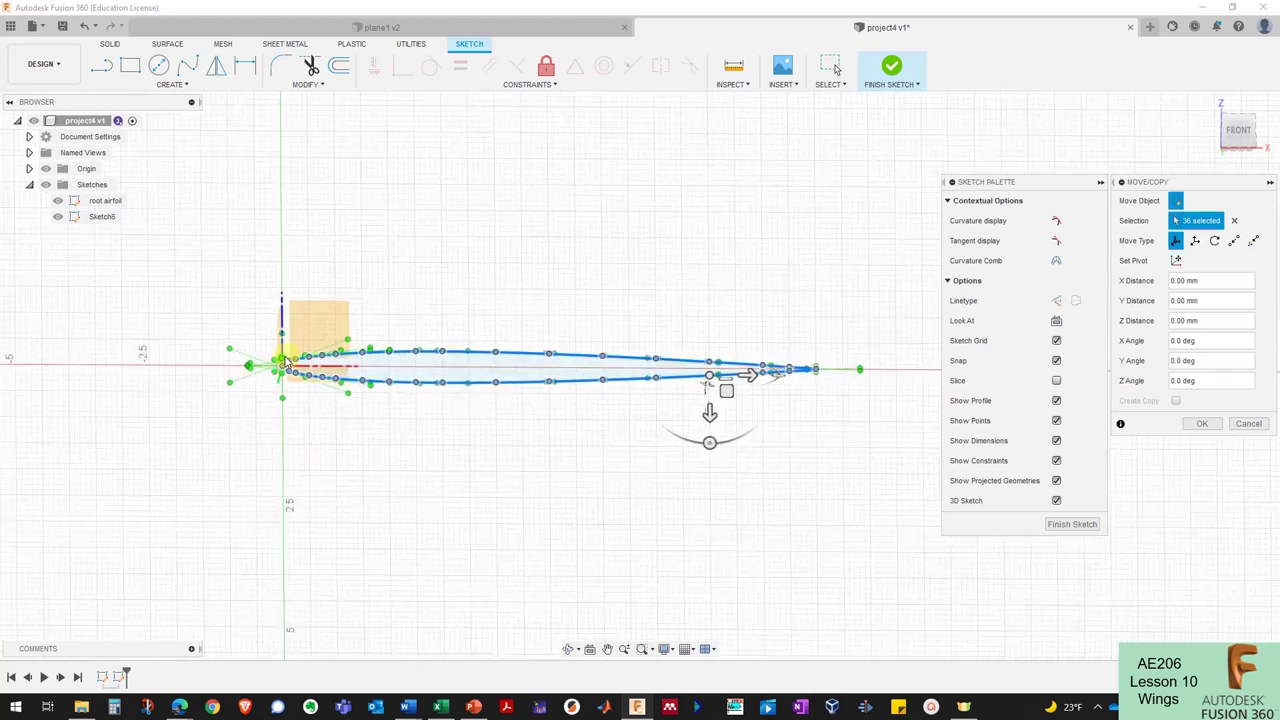
pyautogui.scroll(1, 725, 272)
pyautogui.click(893, 86)
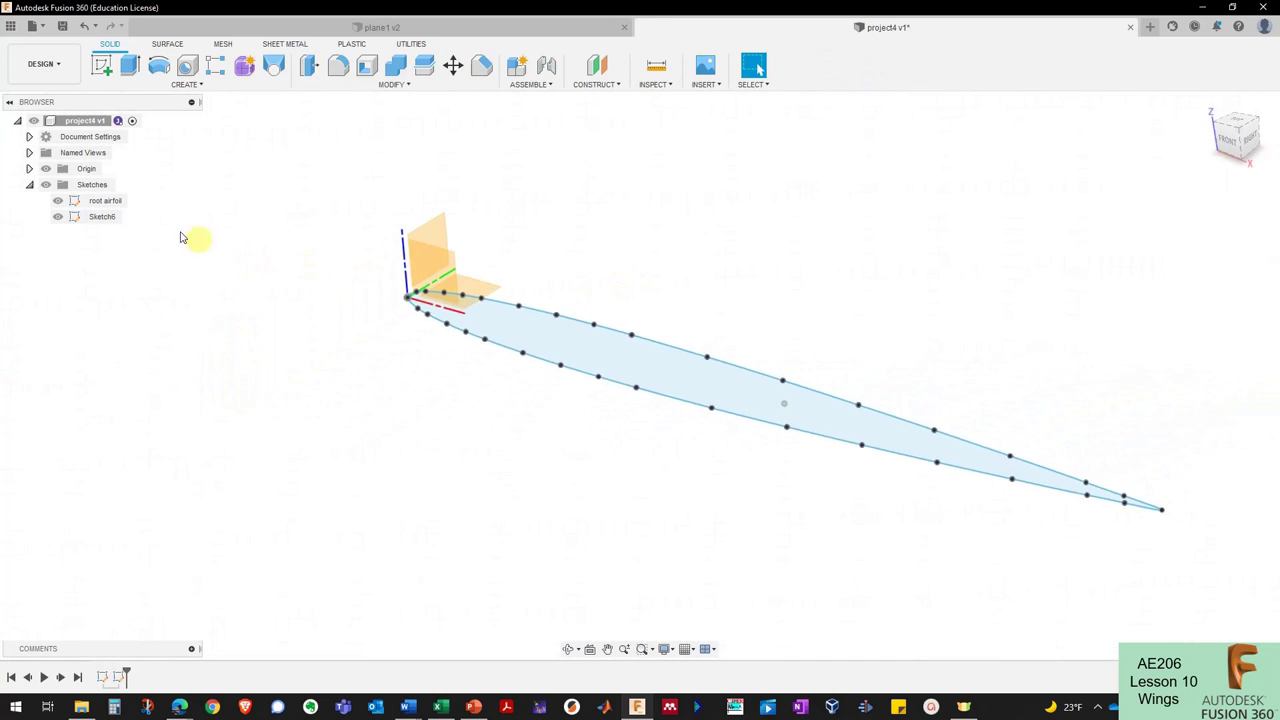
# Rename the pasted airfoil sketch as "tip airfoil", hiding the root airfoil sketch only while doing so.
pyautogui.click(57, 200)
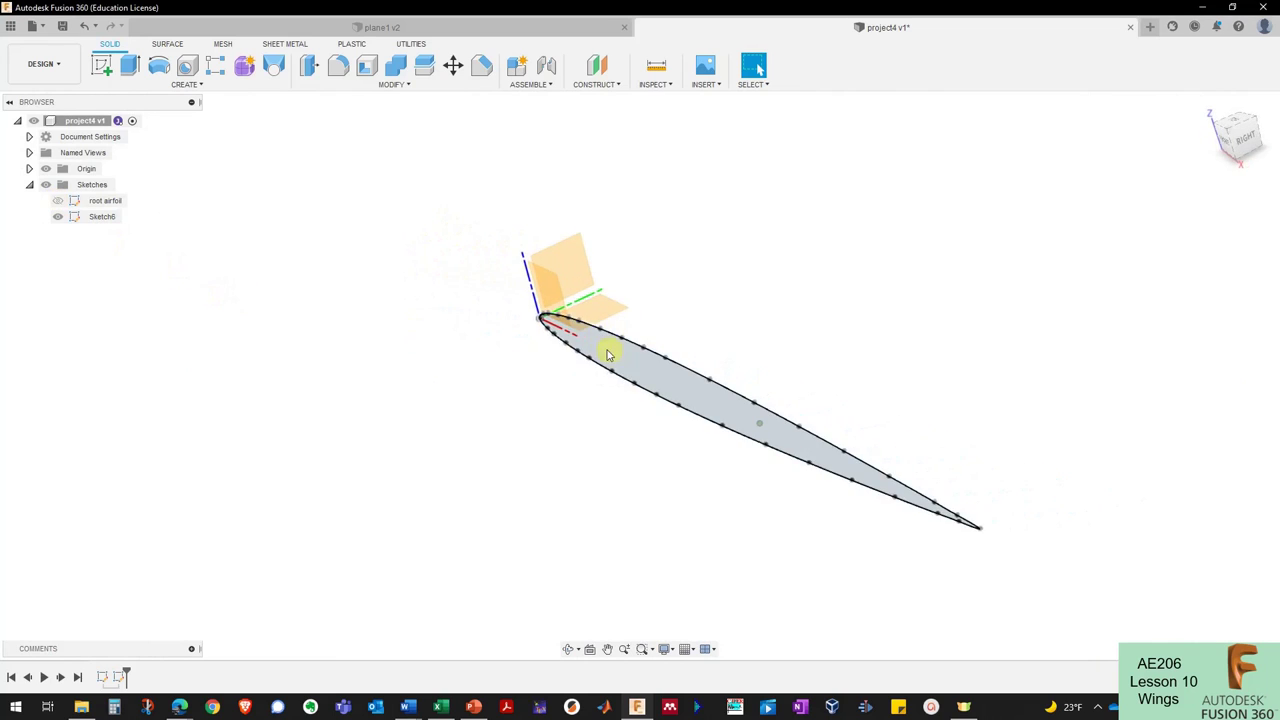
pyautogui.click(108, 217)
pyautogui.click(110, 217)
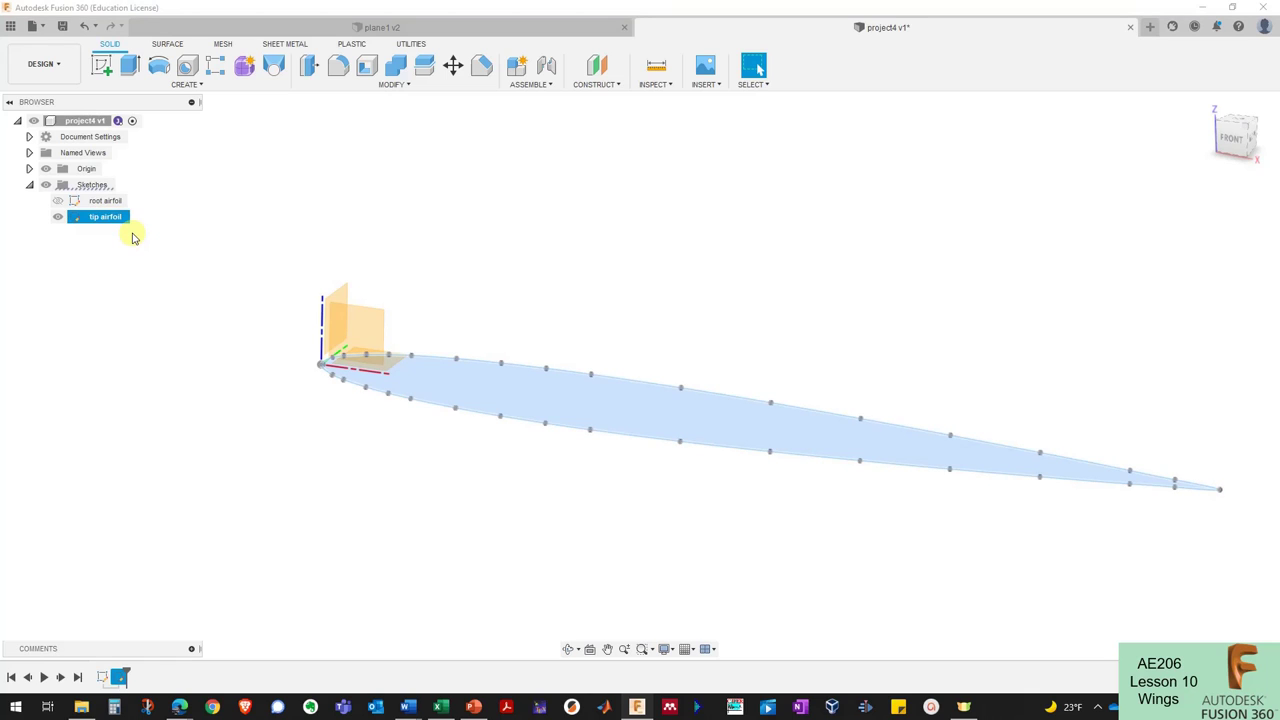
pyautogui.click(133, 237)
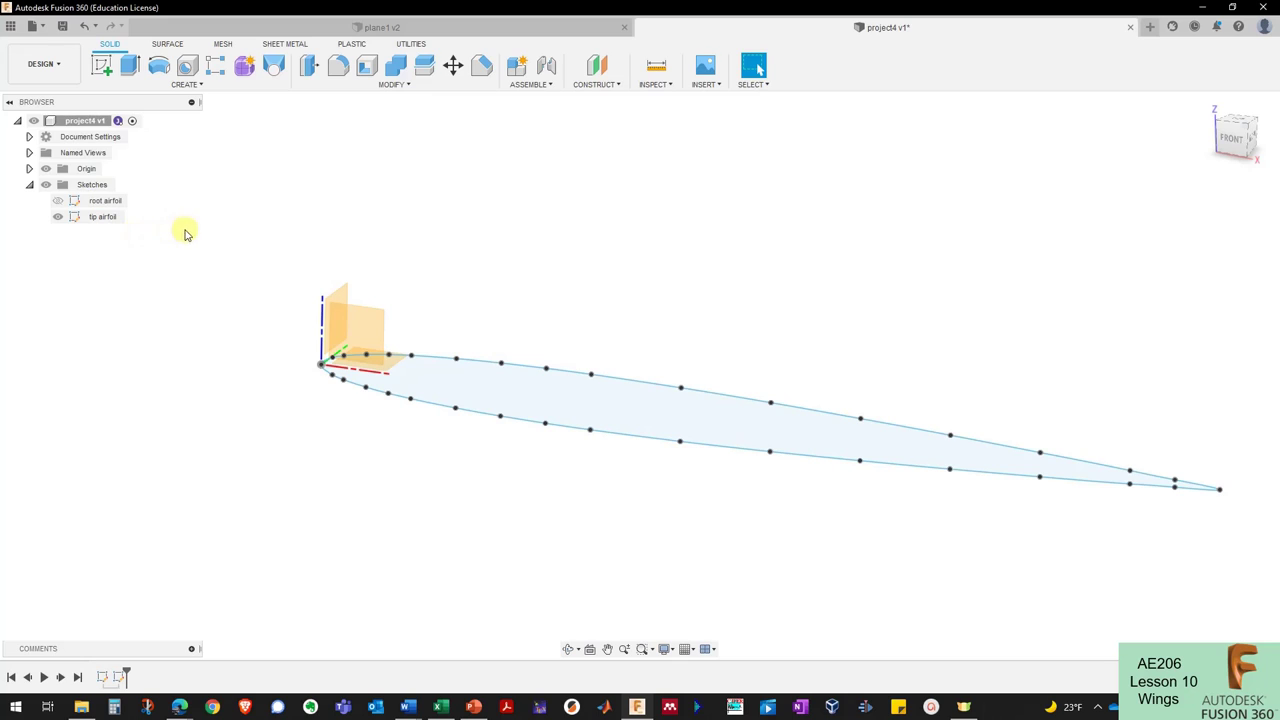
pyautogui.click(57, 200)
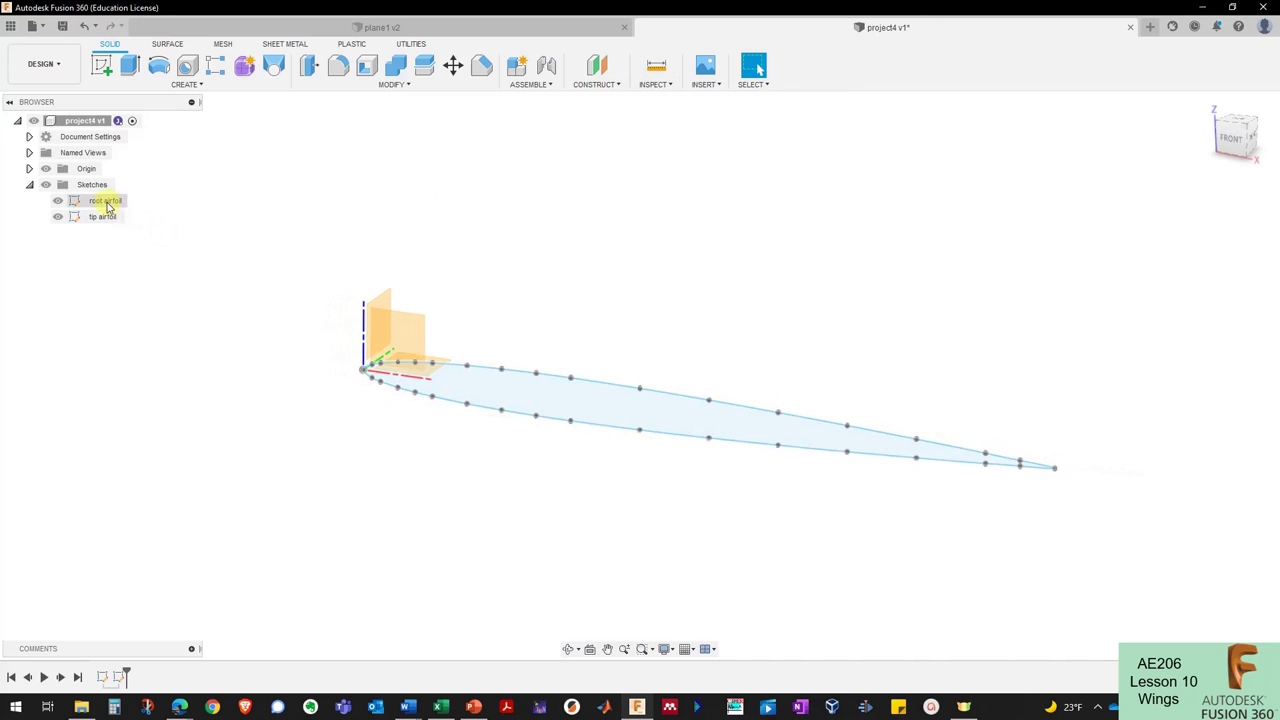
pyautogui.click(400, 84)
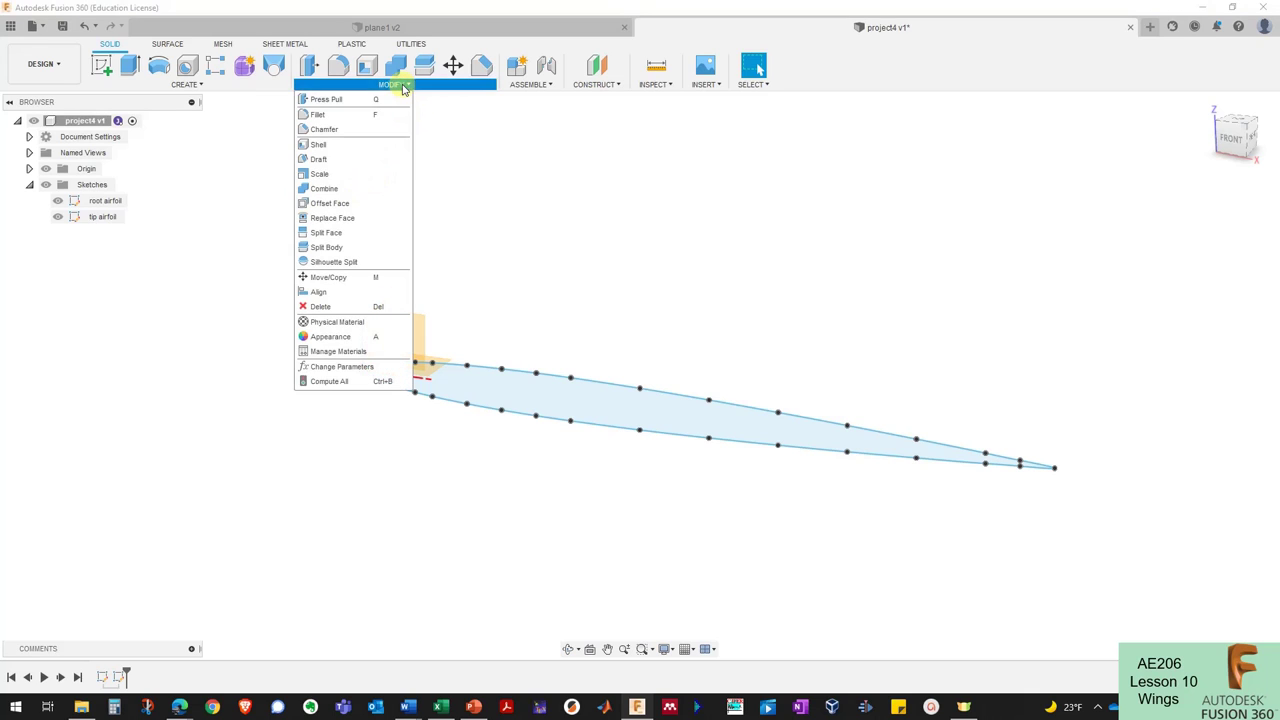
pyautogui.click(320, 174)
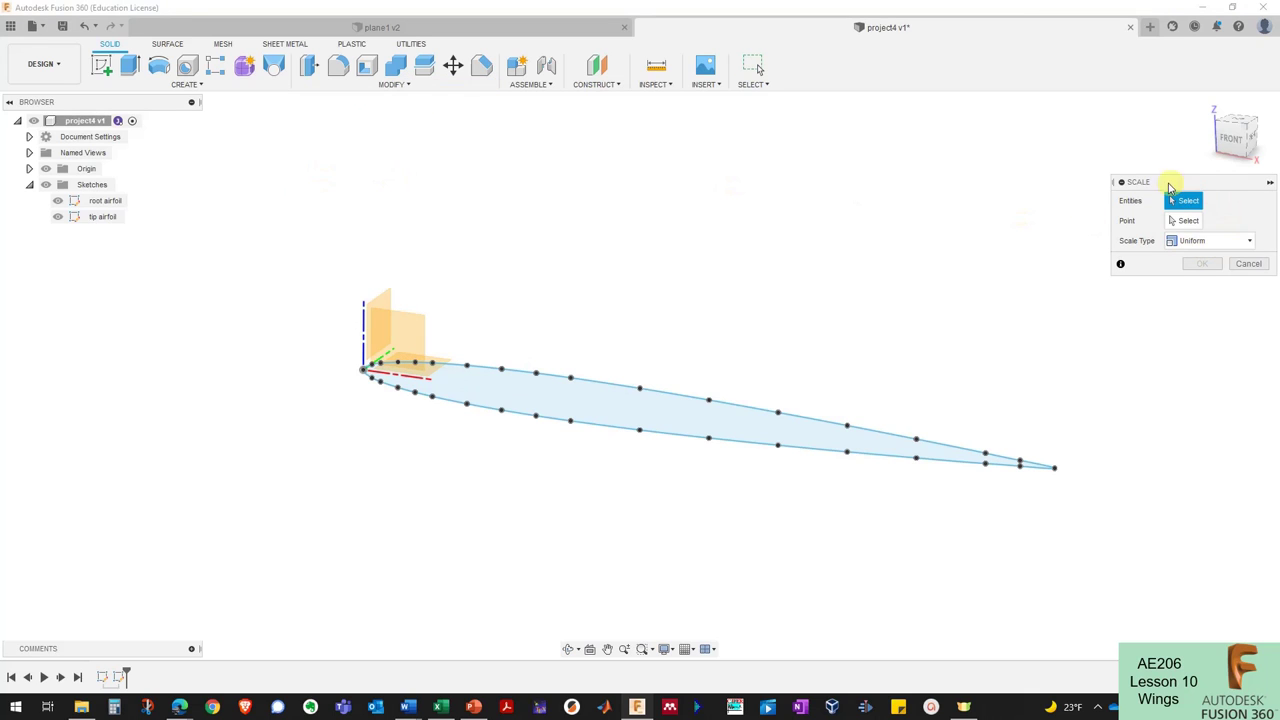
pyautogui.click(102, 201)
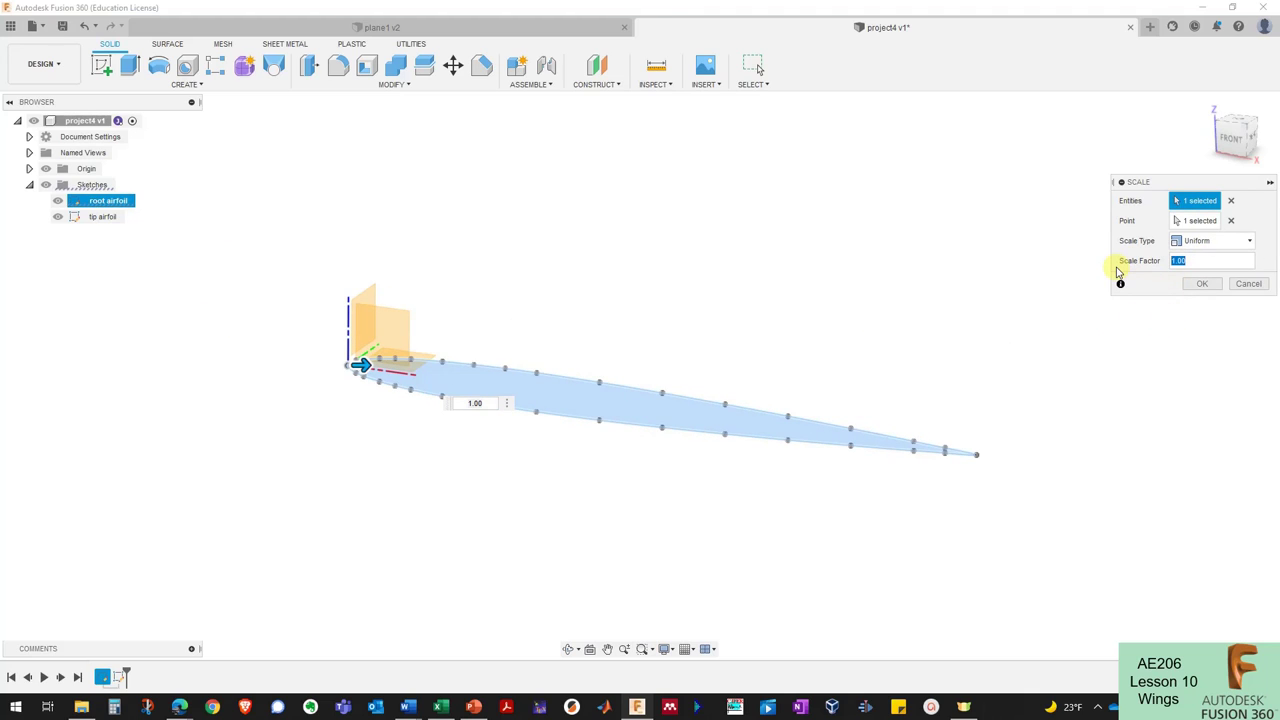
pyautogui.click(1249, 285)
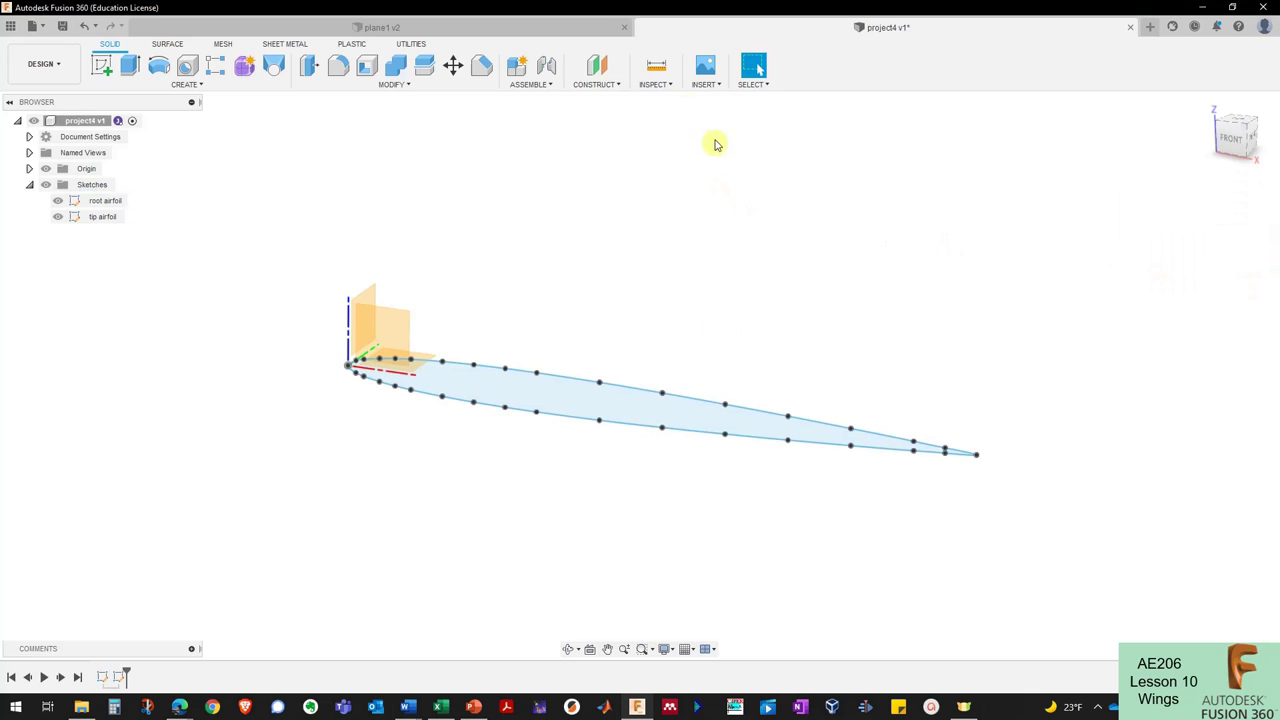
# Measure the airfoil's chord from its leading-edge point at the origin to its trailing-edge point.
pyautogui.click(656, 65)
pyautogui.scroll(5, 360, 330)
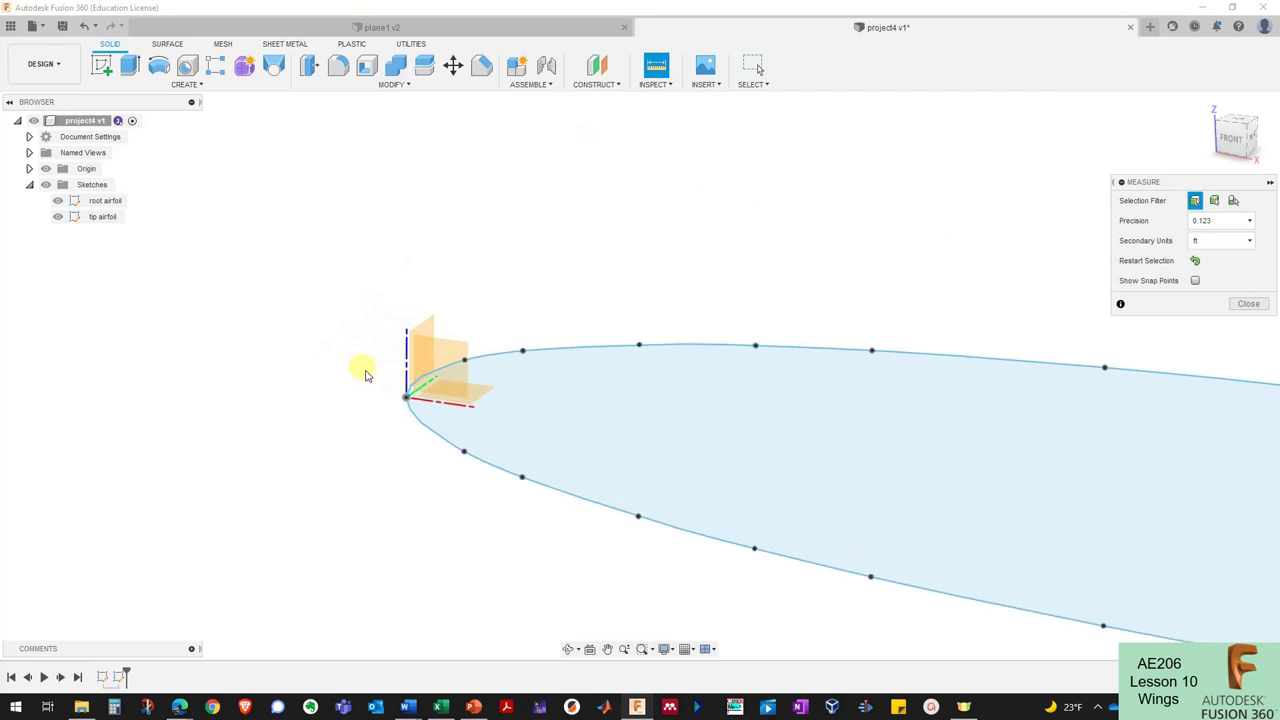
pyautogui.click(427, 415)
pyautogui.scroll(-5, 240, 371)
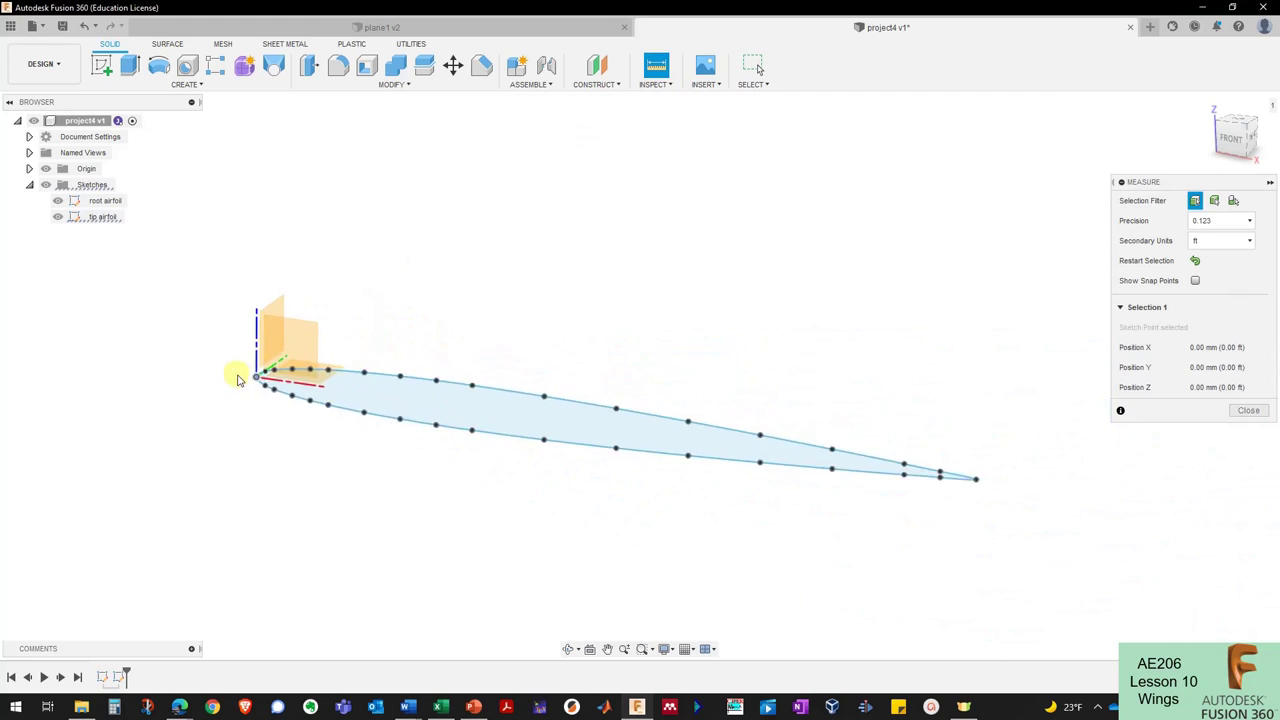
pyautogui.click(924, 466)
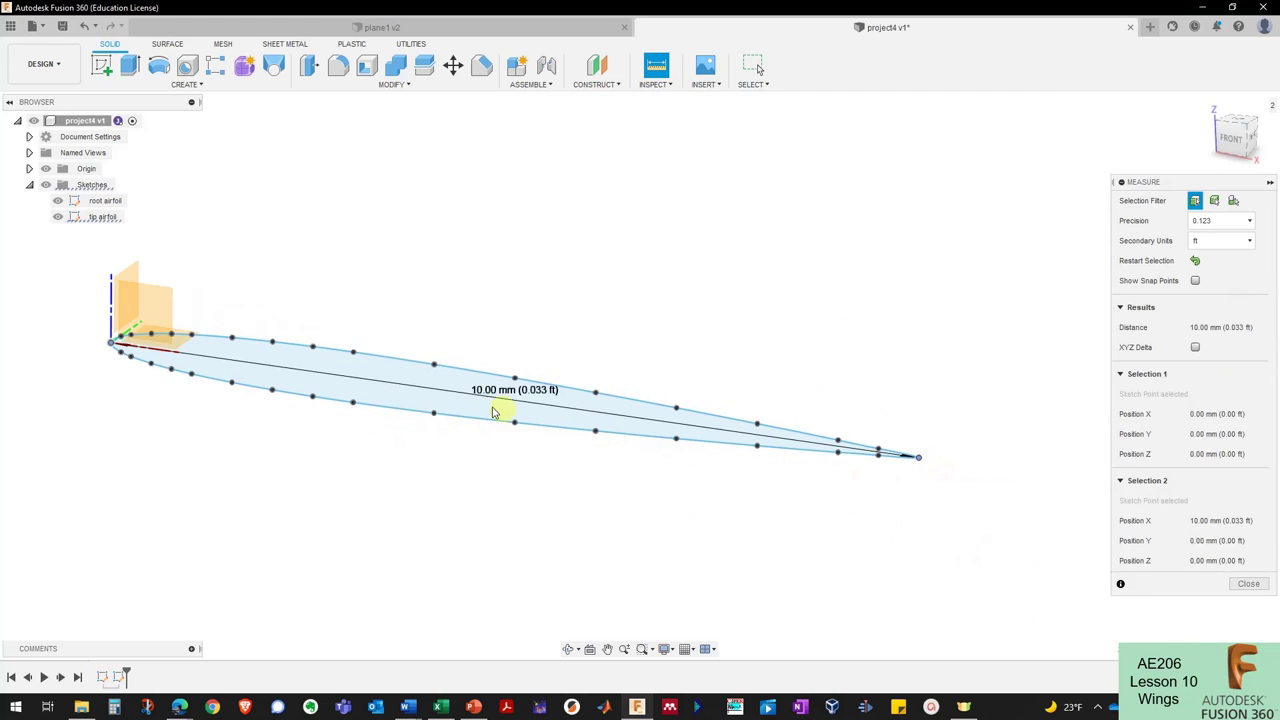
pyautogui.click(817, 197)
# Scale the root airfoil sketch uniformly, using a scale factor based on the c_r parameter.
pyautogui.click(368, 86)
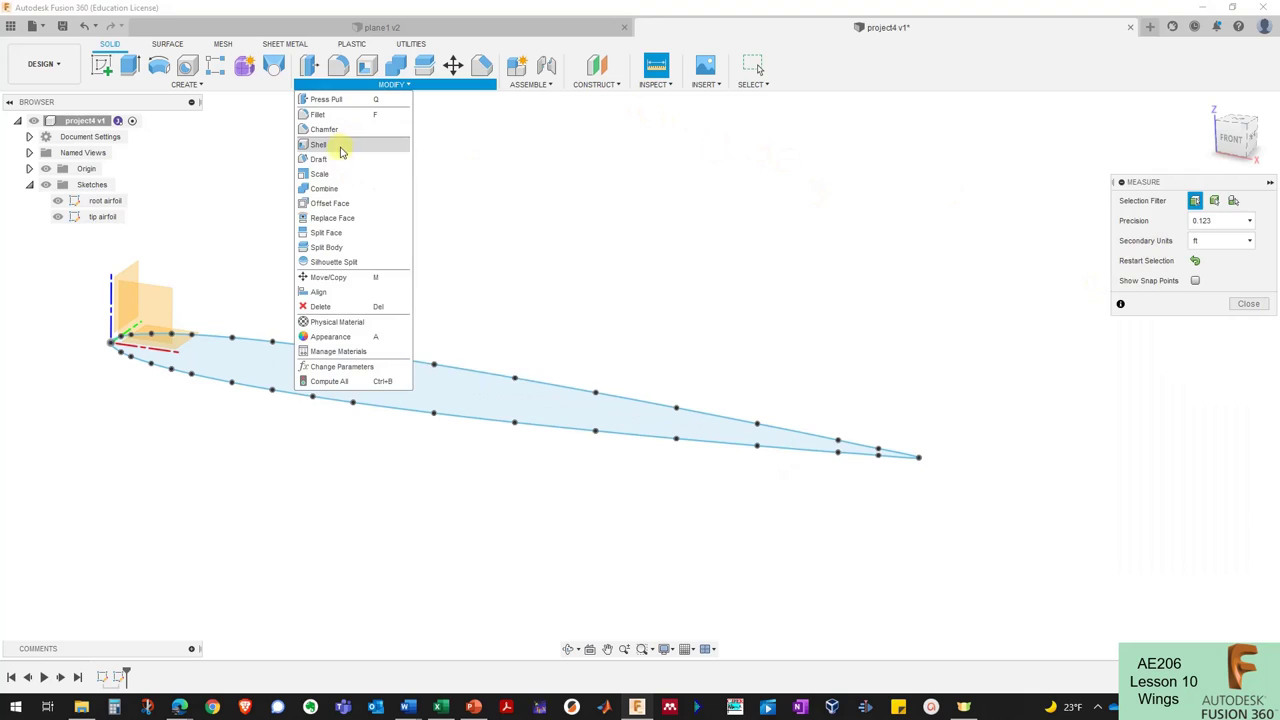
pyautogui.click(329, 174)
pyautogui.click(112, 202)
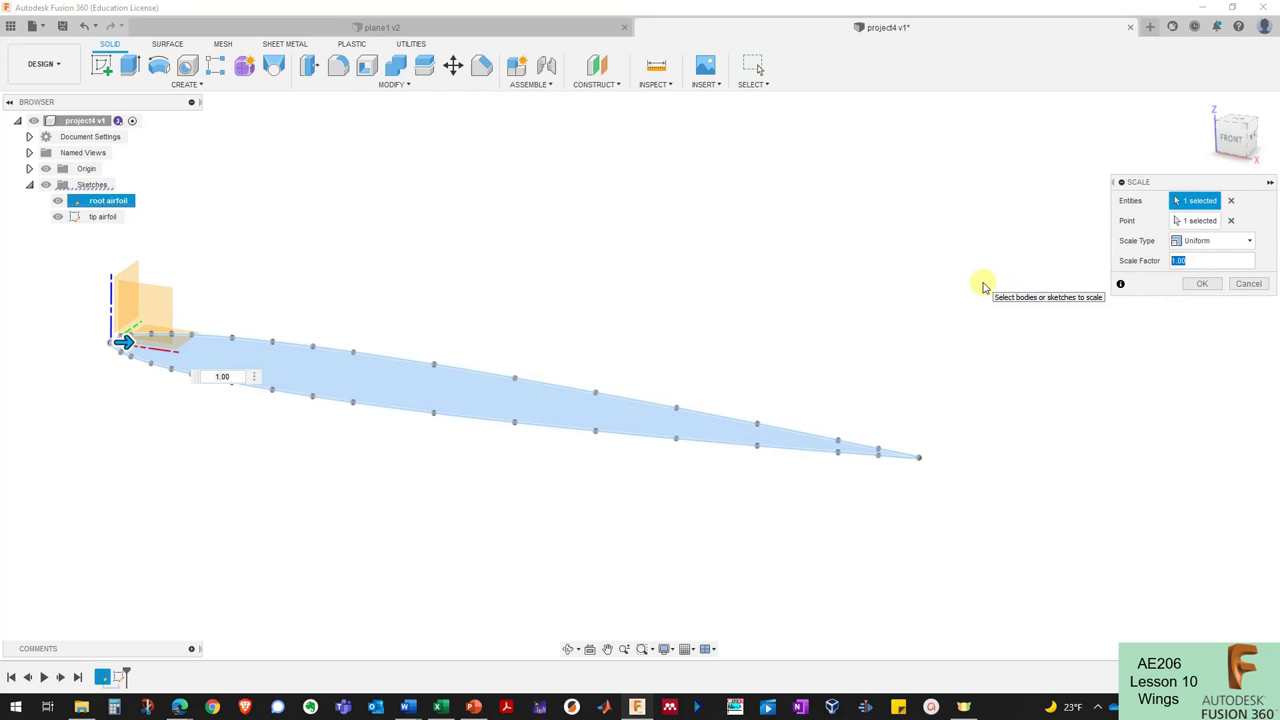
pyautogui.write('c_r')
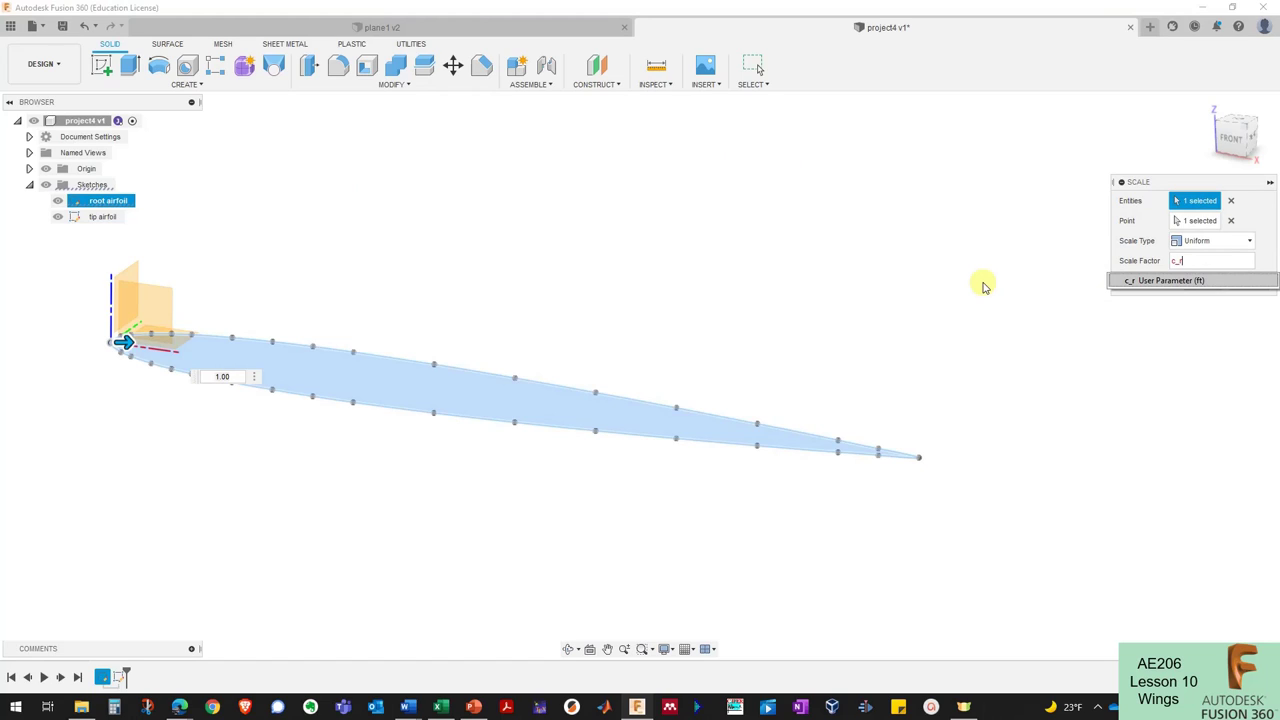
pyautogui.press('Return')
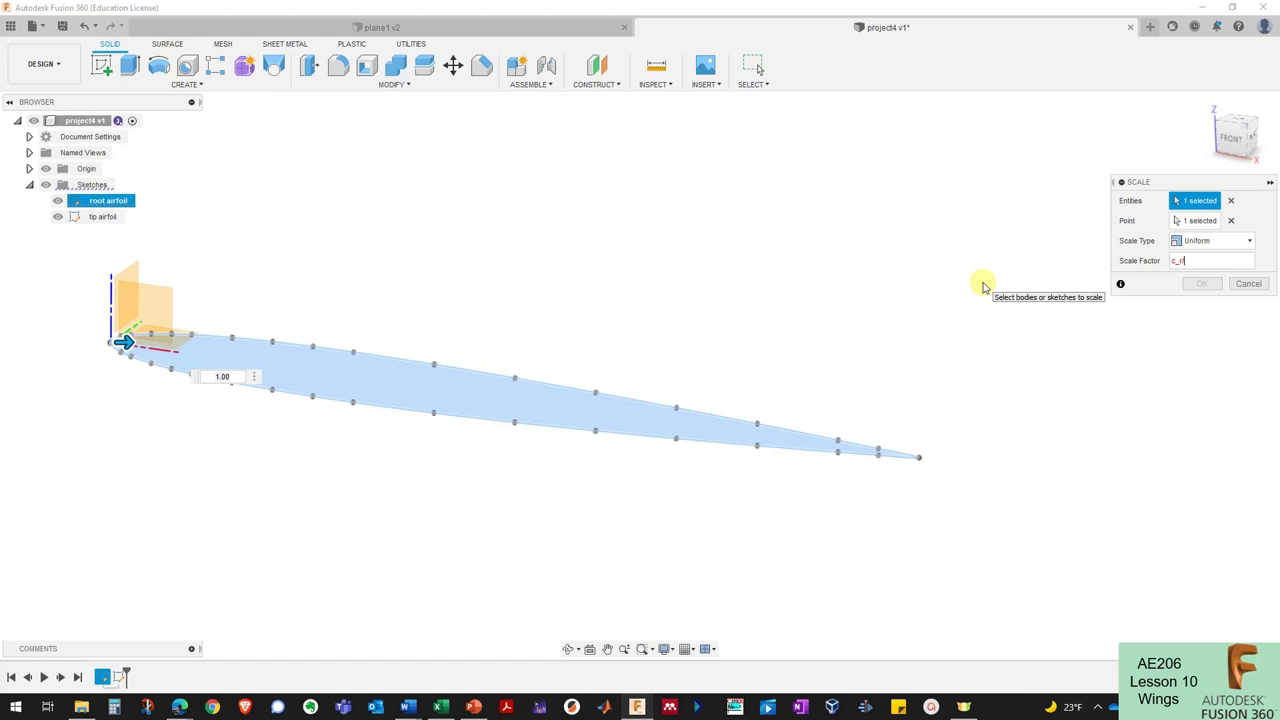
pyautogui.press('Return')
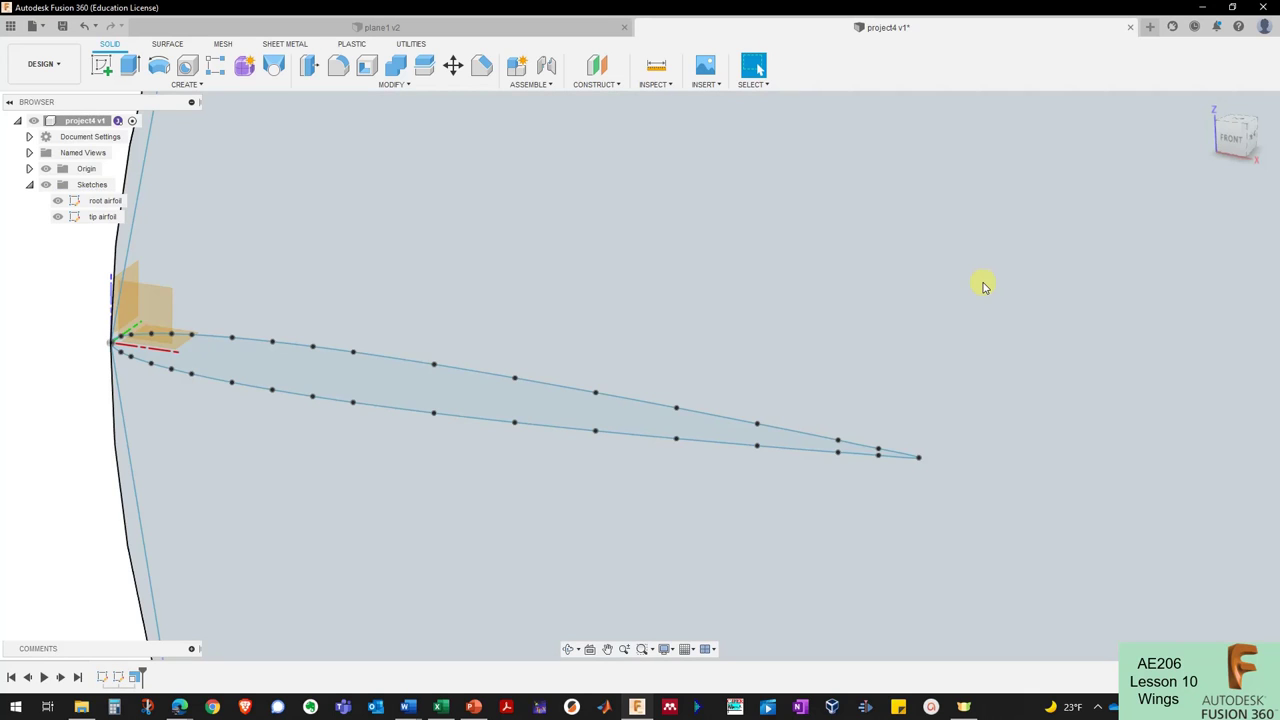
pyautogui.scroll(-5, 230, 362)
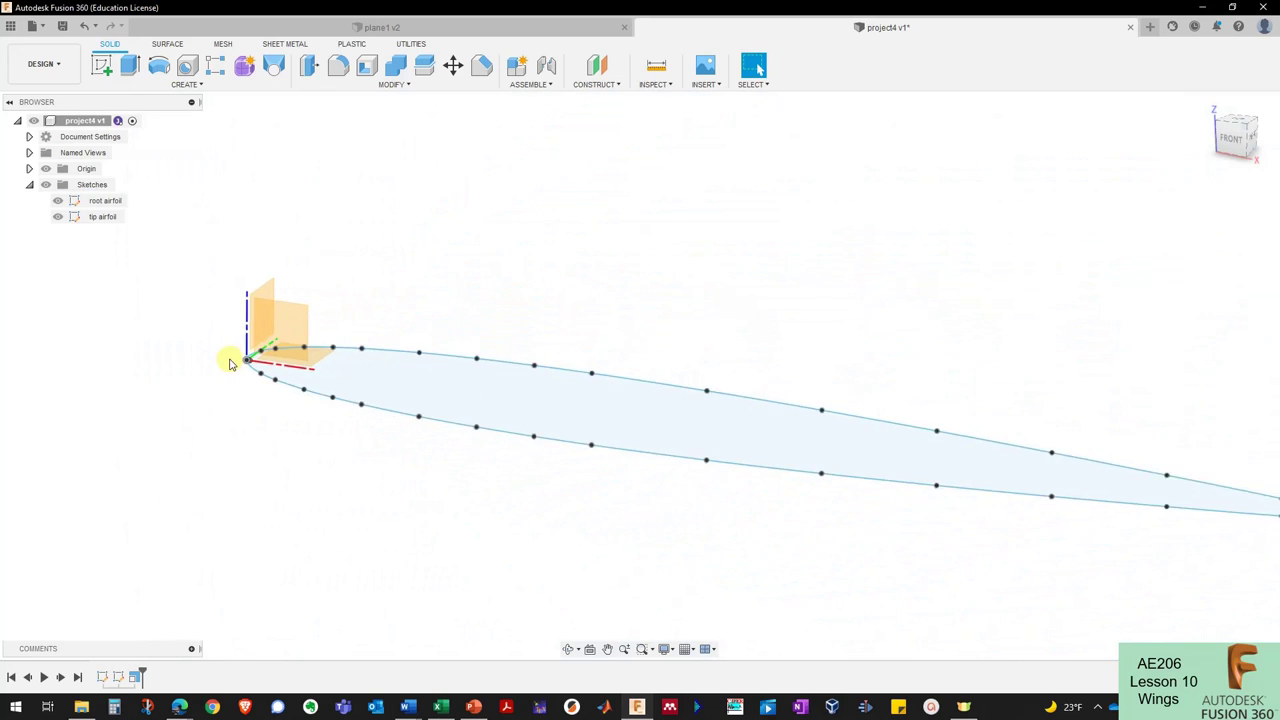
pyautogui.scroll(8, 230, 362)
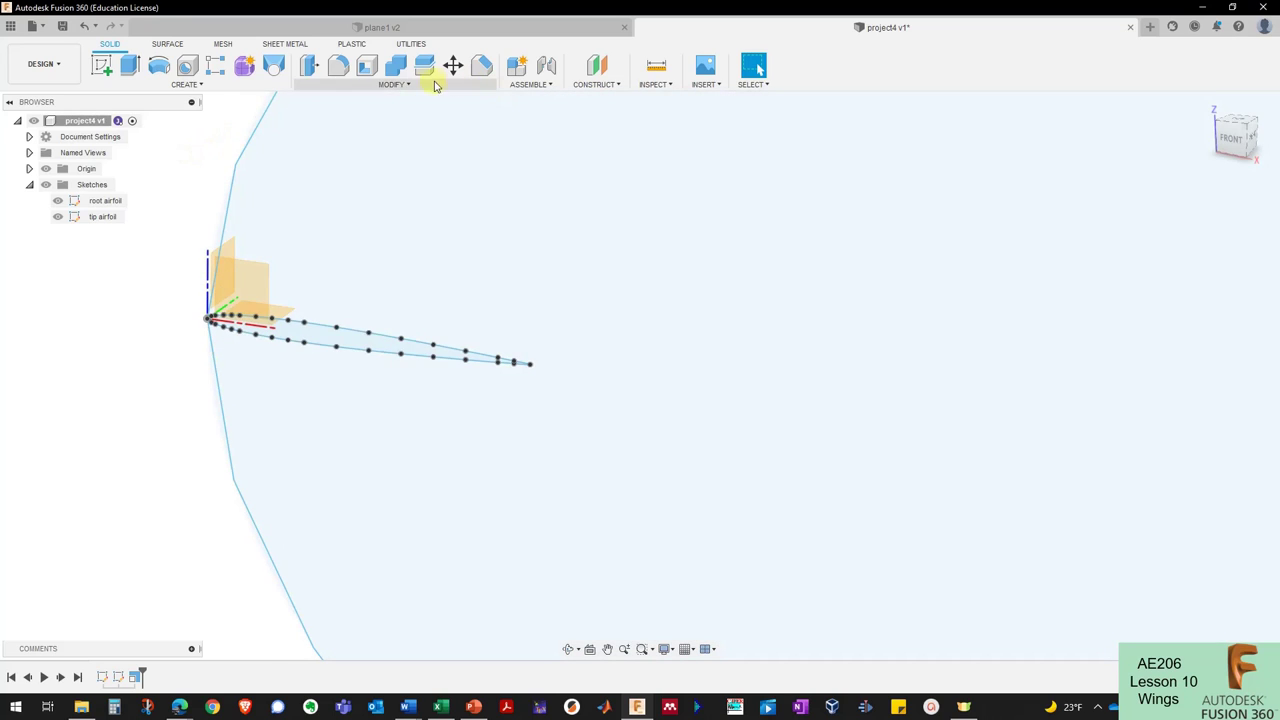
# Scale the tip airfoil sketch uniformly by a factor of c_t/10mm.
pyautogui.click(405, 85)
pyautogui.click(350, 174)
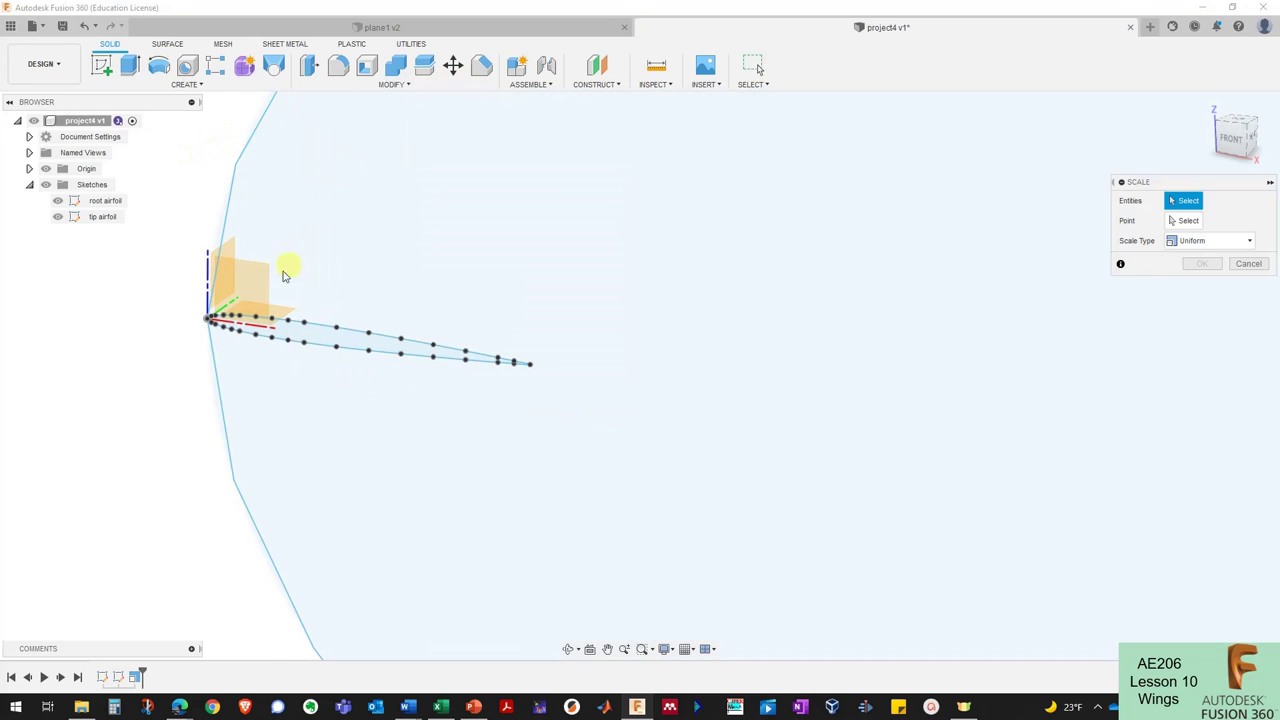
pyautogui.click(100, 216)
pyautogui.click(104, 216)
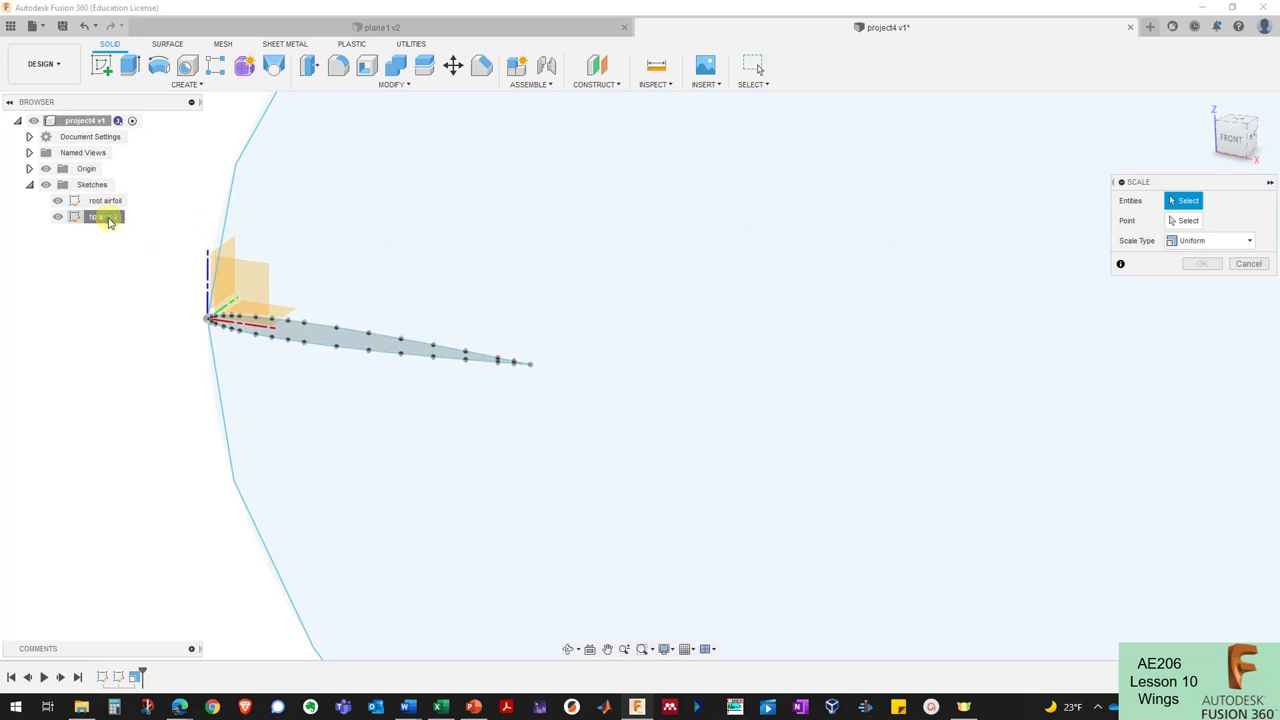
pyautogui.write('c_t/10mm')
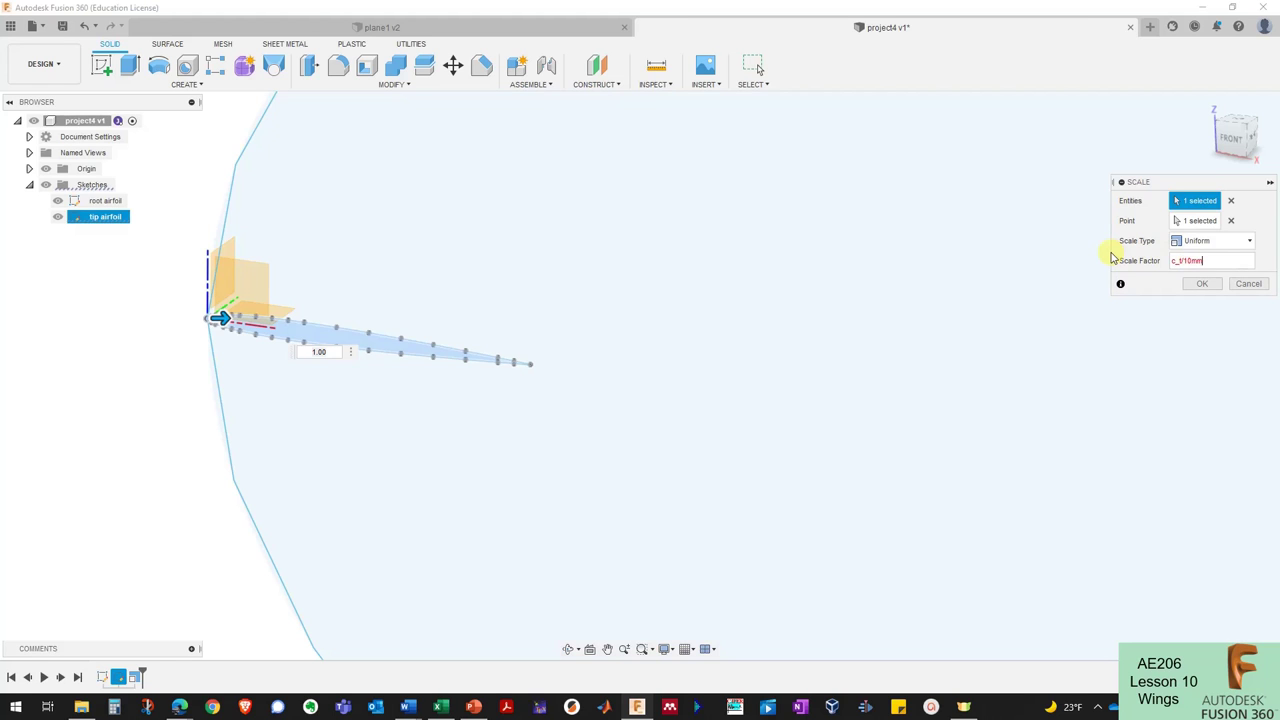
pyautogui.press('Return')
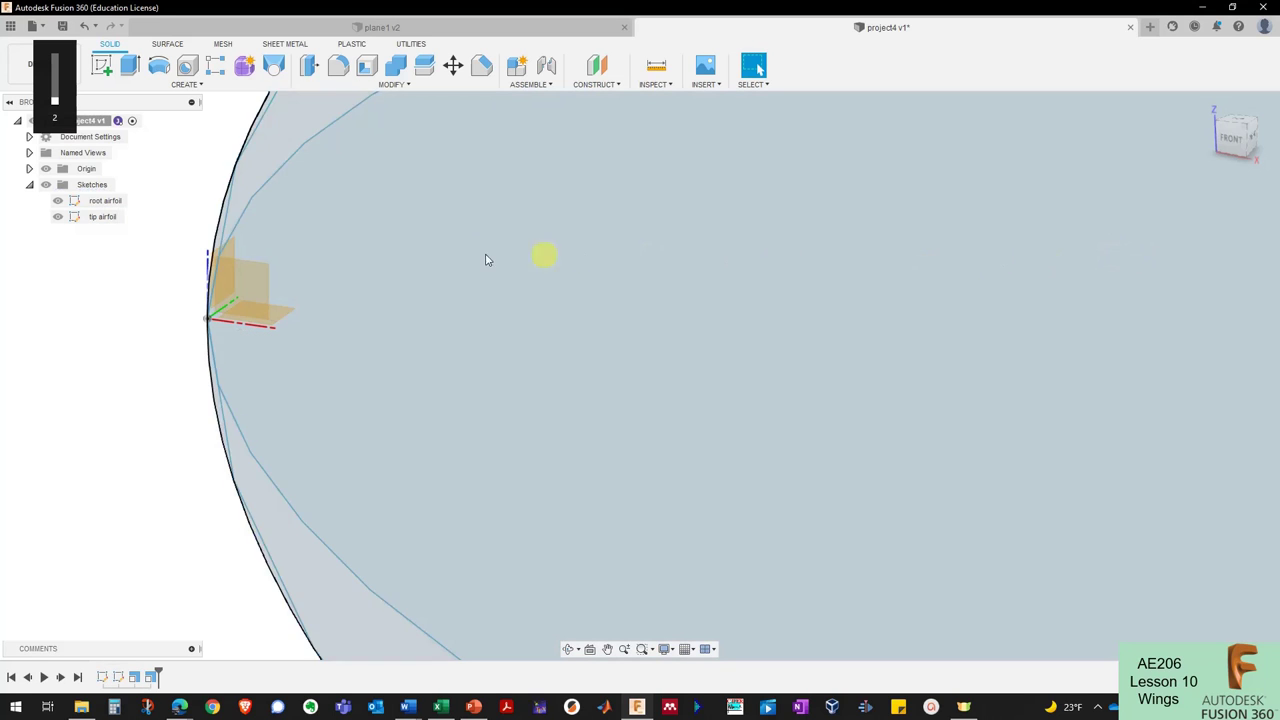
pyautogui.scroll(-5, 486, 257)
pyautogui.scroll(-2, 300, 158)
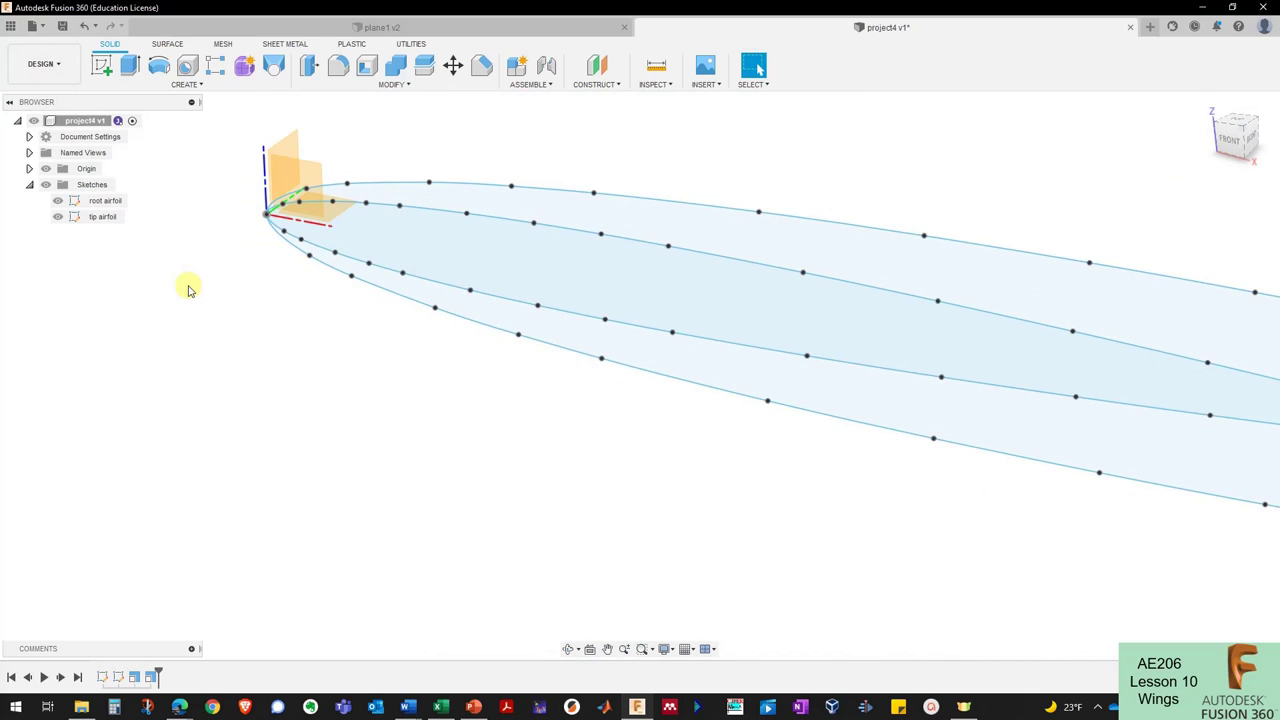
pyautogui.scroll(-3, 182, 290)
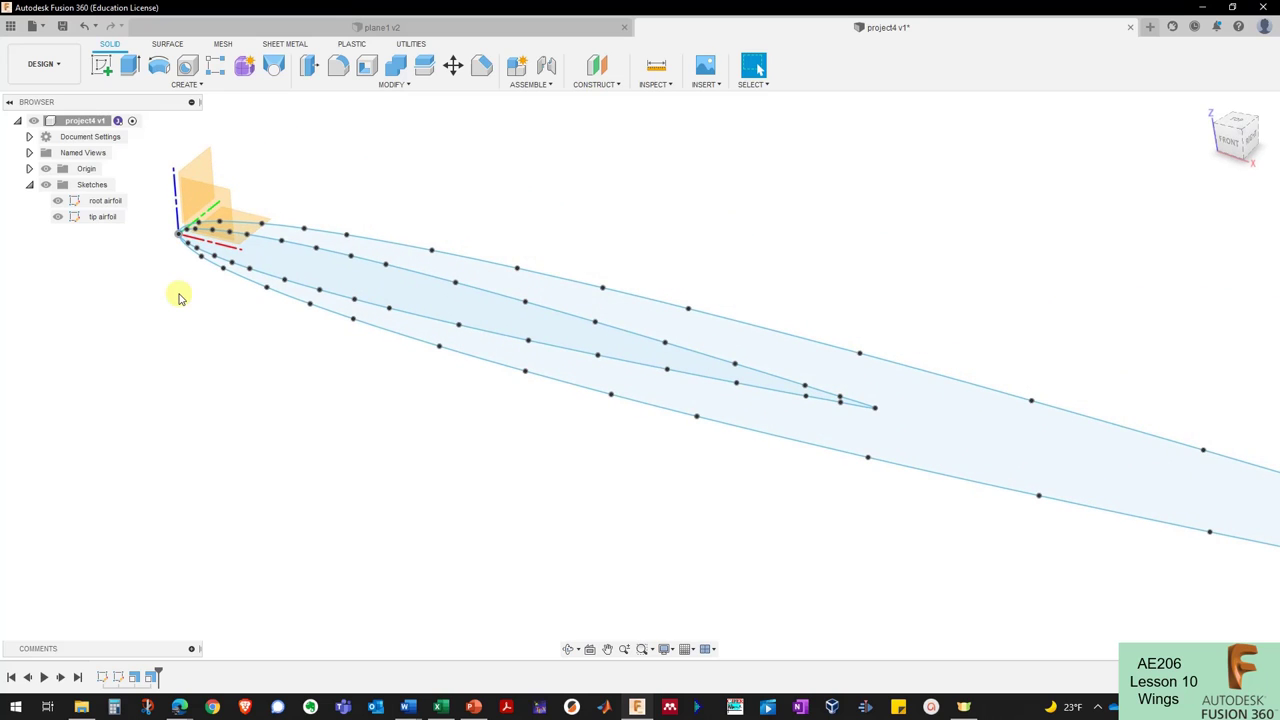
pyautogui.scroll(-2, 179, 297)
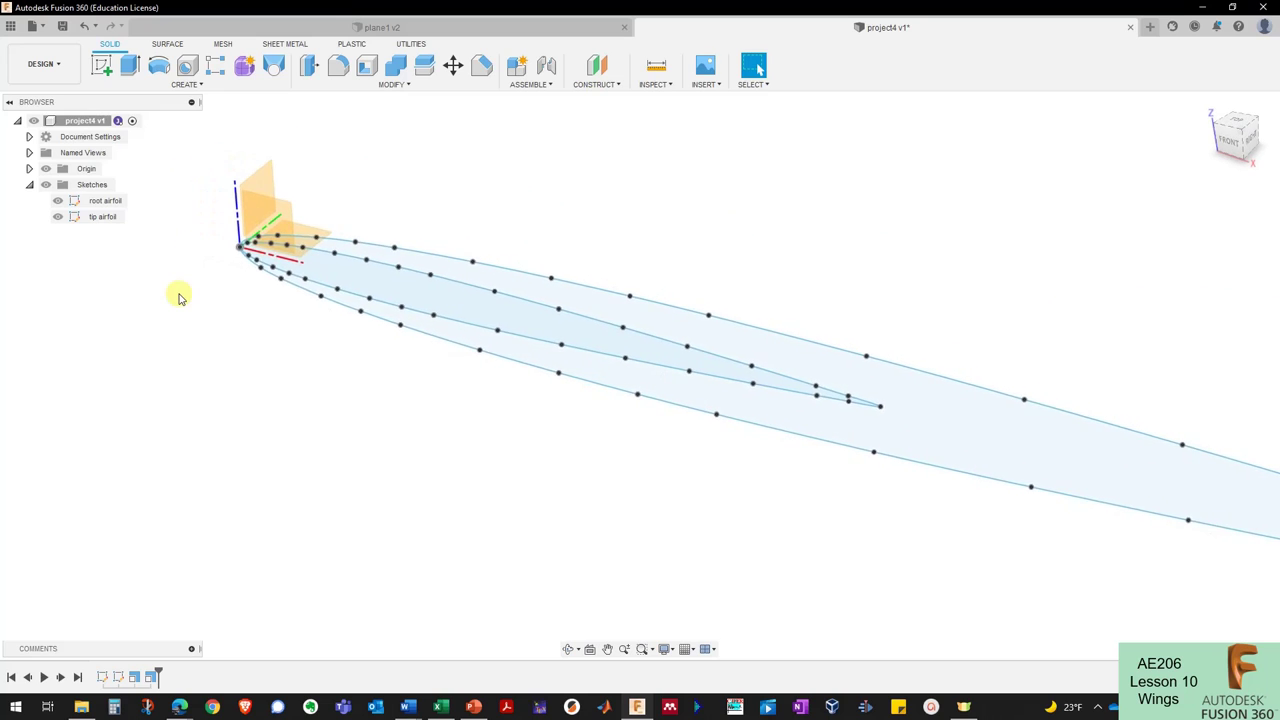
pyautogui.scroll(-3, 179, 297)
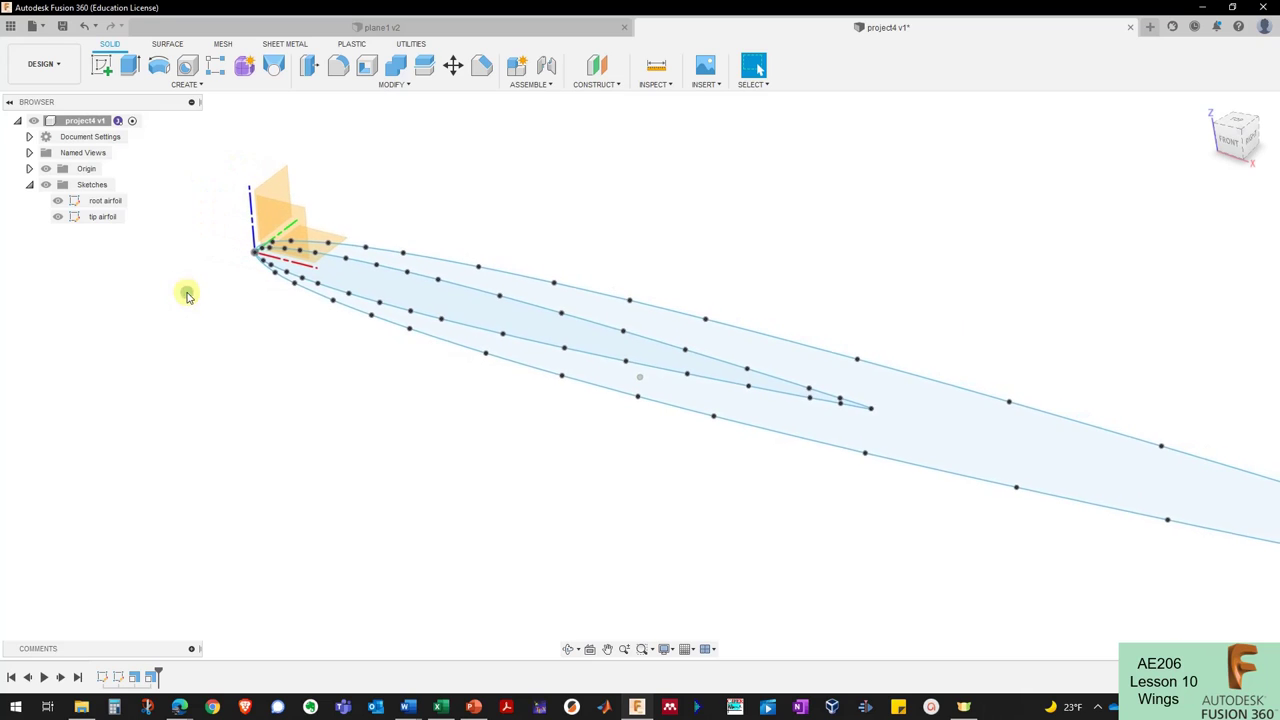
# Create a construction plane offset from the XZ origin plane by the halfspan parameter, on the positive Y side.
pyautogui.click(600, 85)
pyautogui.click(602, 99)
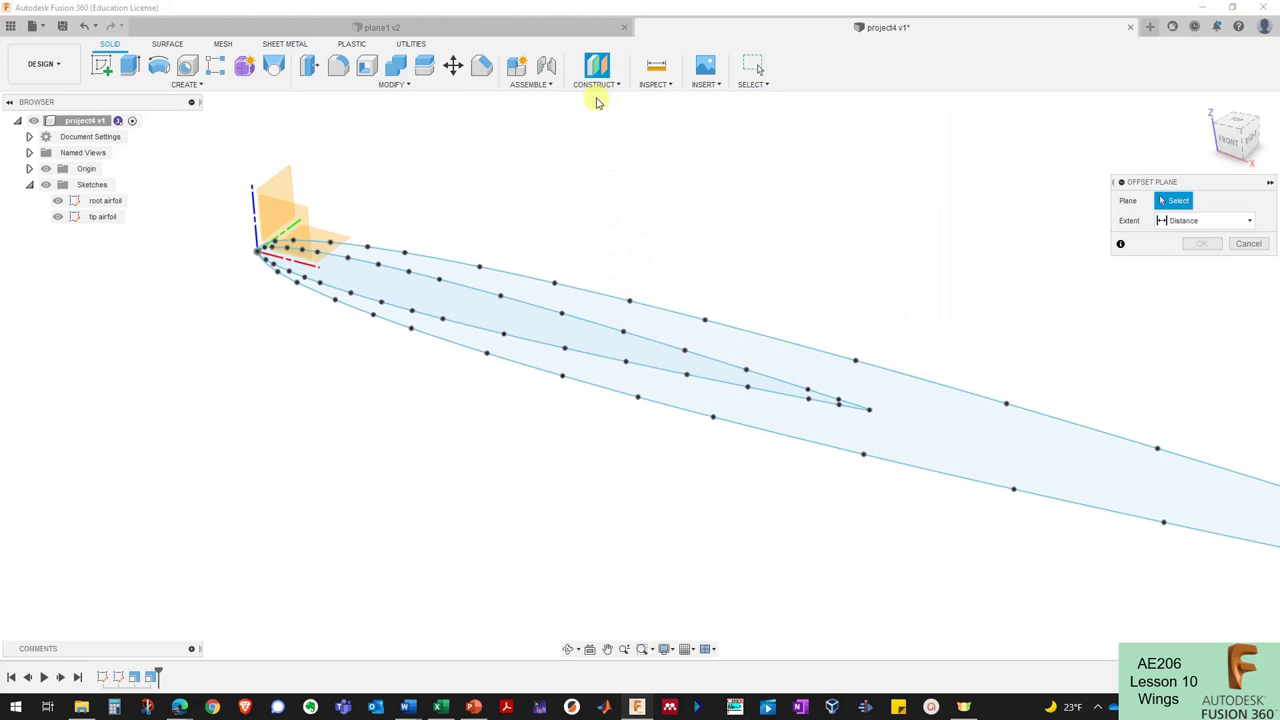
pyautogui.keyDown('shift'); pyautogui.moveTo(597, 102); pyautogui.dragTo(524, 150, button='middle'); pyautogui.keyUp('shift')
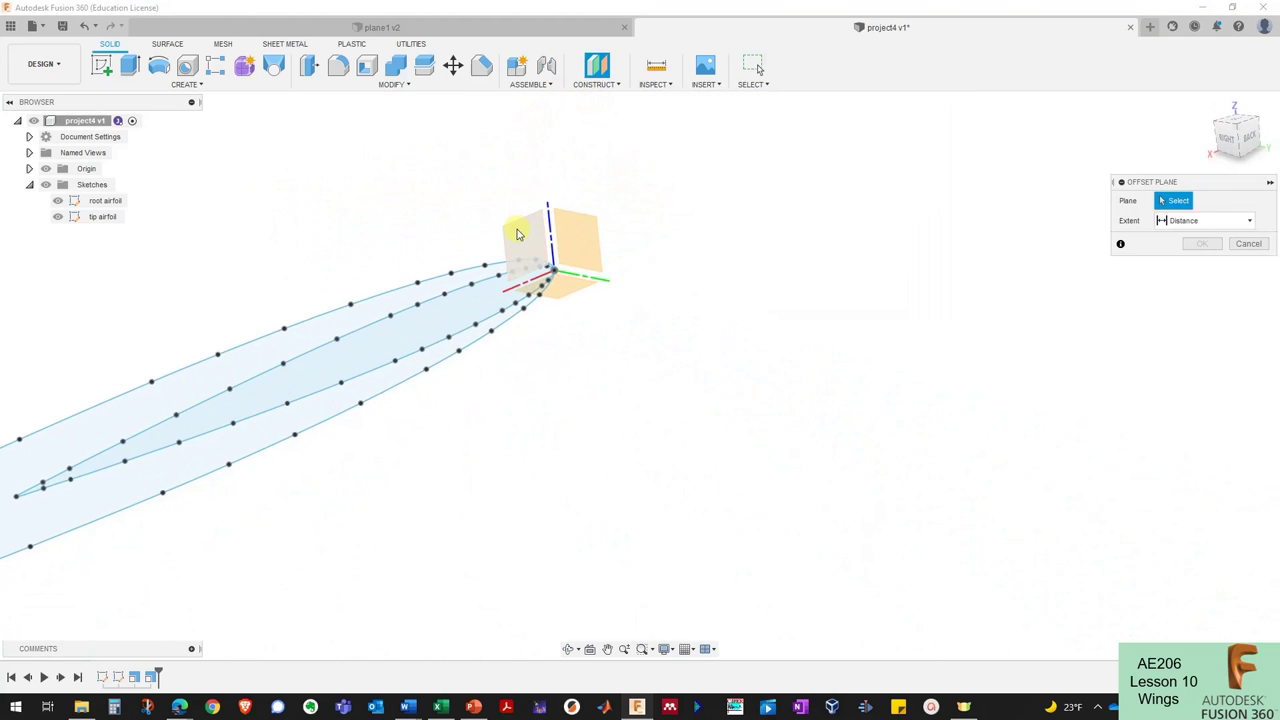
pyautogui.click(515, 227)
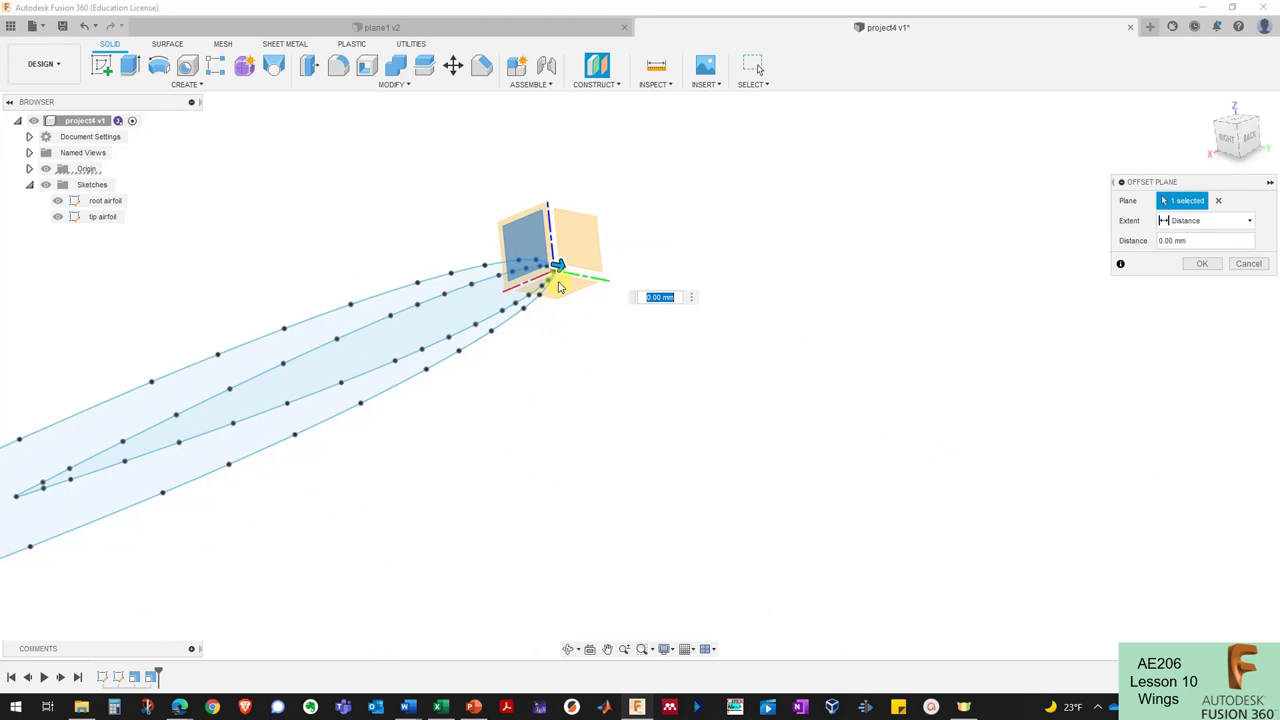
pyautogui.moveTo(558, 288); pyautogui.dragTo(823, 340)
pyautogui.keyDown('shift'); pyautogui.moveTo(823, 340); pyautogui.dragTo(673, 335, button='middle'); pyautogui.keyUp('shift')
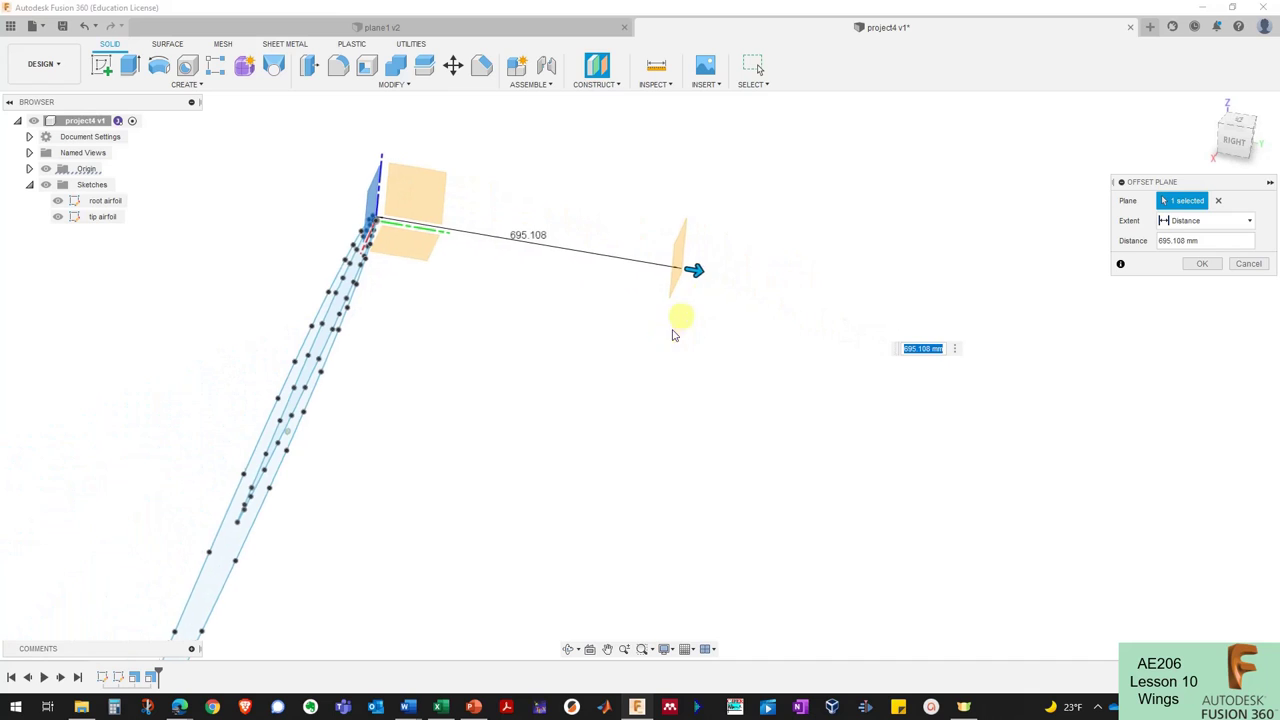
pyautogui.moveTo(700, 272); pyautogui.dragTo(772, 283)
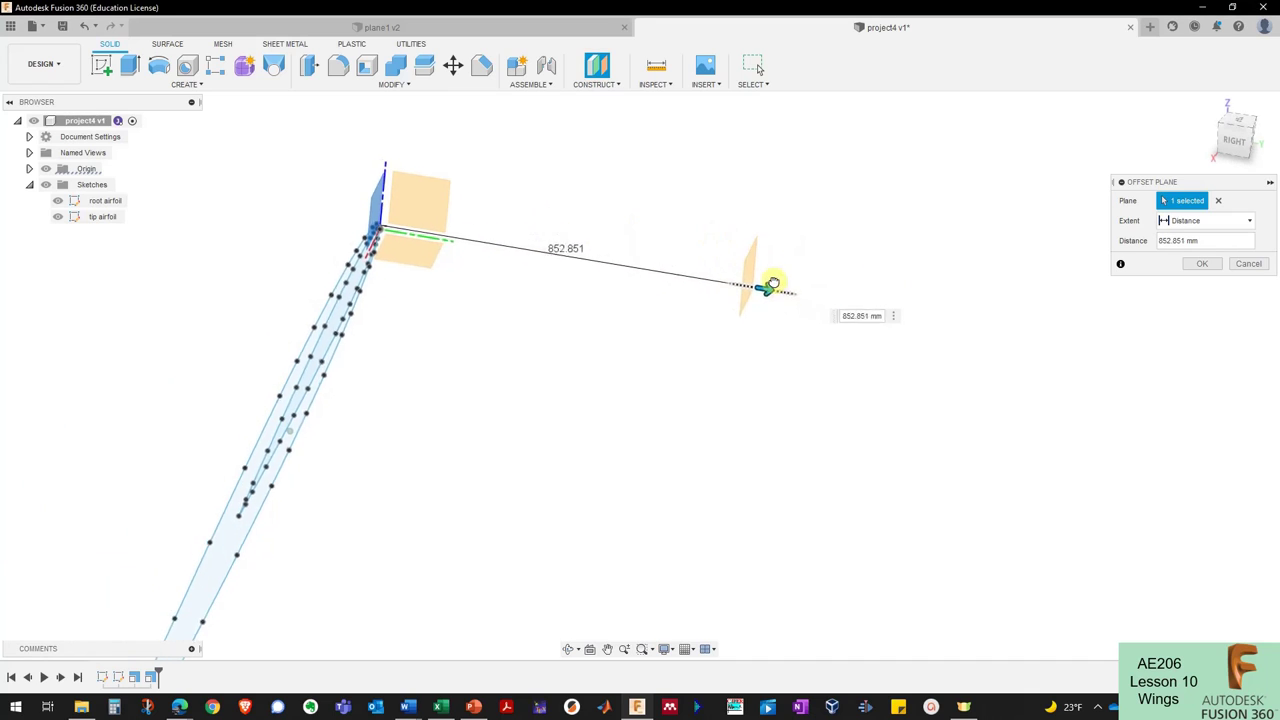
pyautogui.keyDown('shift'); pyautogui.moveTo(772, 283); pyautogui.dragTo(838, 269, button='middle'); pyautogui.keyUp('shift')
pyautogui.write('h')
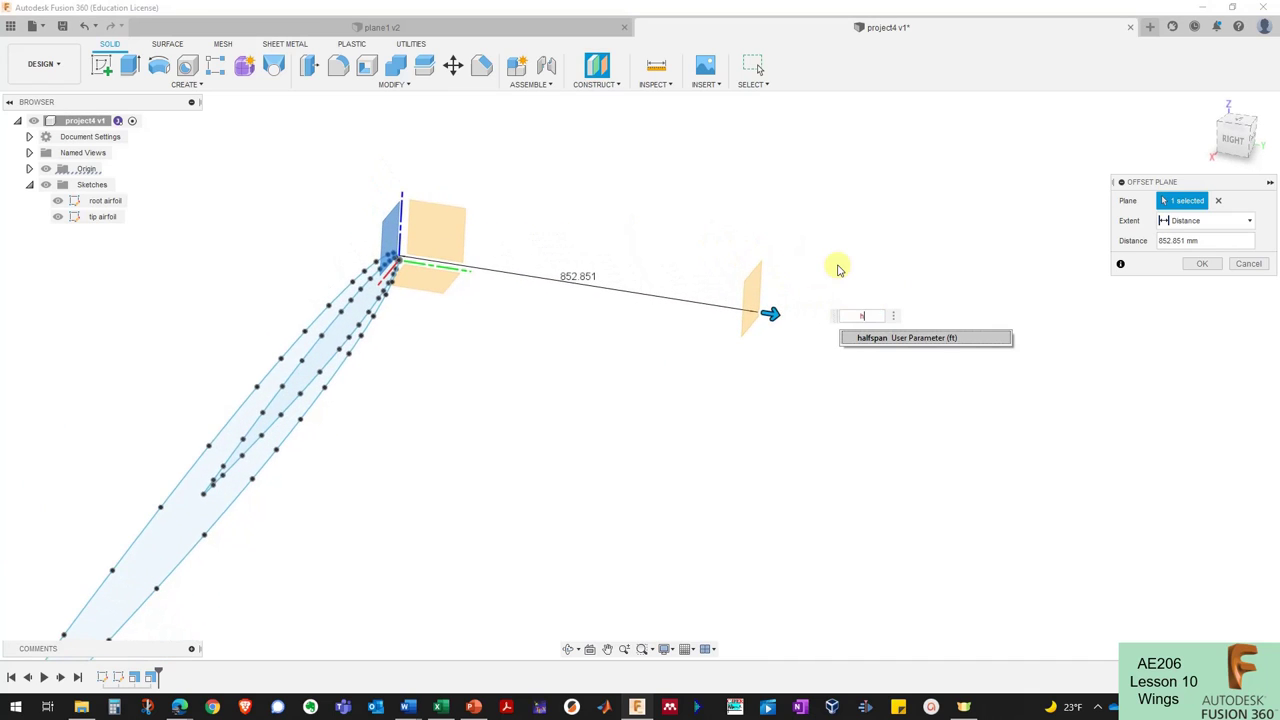
pyautogui.press('Return')
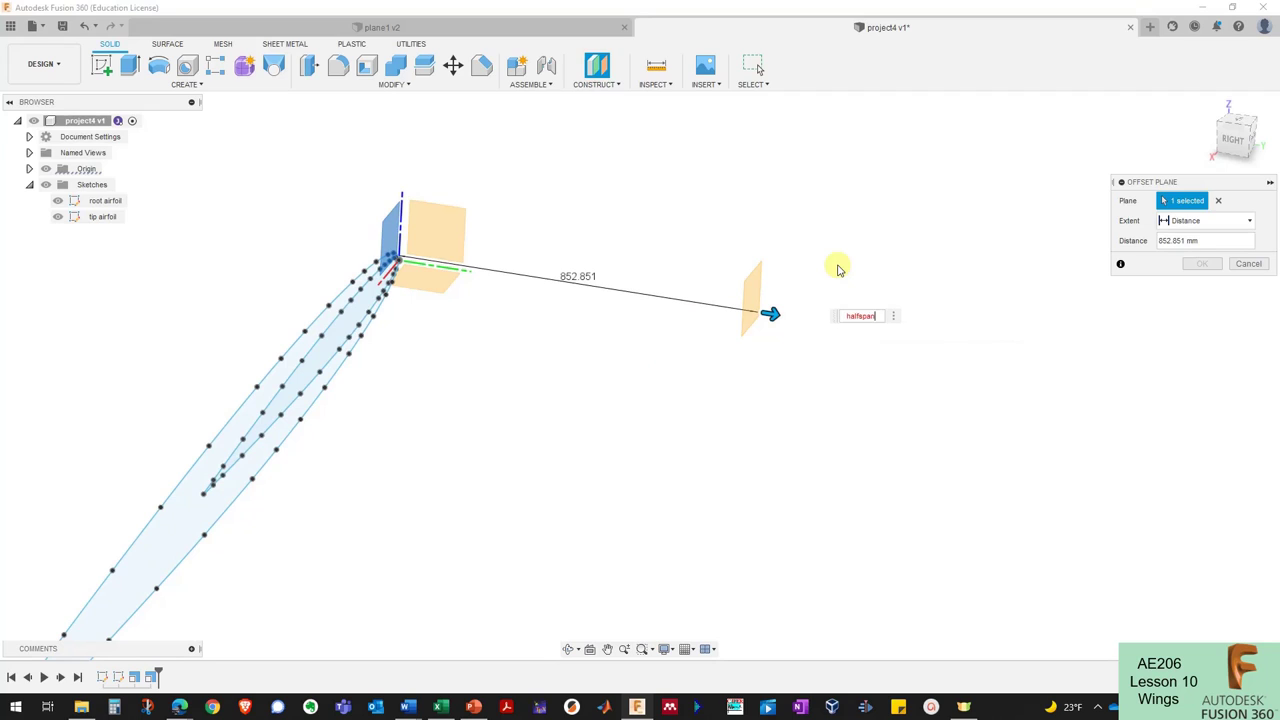
pyautogui.press('Return')
# Enlarge the displayed extent of the halfspan offset plane by stretching its corner outward.
pyautogui.keyDown('shift'); pyautogui.moveTo(429, 317); pyautogui.dragTo(642, 326, button='middle'); pyautogui.keyUp('shift')
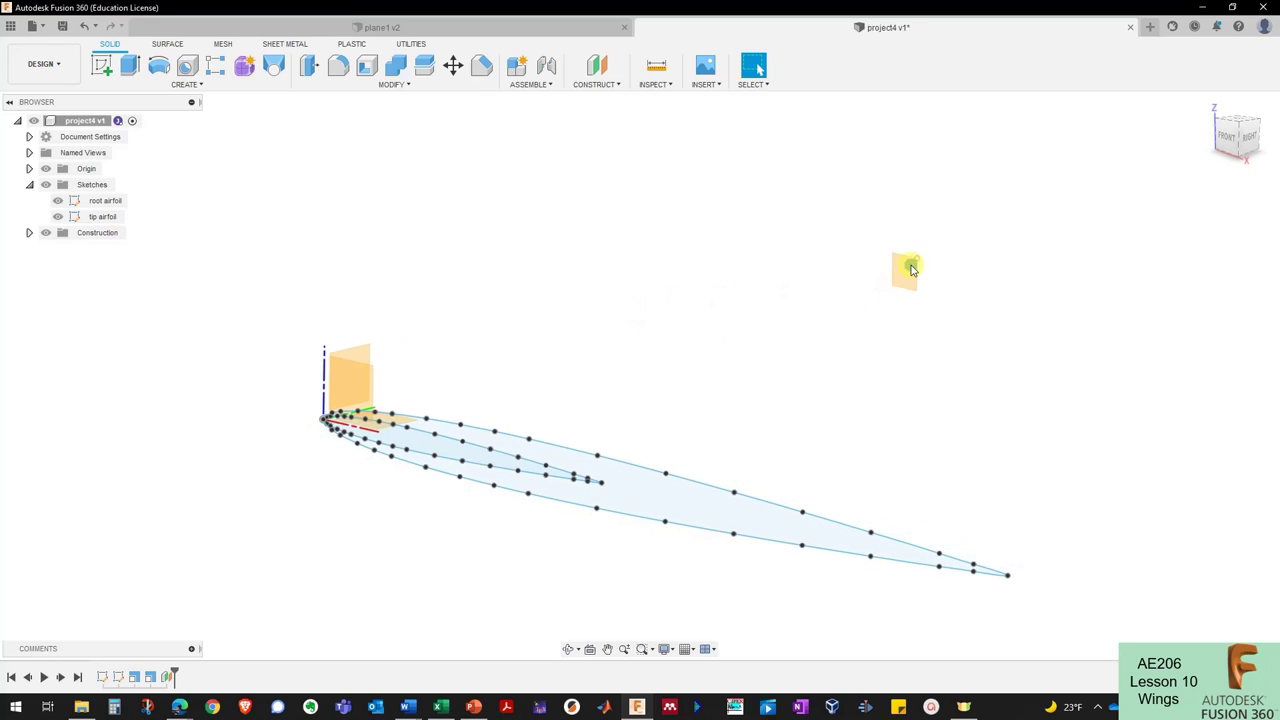
pyautogui.moveTo(917, 262); pyautogui.dragTo(958, 240)
pyautogui.keyDown('shift'); pyautogui.moveTo(787, 291); pyautogui.dragTo(153, 236, button='middle'); pyautogui.keyUp('shift')
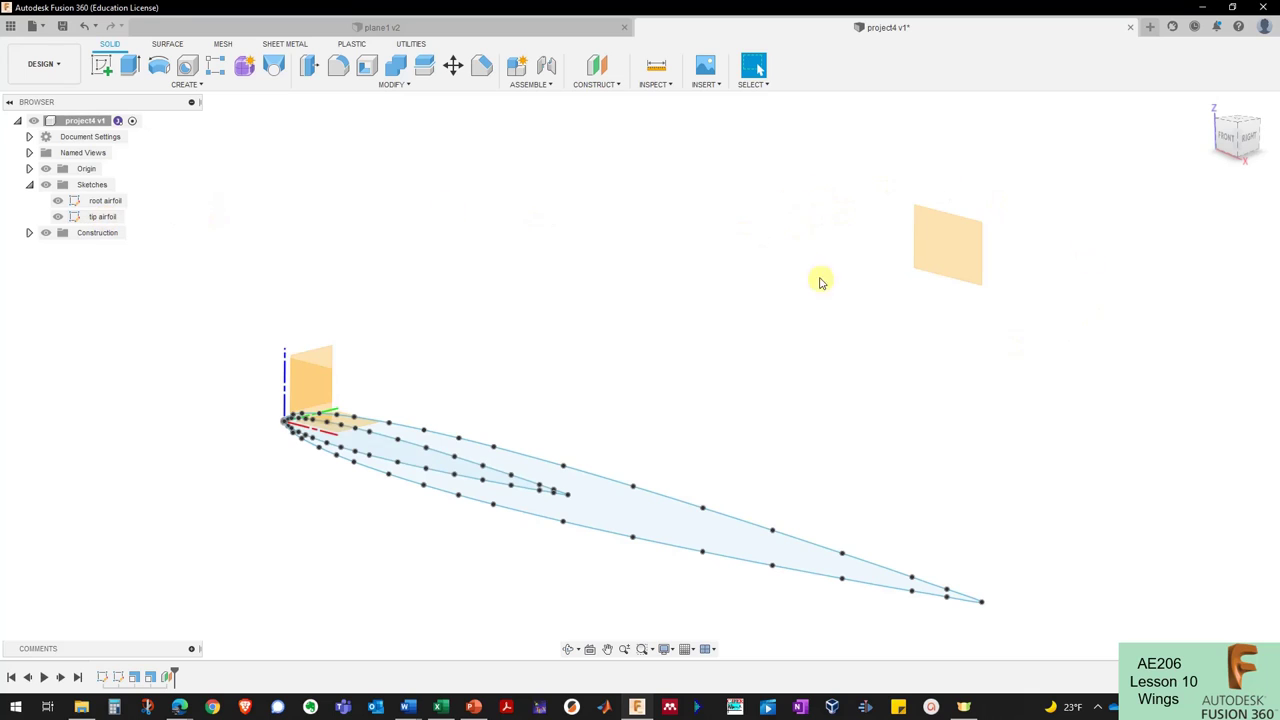
pyautogui.rightClick(94, 217)
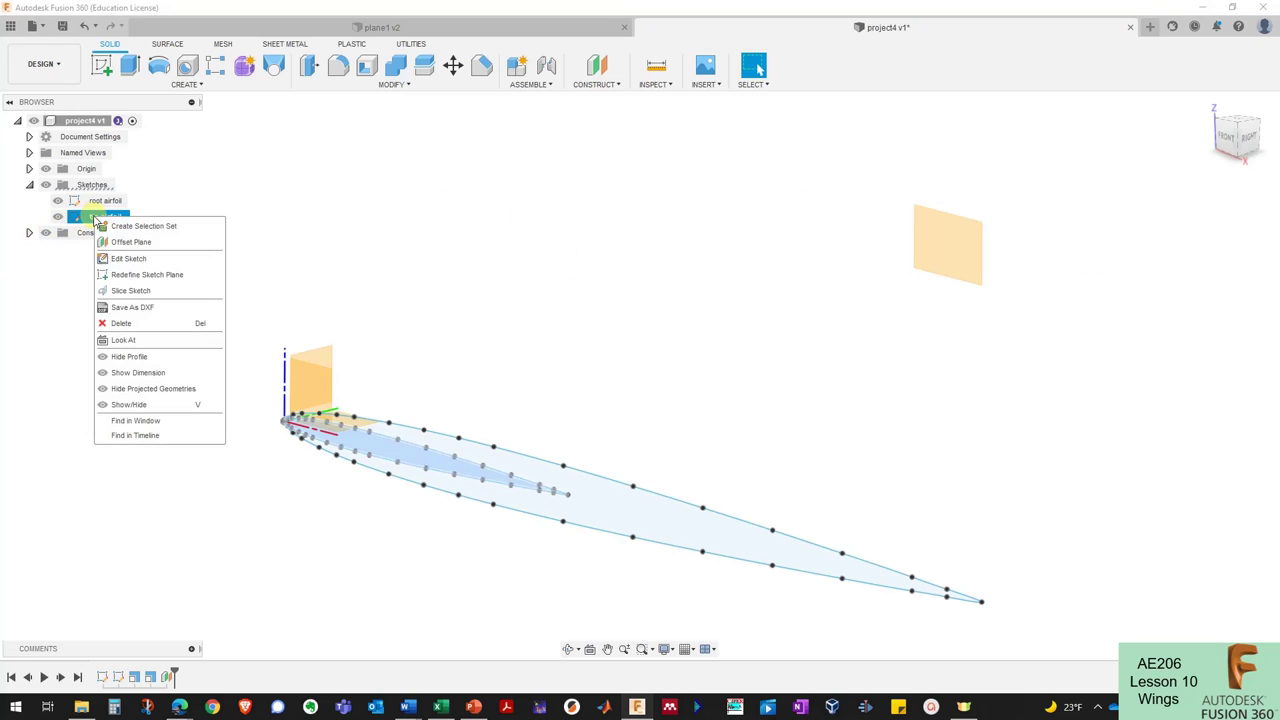
pyautogui.click(146, 274)
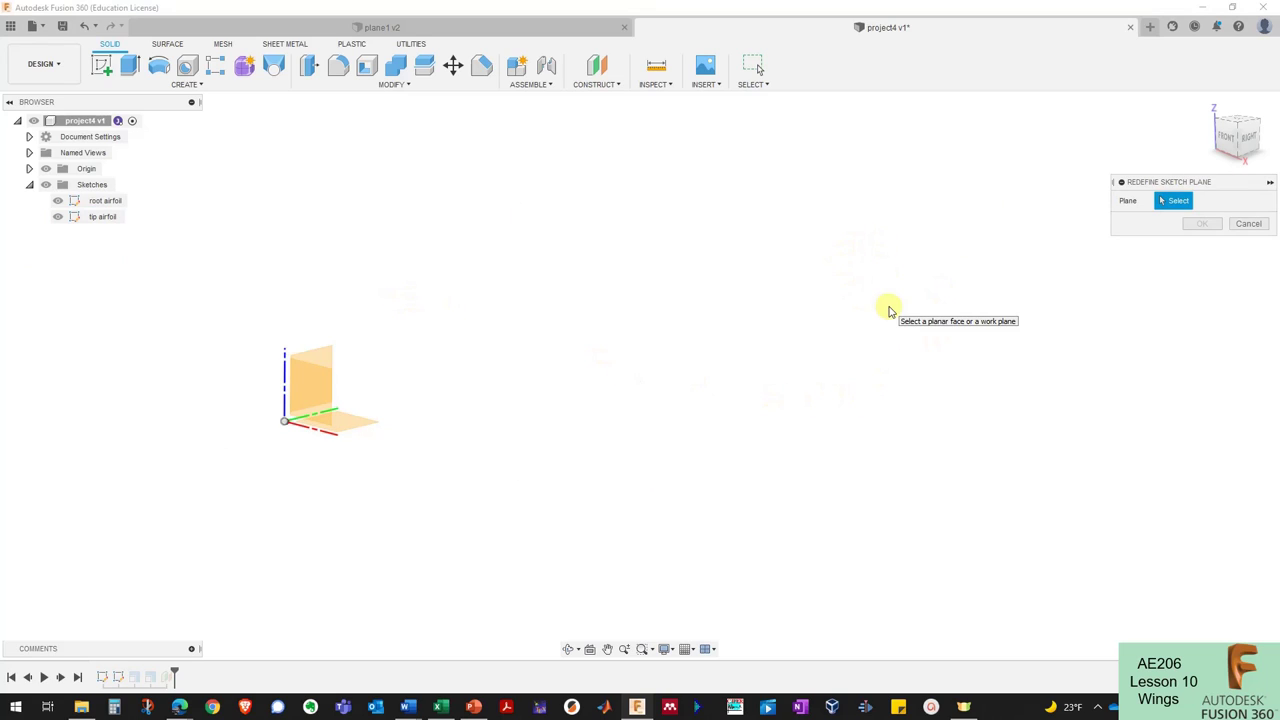
pyautogui.click(1246, 229)
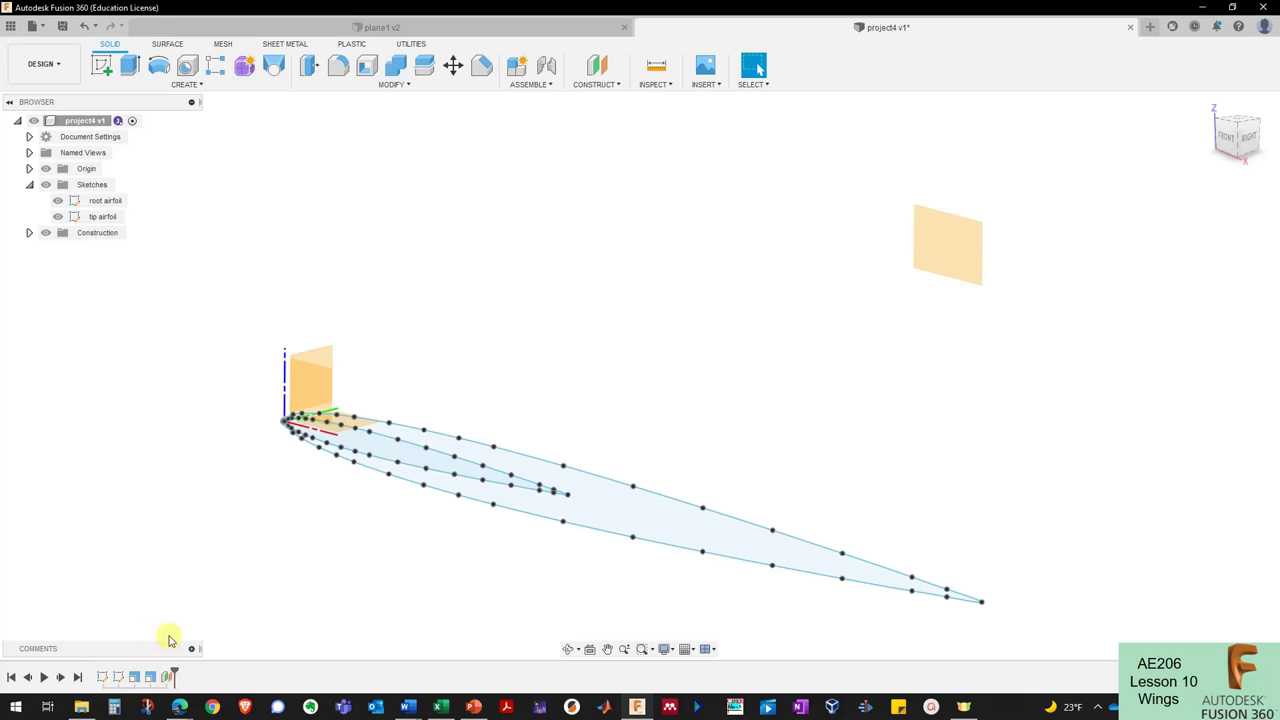
# Reorder the halfspan offset plane ahead of the tip airfoil sketch in the timeline, and redefine that sketch onto the offset plane.
pyautogui.click(167, 678)
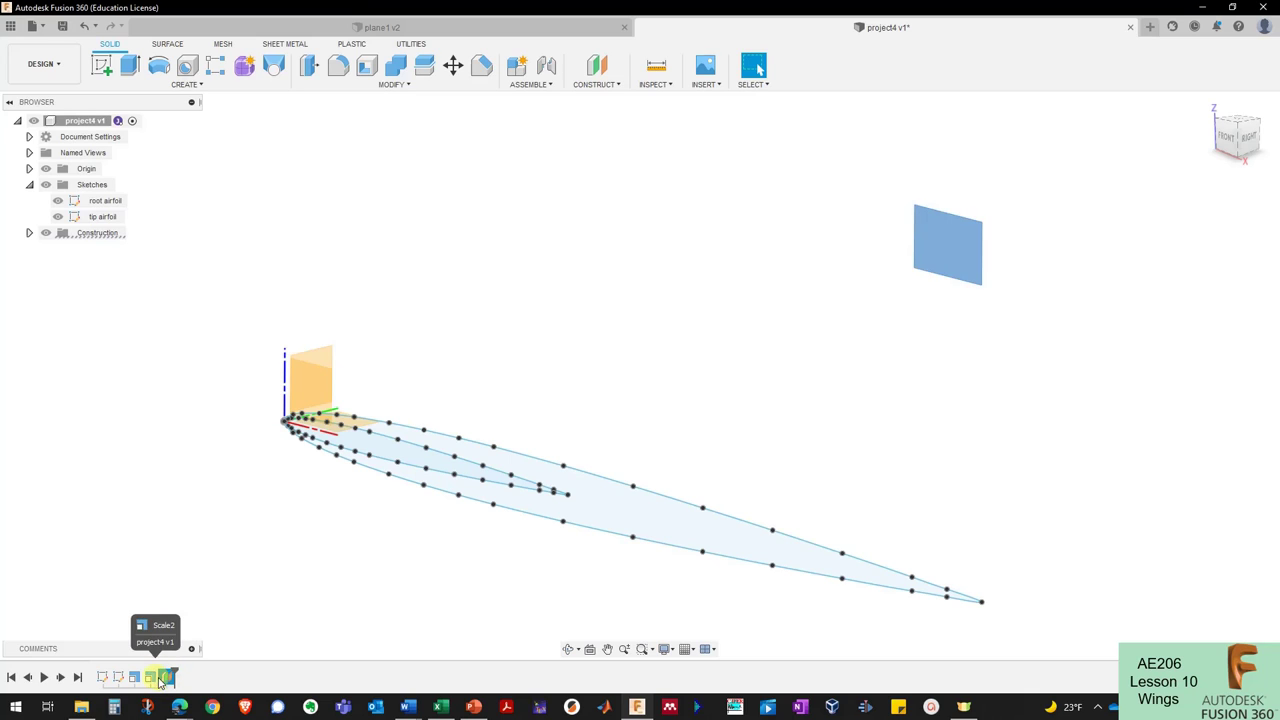
pyautogui.click(115, 690)
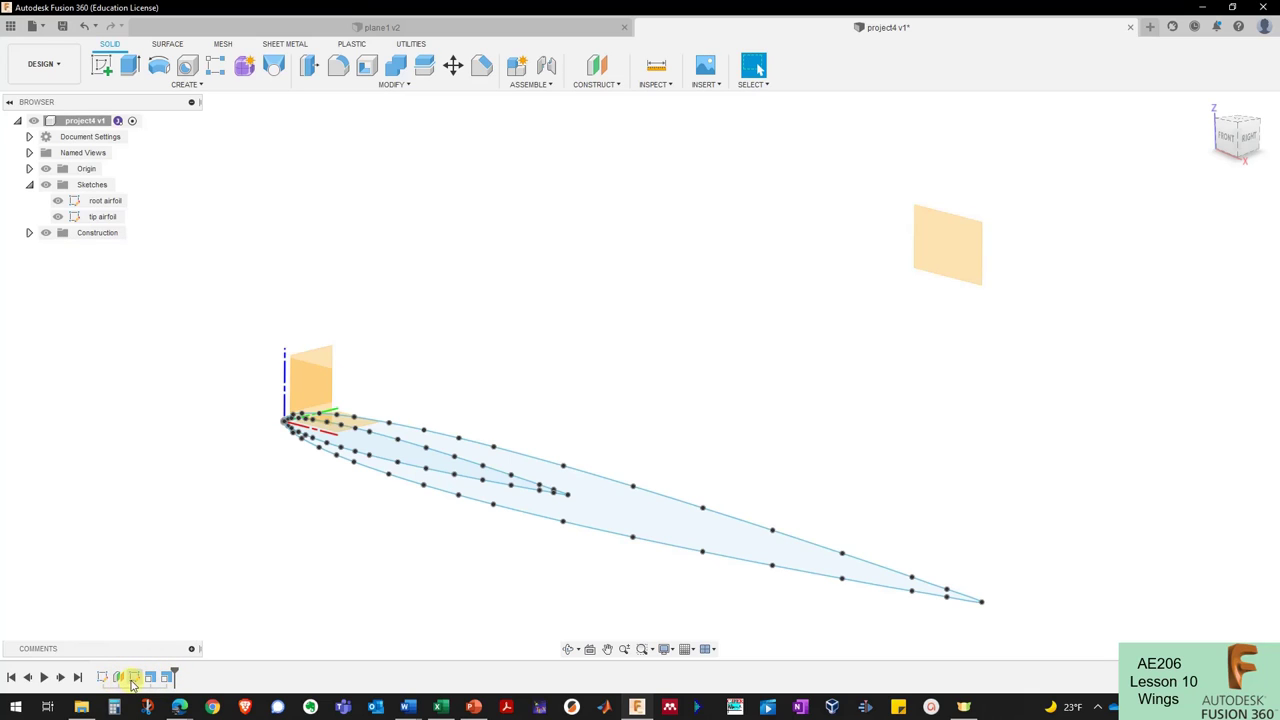
pyautogui.rightClick(108, 218)
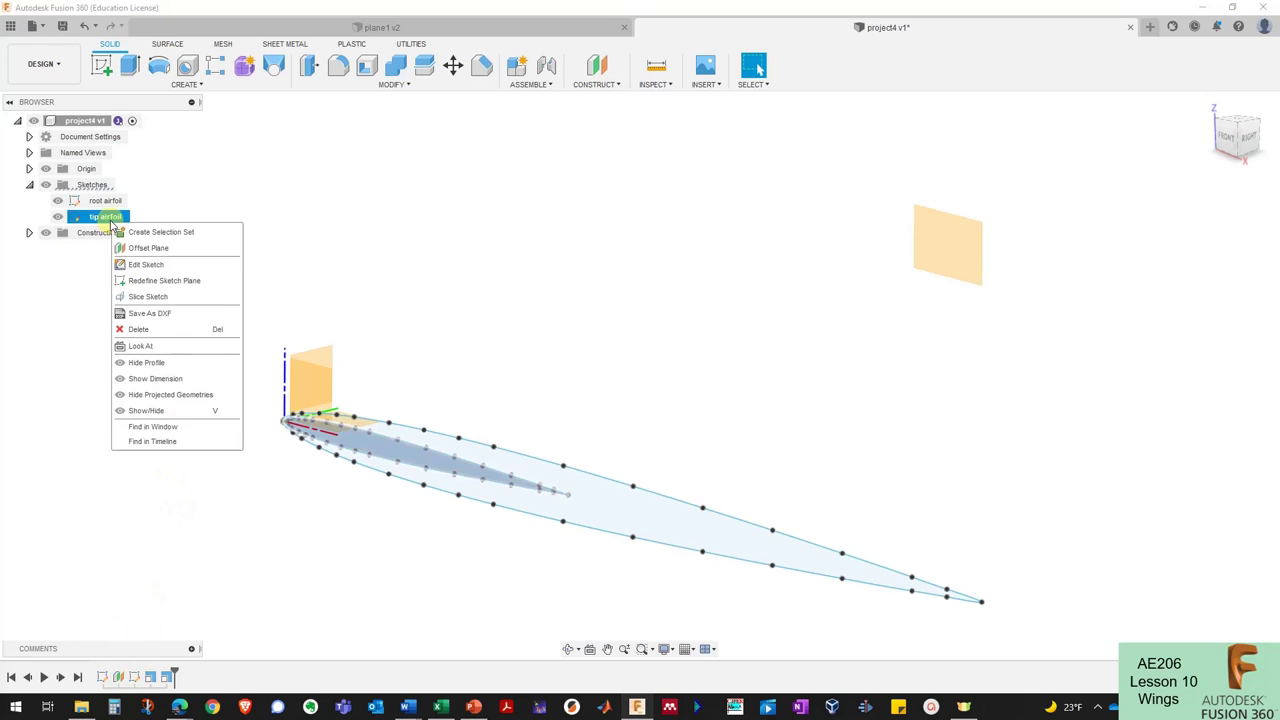
pyautogui.click(160, 281)
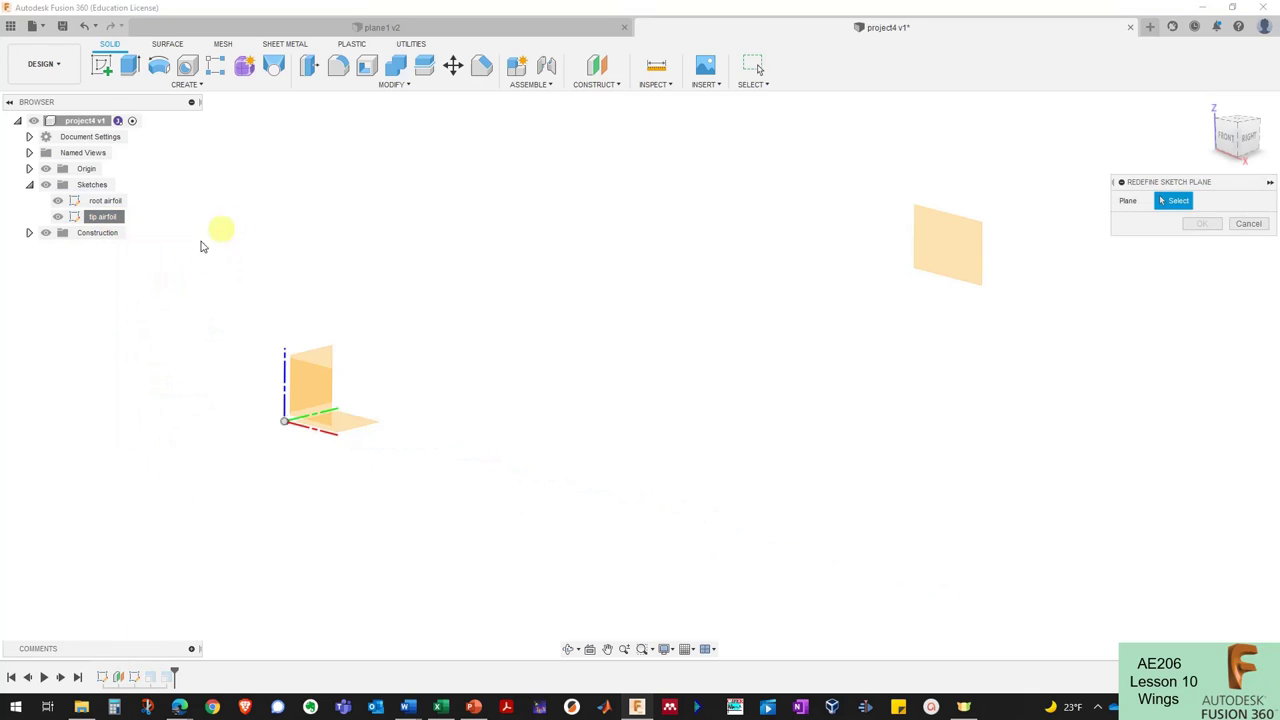
pyautogui.click(951, 255)
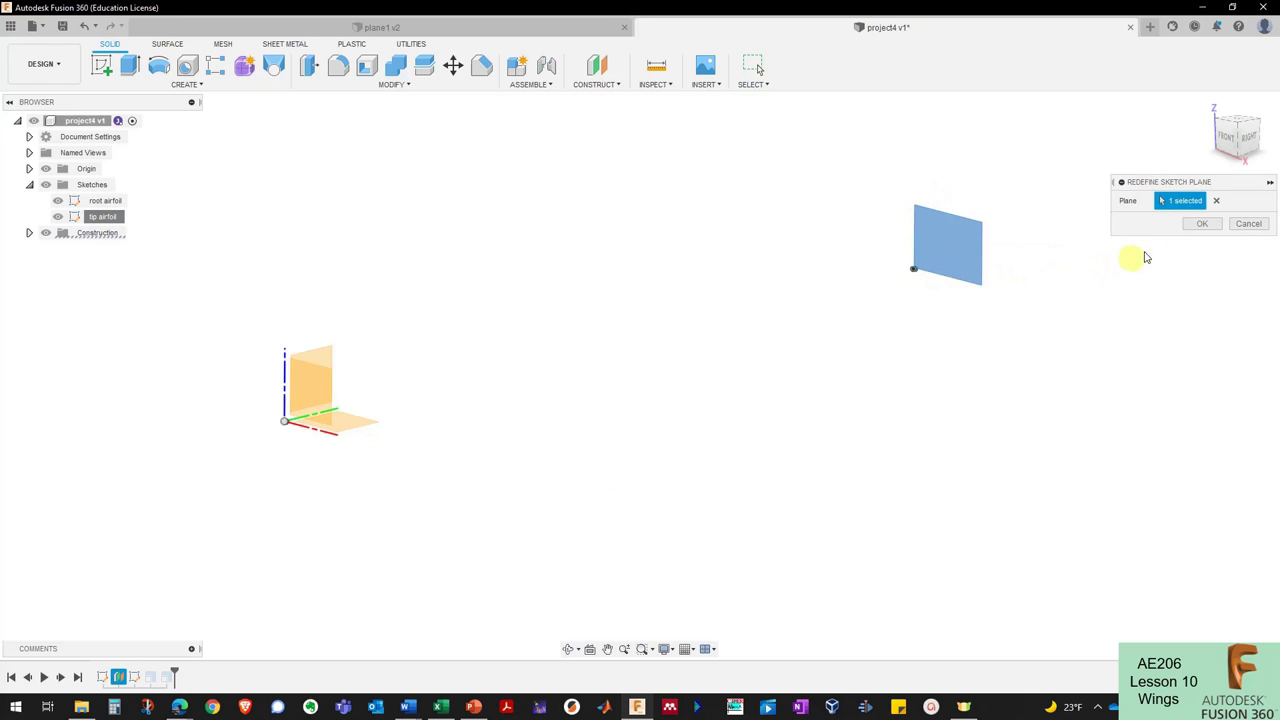
pyautogui.click(1202, 225)
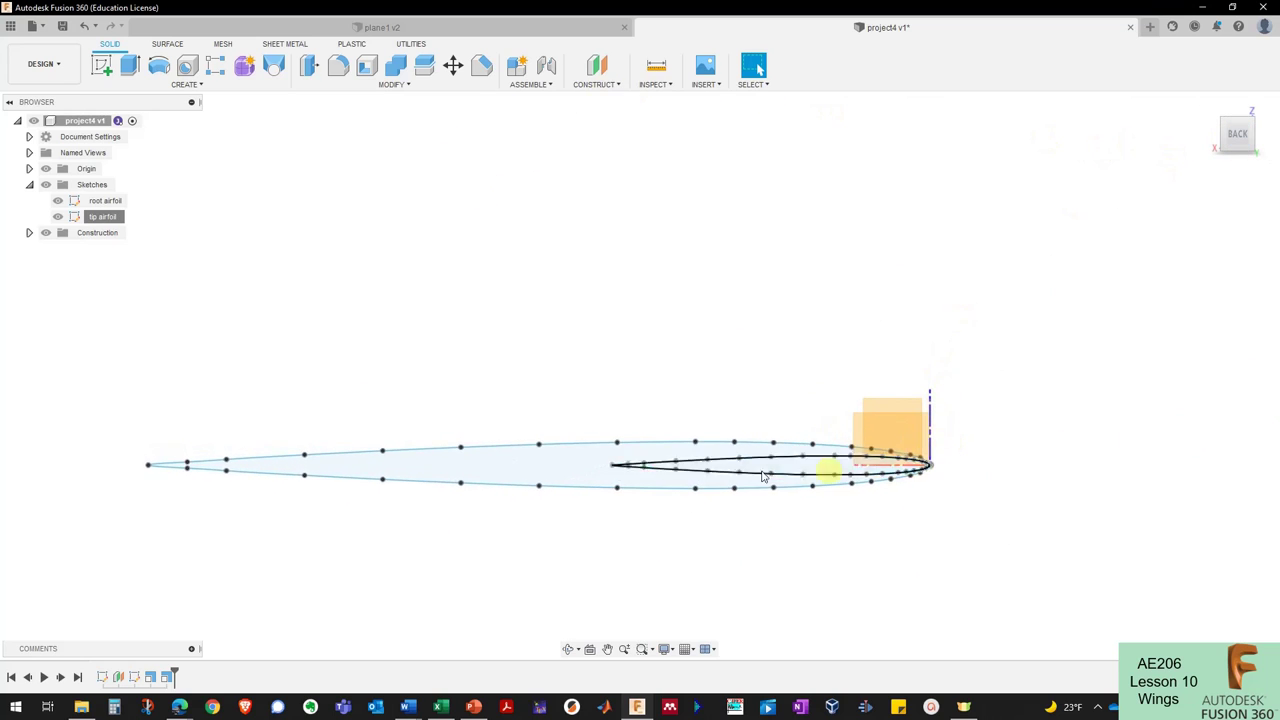
# Move all of the tip airfoil's sketch geometry along X by halfspan*tan(LEsweep).
pyautogui.moveTo(745, 474)
pyautogui.keyDown('shift'); pyautogui.mouseDown(button='middle')
pyautogui.moveTo(716, 462)
pyautogui.moveTo(723, 443)
pyautogui.moveTo(910, 518)
pyautogui.mouseUp(button='middle'); pyautogui.keyUp('shift')
pyautogui.moveTo(420, 441); pyautogui.dragTo(1104, 604)
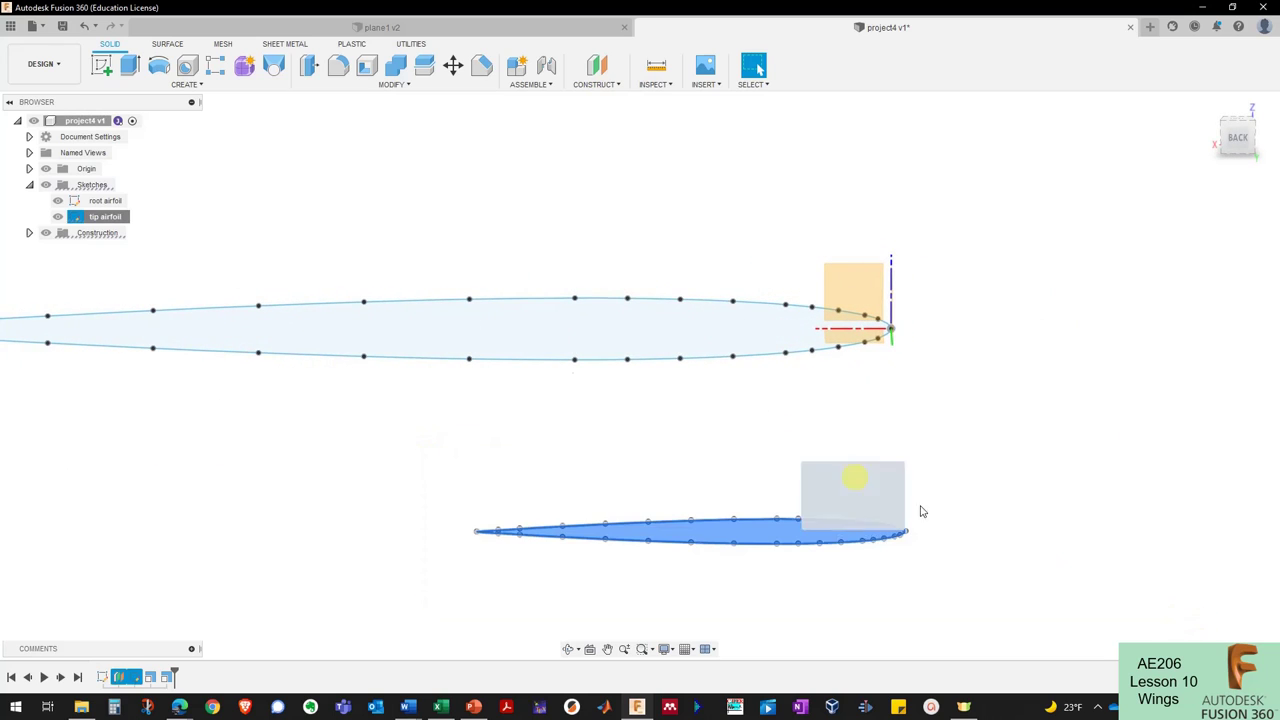
pyautogui.click(453, 65)
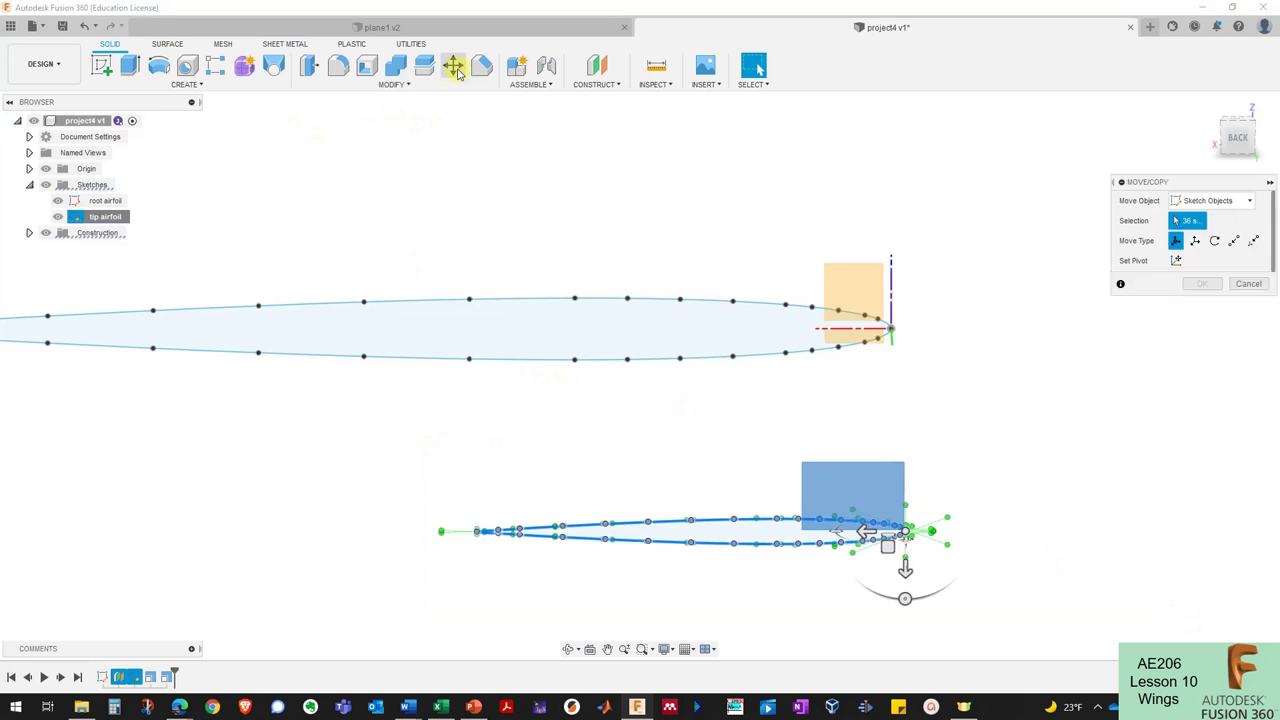
pyautogui.moveTo(858, 530); pyautogui.dragTo(692, 531)
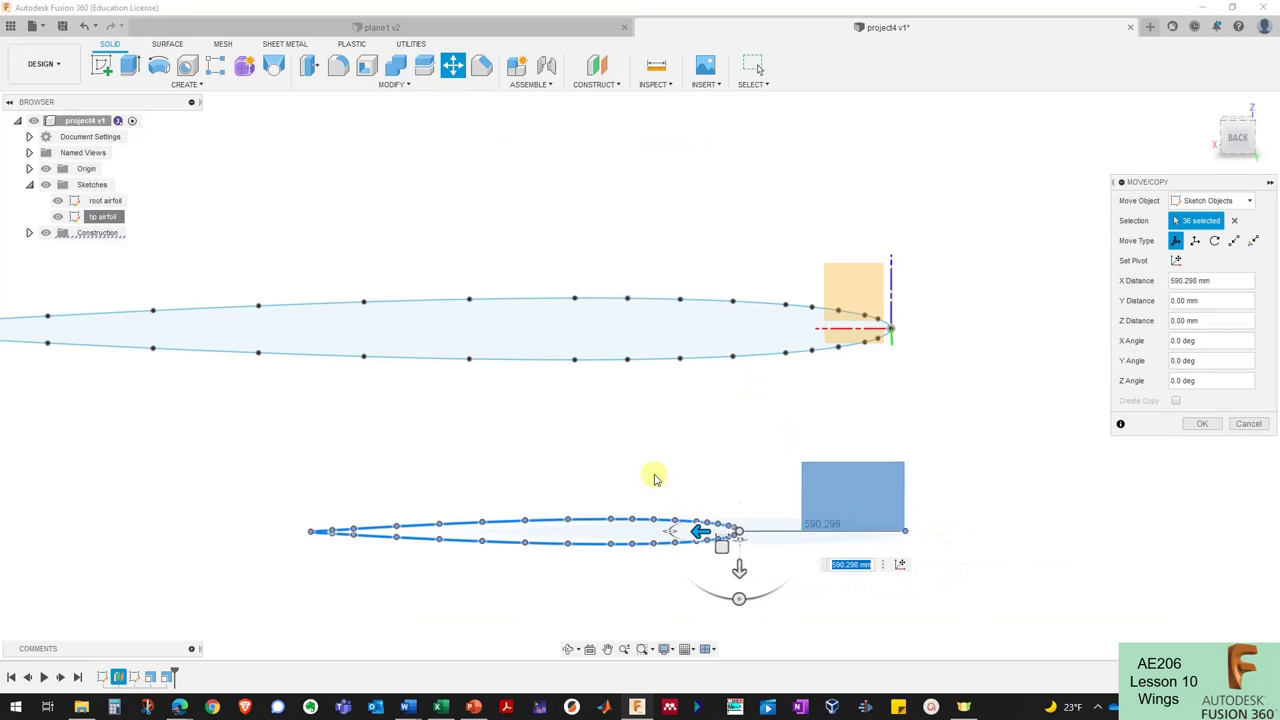
pyautogui.write('half')
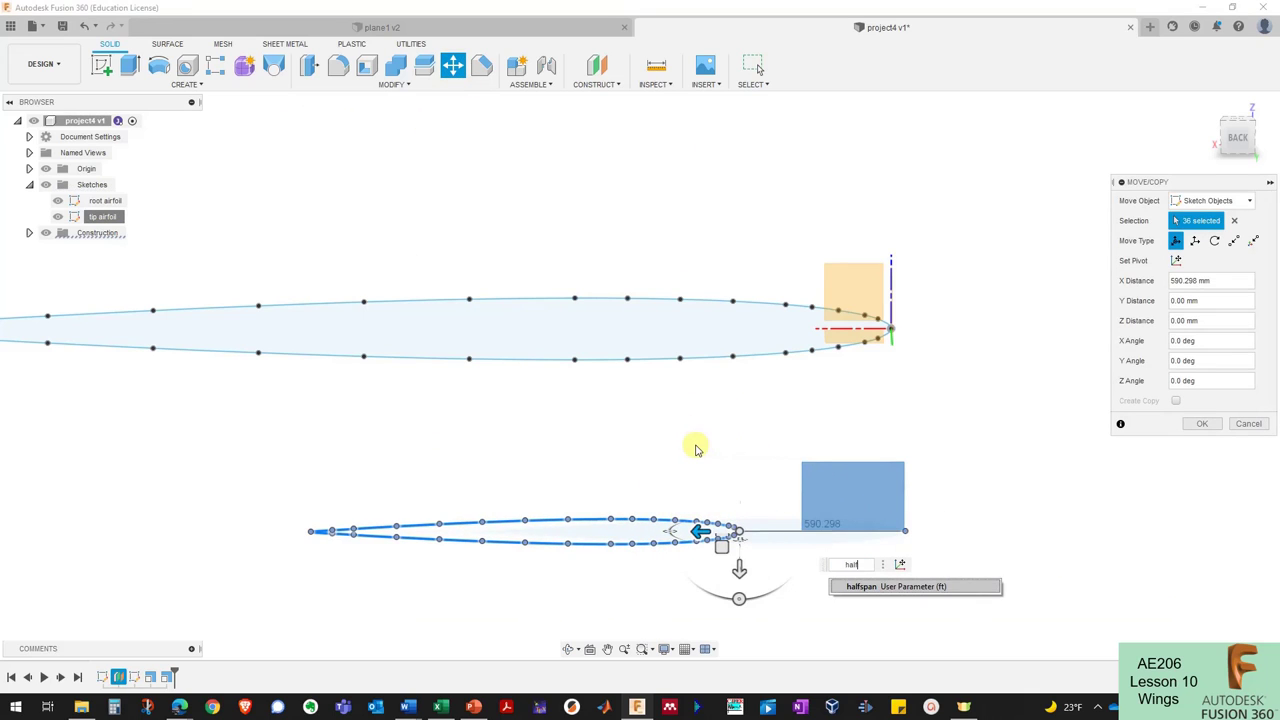
pyautogui.write('span*tan(LE')
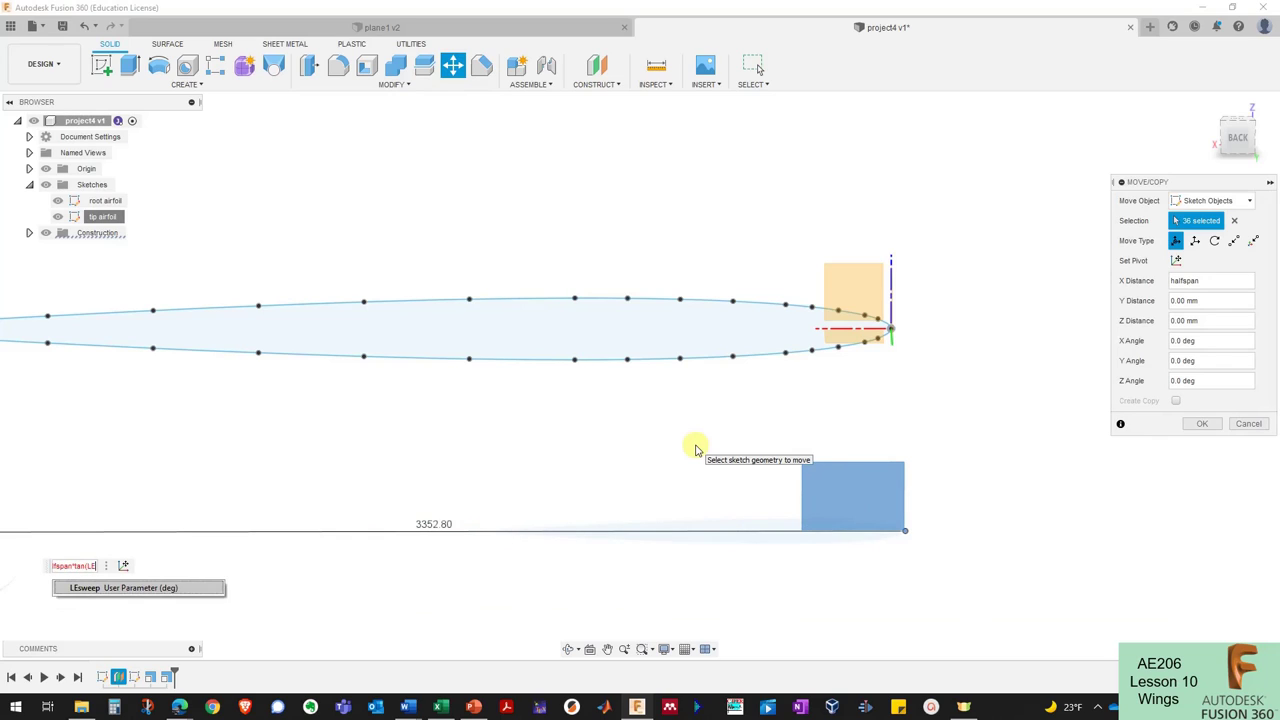
pyautogui.press('Return')
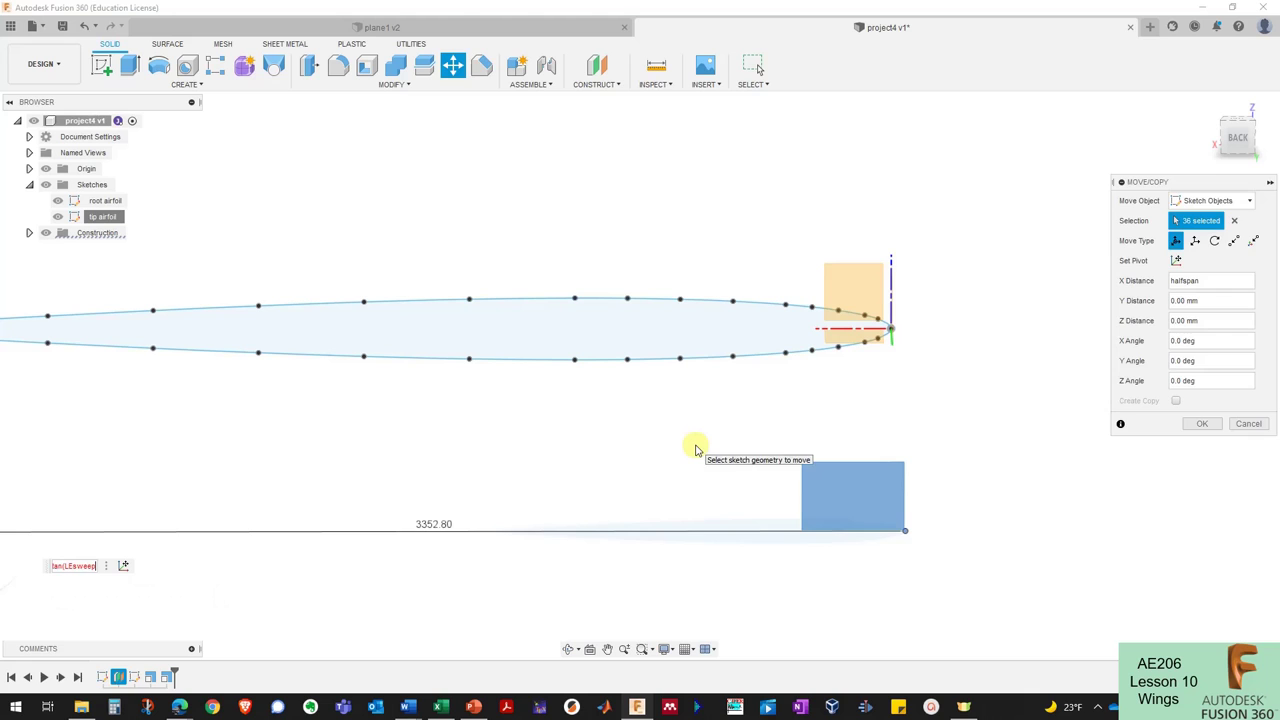
pyautogui.write(')')
pyautogui.press('Return')
# Start moving the whole tip airfoil profile and set the move pivot at its trailing-edge point.
pyautogui.moveTo(689, 451)
pyautogui.keyDown('shift'); pyautogui.mouseDown(button='middle')
pyautogui.moveTo(963, 357)
pyautogui.moveTo(1220, 243)
pyautogui.moveTo(1240, 137)
pyautogui.mouseUp(button='middle'); pyautogui.keyUp('shift')
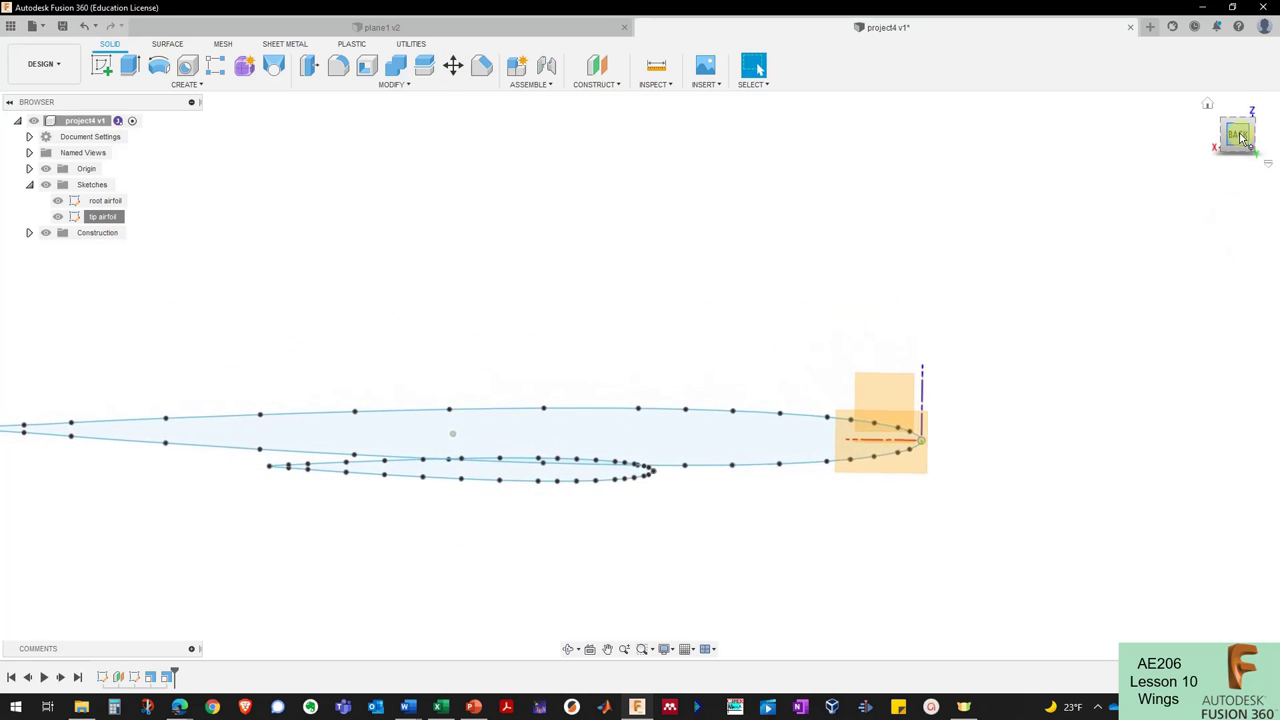
pyautogui.click(1240, 137)
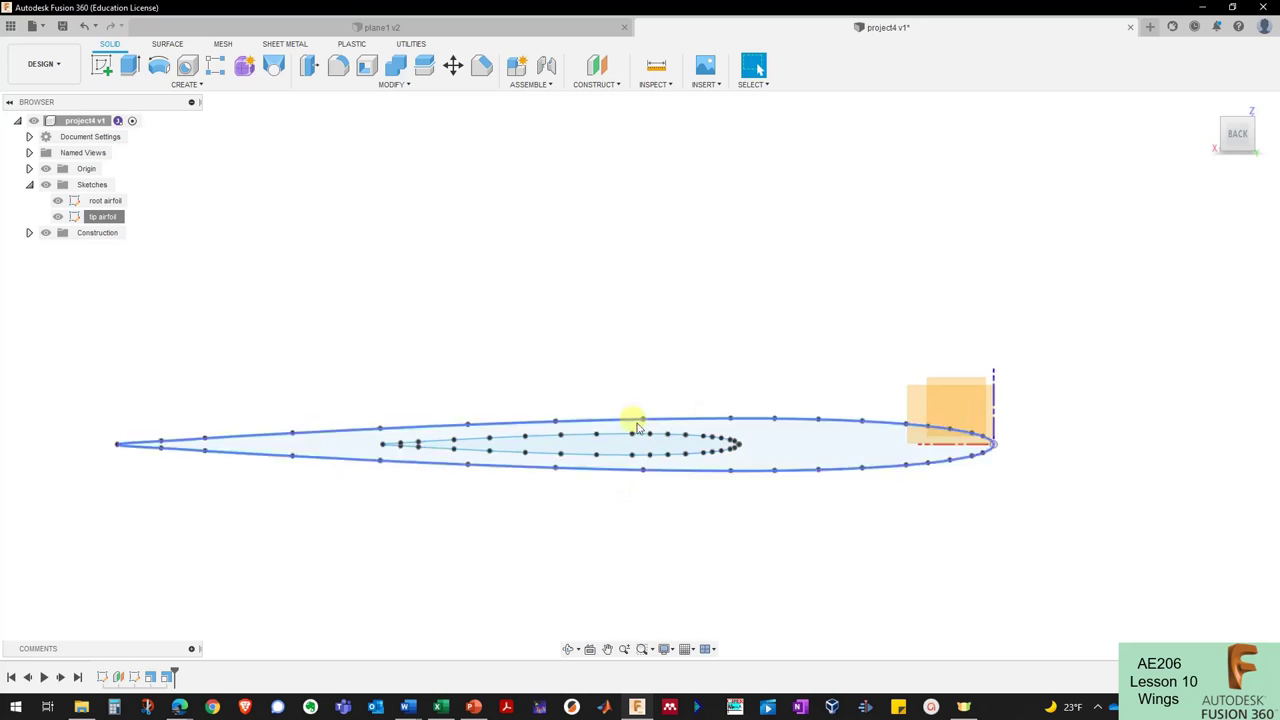
pyautogui.scroll(-2, 593, 405)
pyautogui.keyDown('shift'); pyautogui.moveTo(593, 405); pyautogui.dragTo(386, 443, button='middle'); pyautogui.keyUp('shift')
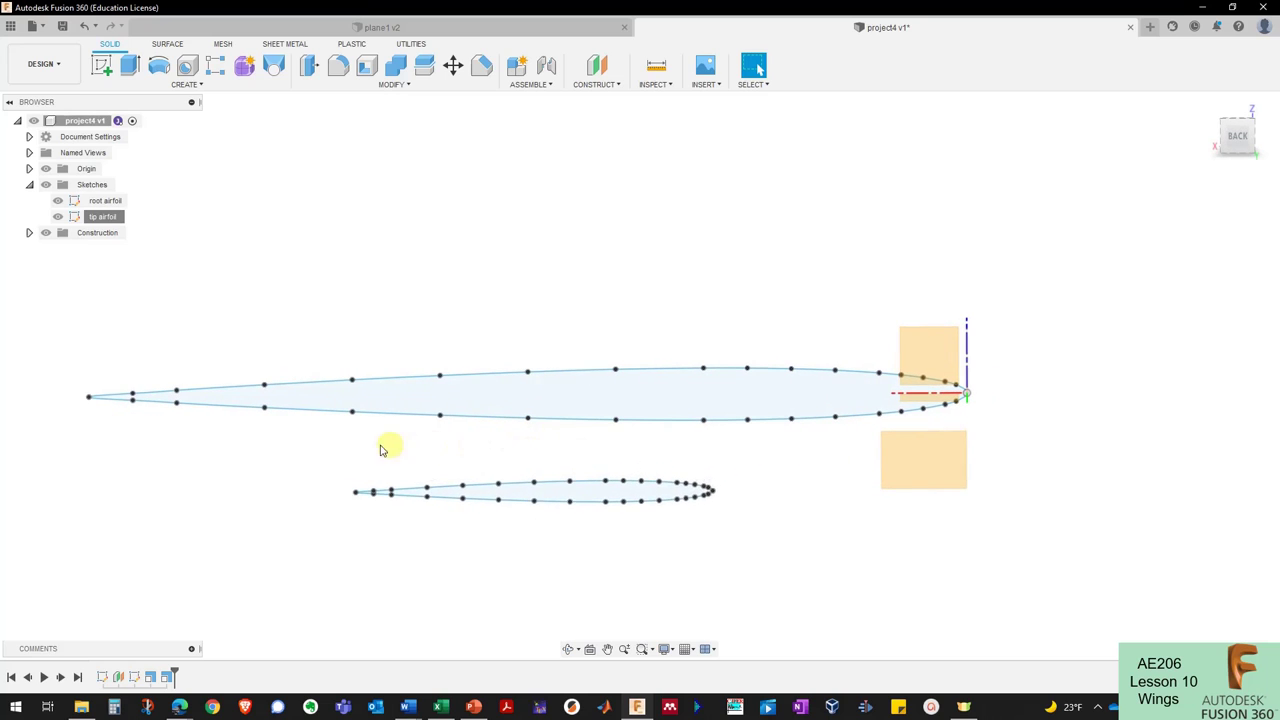
pyautogui.moveTo(301, 459); pyautogui.dragTo(858, 596)
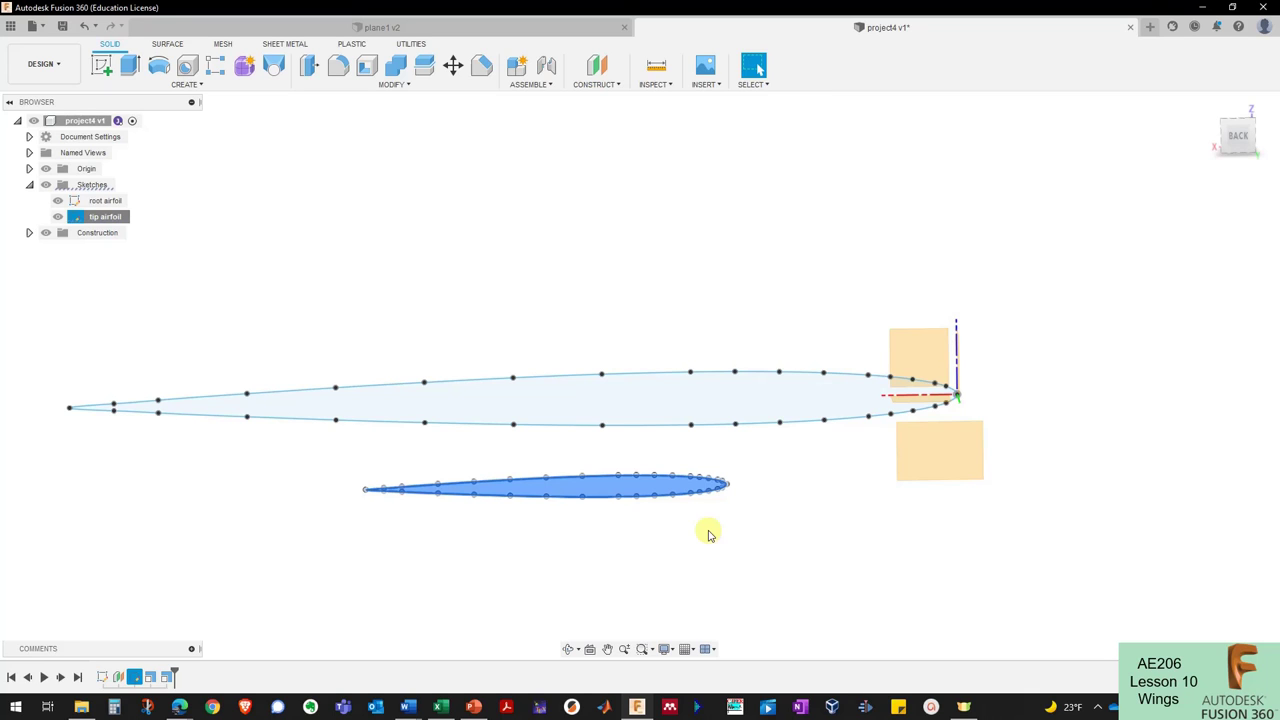
pyautogui.scroll(3, 698, 528)
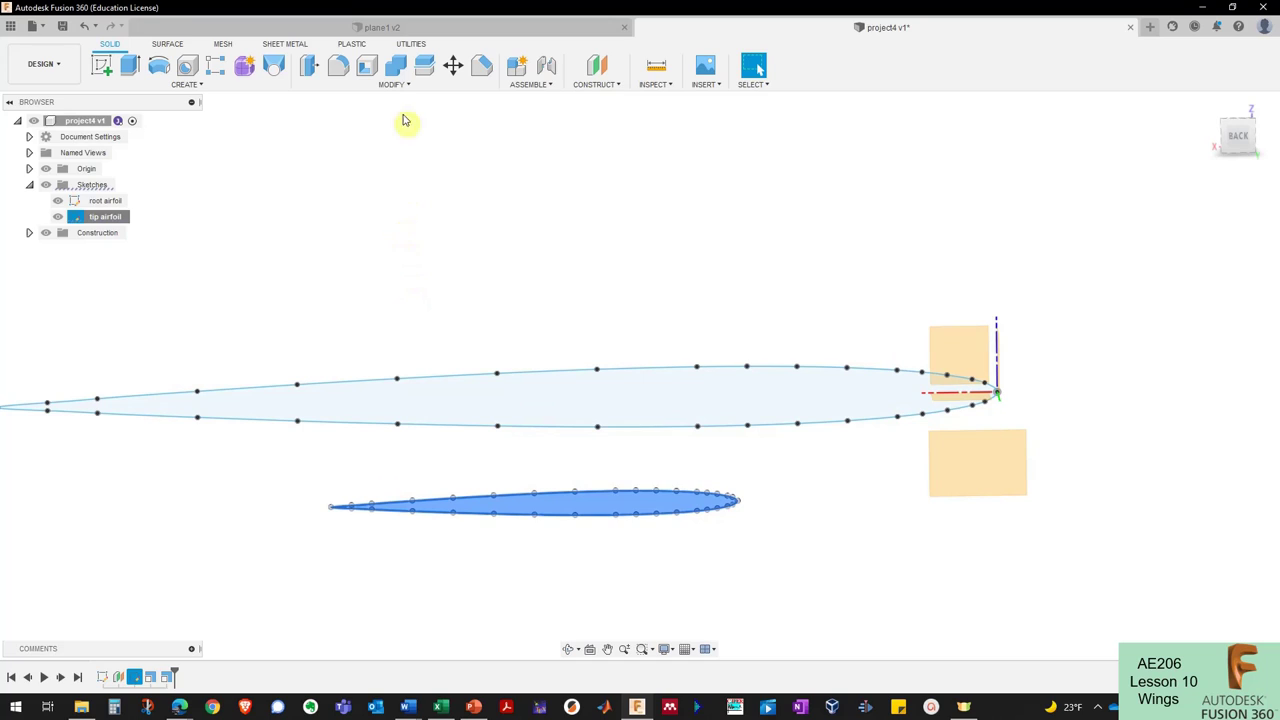
pyautogui.click(453, 65)
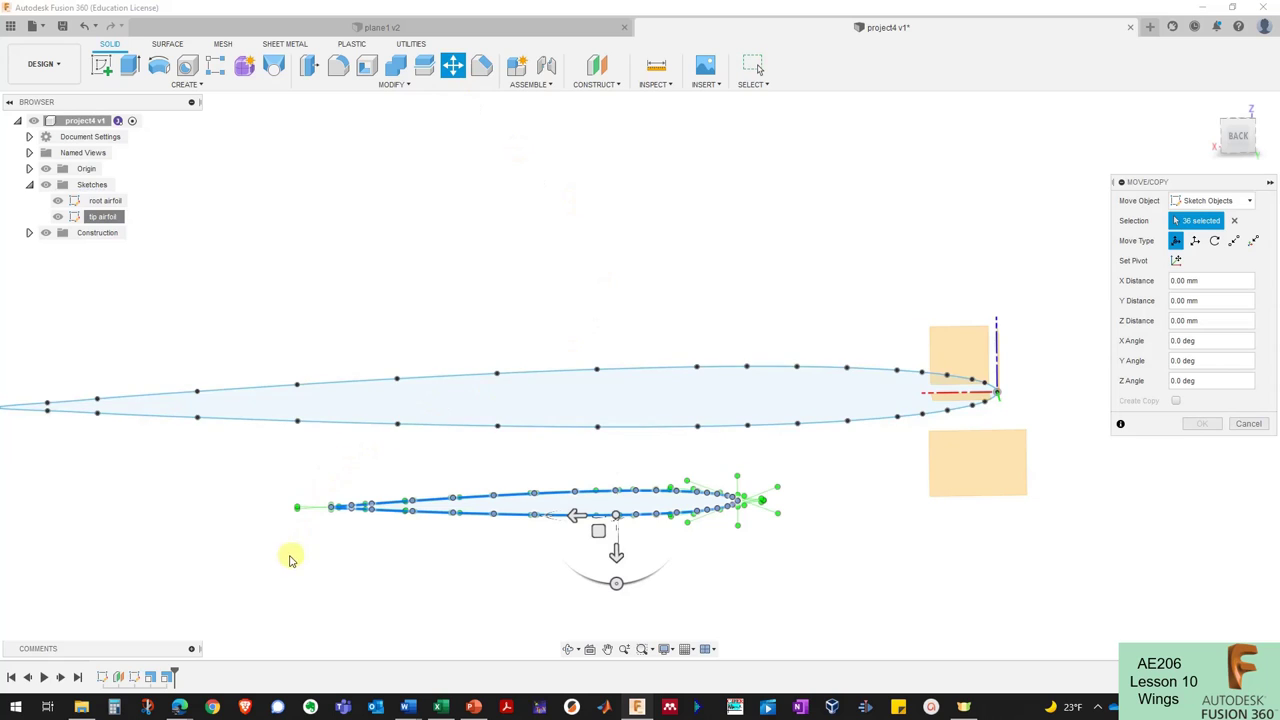
pyautogui.scroll(4, 300, 545)
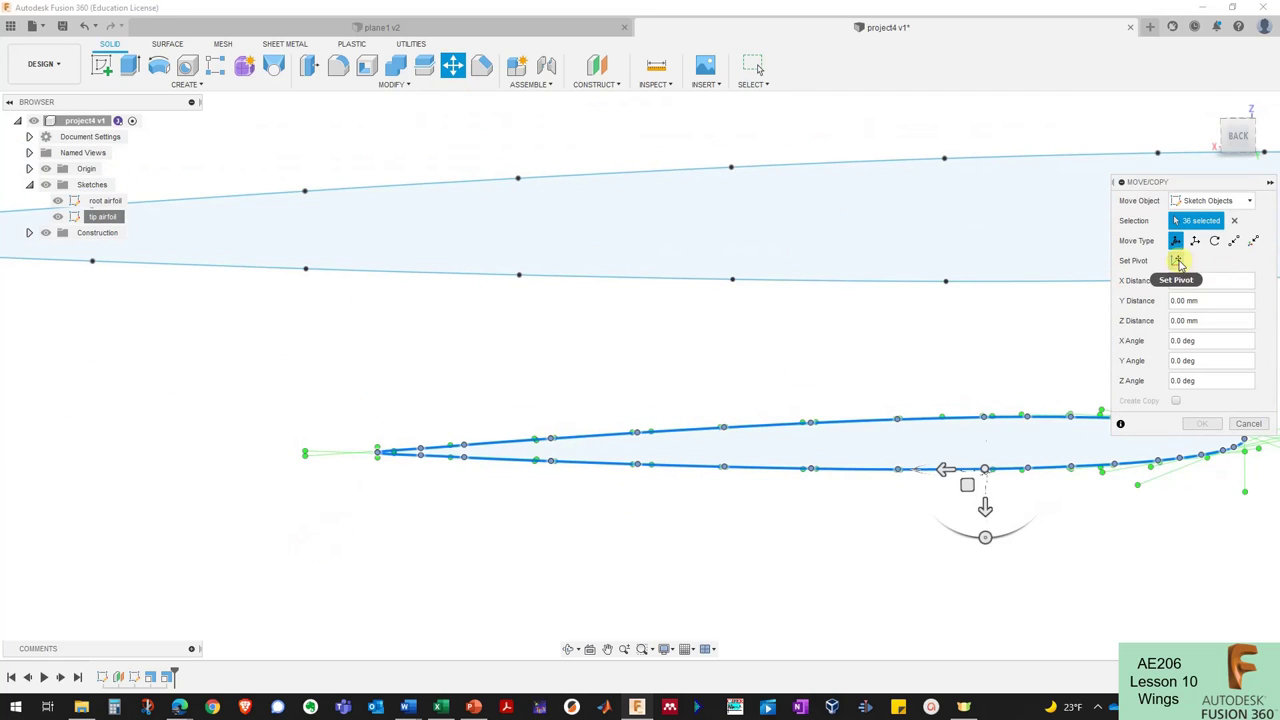
pyautogui.click(1177, 262)
pyautogui.scroll(4, 391, 380)
pyautogui.click(297, 520)
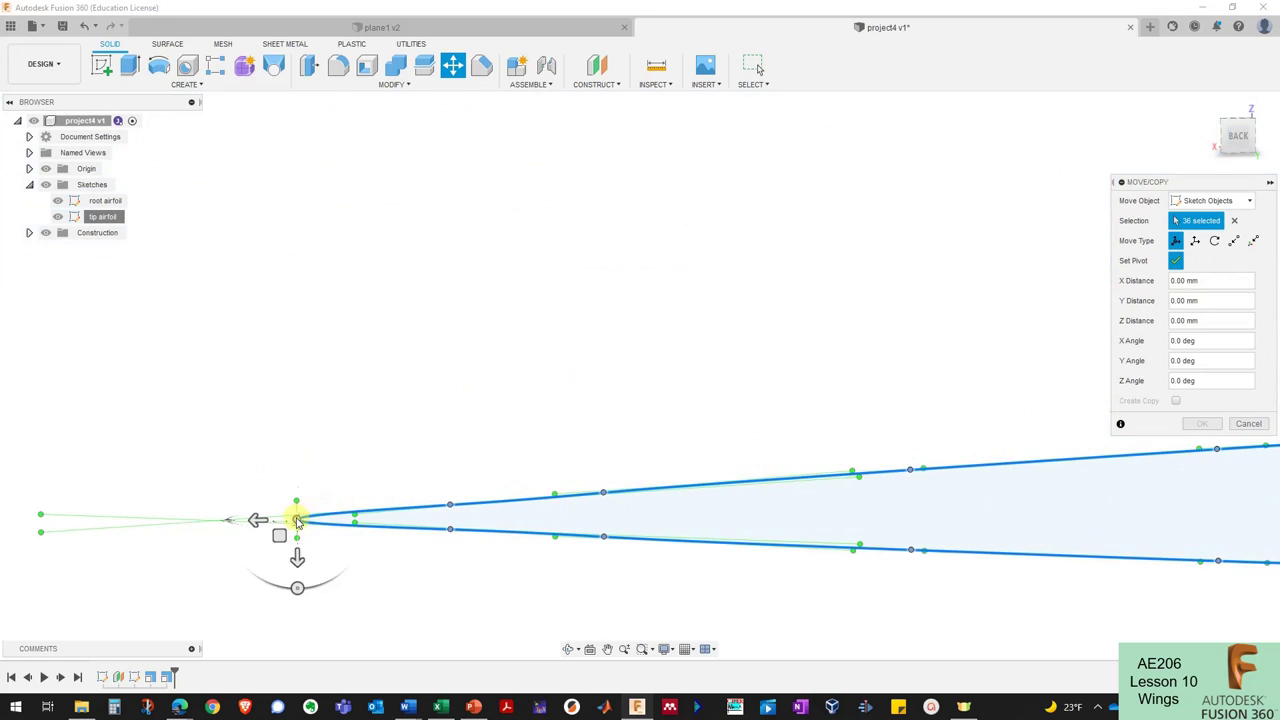
pyautogui.scroll(-2, 317, 400)
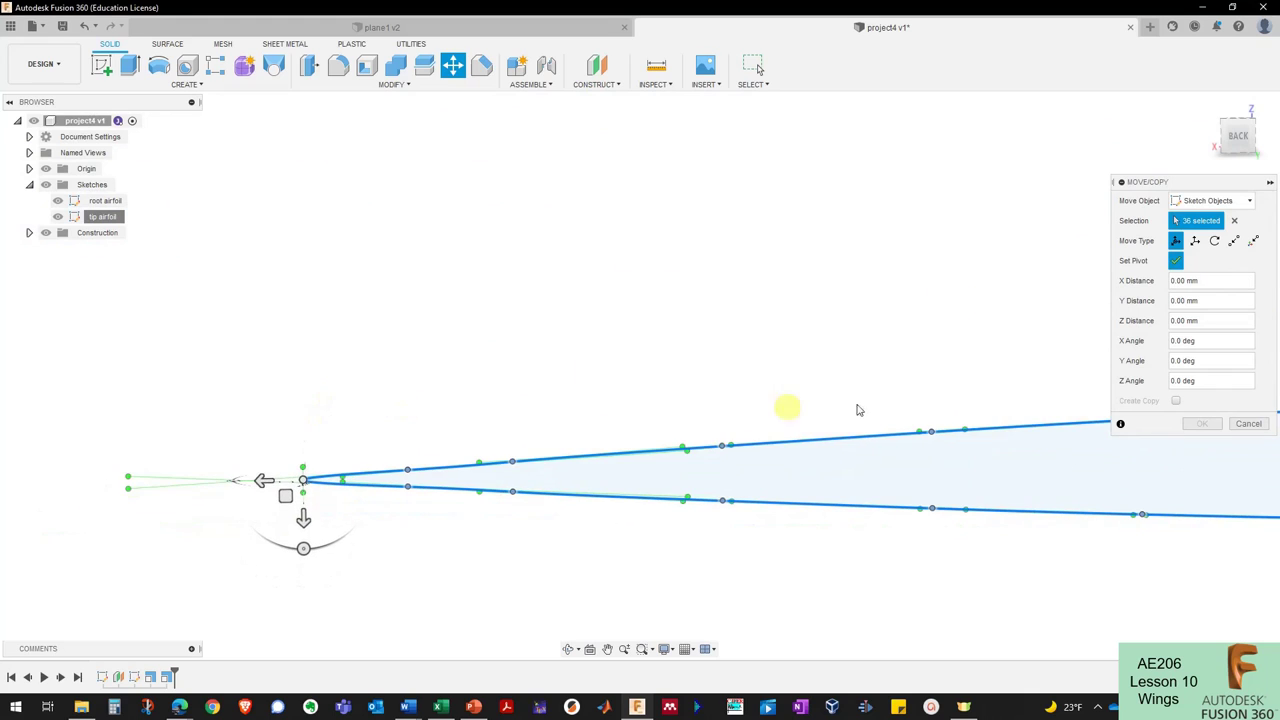
pyautogui.click(1177, 262)
# Rotate the tip airfoil by a Z angle of -2 deg about its trailing edge.
pyautogui.scroll(-3, 283, 300)
pyautogui.moveTo(287, 428); pyautogui.dragTo(277, 426)
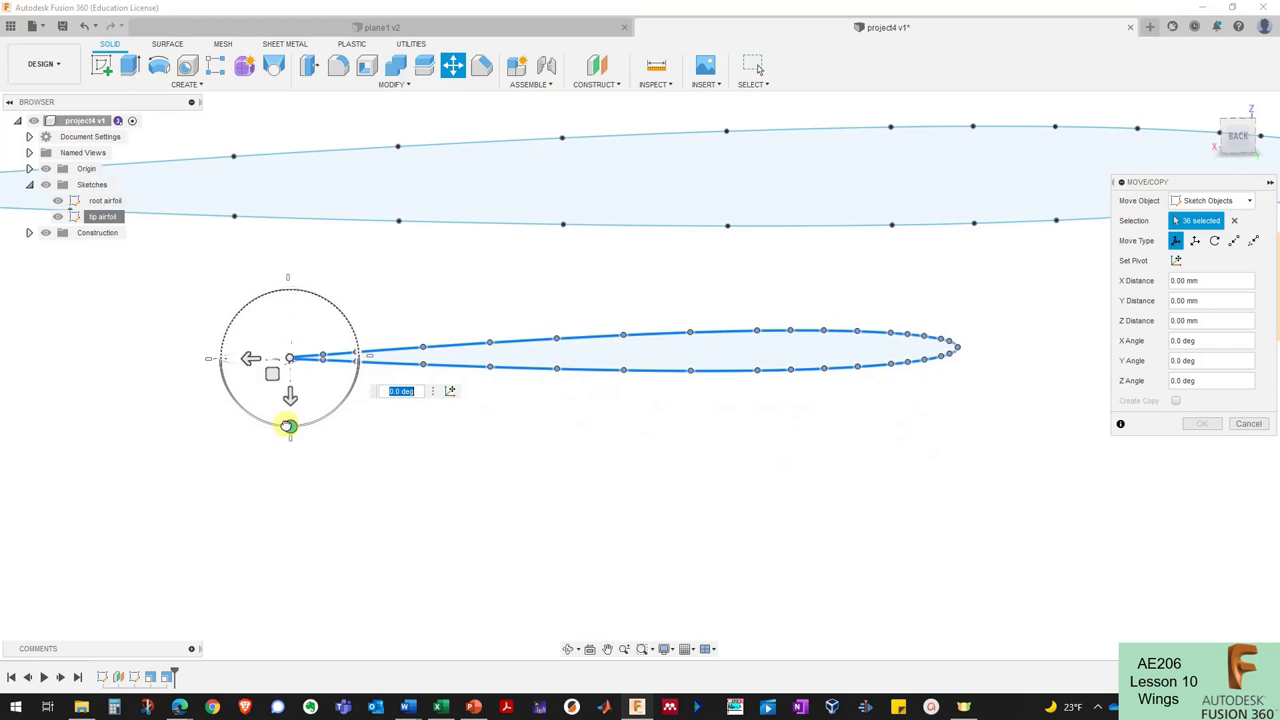
pyautogui.press('Return')
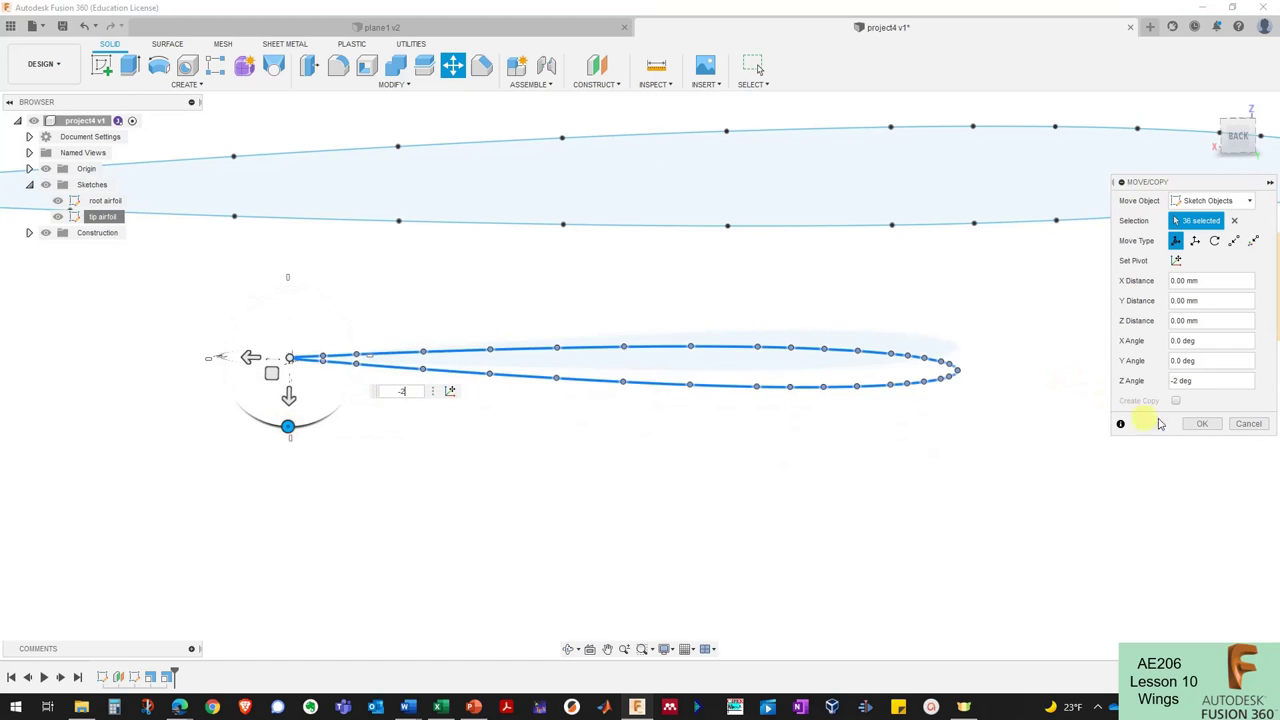
pyautogui.click(1202, 423)
# Try lofting a new body between the root and tip airfoil profiles without rails.
pyautogui.click(1236, 136)
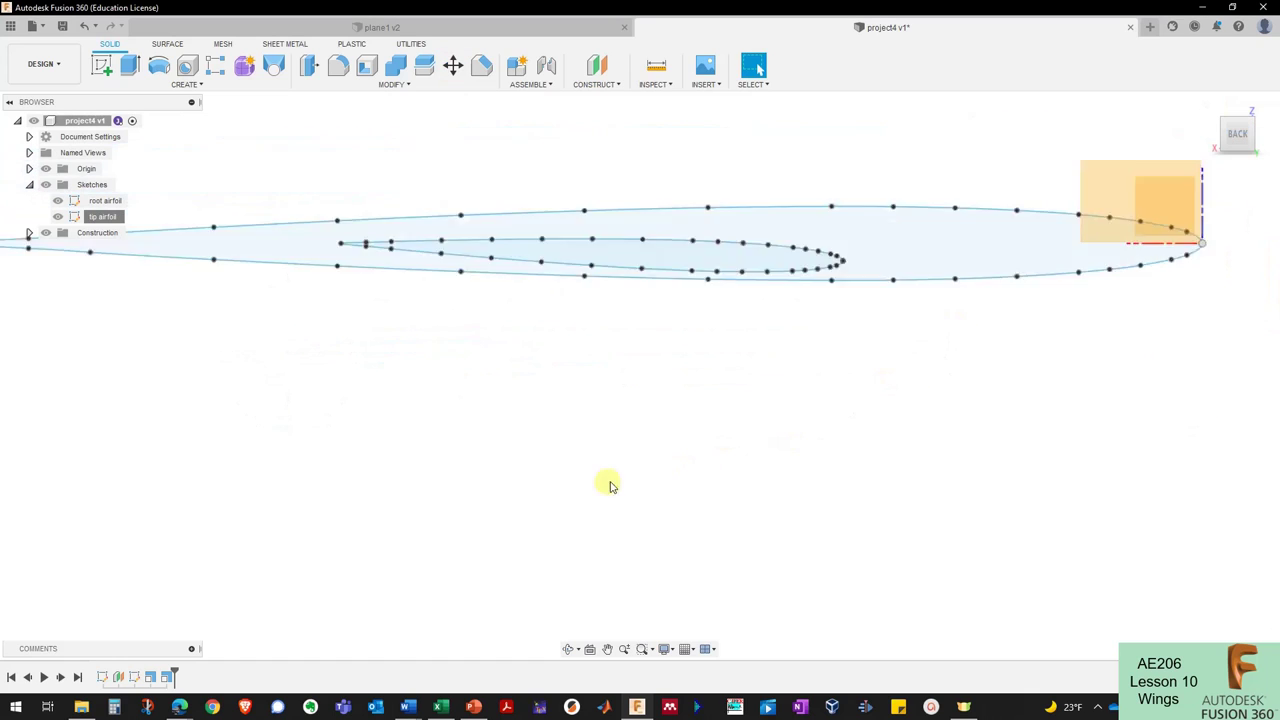
pyautogui.scroll(-3, 612, 484)
pyautogui.scroll(2, 623, 423)
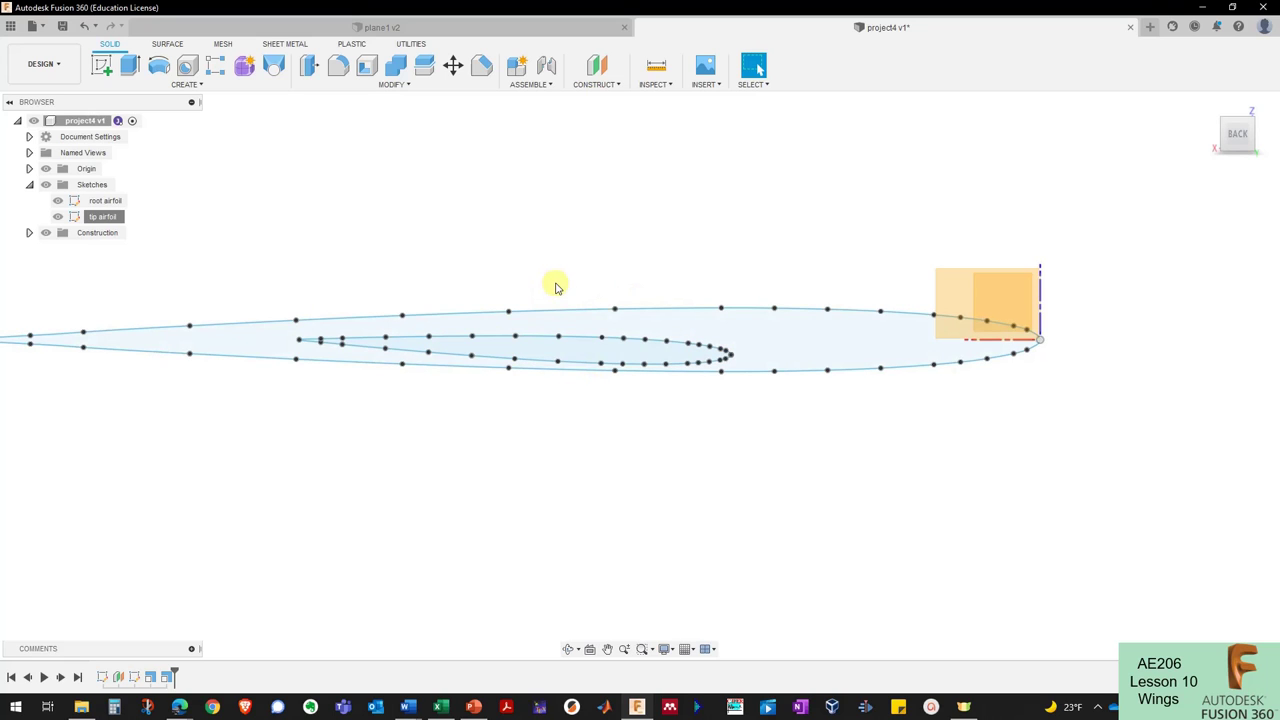
pyautogui.press('F6')
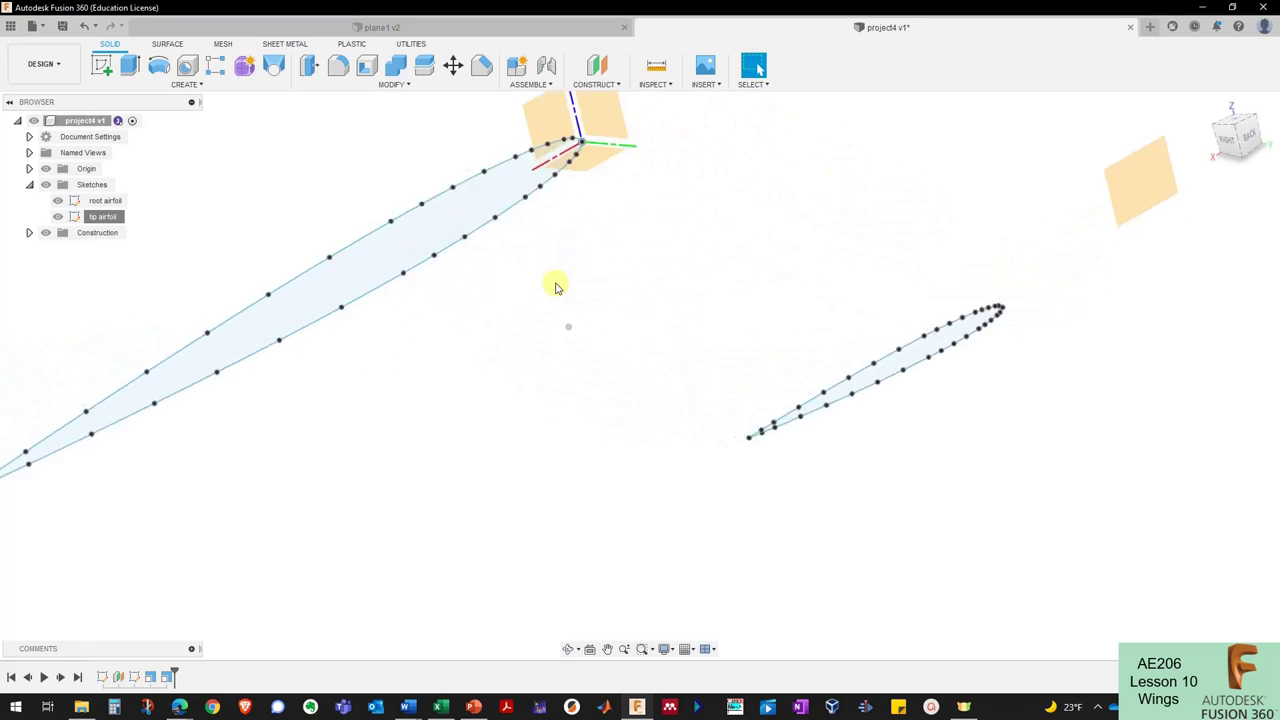
pyautogui.keyDown('shift'); pyautogui.moveTo(556, 287); pyautogui.dragTo(366, 140, button='middle'); pyautogui.keyUp('shift')
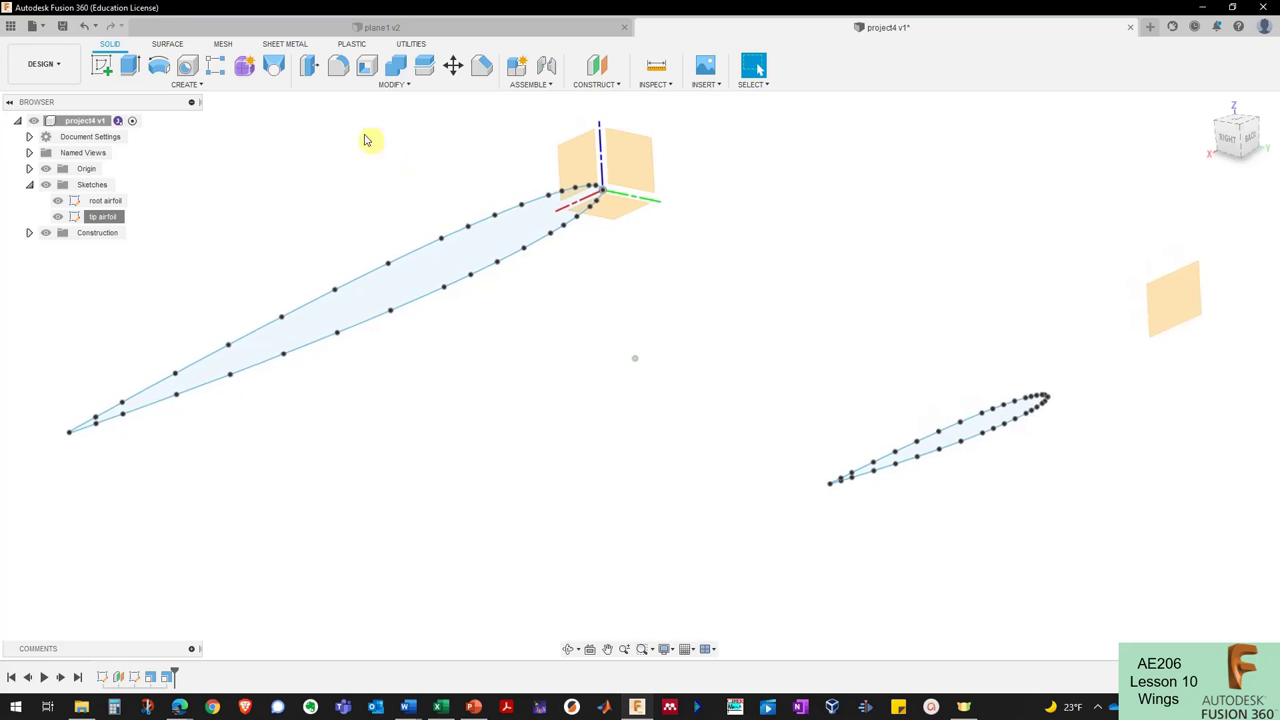
pyautogui.click(274, 67)
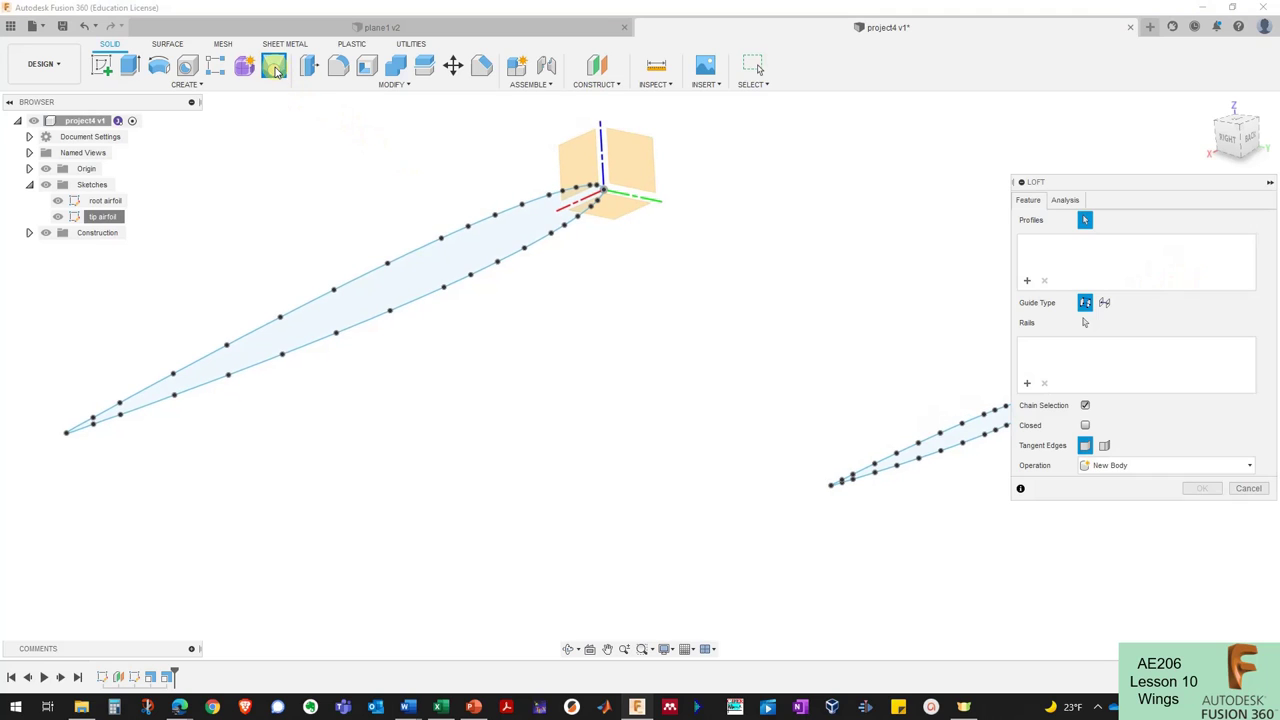
pyautogui.click(473, 251)
pyautogui.keyDown('shift'); pyautogui.moveTo(320, 200); pyautogui.dragTo(631, 209, button='middle'); pyautogui.keyUp('shift')
pyautogui.scroll(3, 730, 372)
pyautogui.click(745, 352)
pyautogui.scroll(5, 766, 366)
pyautogui.keyDown('shift'); pyautogui.moveTo(593, 251); pyautogui.dragTo(783, 415, button='middle'); pyautogui.keyUp('shift')
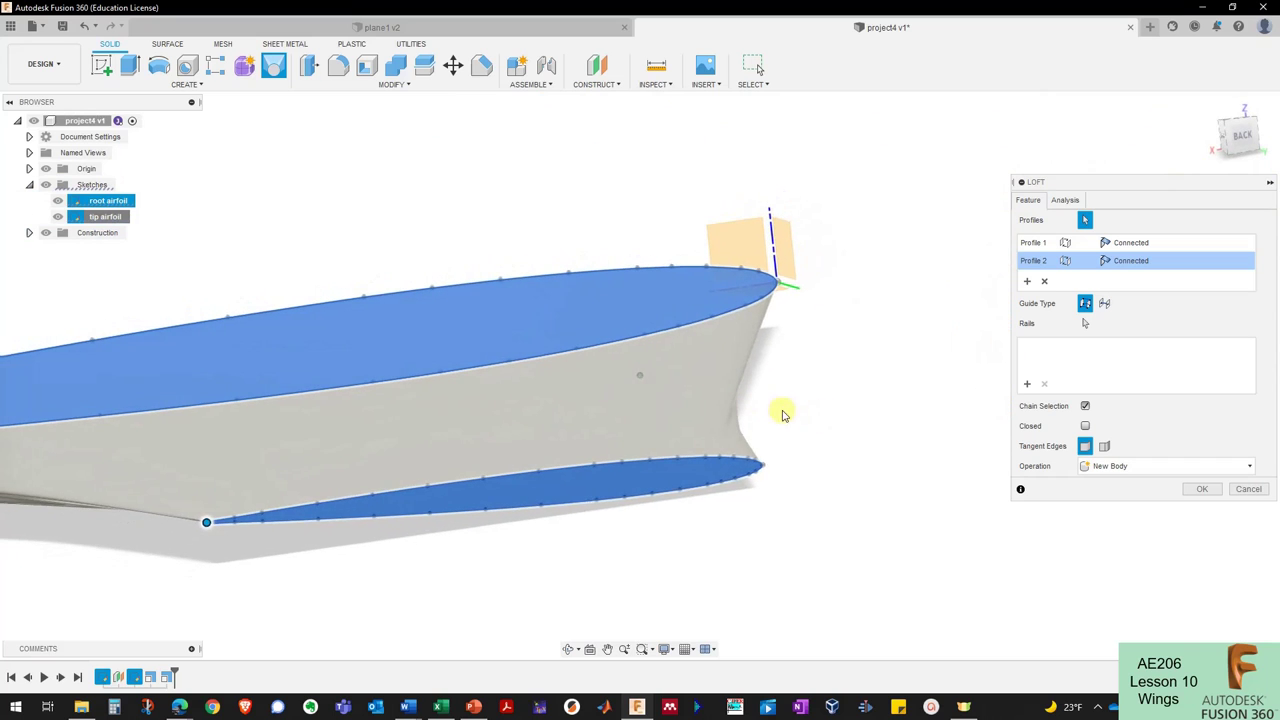
pyautogui.click(1247, 488)
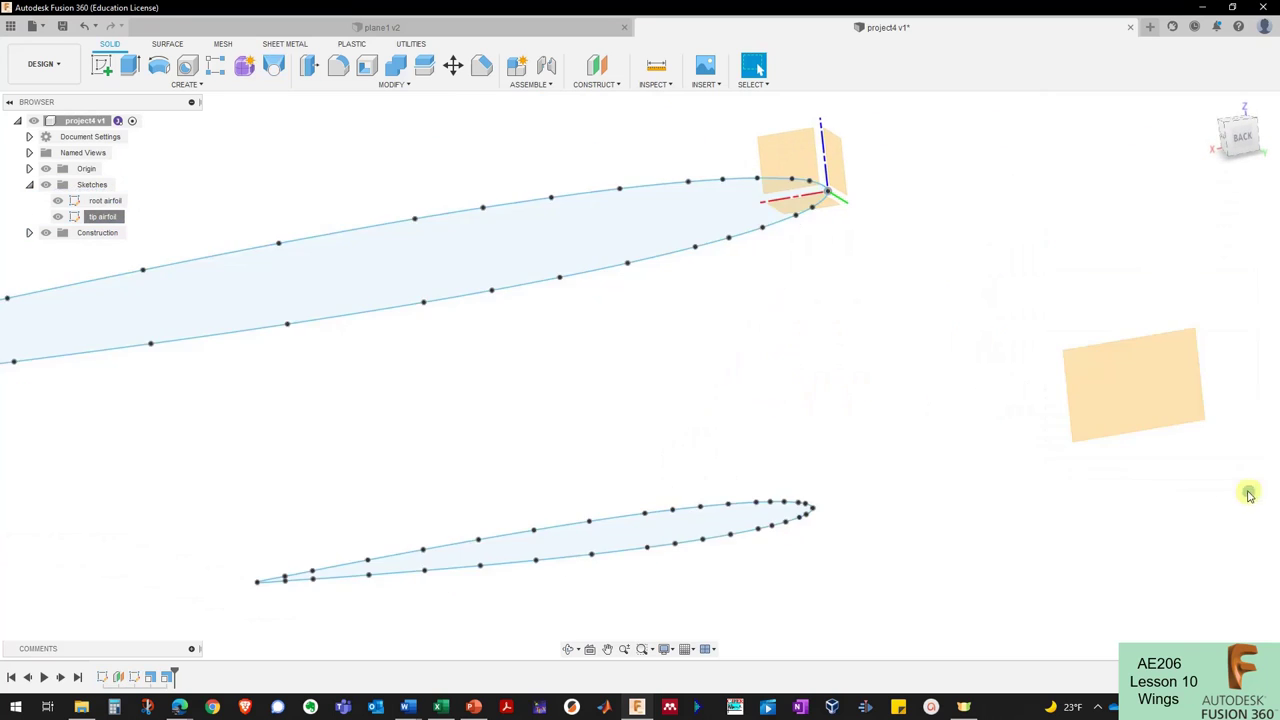
# Create a new sketch on the XZ origin plane with 3D Sketch enabled.
pyautogui.moveTo(815, 393)
pyautogui.keyDown('shift'); pyautogui.mouseDown(button='middle')
pyautogui.moveTo(731, 340)
pyautogui.moveTo(907, 282)
pyautogui.moveTo(891, 284)
pyautogui.mouseUp(button='middle'); pyautogui.keyUp('shift')
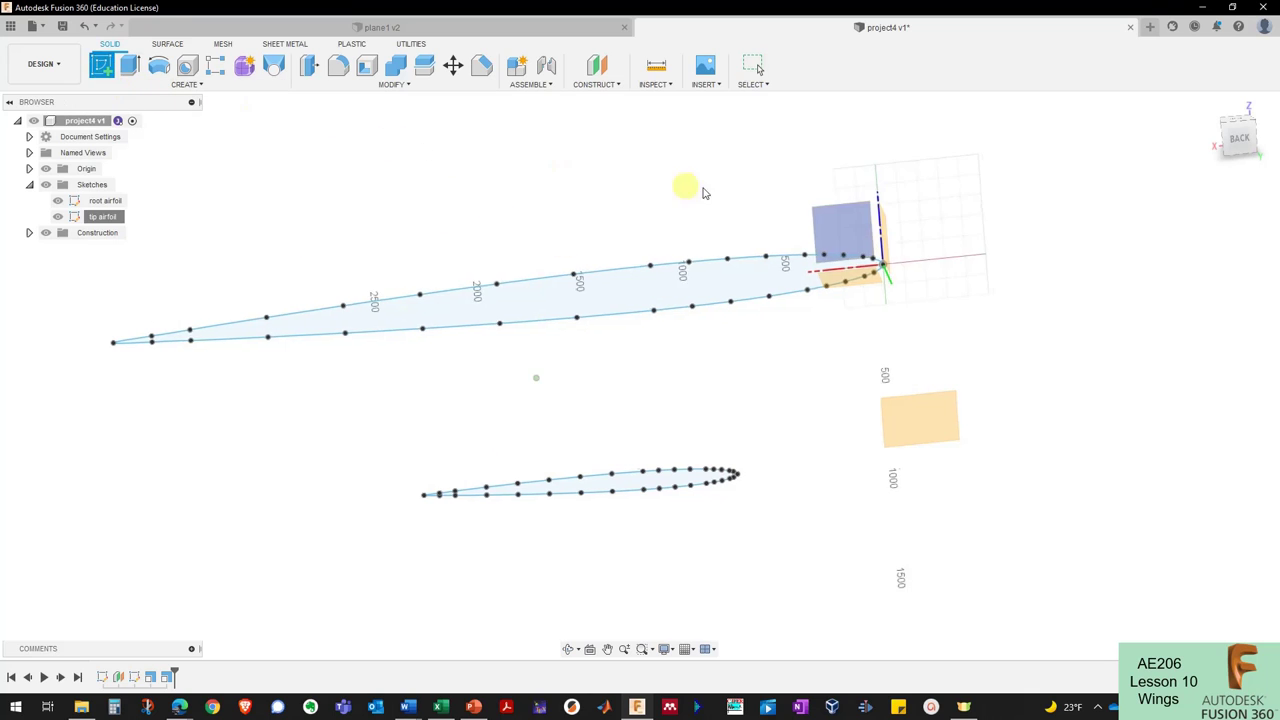
pyautogui.moveTo(703, 193)
pyautogui.keyDown('shift'); pyautogui.mouseDown(button='middle')
pyautogui.moveTo(854, 206)
pyautogui.moveTo(930, 273)
pyautogui.mouseUp(button='middle'); pyautogui.keyUp('shift')
pyautogui.click(944, 300)
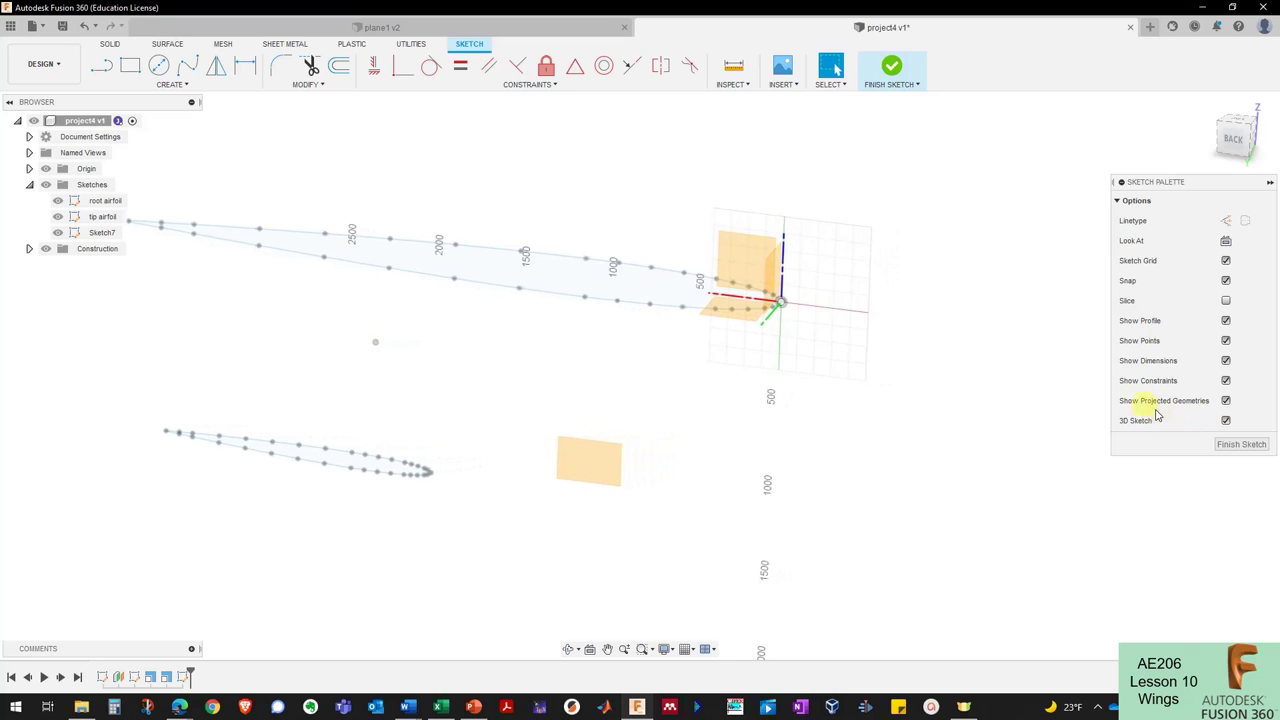
# Draw a straight 3D sketch line joining the leading-edge points of the root and tip airfoils.
pyautogui.click(101, 68)
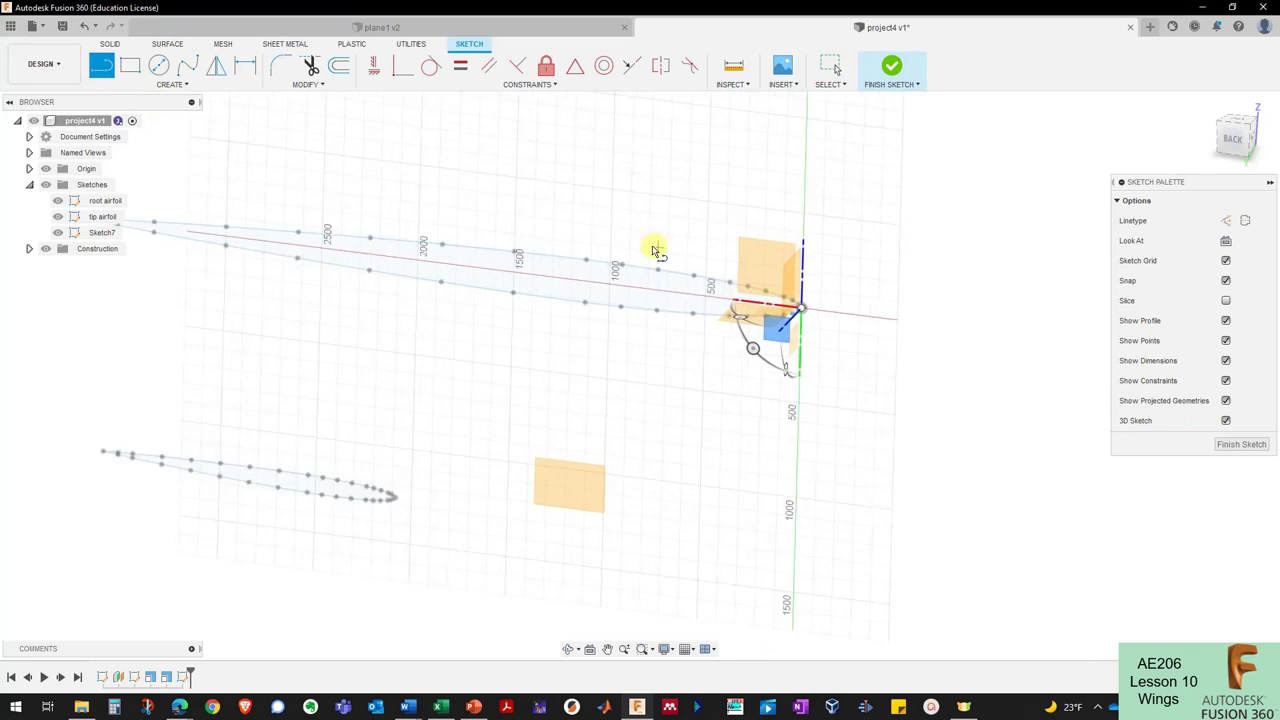
pyautogui.click(938, 404)
pyautogui.scroll(-5, 866, 346)
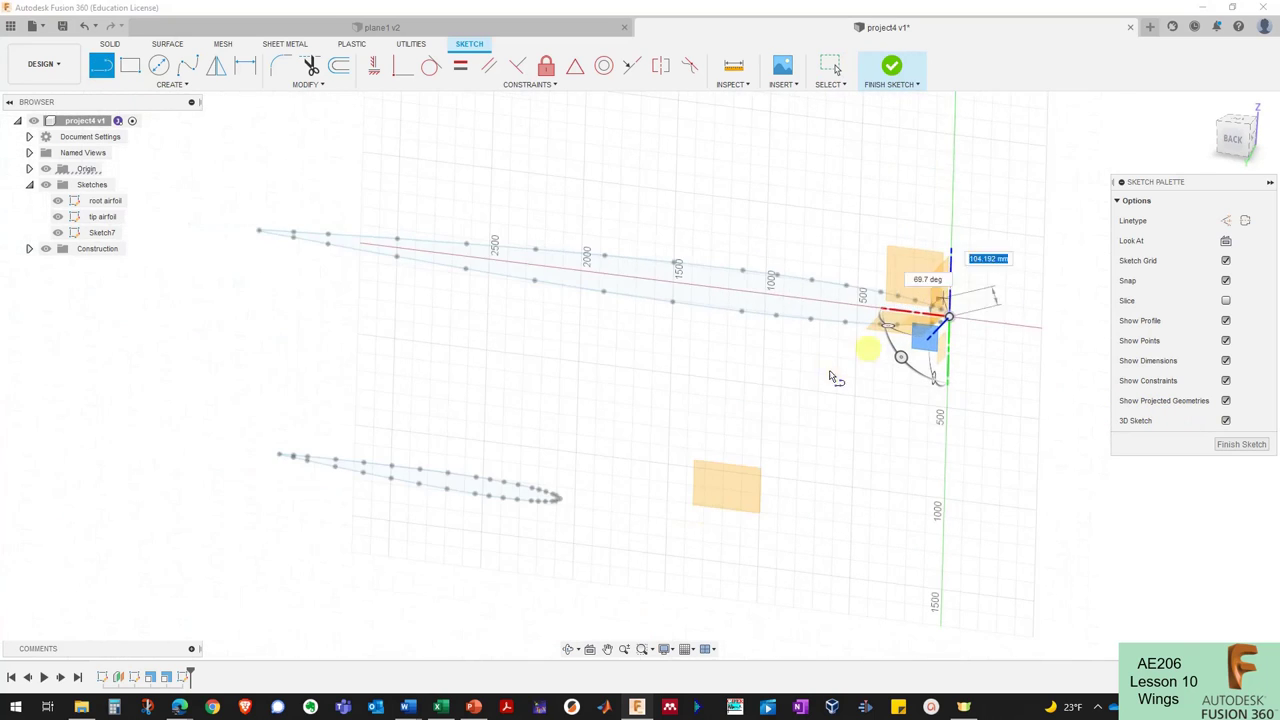
pyautogui.scroll(5, 551, 486)
pyautogui.scroll(2, 585, 555)
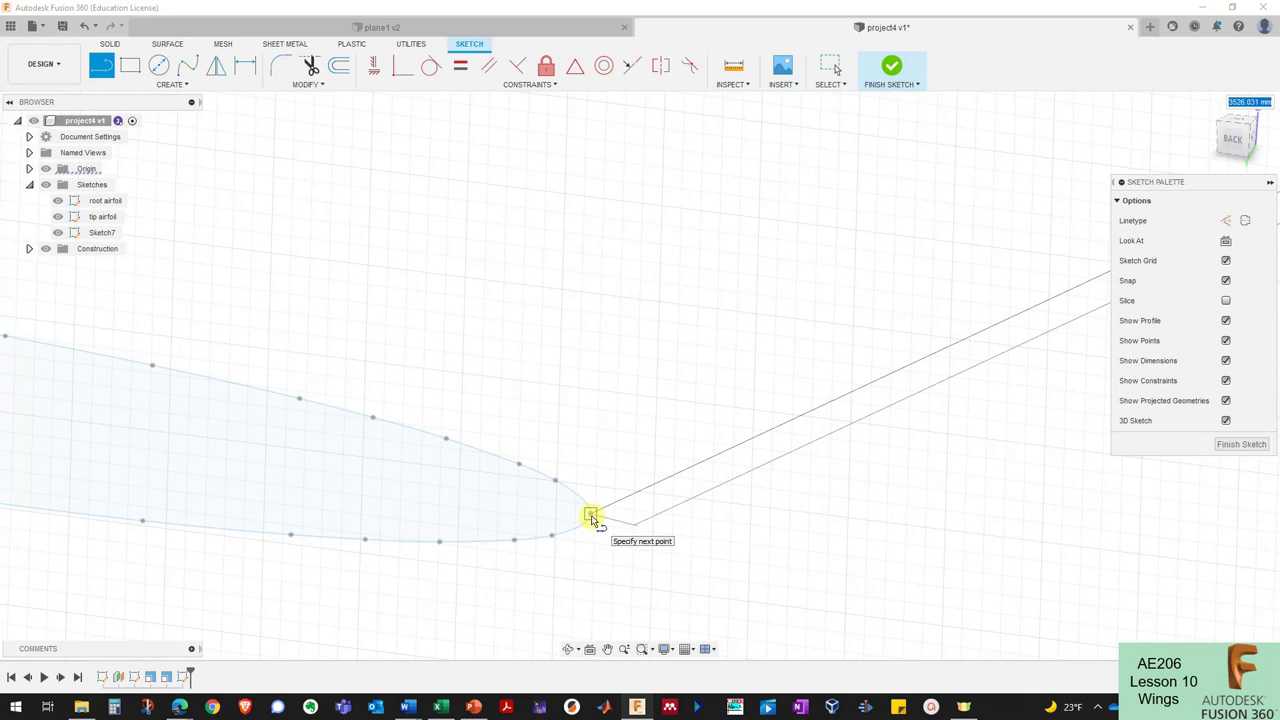
pyautogui.click(591, 517)
pyautogui.scroll(-5, 600, 490)
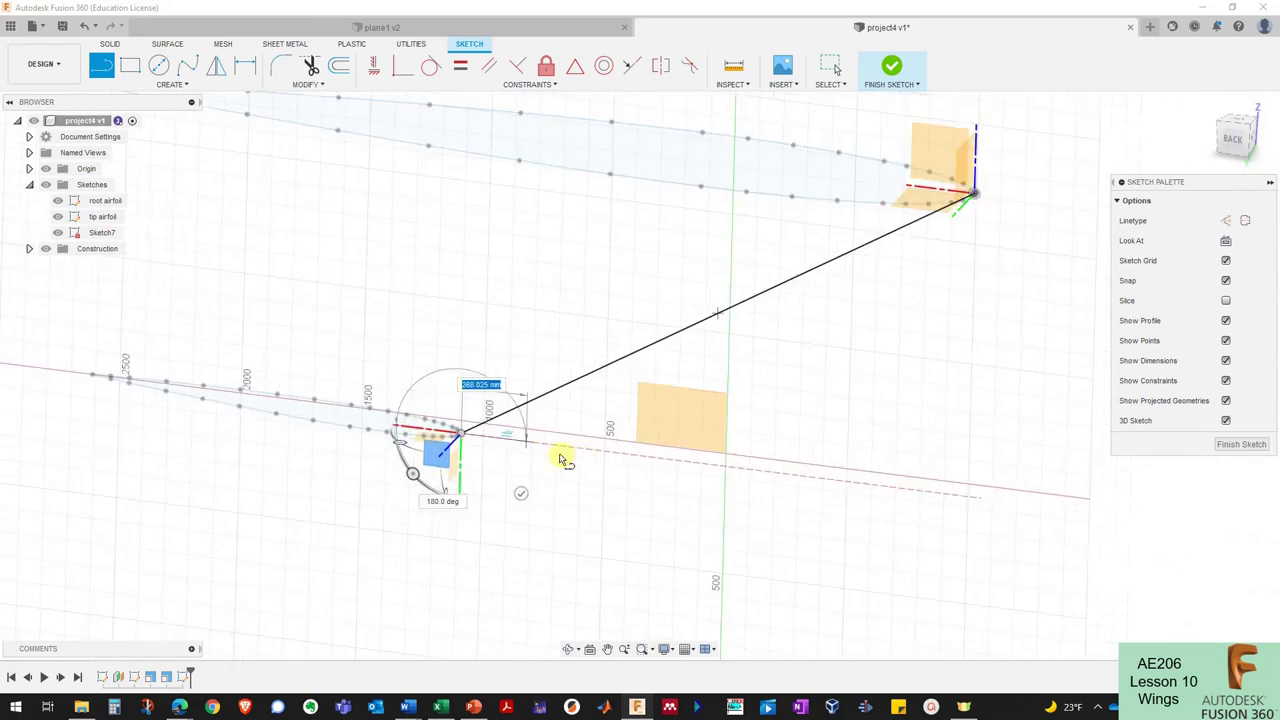
pyautogui.press('Escape')
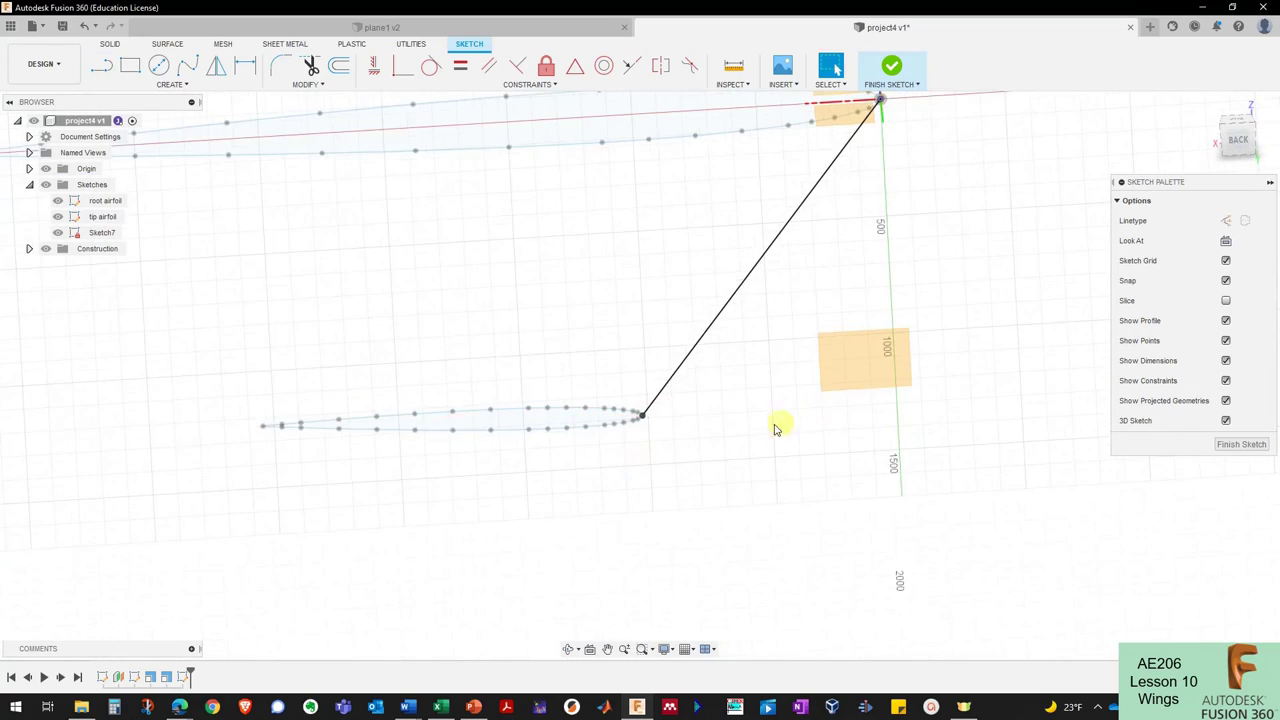
# Draw a line joining the trailing-edge points of the root and tip airfoils and finish the sketch.
pyautogui.keyDown('shift'); pyautogui.moveTo(777, 423); pyautogui.dragTo(135, 103, button='middle'); pyautogui.keyUp('shift')
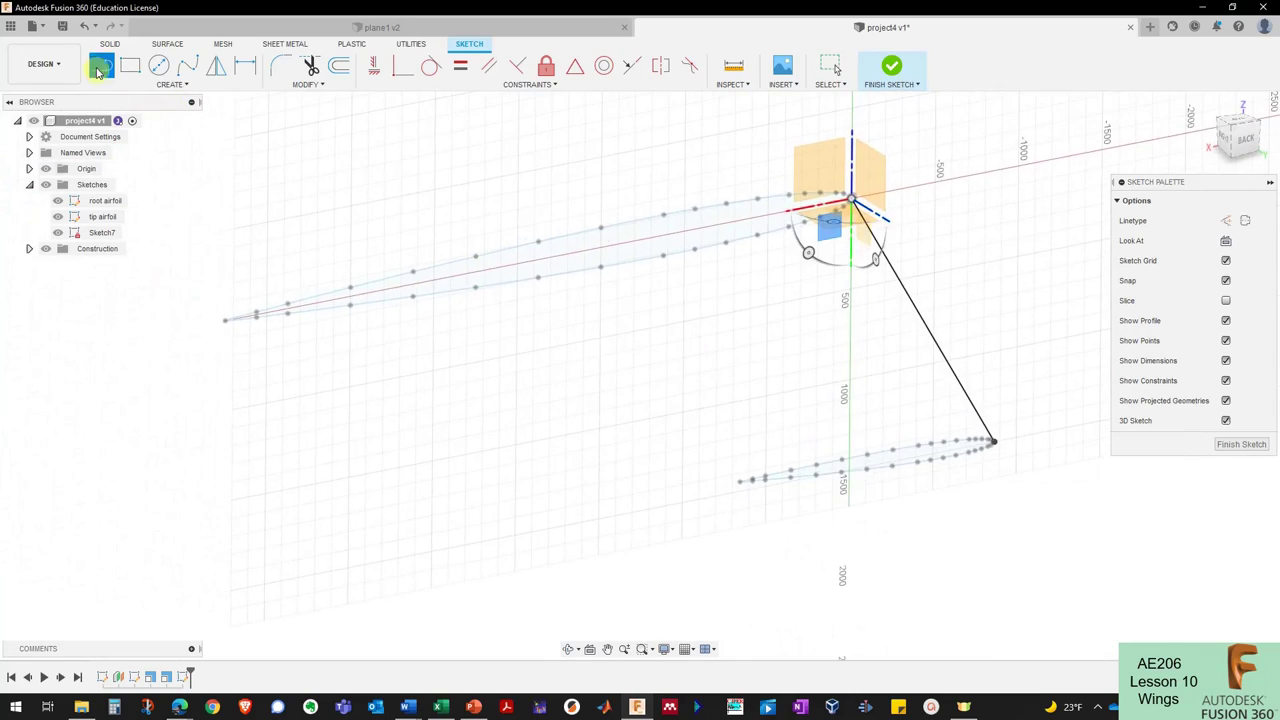
pyautogui.click(101, 66)
pyautogui.scroll(5, 200, 326)
pyautogui.click(453, 253)
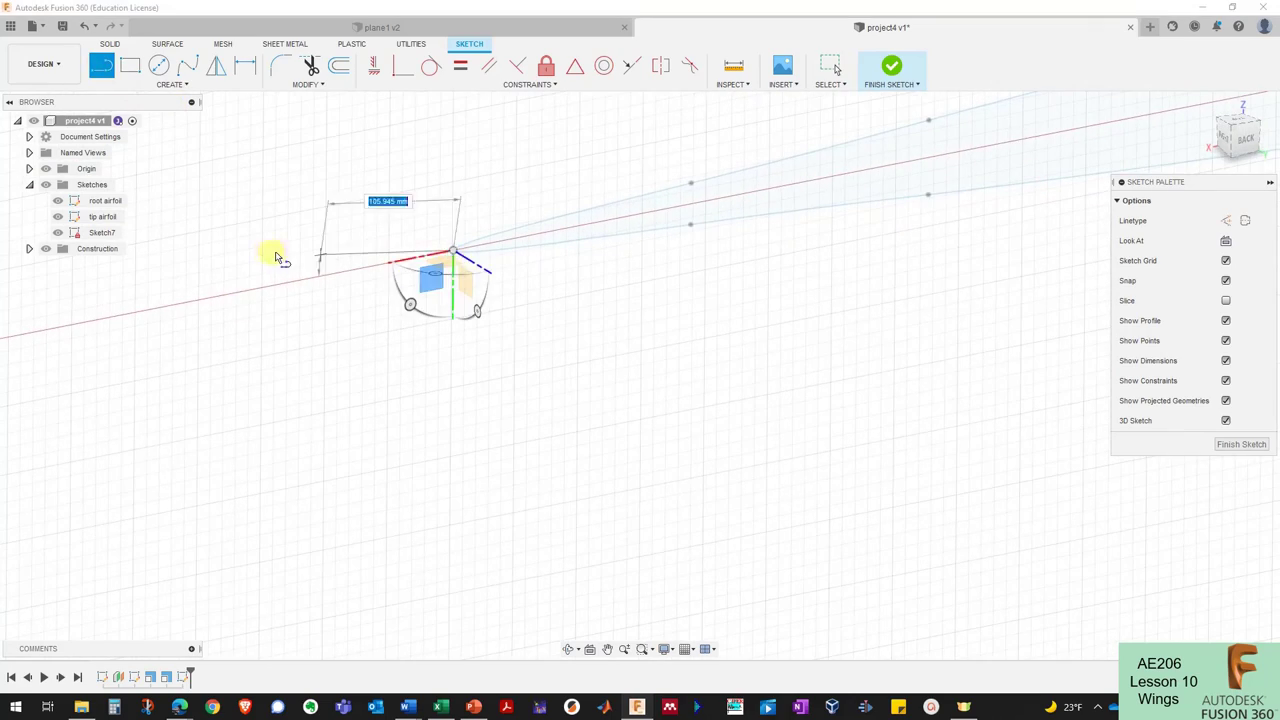
pyautogui.scroll(-3, 476, 350)
pyautogui.scroll(2, 490, 352)
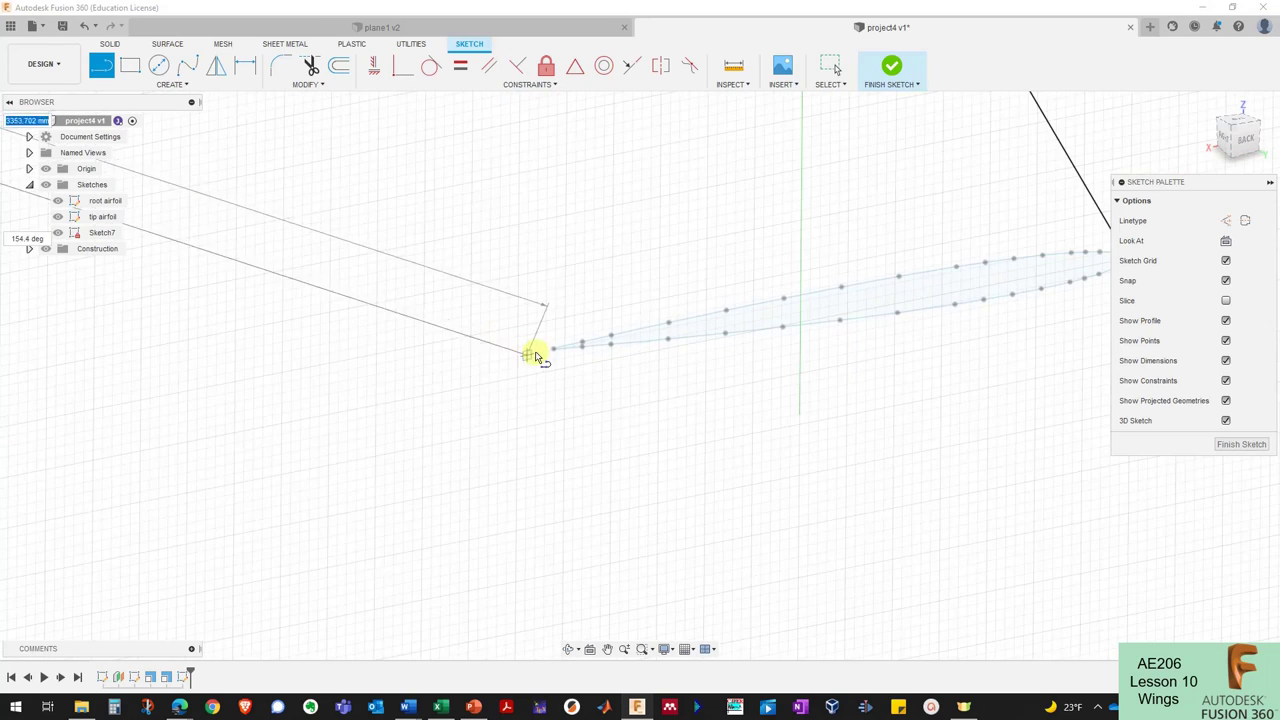
pyautogui.click(551, 352)
pyautogui.click(891, 66)
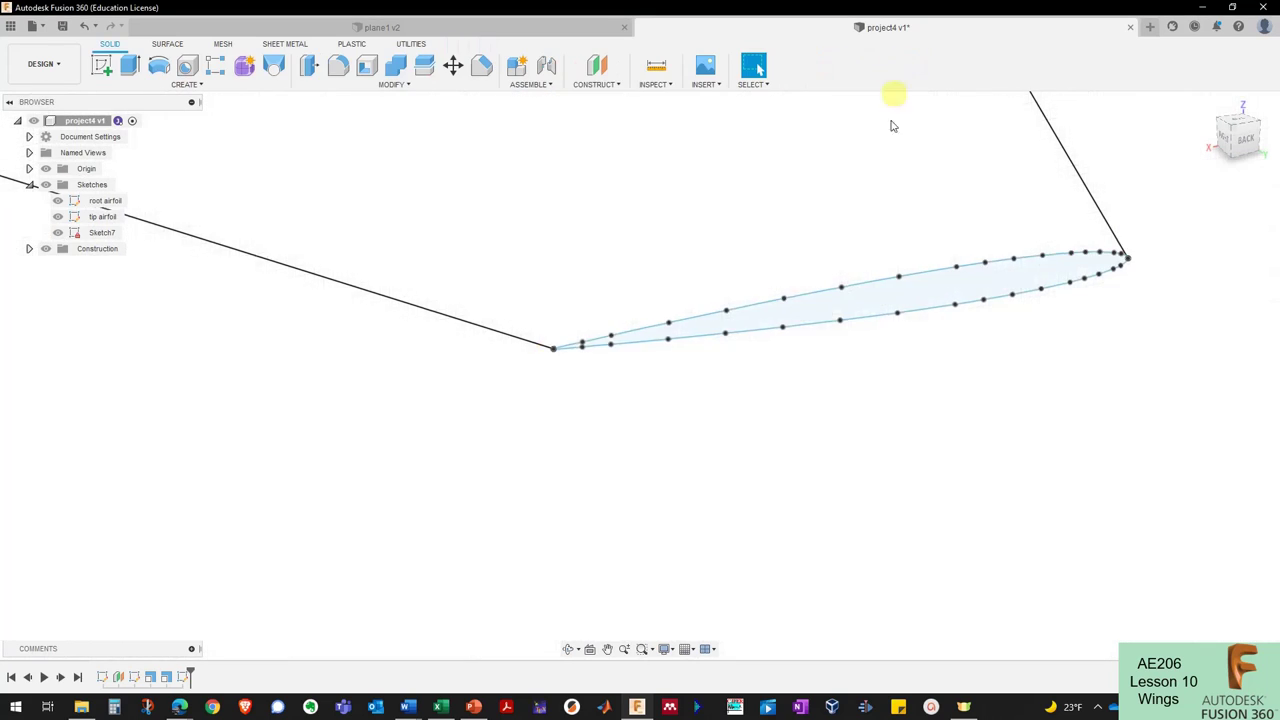
# Start a new-body loft using the root airfoil and the tip airfoil as its two profiles.
pyautogui.scroll(-3, 748, 357)
pyautogui.keyDown('shift'); pyautogui.moveTo(748, 357); pyautogui.dragTo(722, 344, button='middle'); pyautogui.keyUp('shift')
pyautogui.click(274, 68)
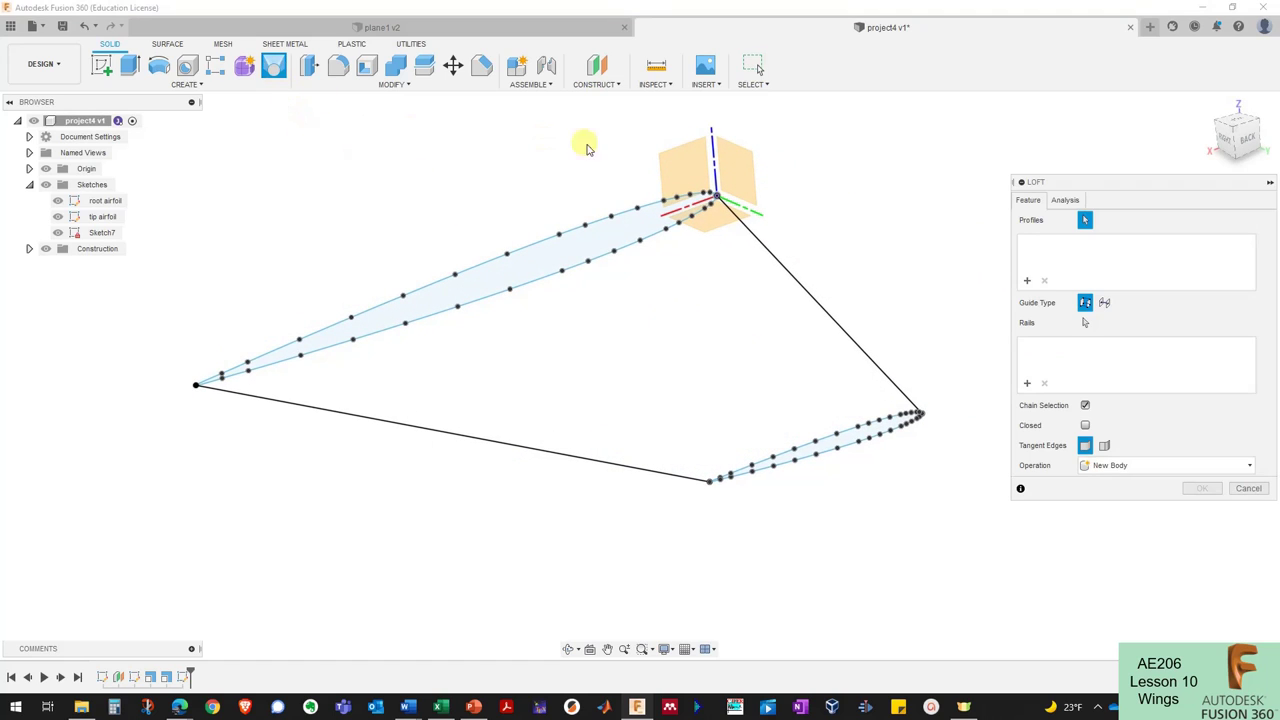
pyautogui.click(594, 234)
pyautogui.keyDown('shift'); pyautogui.moveTo(591, 246); pyautogui.dragTo(848, 444, button='middle'); pyautogui.keyUp('shift')
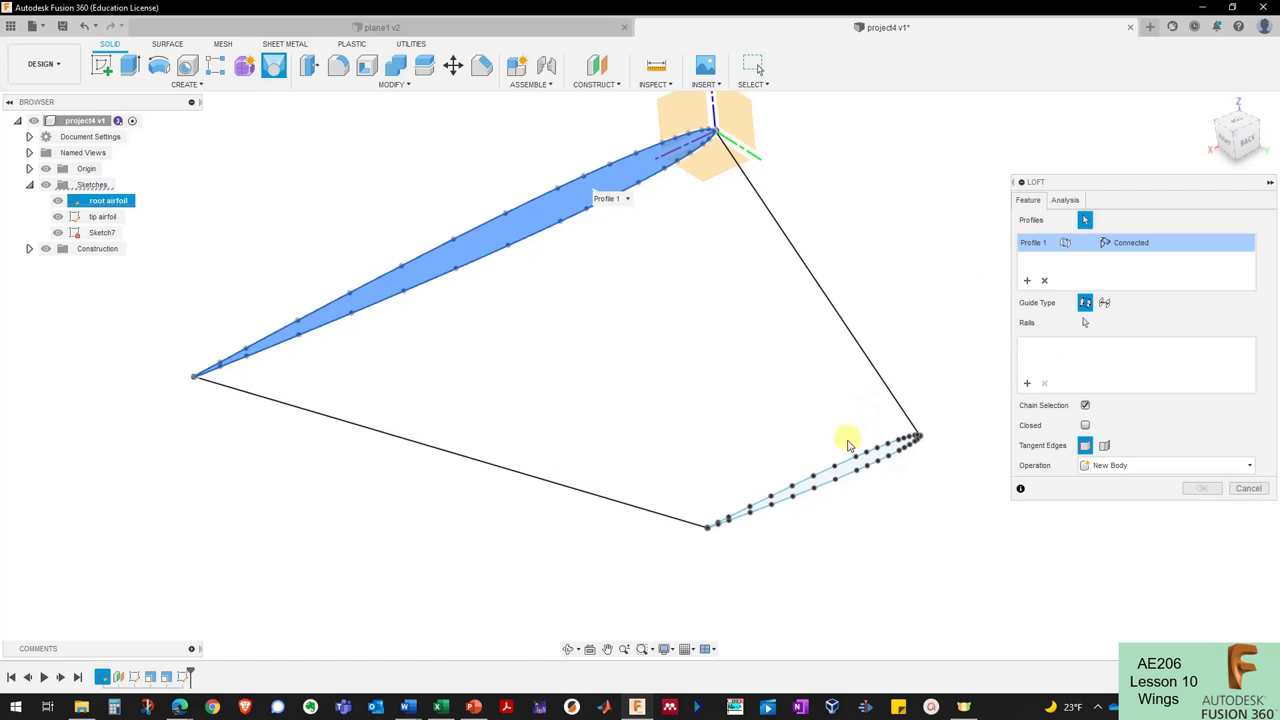
pyautogui.click(848, 468)
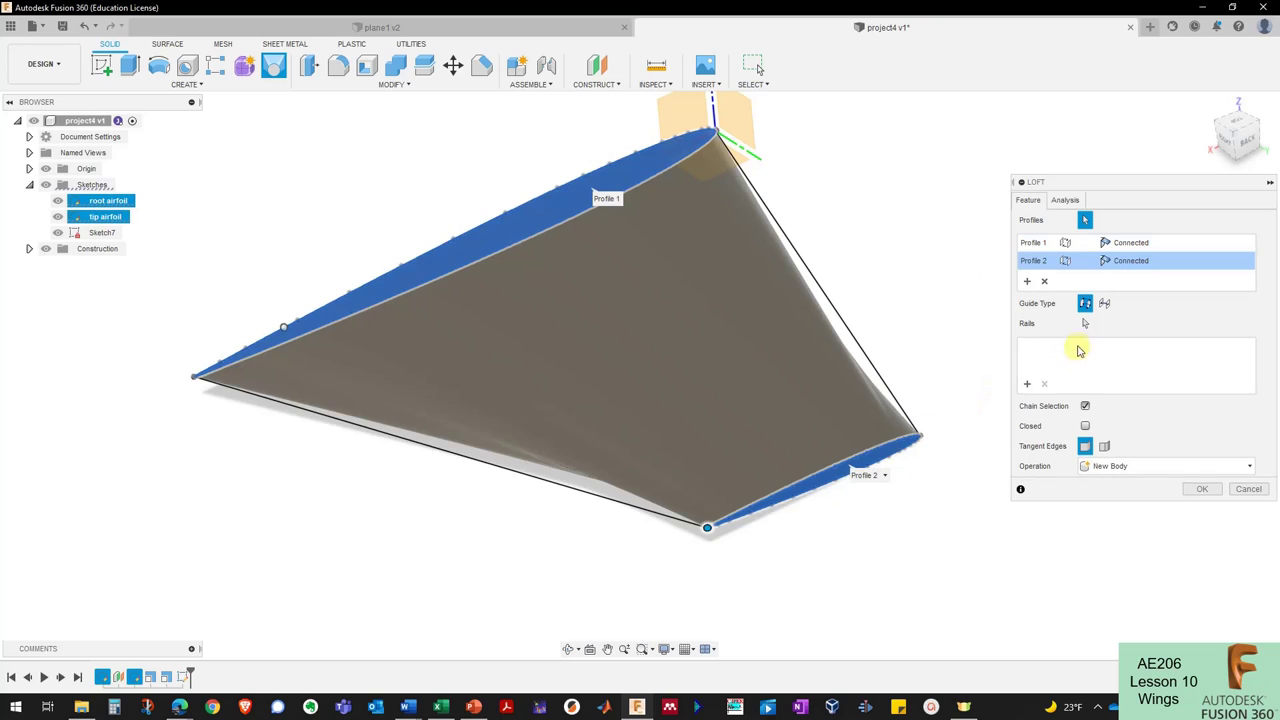
# Add the leading-edge and trailing-edge lines as the two loft rails and complete the wing body.
pyautogui.click(1027, 386)
pyautogui.keyDown('shift'); pyautogui.moveTo(1005, 378); pyautogui.dragTo(868, 408, button='middle'); pyautogui.keyUp('shift')
pyautogui.click(839, 409)
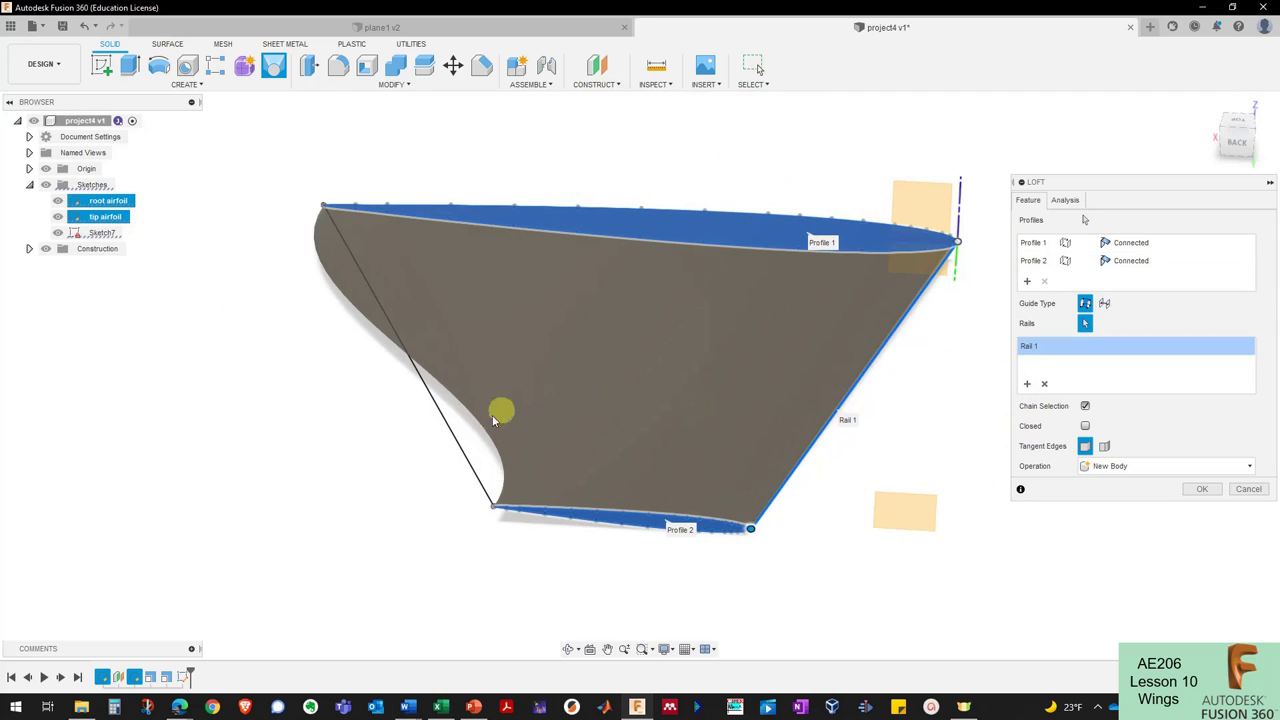
pyautogui.click(452, 432)
pyautogui.keyDown('shift'); pyautogui.moveTo(323, 423); pyautogui.dragTo(1034, 385, button='middle'); pyautogui.keyUp('shift')
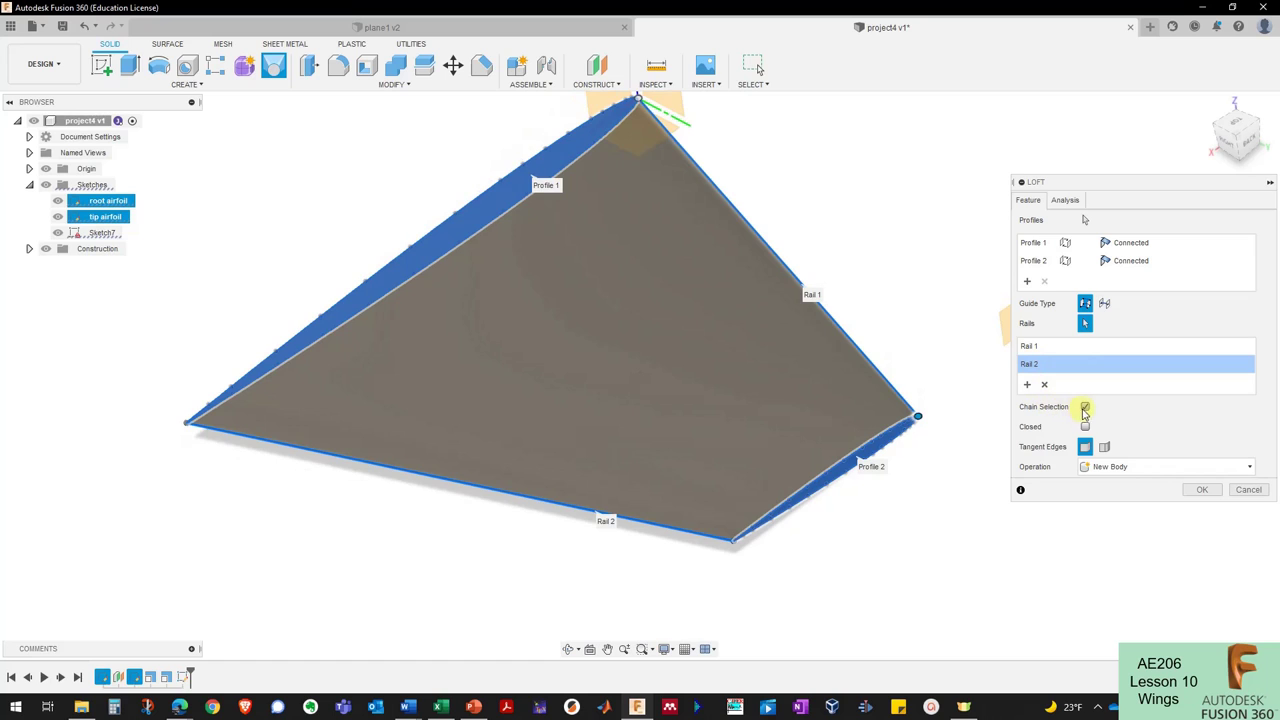
pyautogui.click(1203, 490)
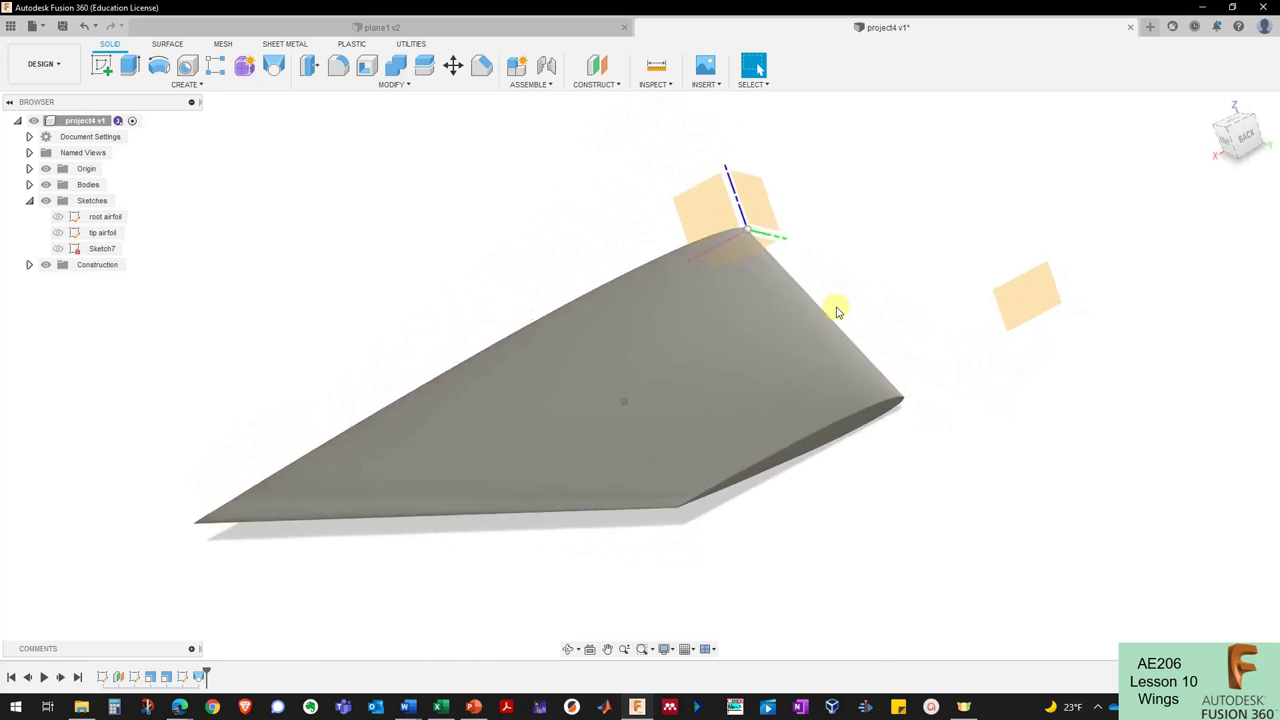
# Mirror the whole wing body across the XZ origin plane at the root, joining both halves into one body.
pyautogui.scroll(5, 850, 318)
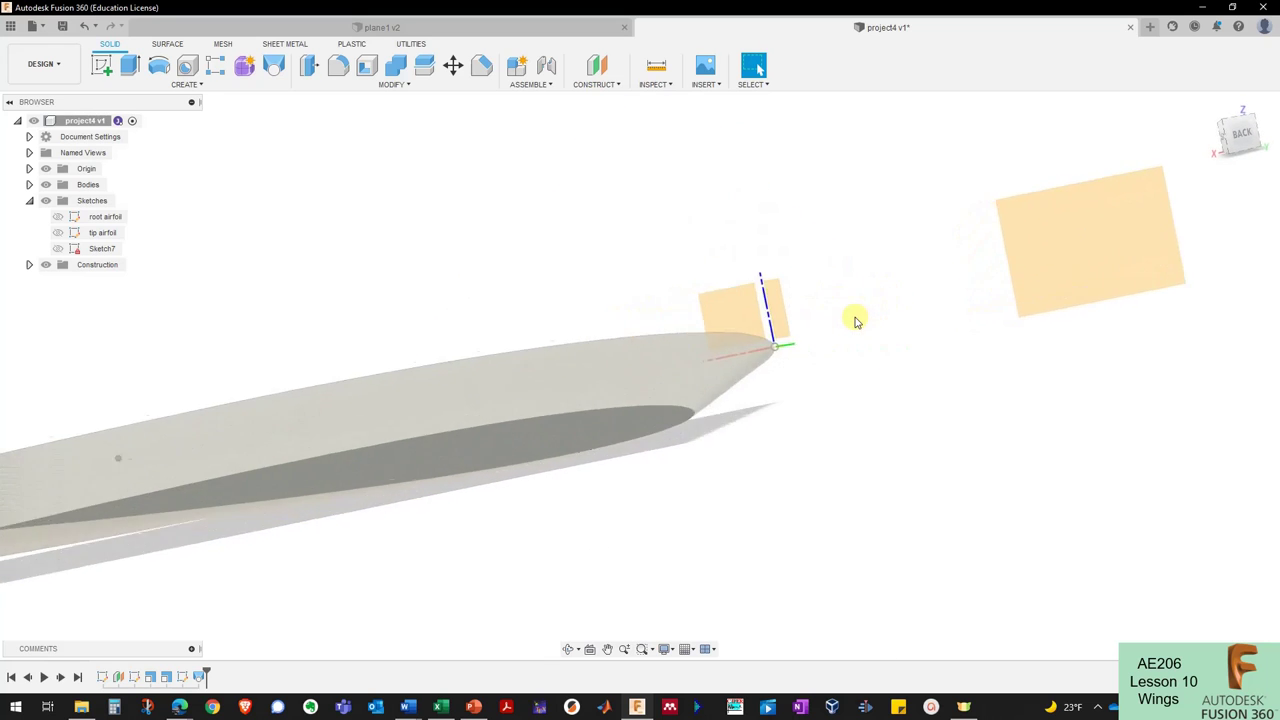
pyautogui.keyDown('shift'); pyautogui.moveTo(855, 320); pyautogui.dragTo(287, 103, button='middle'); pyautogui.keyUp('shift')
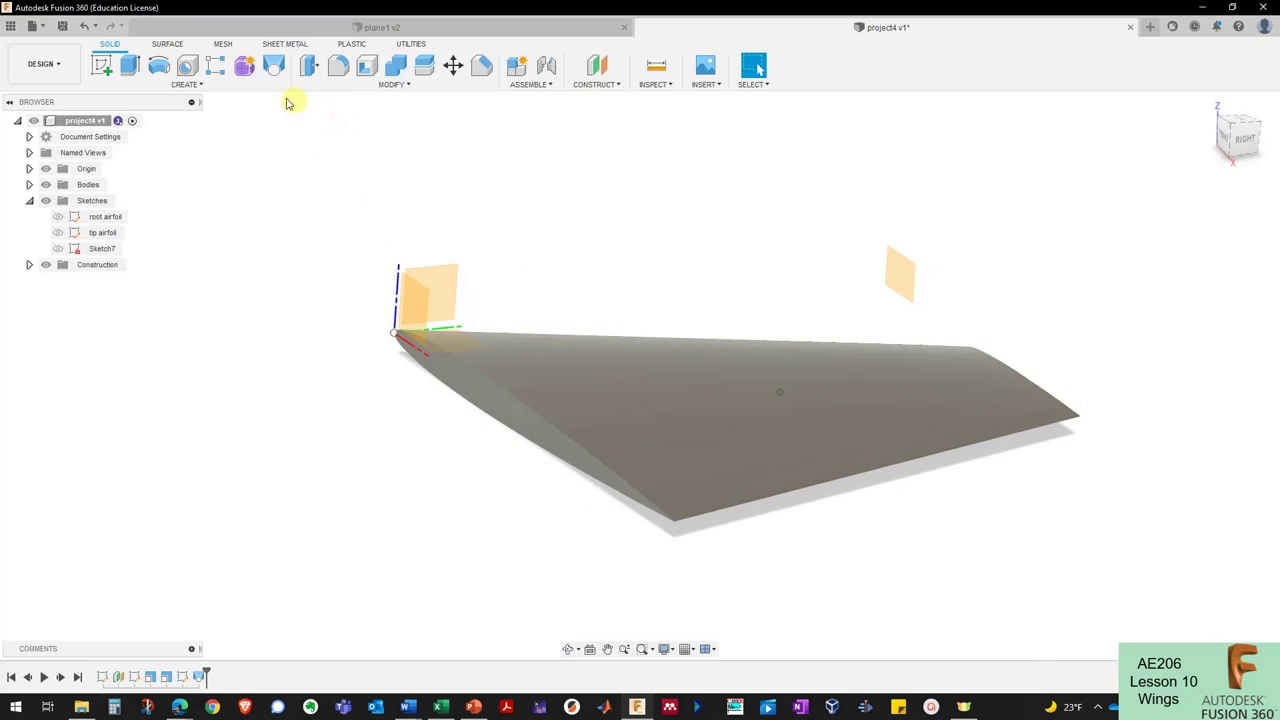
pyautogui.click(196, 86)
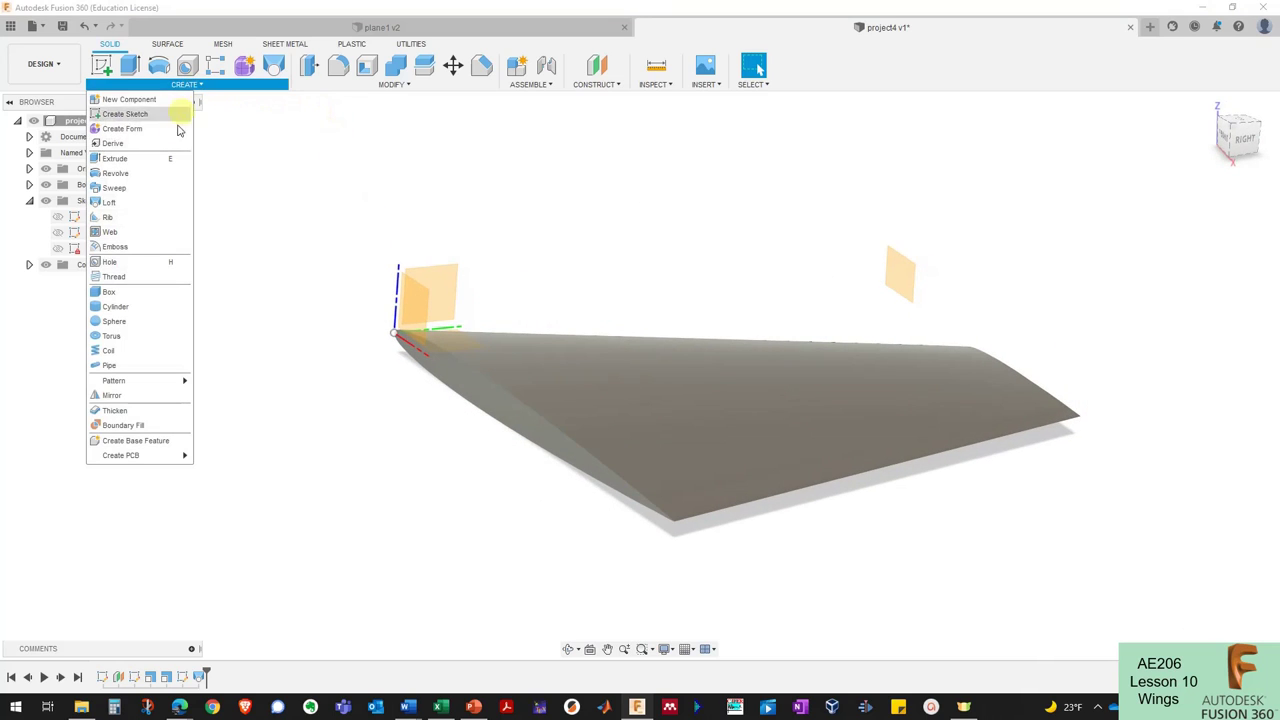
pyautogui.click(130, 395)
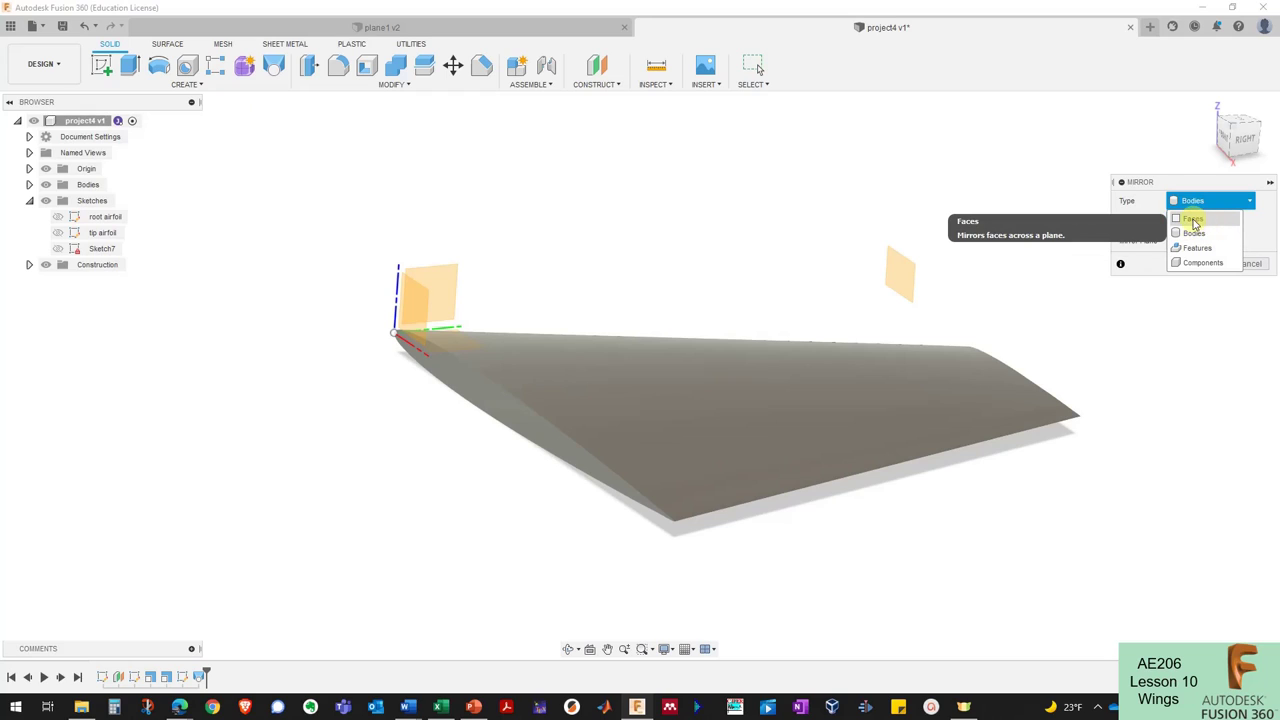
pyautogui.click(1193, 220)
pyautogui.click(732, 420)
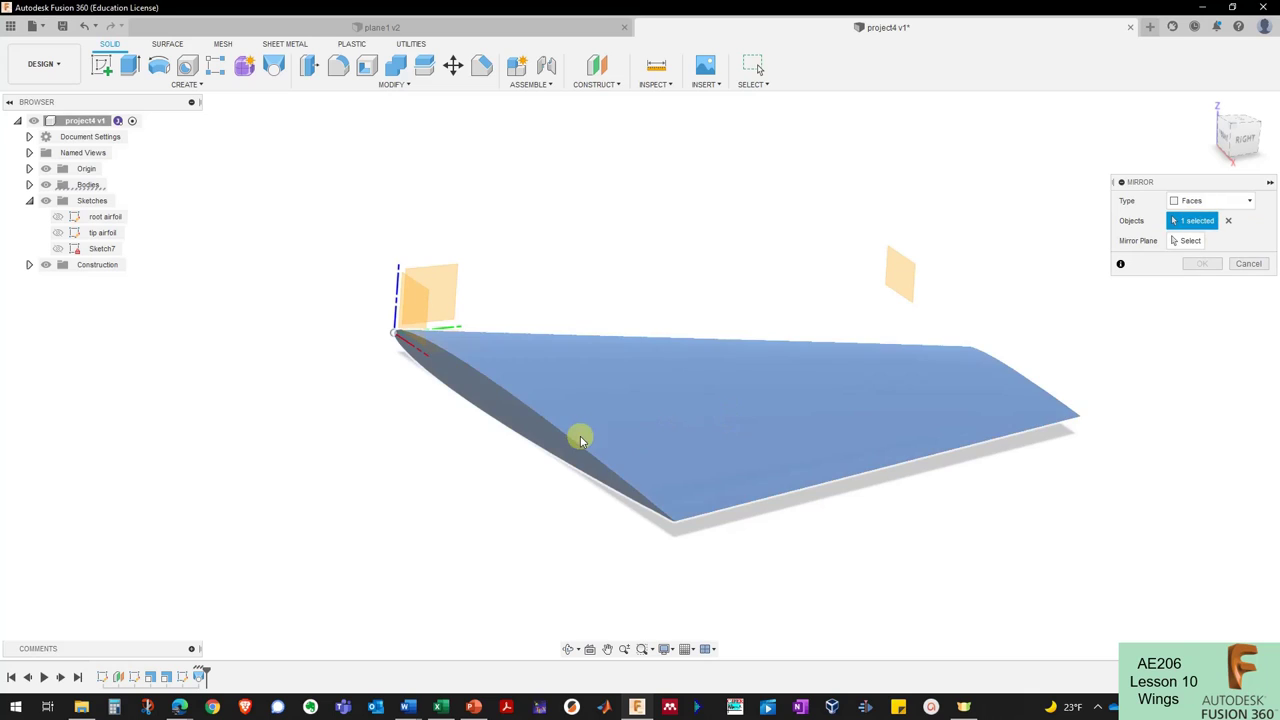
pyautogui.click(1225, 202)
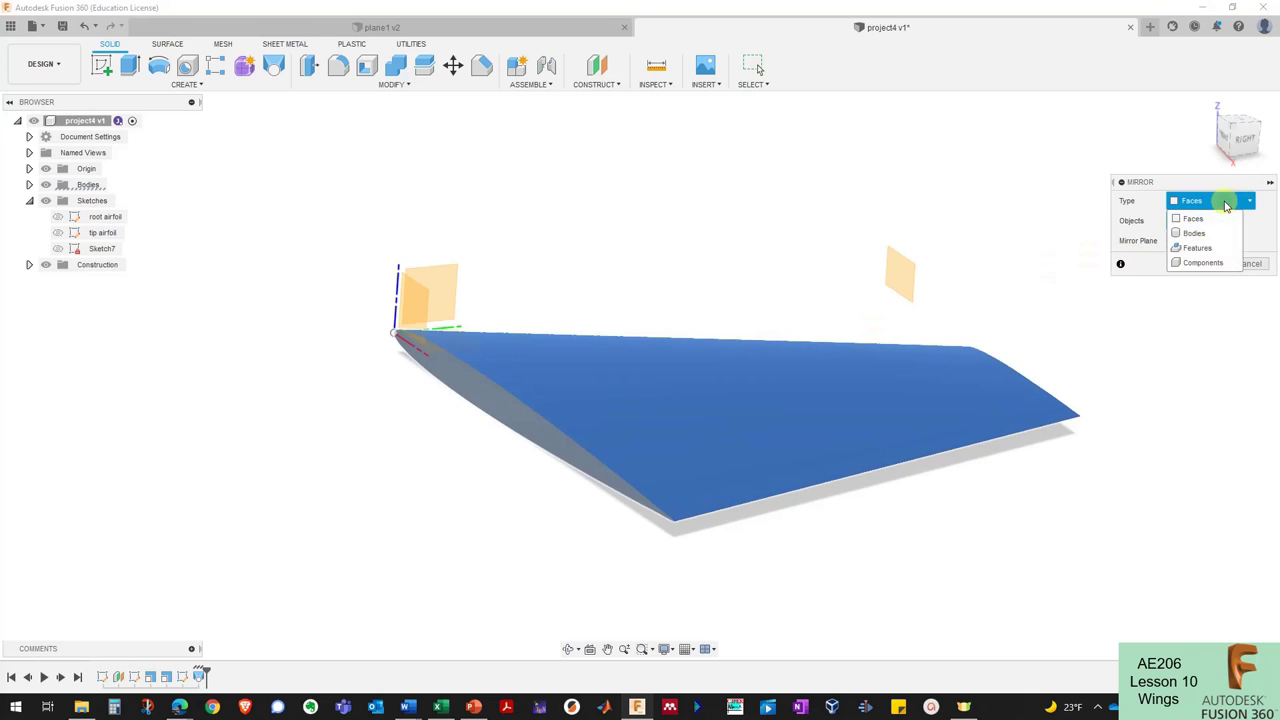
pyautogui.click(1195, 233)
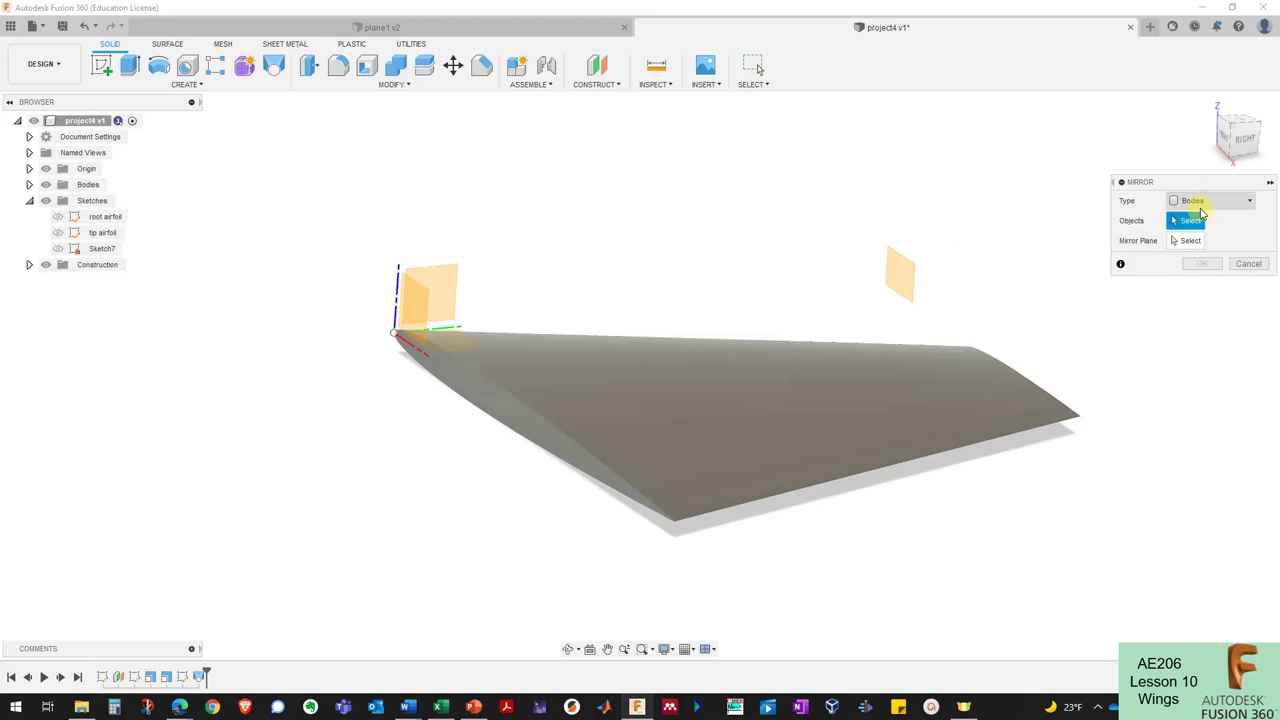
pyautogui.click(700, 392)
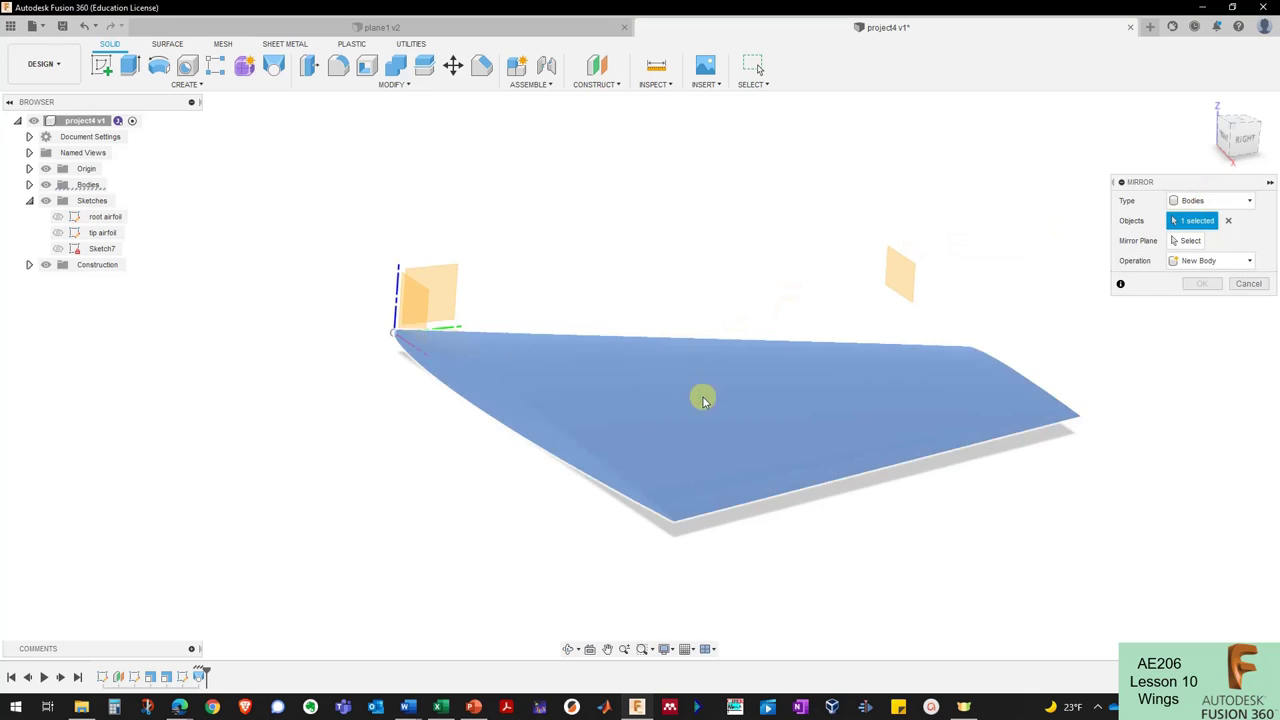
pyautogui.click(396, 318)
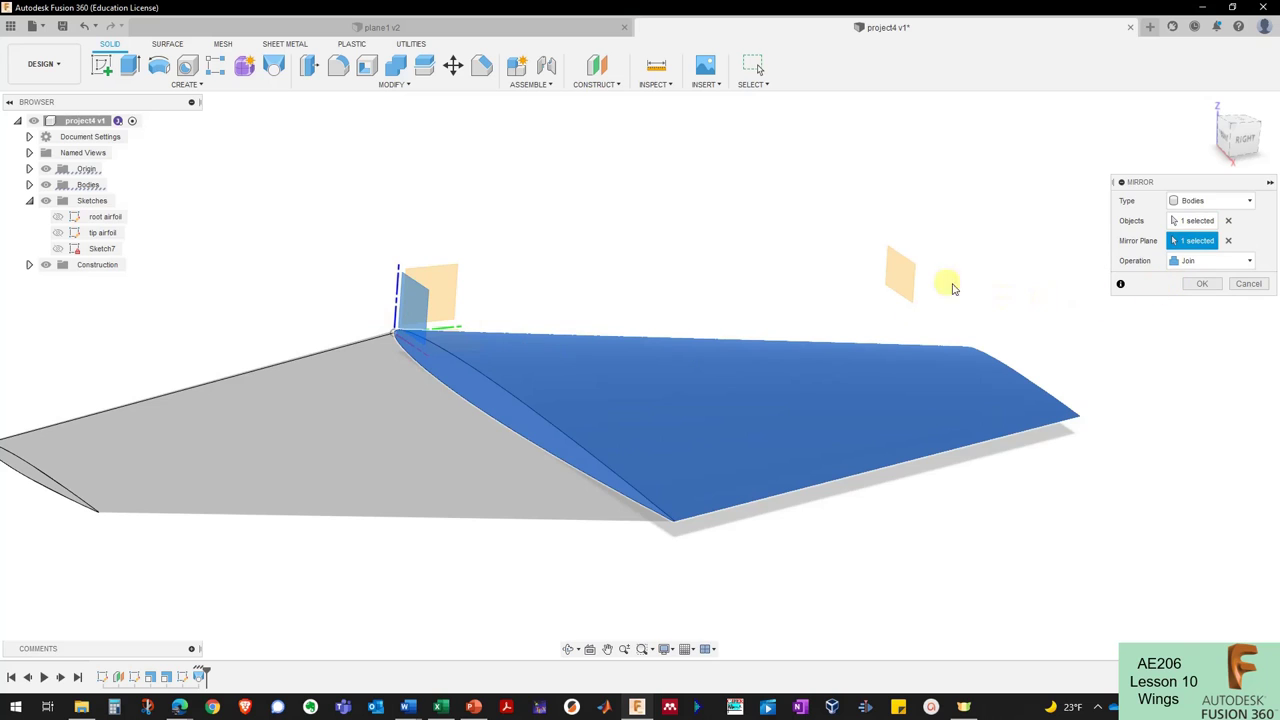
pyautogui.keyDown('shift'); pyautogui.moveTo(952, 288); pyautogui.dragTo(1068, 302, button='middle'); pyautogui.keyUp('shift')
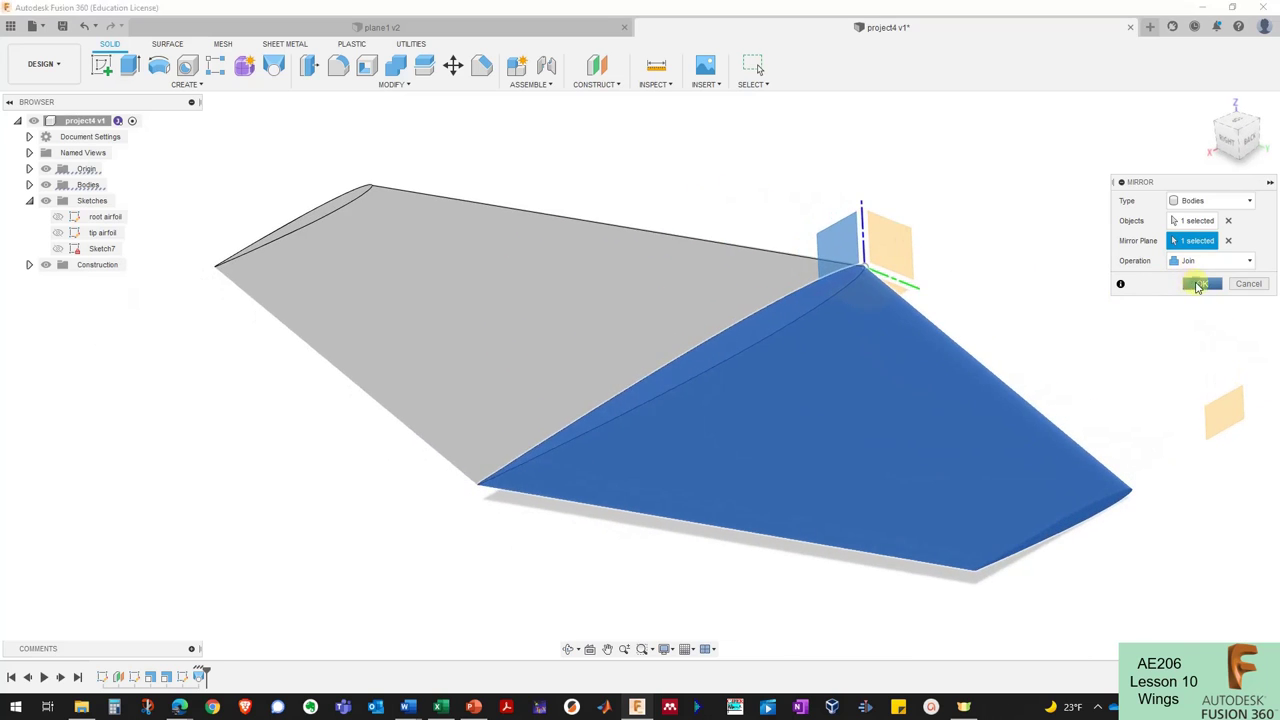
pyautogui.click(1199, 283)
# Set the user parameters for root chord c_r to 20 ft and tip chord c_t to 10 ft.
pyautogui.keyDown('shift'); pyautogui.moveTo(1040, 278); pyautogui.dragTo(357, 97, button='middle'); pyautogui.keyUp('shift')
pyautogui.click(359, 87)
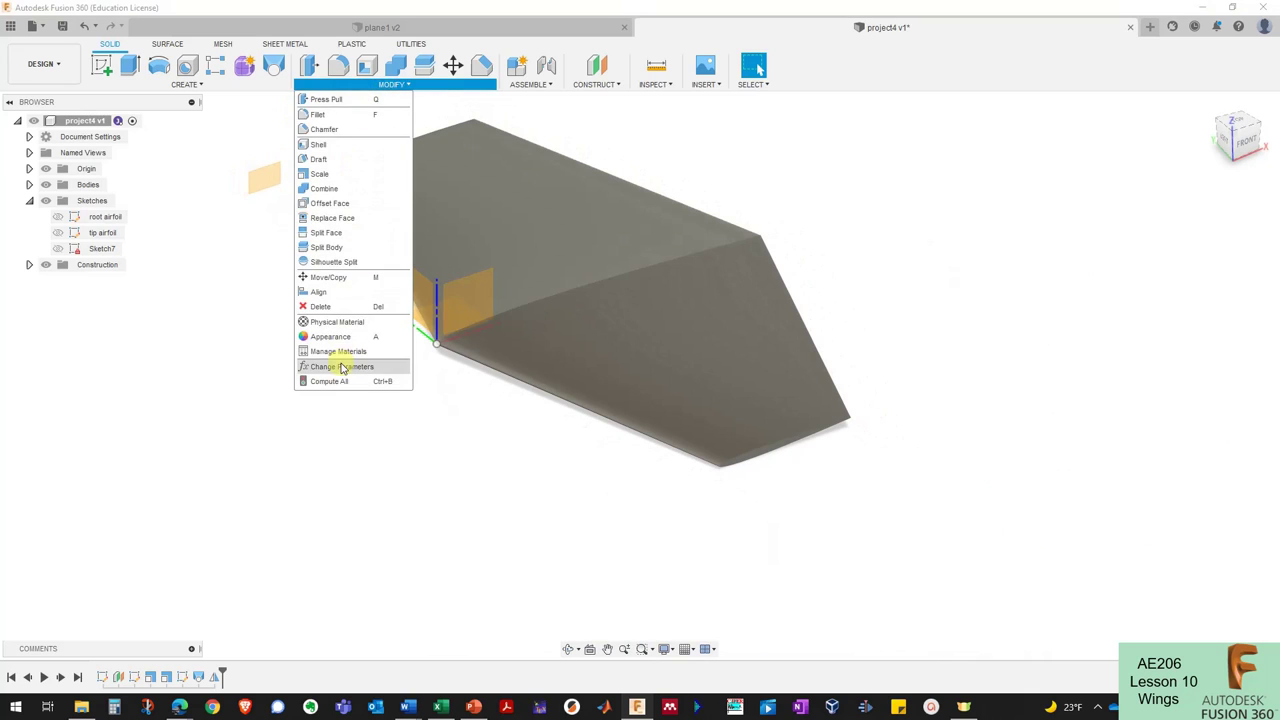
pyautogui.click(342, 367)
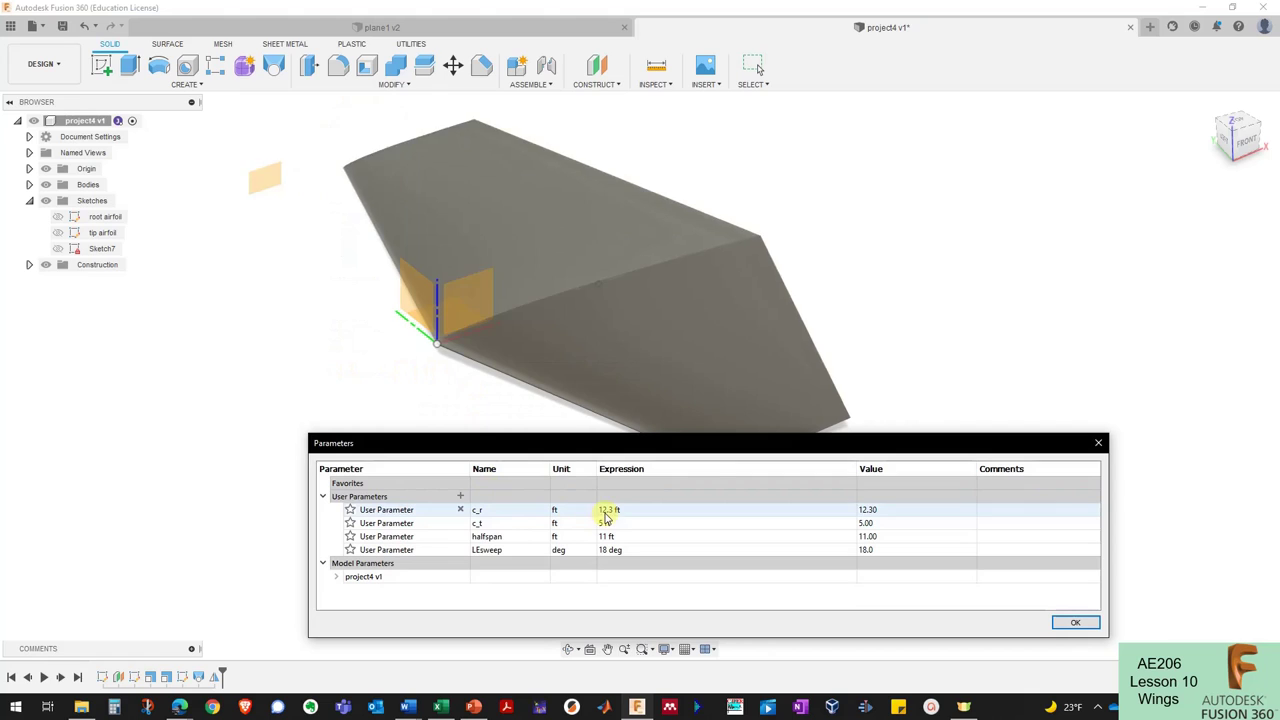
pyautogui.doubleClick(638, 510)
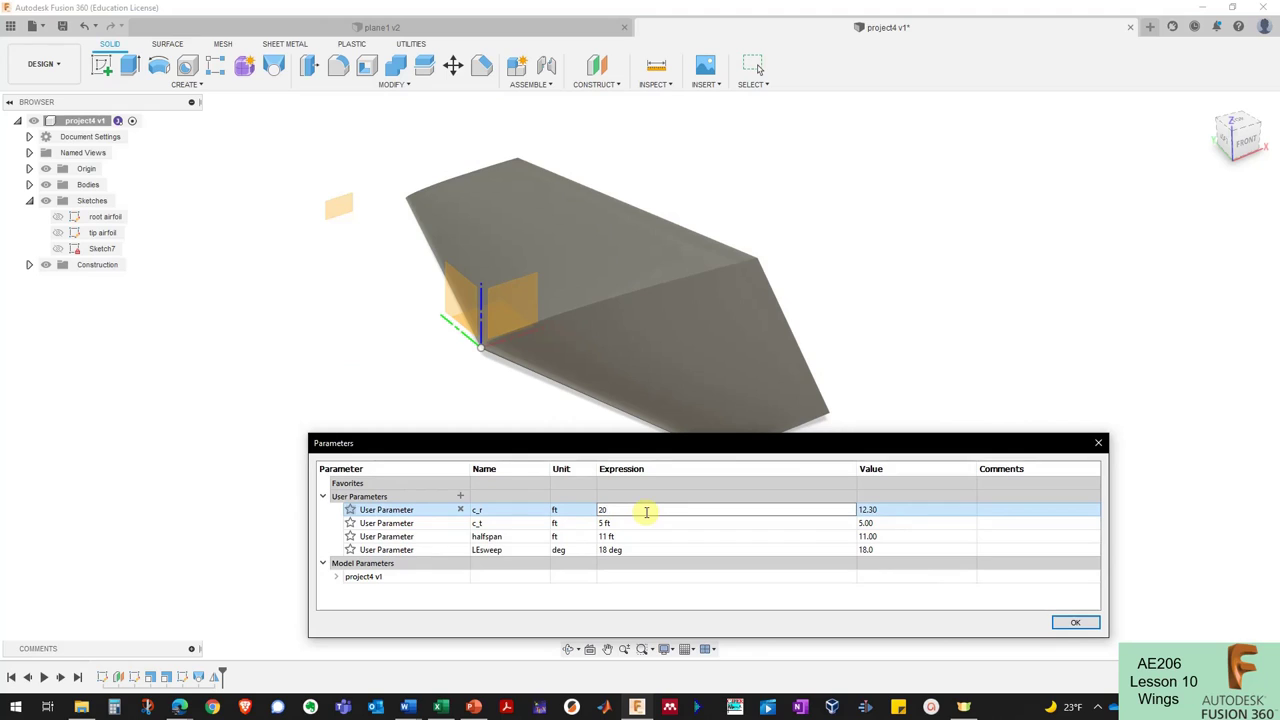
pyautogui.press('Return')
pyautogui.doubleClick(624, 523)
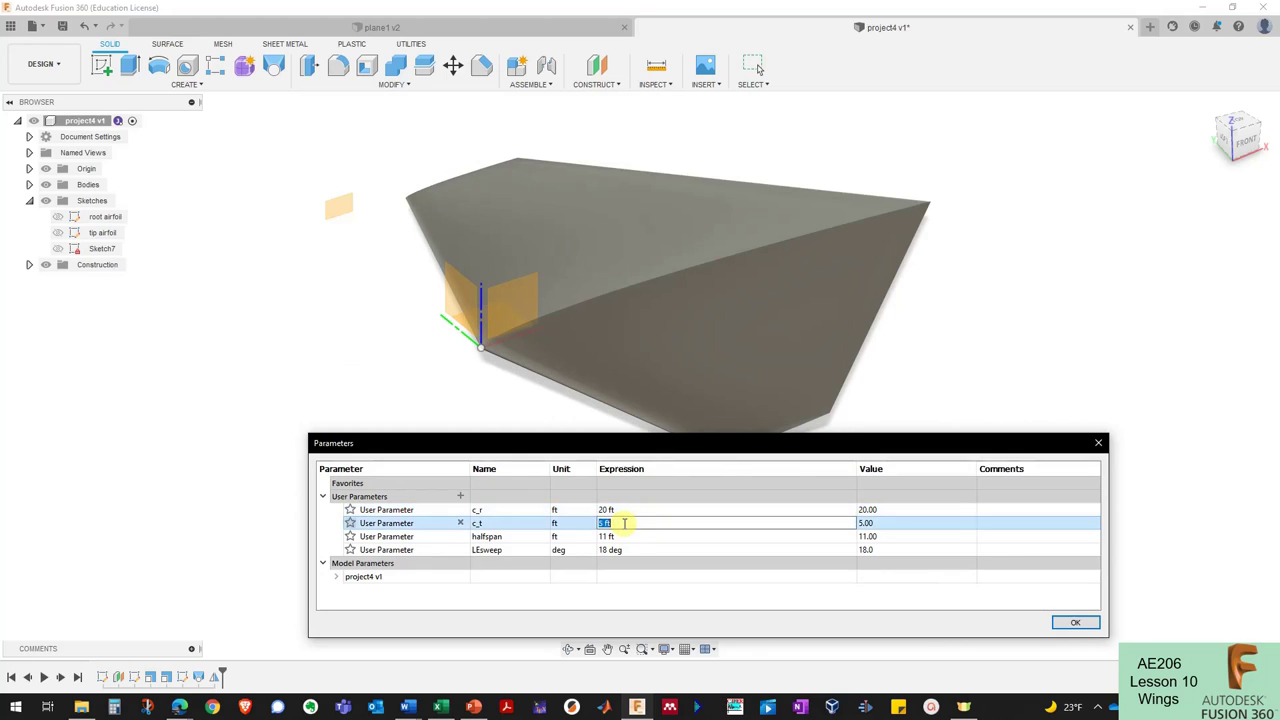
pyautogui.write('10')
pyautogui.press('Return')
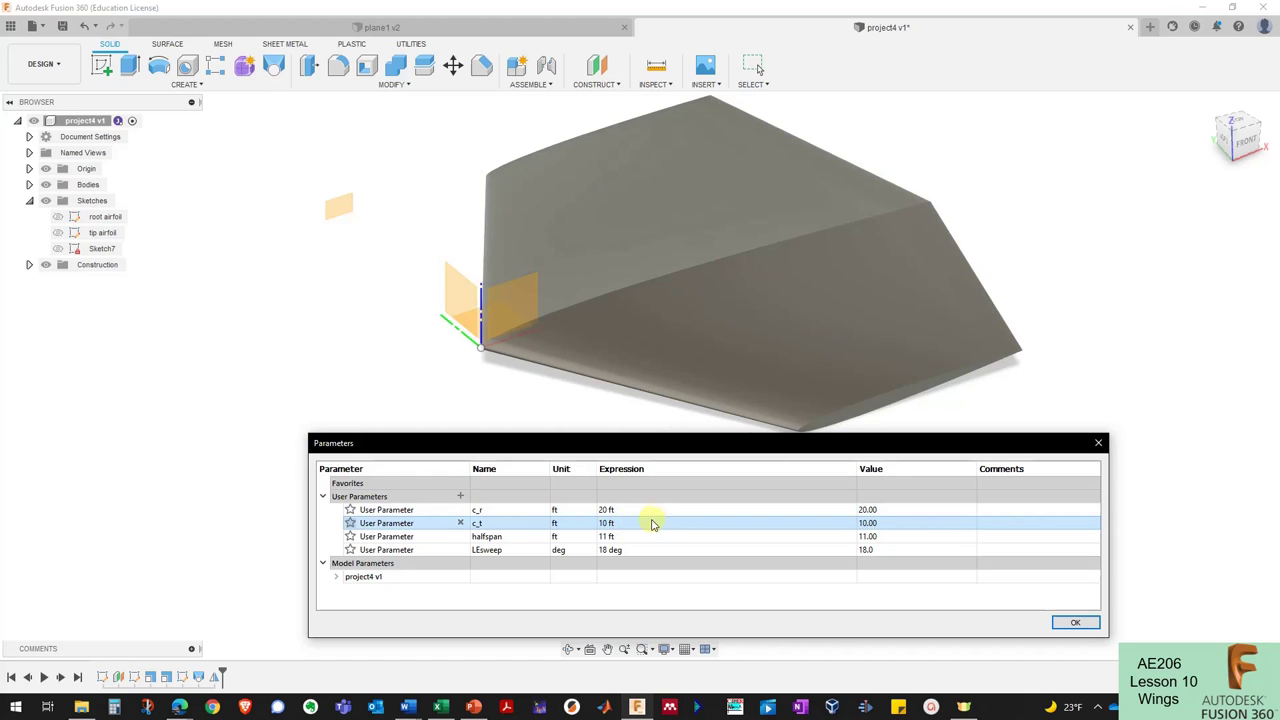
# Try a halfspan parameter of 20 ft and settle on 30 ft.
pyautogui.doubleClick(641, 538)
pyautogui.write('20')
pyautogui.press('Return')
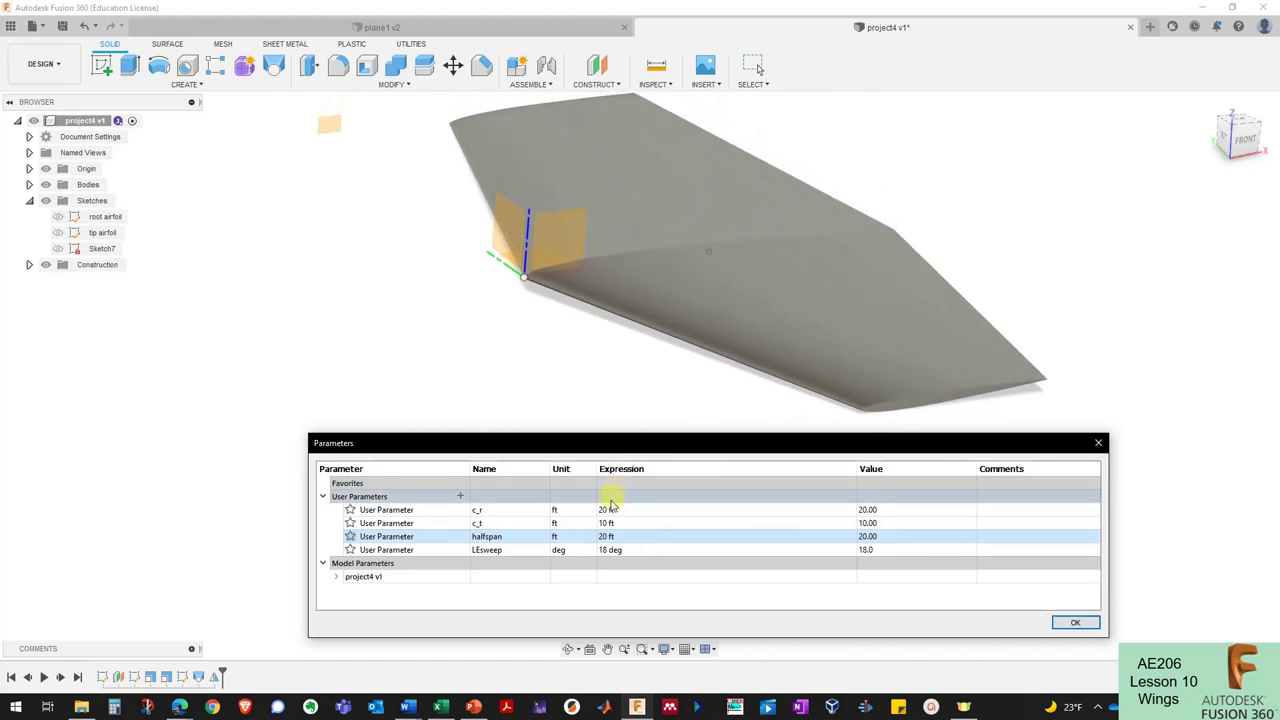
pyautogui.click(607, 537)
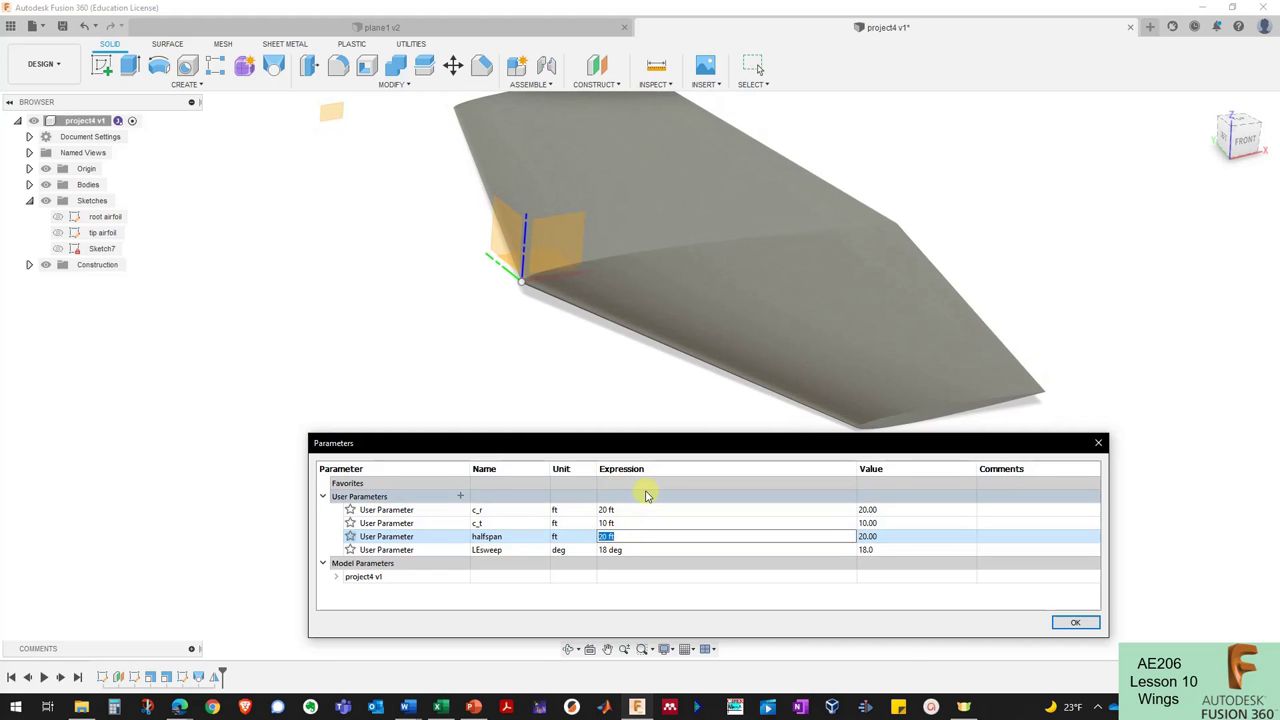
pyautogui.write('30')
pyautogui.press('Return')
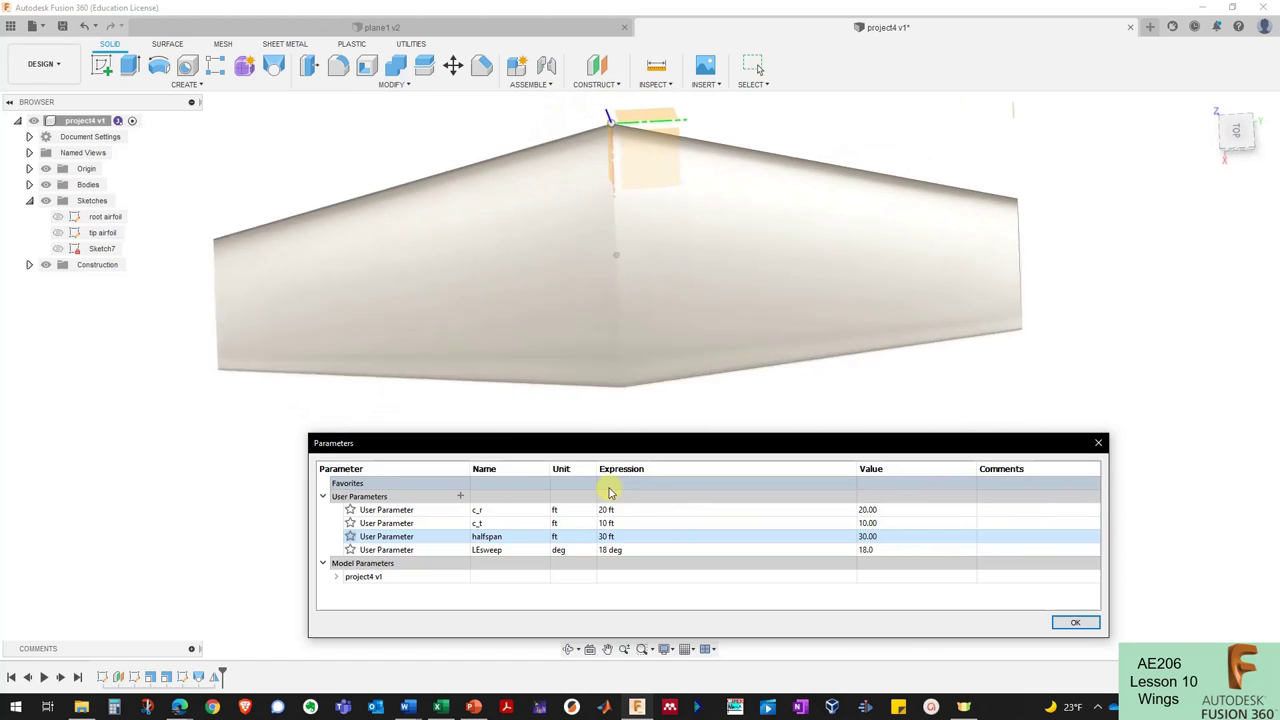
# Set the root chord parameter c_r to 12.3 ft.
pyautogui.click(628, 507)
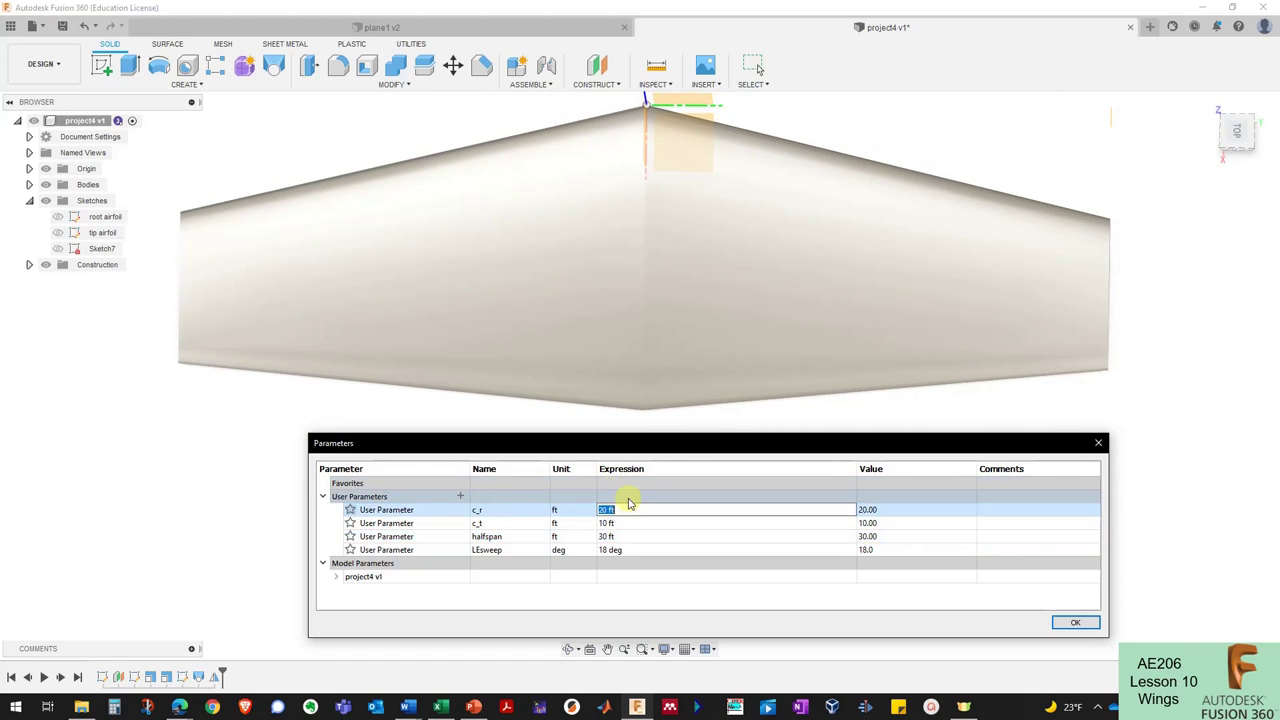
pyautogui.write('12.3')
pyautogui.press('Return')
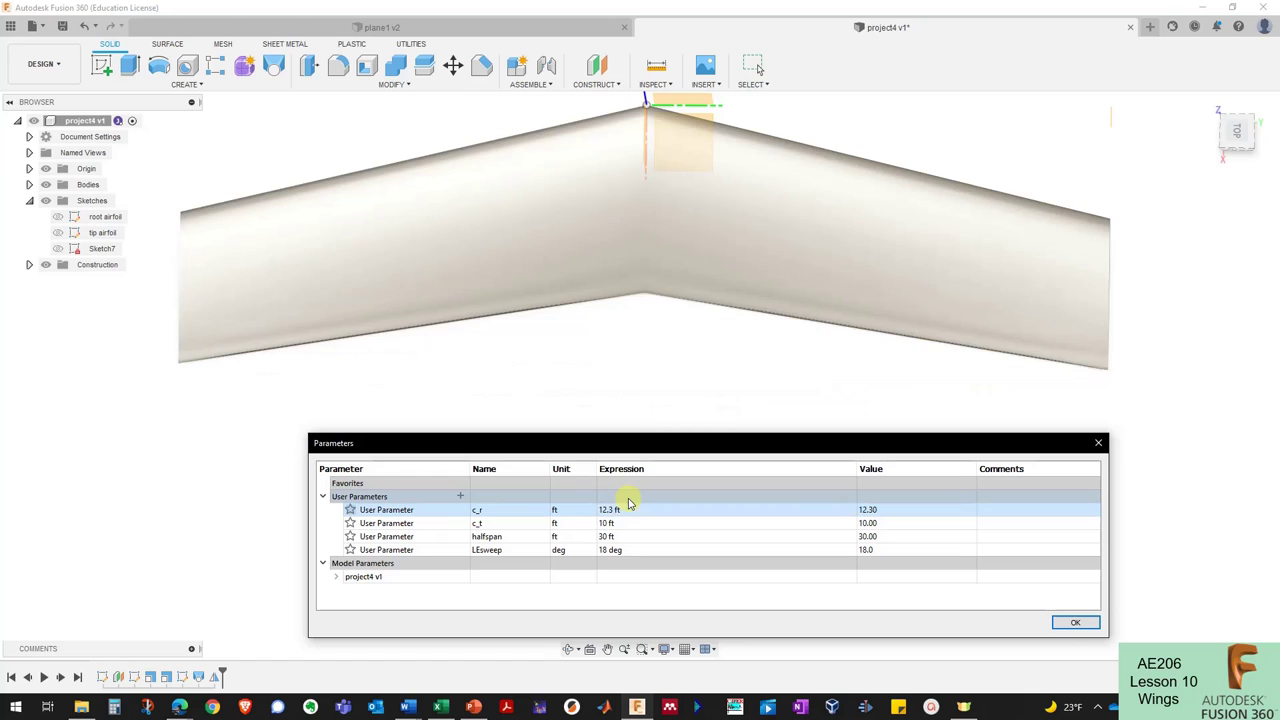
# Set the tip chord parameter c_t to 5 ft and the halfspan parameter to 11 ft.
pyautogui.click(618, 523)
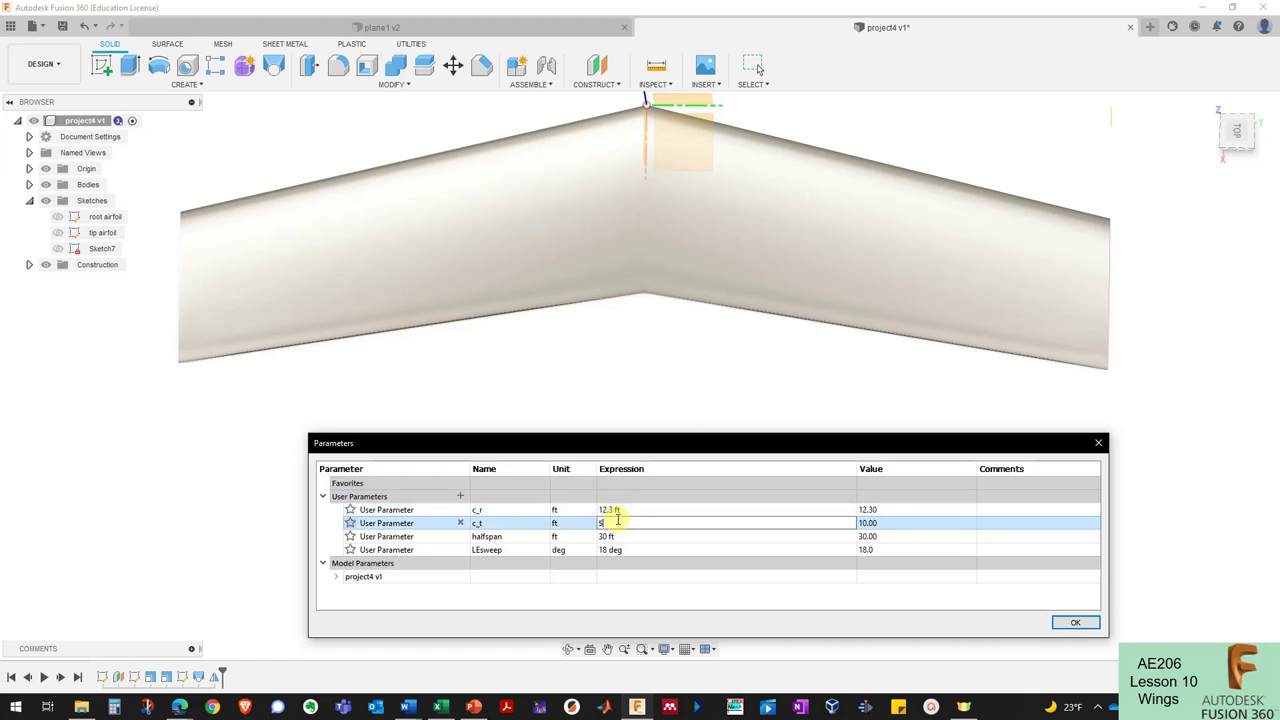
pyautogui.write('5')
pyautogui.press('Return')
pyautogui.click(615, 538)
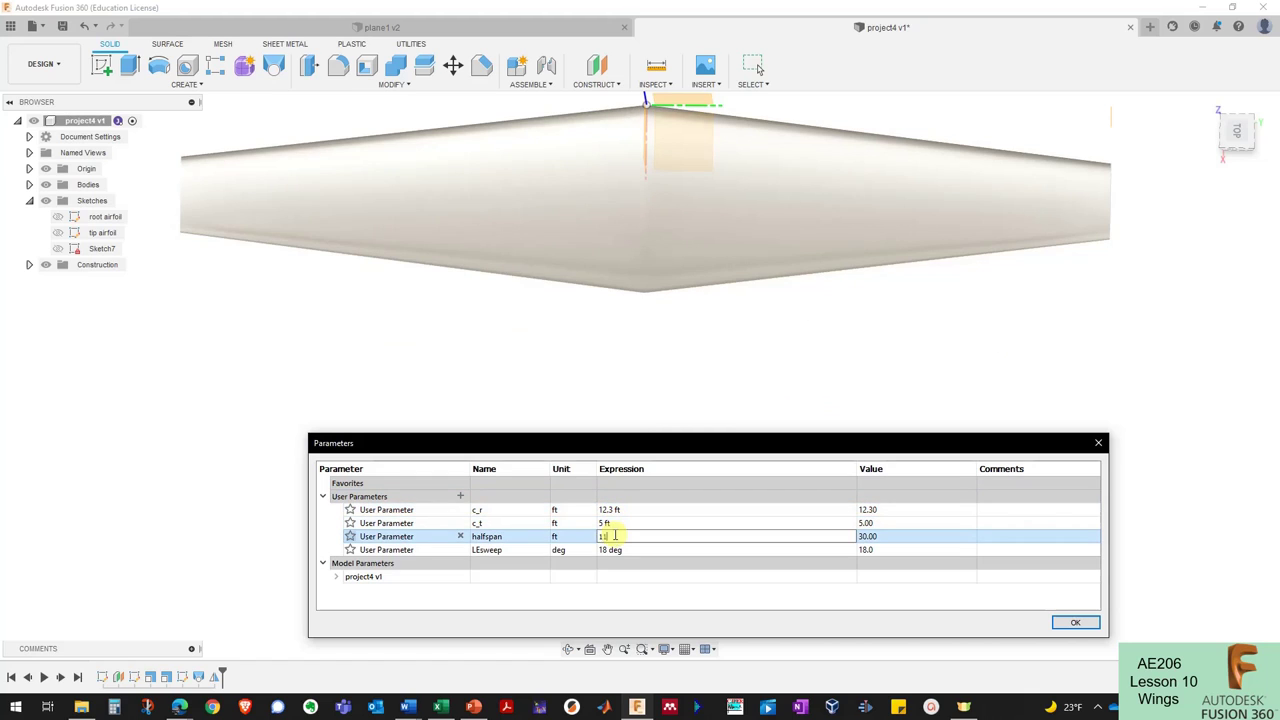
pyautogui.write('11')
pyautogui.press('Return')
# Try a LEsweep parameter of 30 deg, restore it to 18 deg, and close the parameters.
pyautogui.keyDown('shift'); pyautogui.moveTo(663, 206); pyautogui.dragTo(583, 368, button='middle'); pyautogui.keyUp('shift')
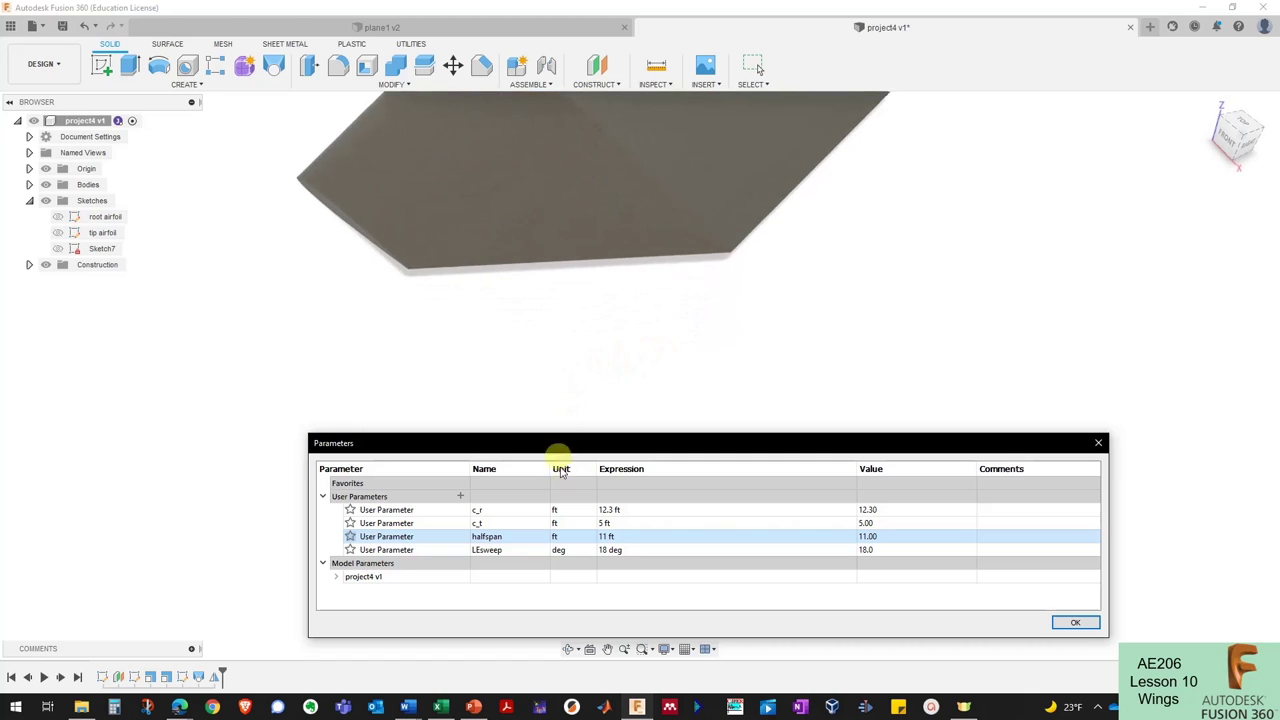
pyautogui.doubleClick(614, 551)
pyautogui.moveTo(636, 550); pyautogui.dragTo(543, 545)
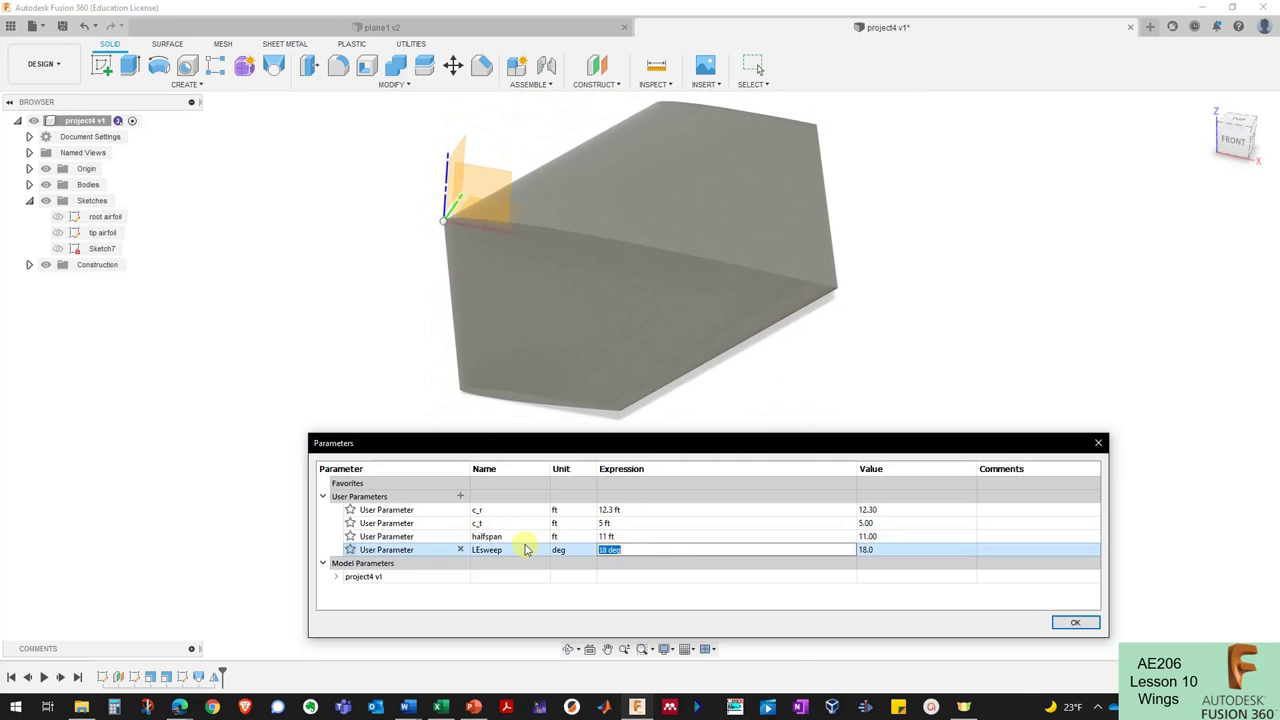
pyautogui.write('30')
pyautogui.press('Return')
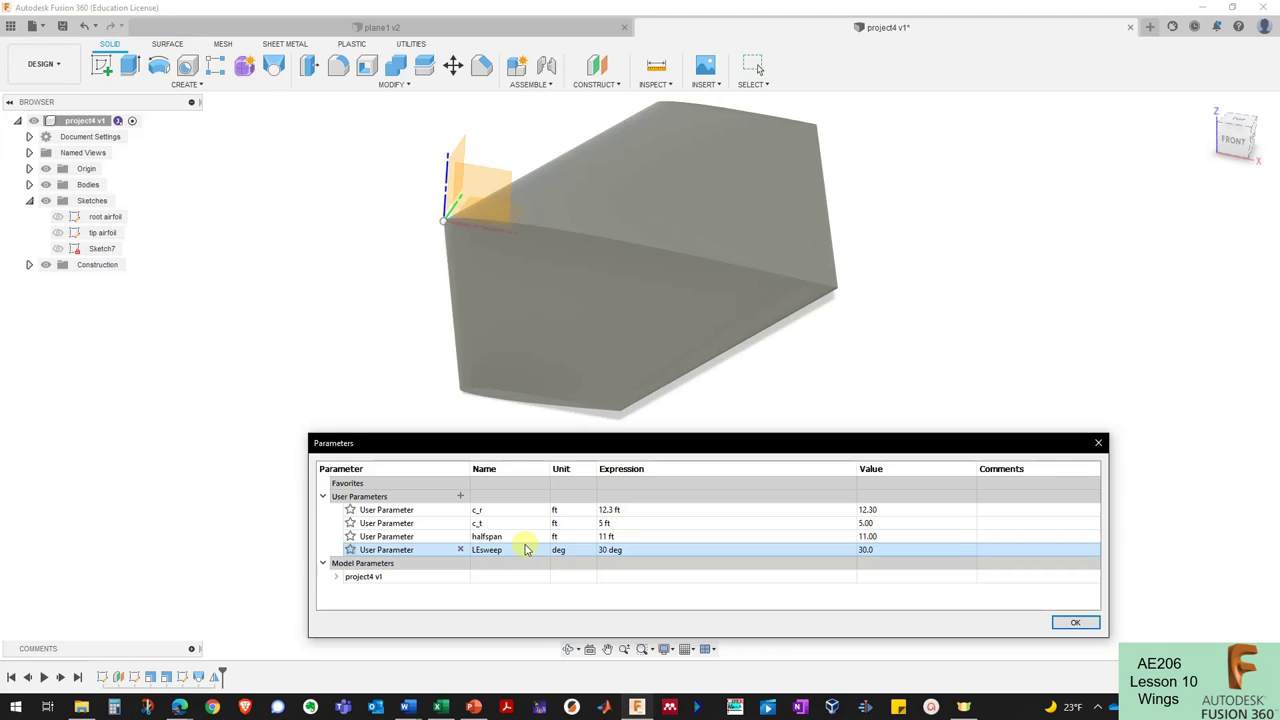
pyautogui.click(645, 557)
pyautogui.write('18')
pyautogui.press('Return')
pyautogui.click(1073, 623)
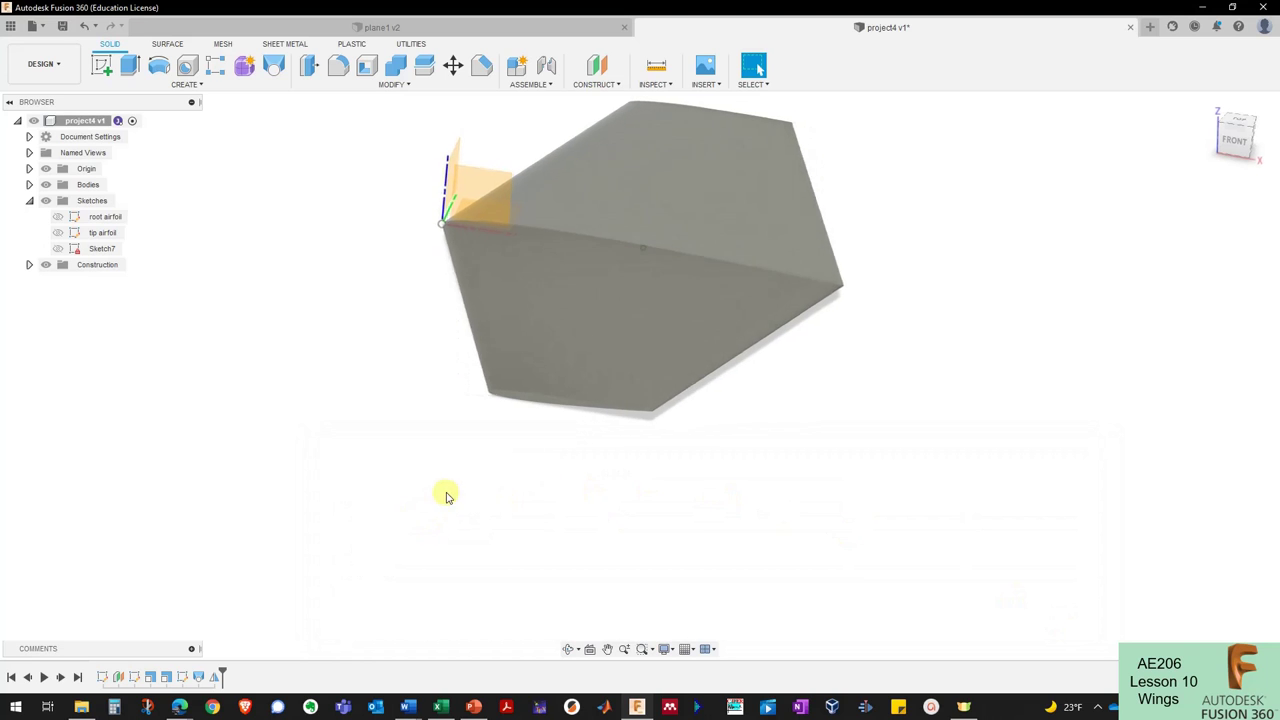
# Show the tip airfoil sketch and move its whole profile about 595 mm in X with Move/Copy.
pyautogui.click(64, 251)
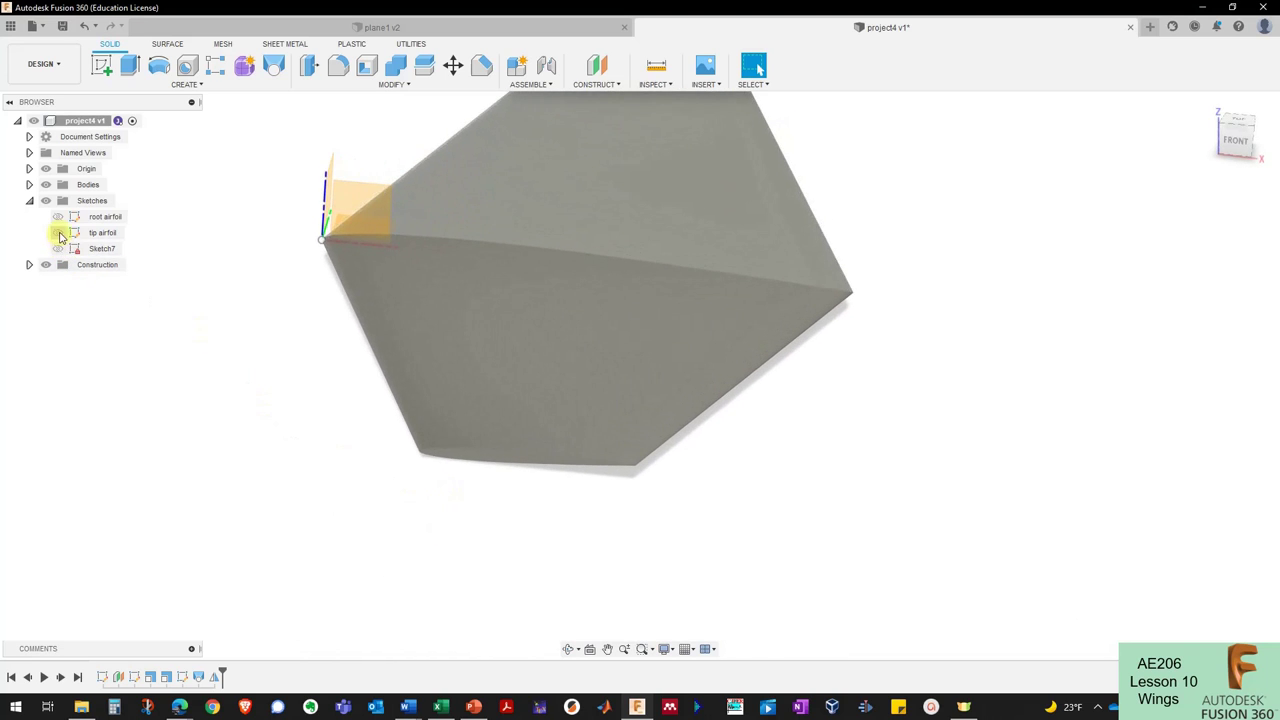
pyautogui.click(58, 232)
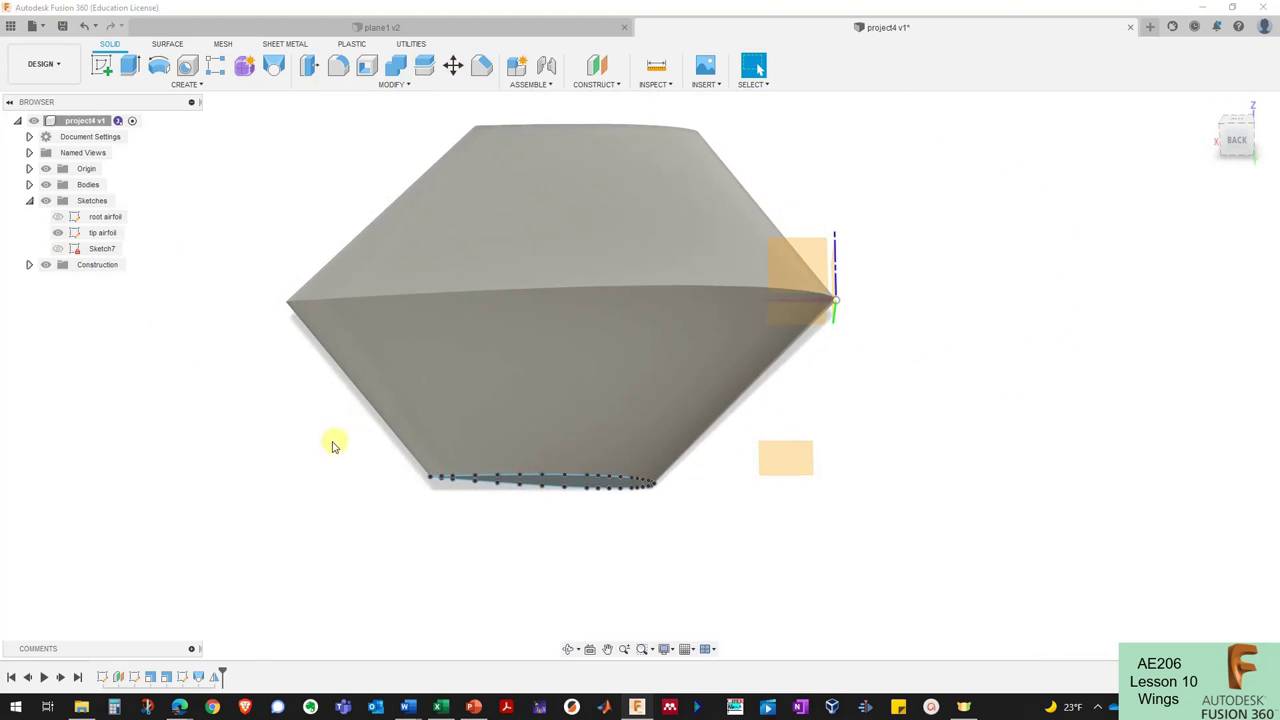
pyautogui.click(545, 482)
pyautogui.click(452, 65)
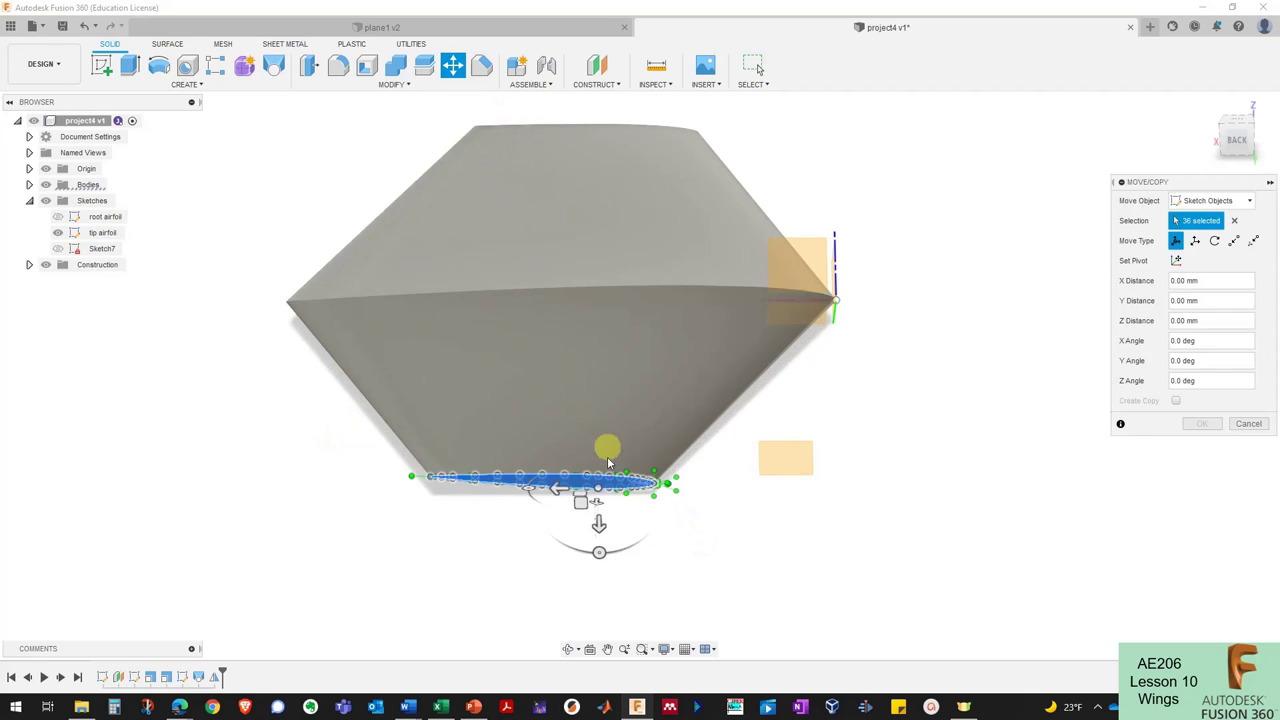
pyautogui.moveTo(558, 491); pyautogui.dragTo(471, 491)
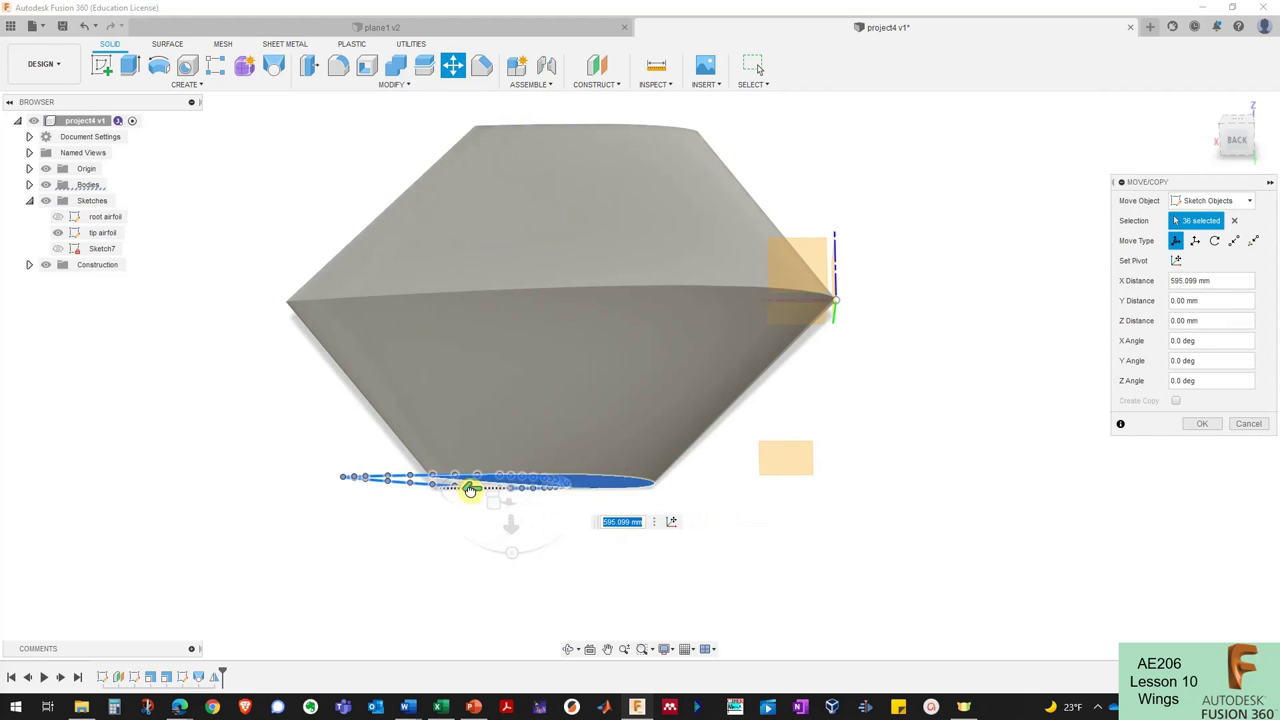
pyautogui.click(1197, 424)
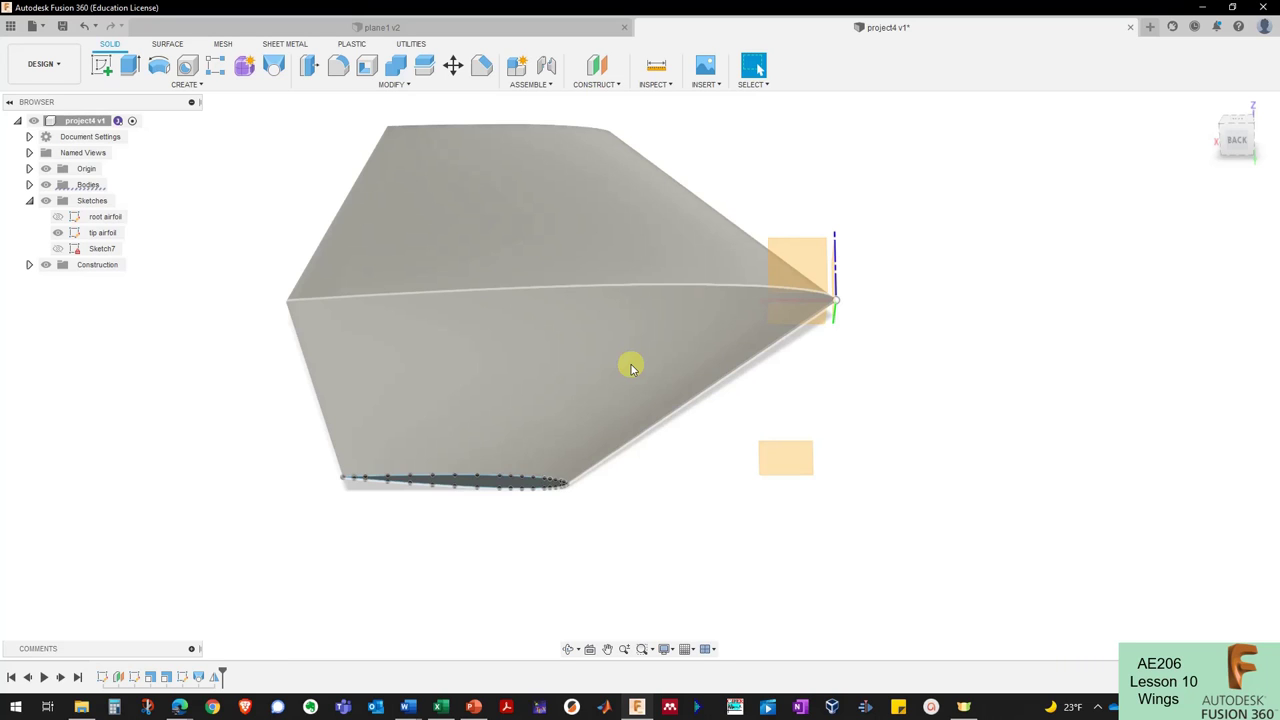
# Undo the tip airfoil move and hide the tip airfoil sketch.
pyautogui.hotkey('ctrl', 'z')
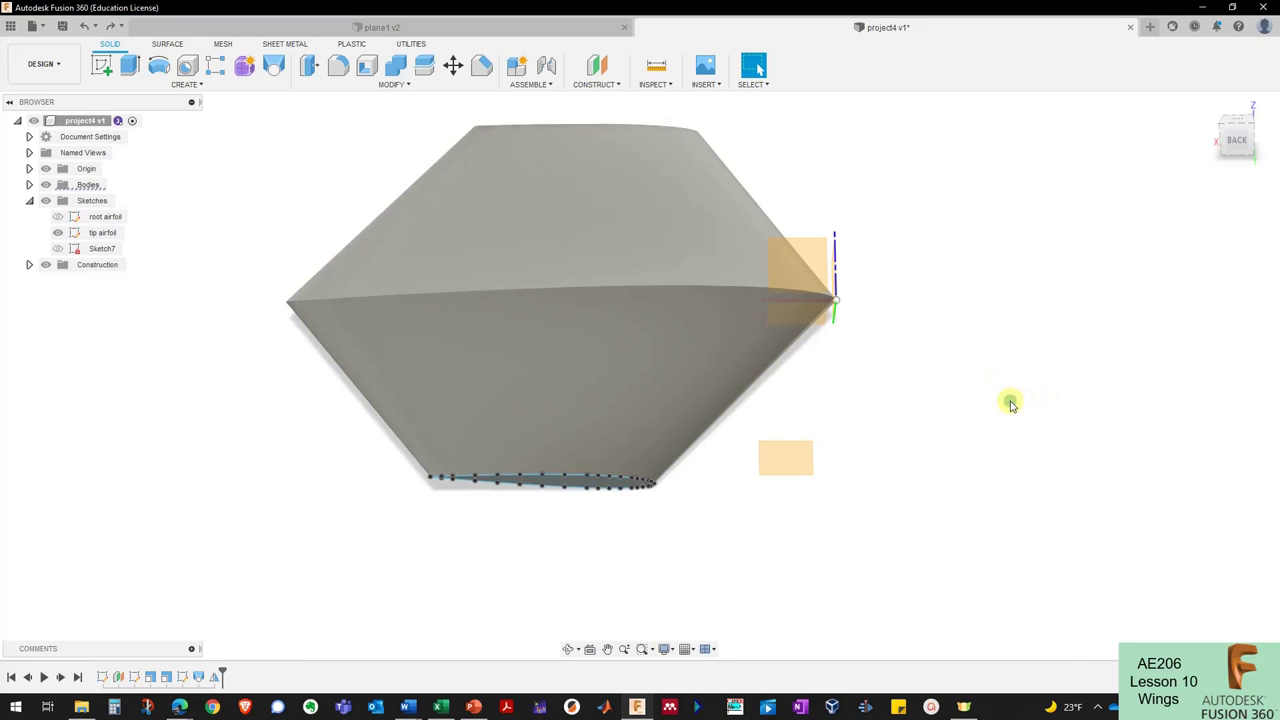
pyautogui.keyDown('shift'); pyautogui.moveTo(1008, 400); pyautogui.dragTo(963, 363, button='middle'); pyautogui.keyUp('shift')
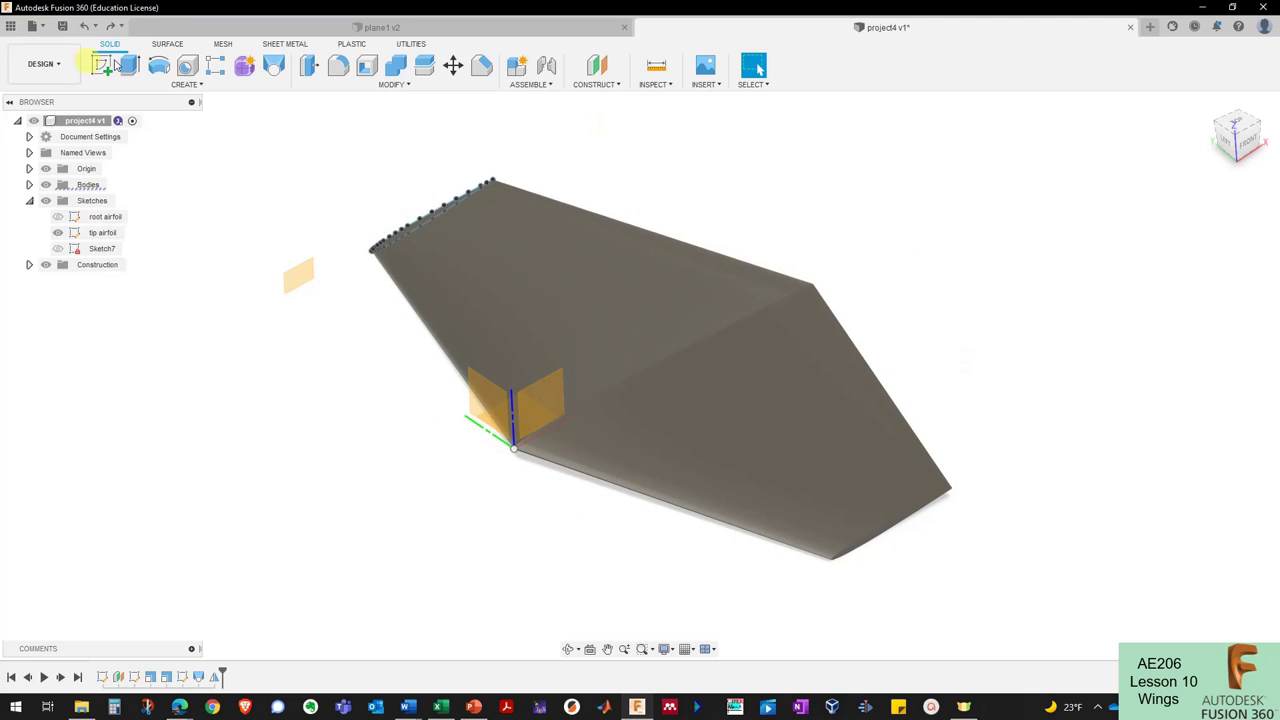
pyautogui.click(57, 232)
pyautogui.press('F6')
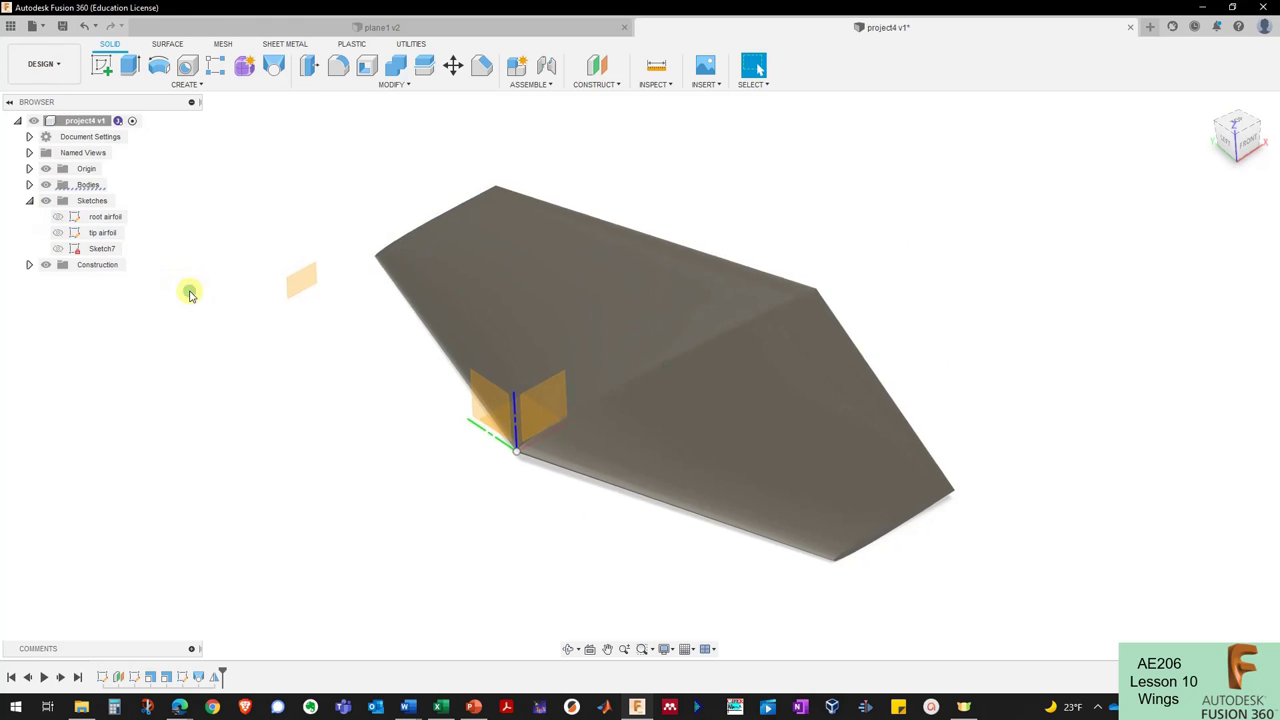